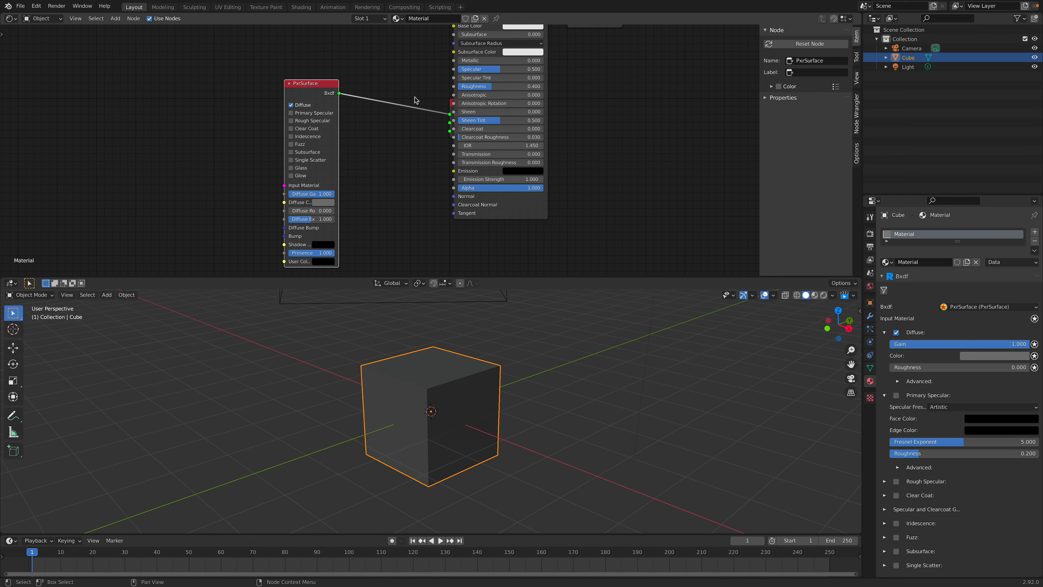
# Step: Reposition the PxrSurface and RenderMan Material output nodes side by side, clear of the Principled BSDF node
pyautogui.moveTo(529, 205); pyautogui.dragTo(577, 203)
pyautogui.moveTo(487, 117); pyautogui.dragTo(415, 104)
pyautogui.moveTo(334, 109); pyautogui.dragTo(440, 128, button='middle')
# Step: Add a PxrFractal texture pattern node to the cube's material, beside the PxrSurface node
pyautogui.hotkey('shift', 'a')
pyautogui.moveTo(251, 217)
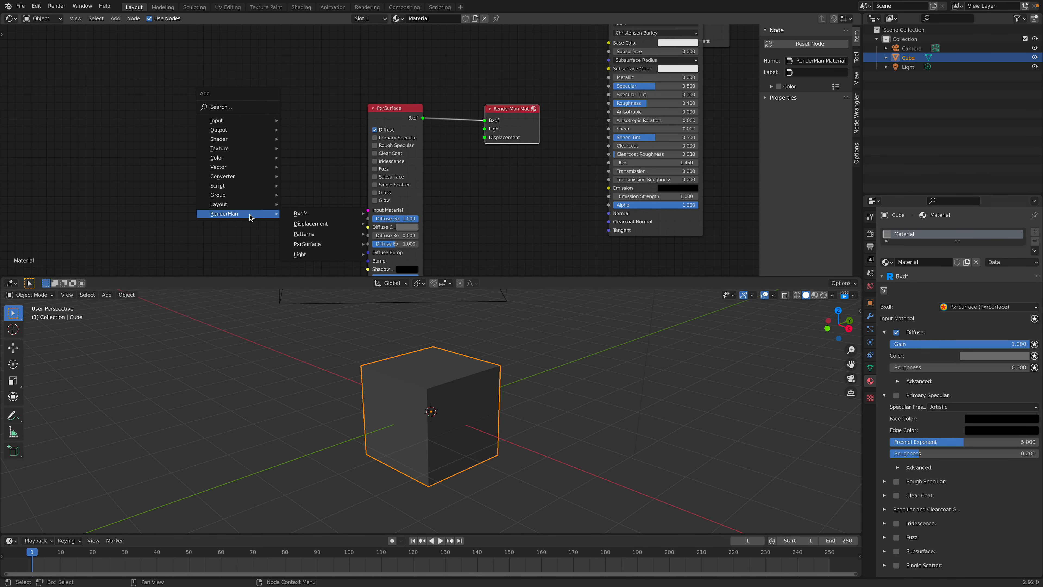
pyautogui.moveTo(316, 234)
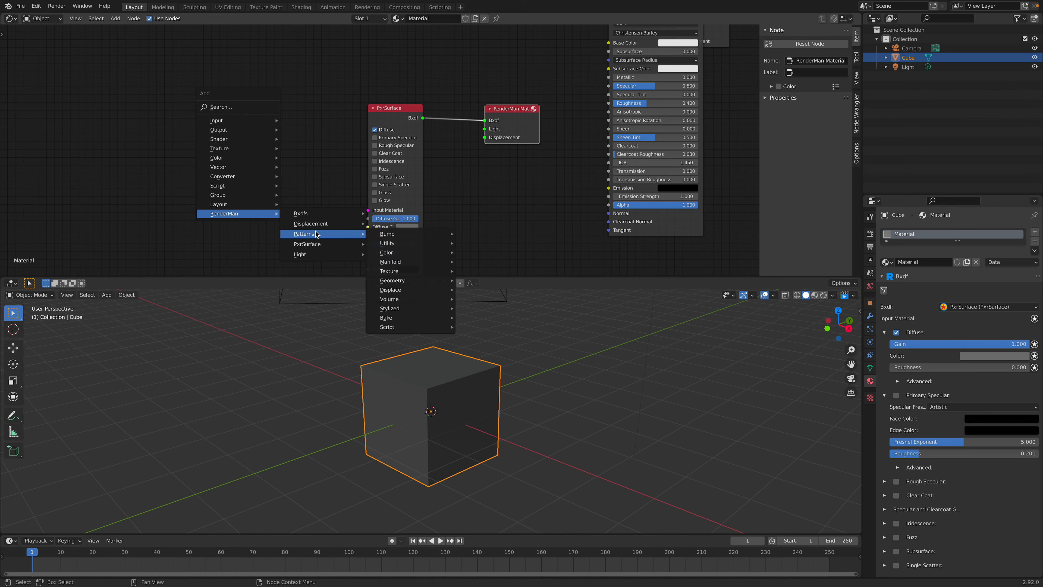
pyautogui.moveTo(388, 238)
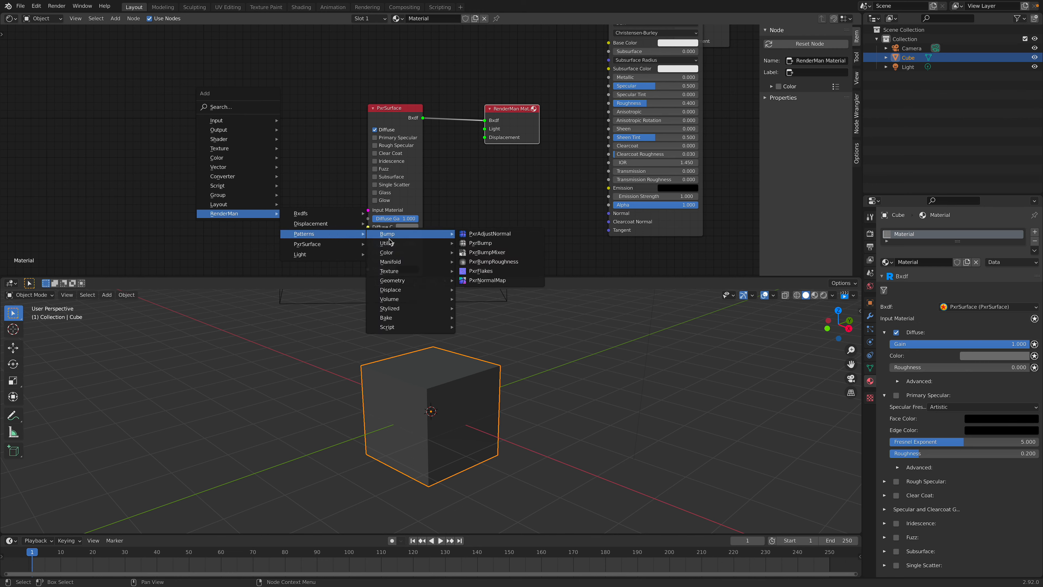
pyautogui.moveTo(419, 272)
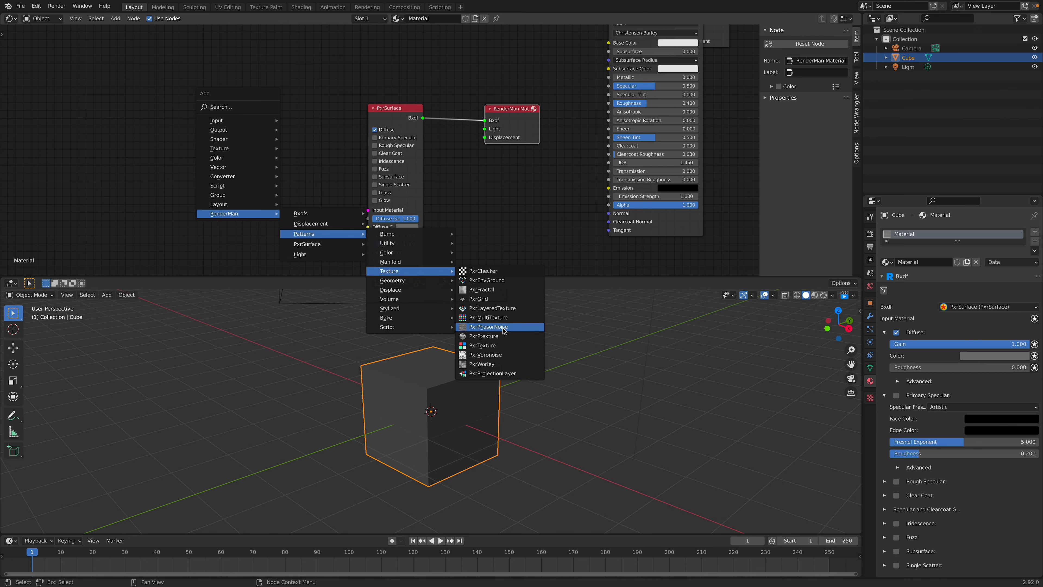
pyautogui.click(481, 289)
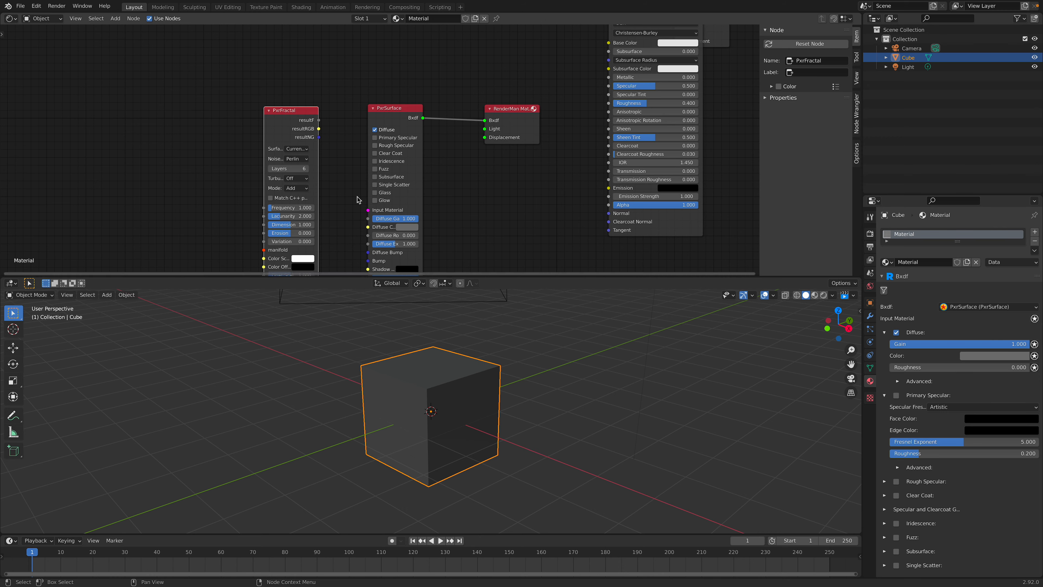
# Step: Enlarge the node editor and connect PxrFractal's resultRGB output to PxrSurface's Diffuse Color input
pyautogui.moveTo(378, 276); pyautogui.dragTo(374, 290)
pyautogui.moveTo(336, 242); pyautogui.dragTo(373, 215, button='middle')
pyautogui.scroll(1, 284, 73)
pyautogui.moveTo(301, 68); pyautogui.dragTo(325, 77)
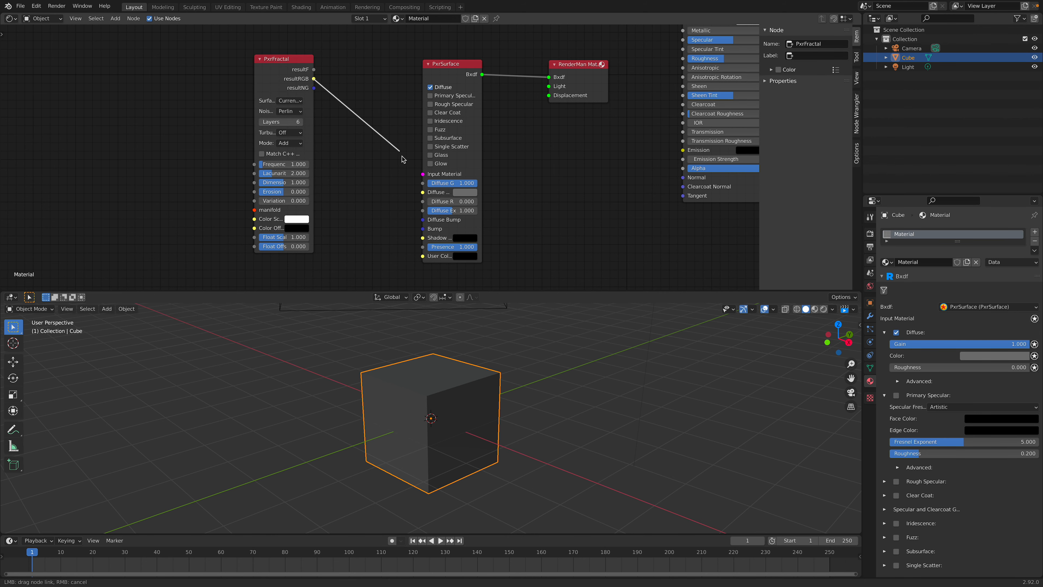
pyautogui.moveTo(419, 193); pyautogui.dragTo(422, 193)
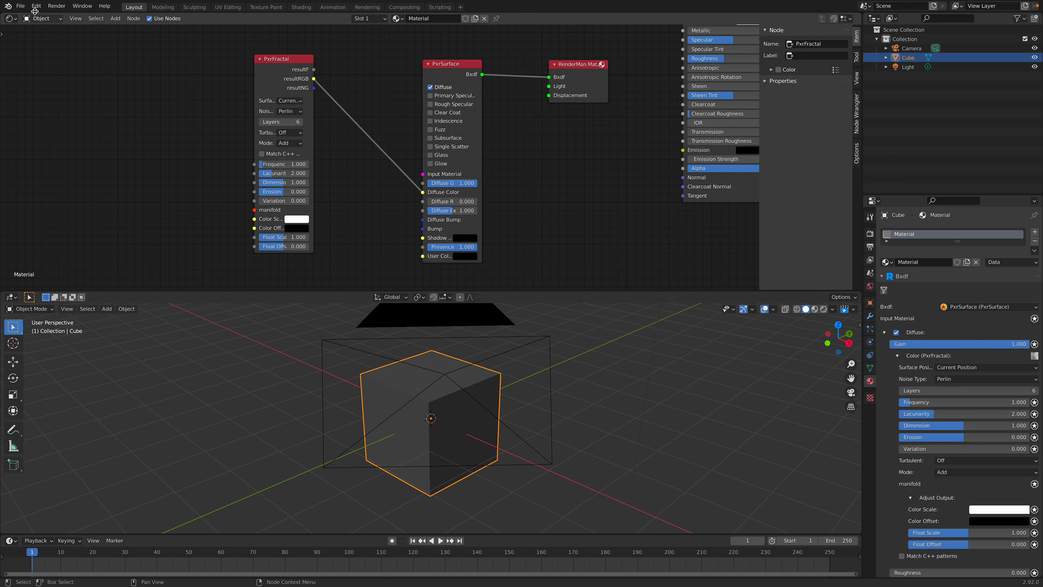
# Step: Save the scene to the Desktop as prman_procedural_texture_001.blend
pyautogui.click(20, 5)
pyautogui.click(39, 76)
pyautogui.click(353, 552)
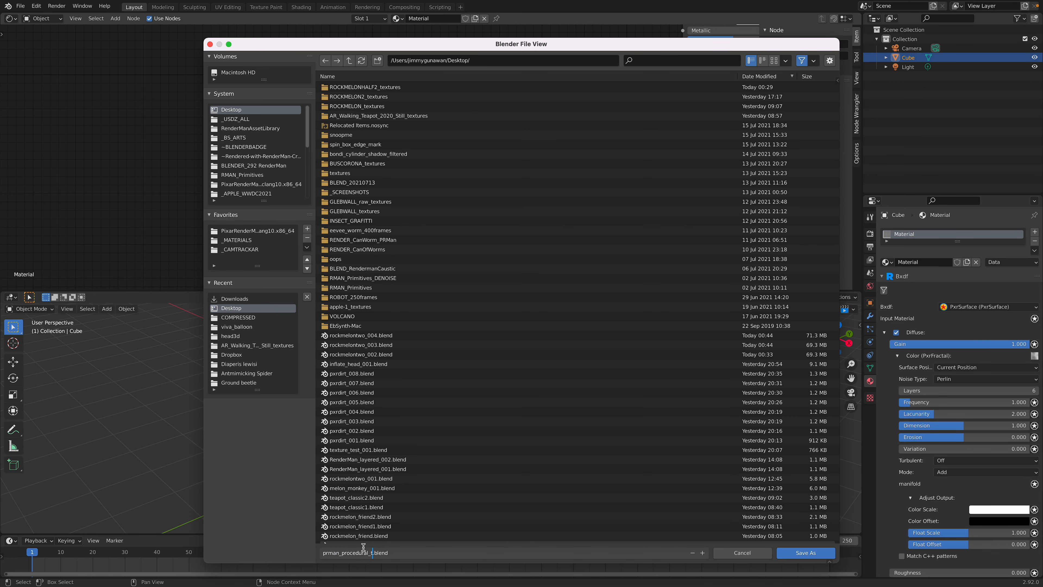
pyautogui.write('prman_procedural_texture_001')
pyautogui.press('Return')
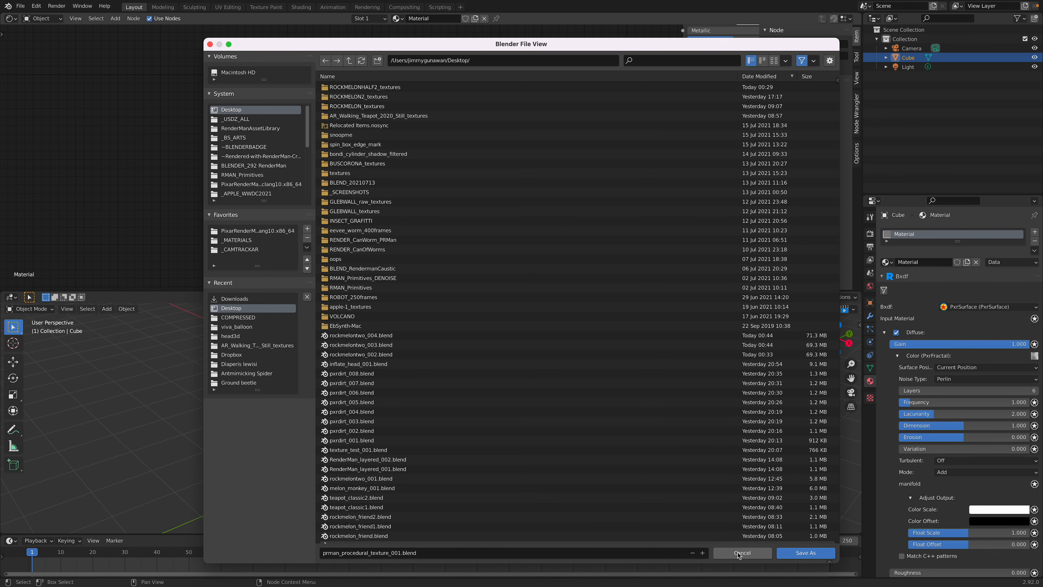
pyautogui.click(805, 552)
# Step: Move the PxrFractal node closer to PxrSurface and start the RenderMan viewport render of the cube
pyautogui.moveTo(342, 207); pyautogui.dragTo(361, 203, button='middle')
pyautogui.moveTo(292, 80); pyautogui.dragTo(299, 83)
pyautogui.moveTo(425, 380); pyautogui.dragTo(486, 369, button='middle')
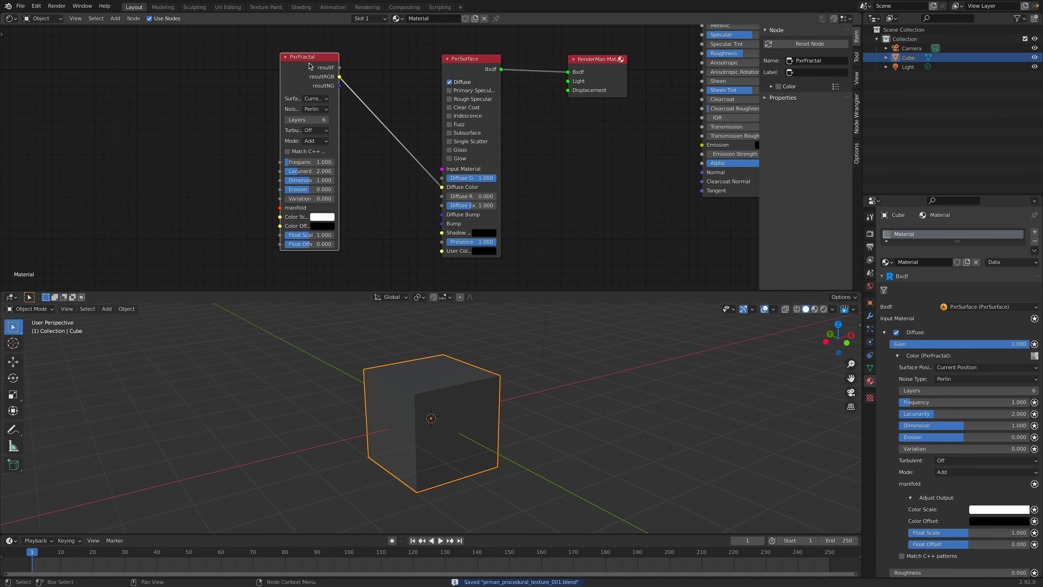
pyautogui.moveTo(309, 65); pyautogui.dragTo(337, 73)
pyautogui.click(823, 308)
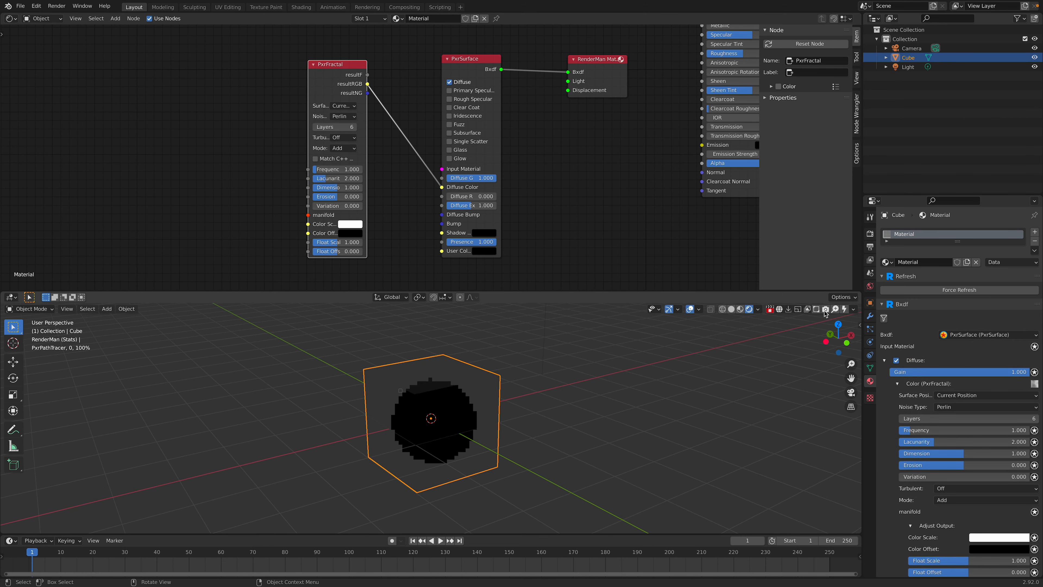
pyautogui.moveTo(492, 369); pyautogui.dragTo(591, 363, button='middle')
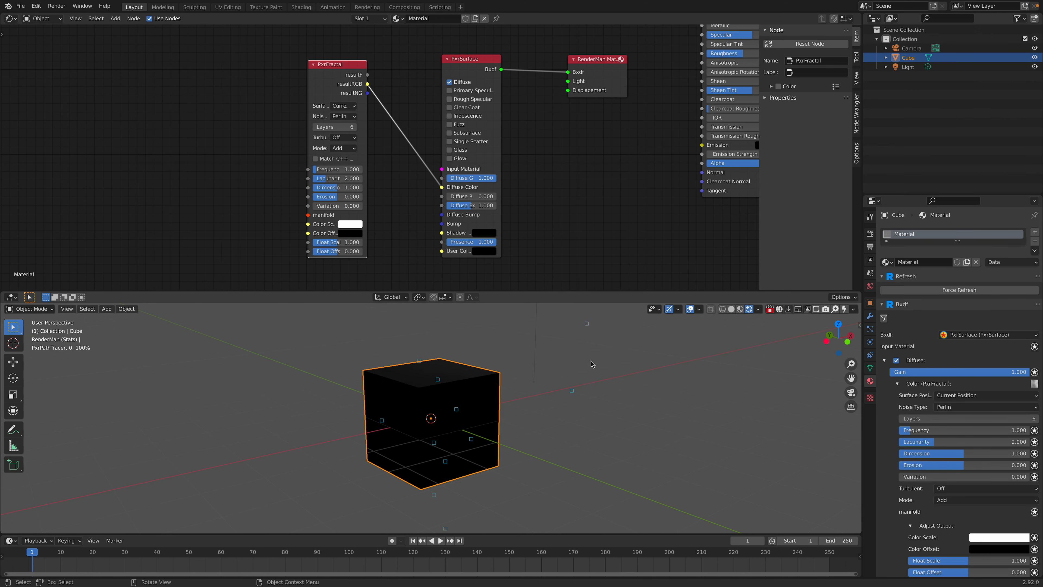
# Step: Switch the RenderMan preset category to LightRigs and add a light rig preset to the scene
pyautogui.rightClick(591, 364)
pyautogui.moveTo(591, 363)
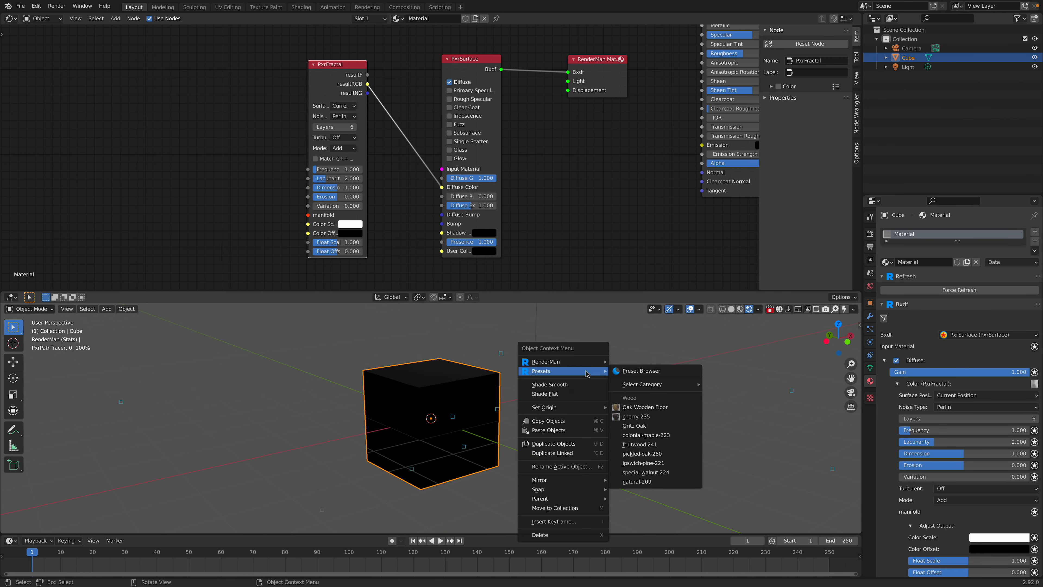
pyautogui.moveTo(666, 387)
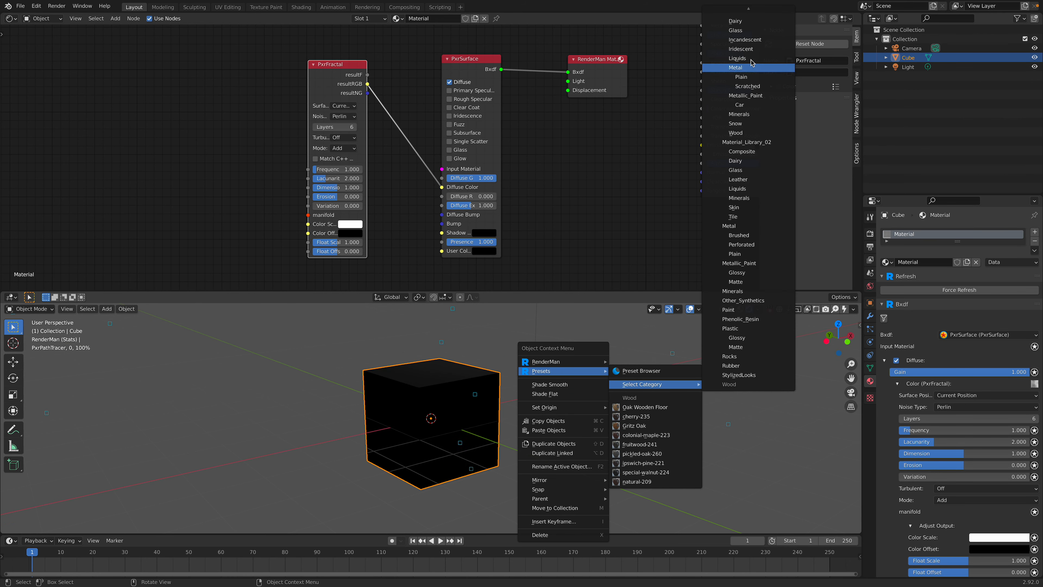
pyautogui.moveTo(759, 8)
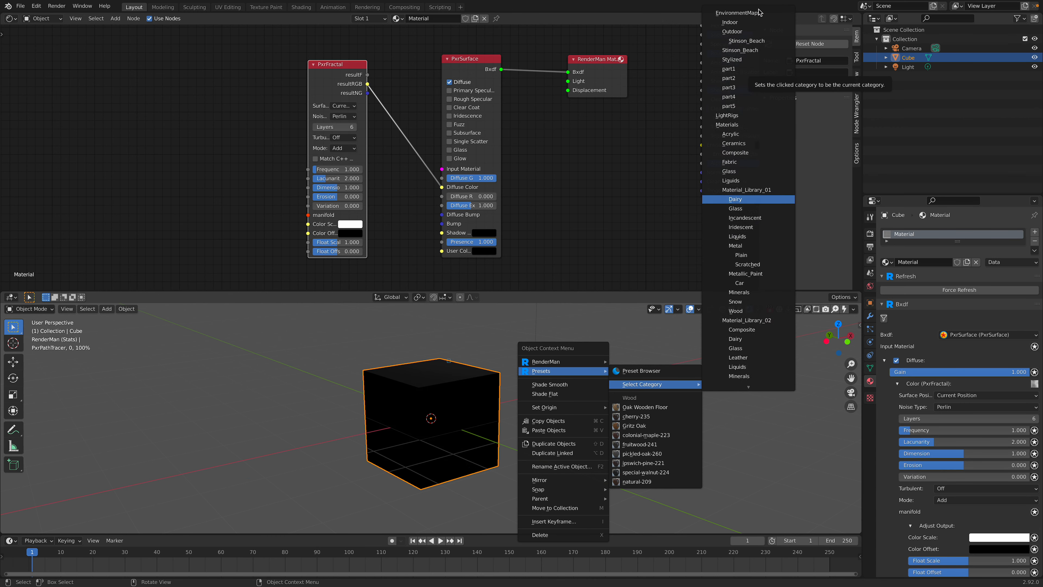
pyautogui.rightClick(702, 349)
pyautogui.moveTo(702, 349)
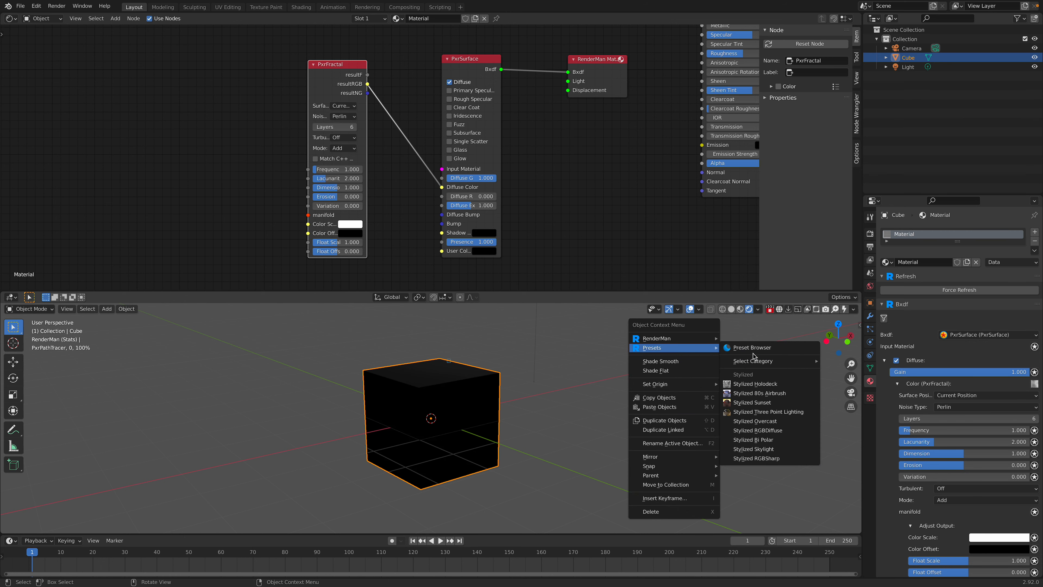
pyautogui.moveTo(768, 363)
pyautogui.moveTo(861, 11)
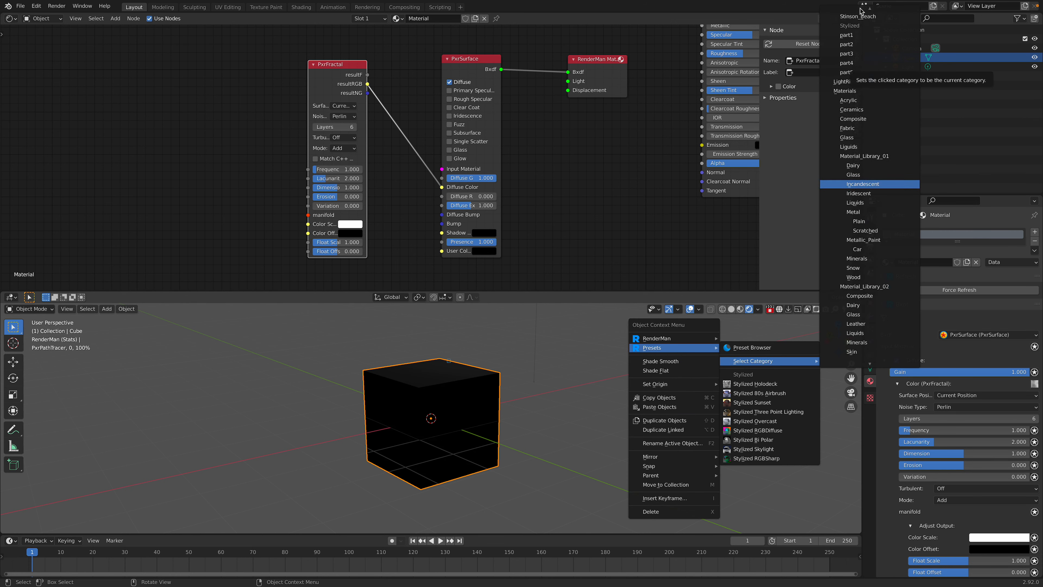
pyautogui.rightClick(635, 402)
pyautogui.moveTo(636, 401)
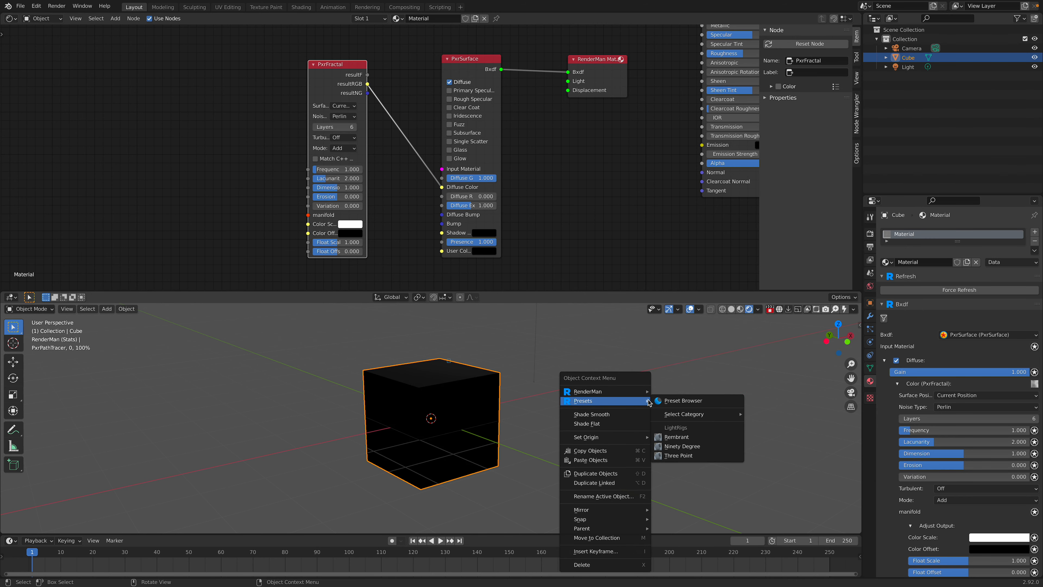
pyautogui.click(657, 451)
pyautogui.moveTo(594, 391); pyautogui.dragTo(602, 396, button='middle')
pyautogui.moveTo(438, 114); pyautogui.dragTo(409, 113, button='middle')
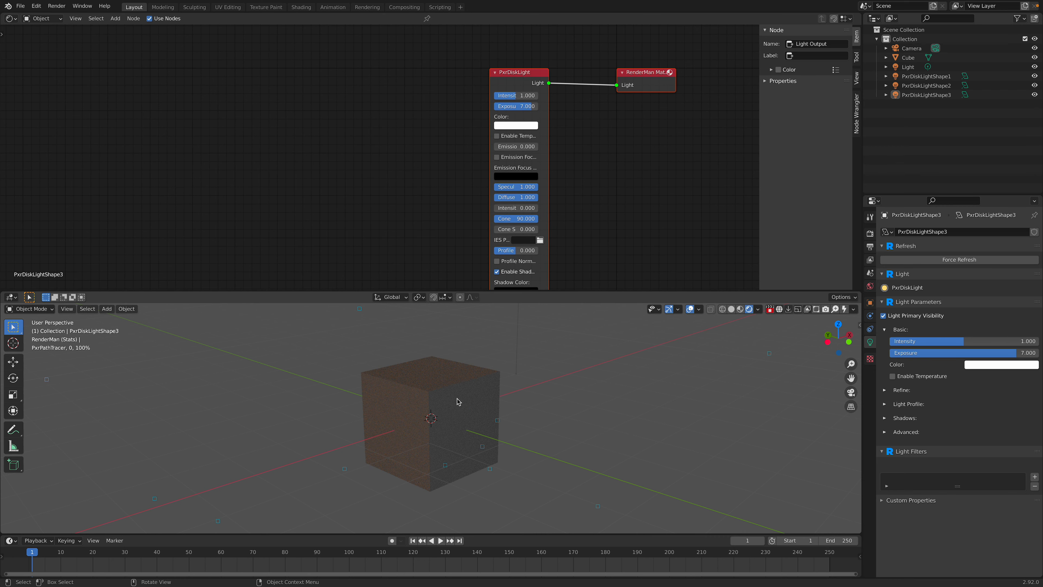
# Step: Reselect the cube, move PxrFractal closer to PxrSurface, and examine the rendered fractal texture up close
pyautogui.click(459, 400)
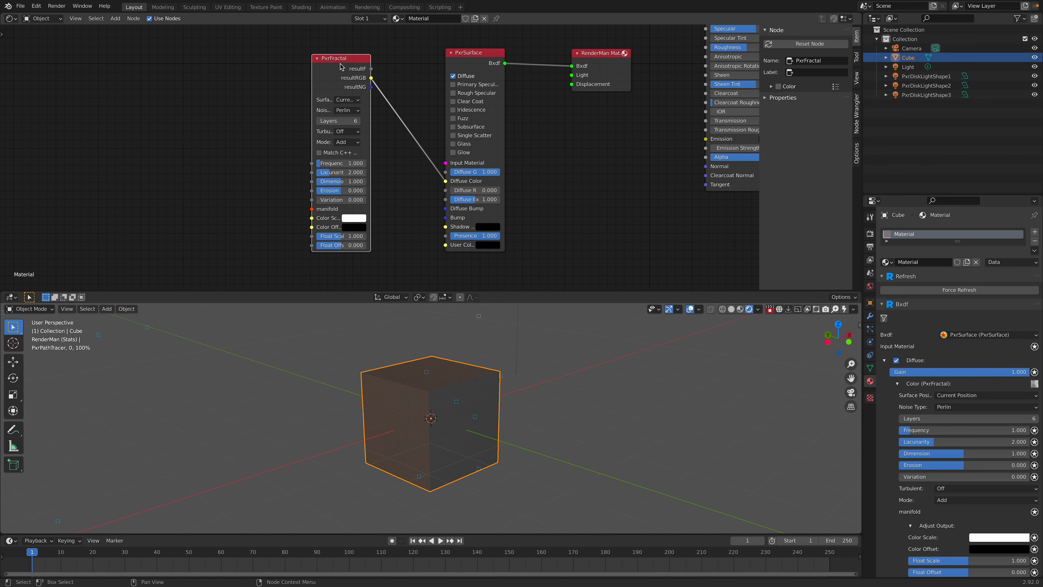
pyautogui.moveTo(340, 66); pyautogui.dragTo(360, 69)
pyautogui.scroll(4, 510, 410)
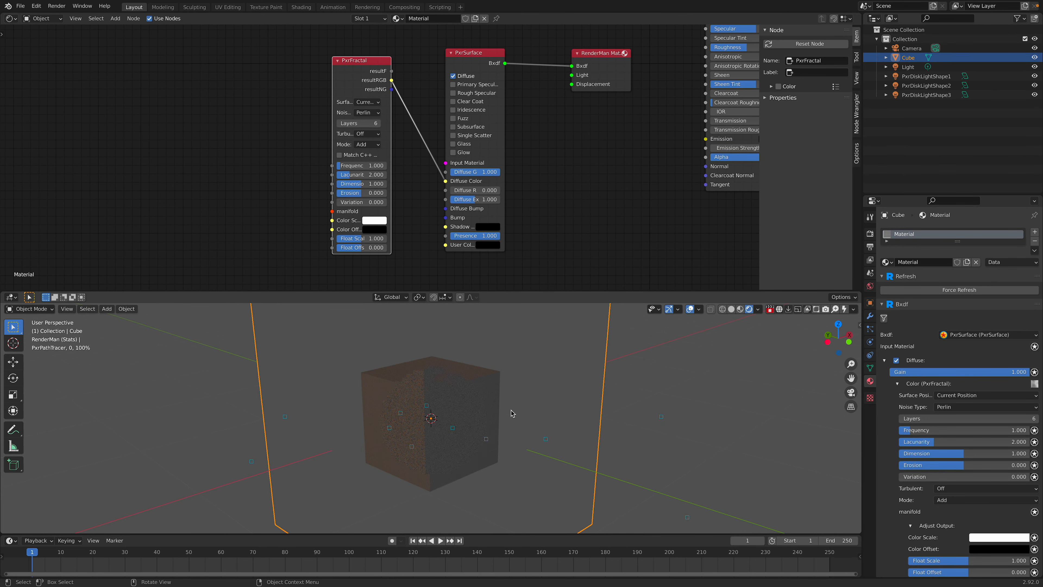
pyautogui.scroll(2, 511, 412)
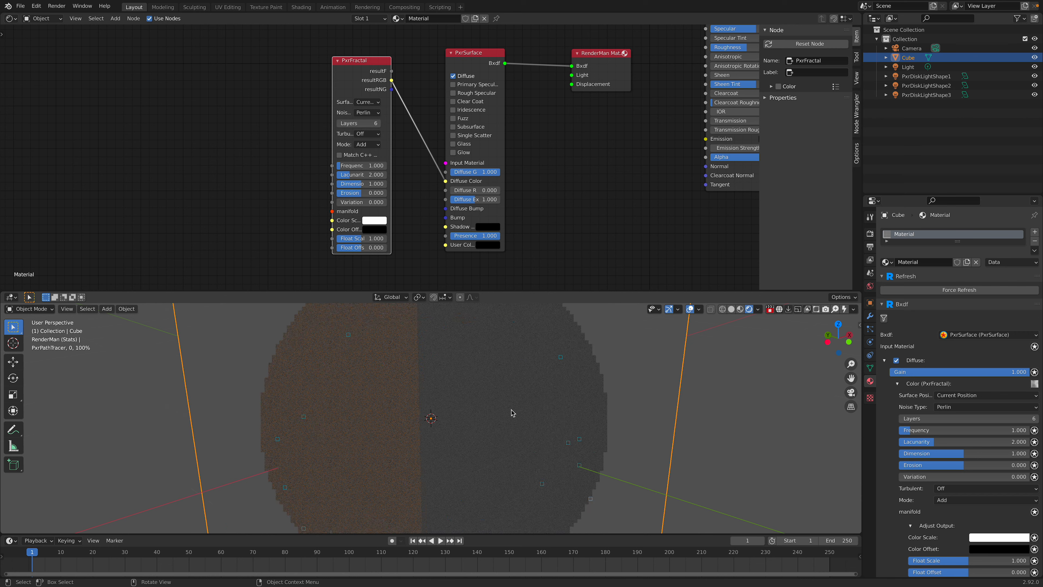
pyautogui.scroll(-5, 511, 412)
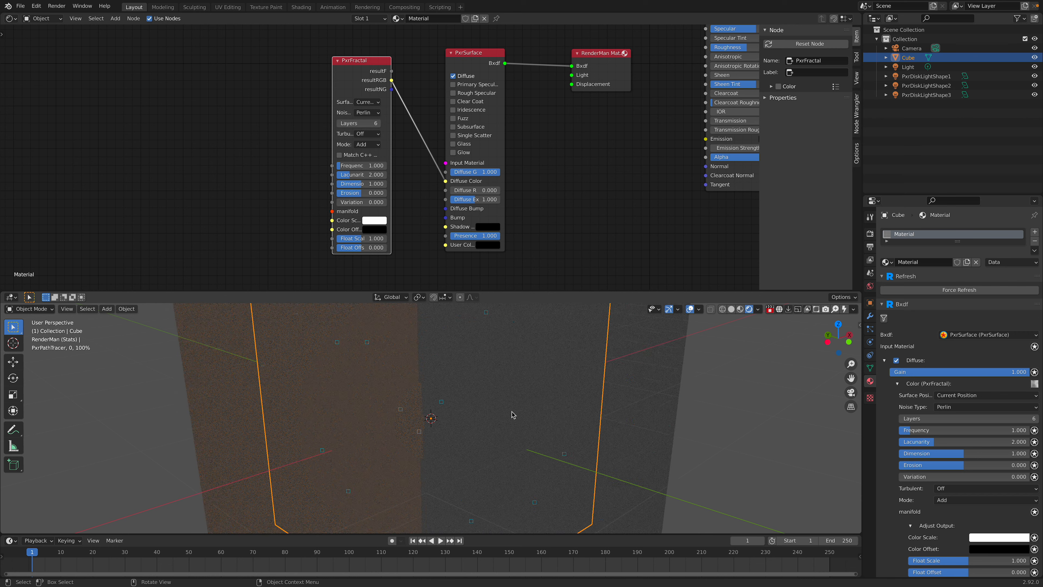
pyautogui.moveTo(345, 89); pyautogui.dragTo(345, 86)
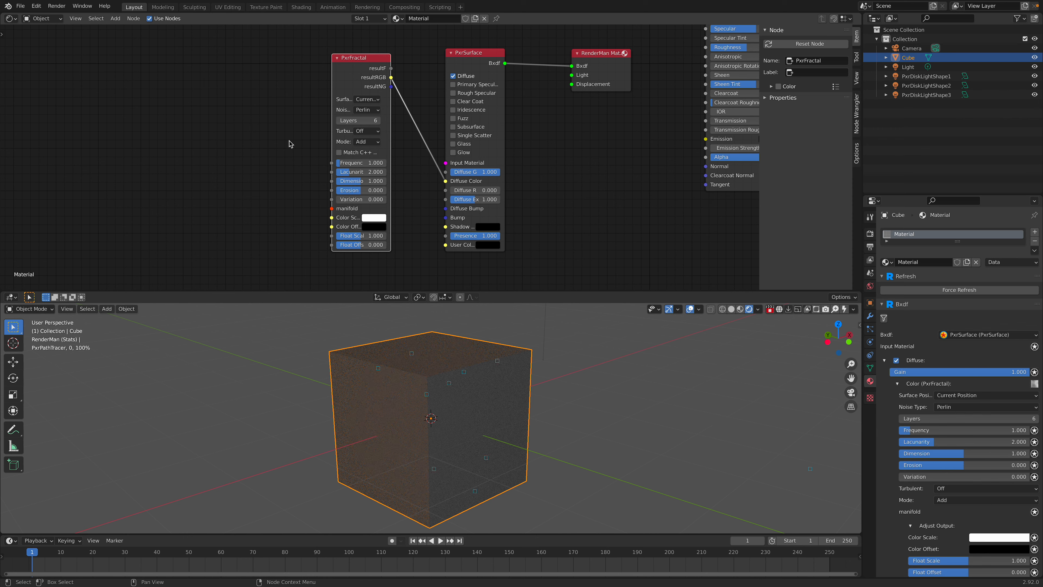
# Step: Add a PxrManifold2D node and connect its result output to PxrFractal's manifold input
pyautogui.rightClick(231, 159)
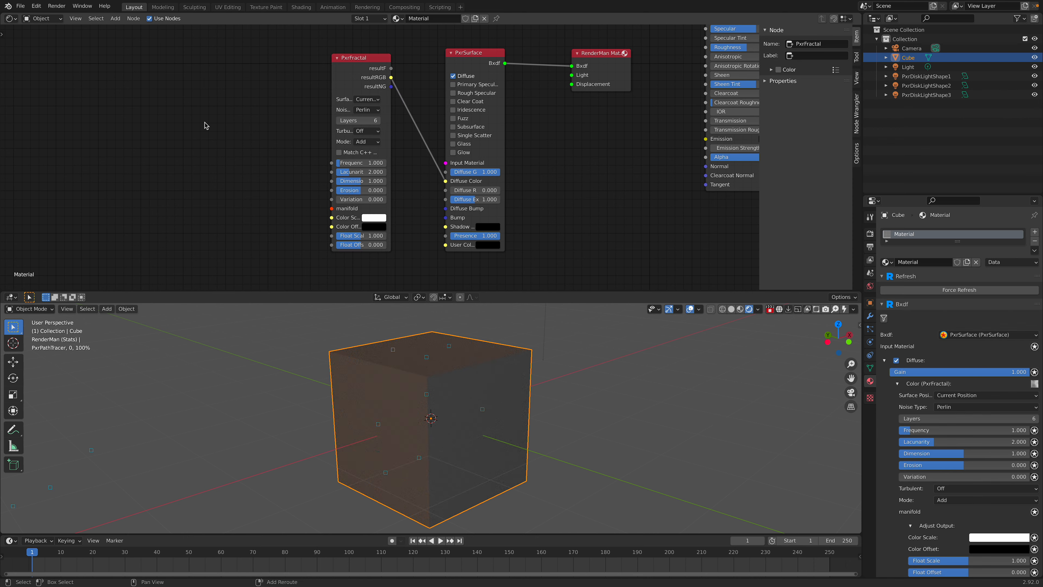
pyautogui.hotkey('shift', 'a')
pyautogui.moveTo(206, 126)
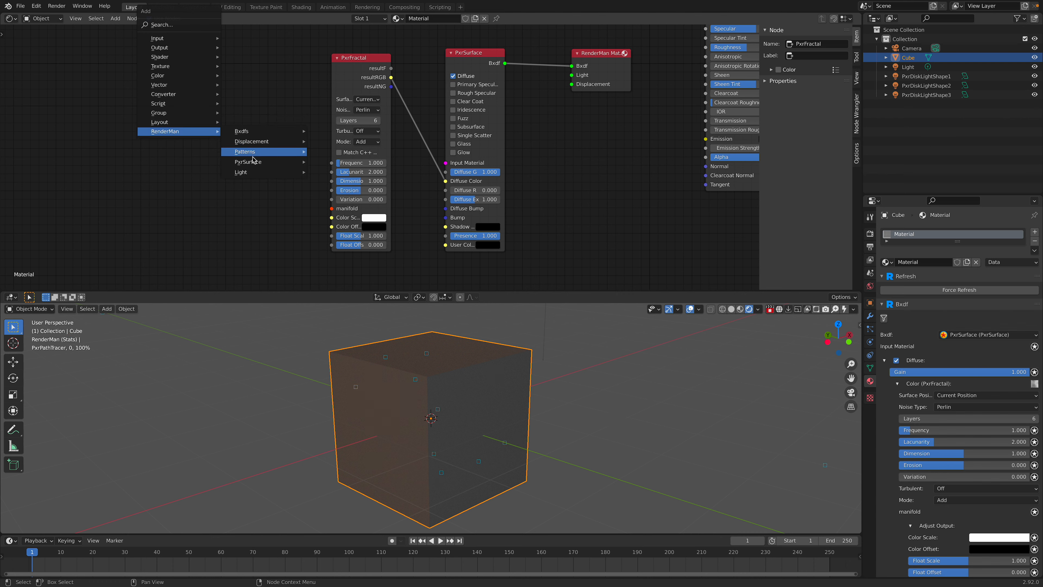
pyautogui.moveTo(254, 162)
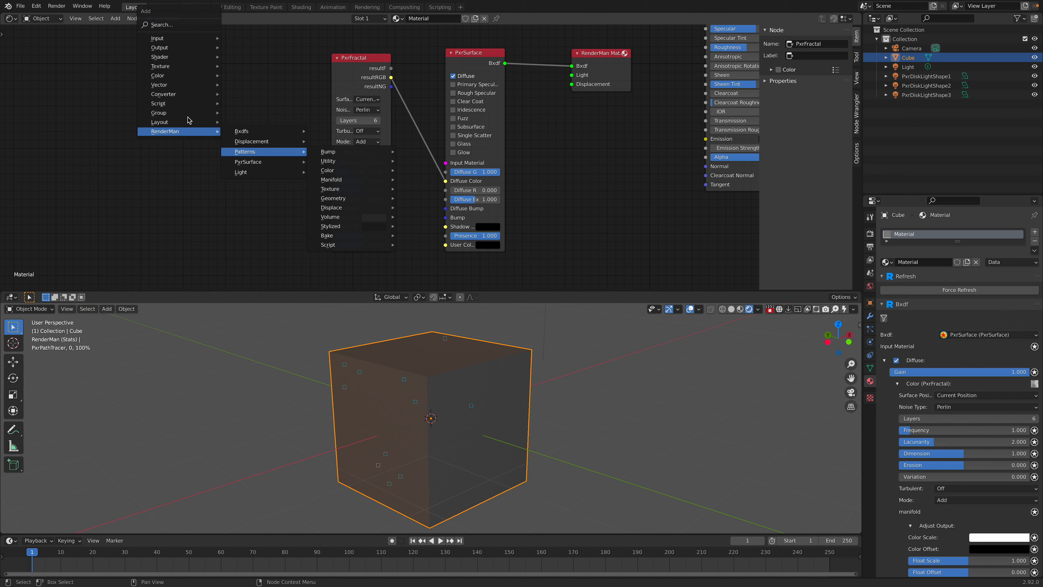
pyautogui.click(188, 25)
pyautogui.write('manif')
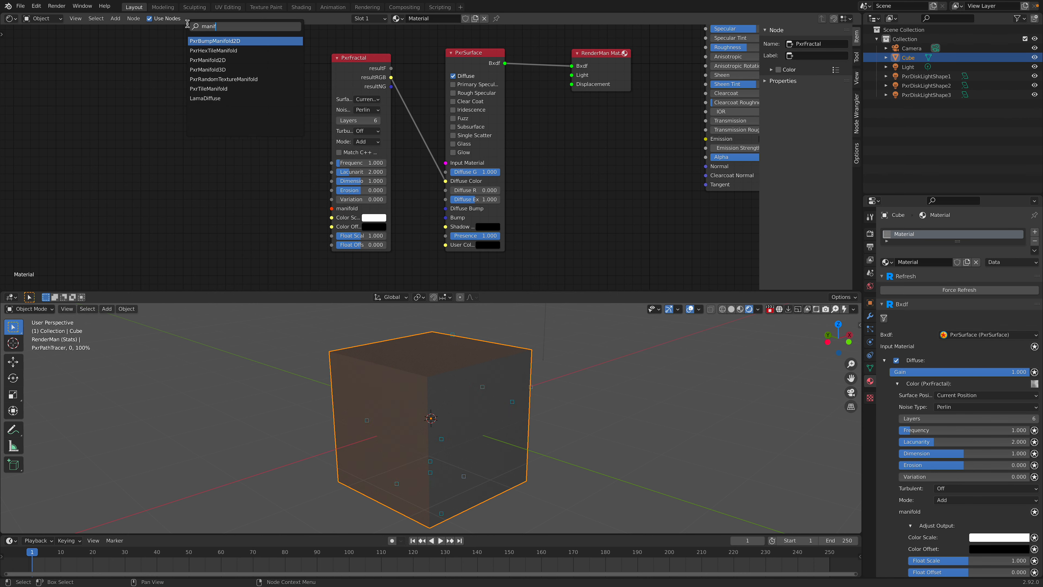
pyautogui.click(204, 60)
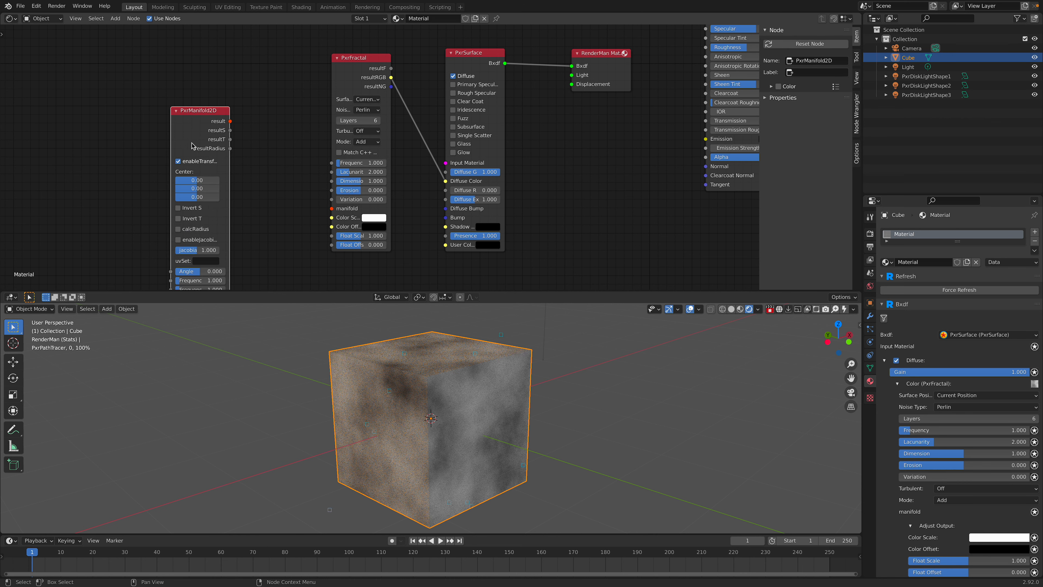
pyautogui.moveTo(218, 120); pyautogui.dragTo(332, 209)
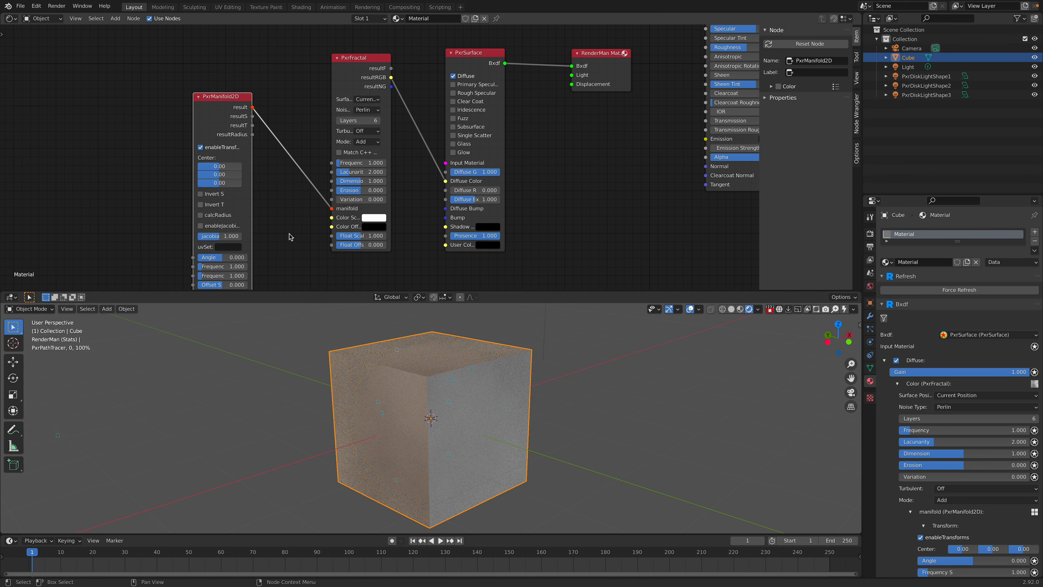
# Step: Set the PxrManifold2D node's Frequency S to 30 and Frequency T to 1, and check the pattern around the cube
pyautogui.scroll(-2, 291, 232)
pyautogui.scroll(1, 265, 240)
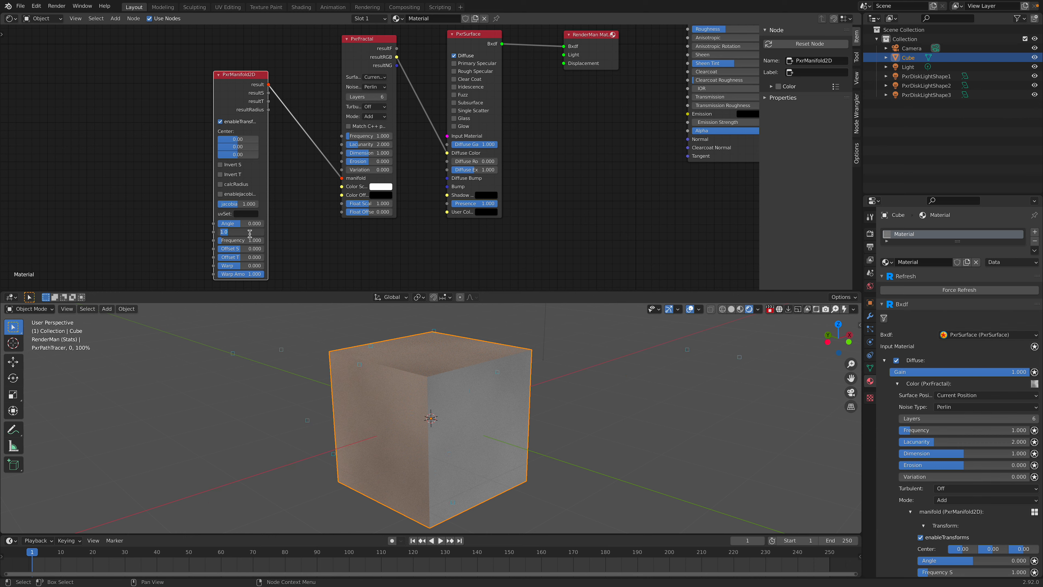
pyautogui.write('30')
pyautogui.press('Return')
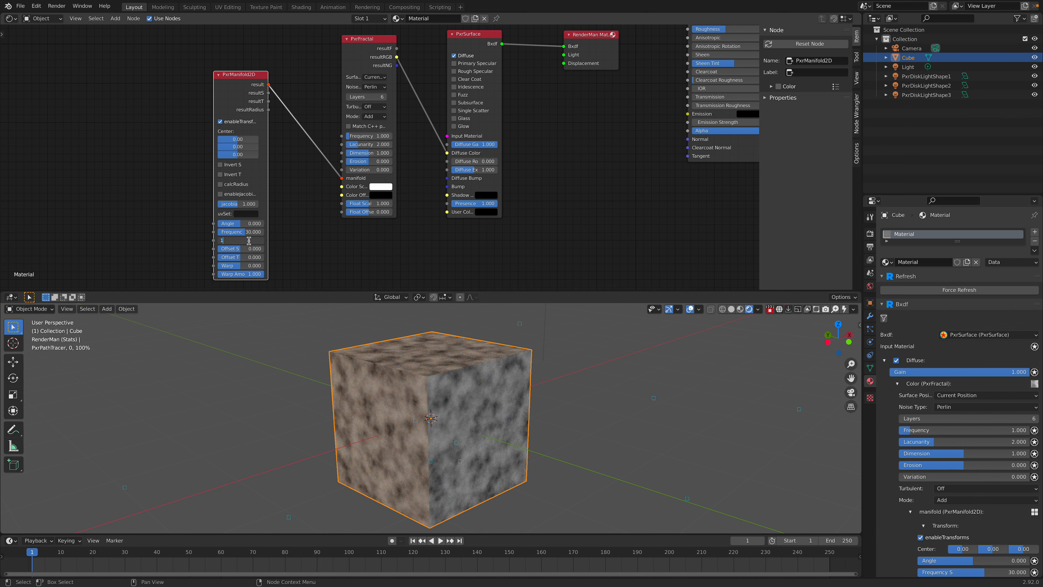
pyautogui.press('Return')
pyautogui.moveTo(417, 435); pyautogui.dragTo(439, 433, button='middle')
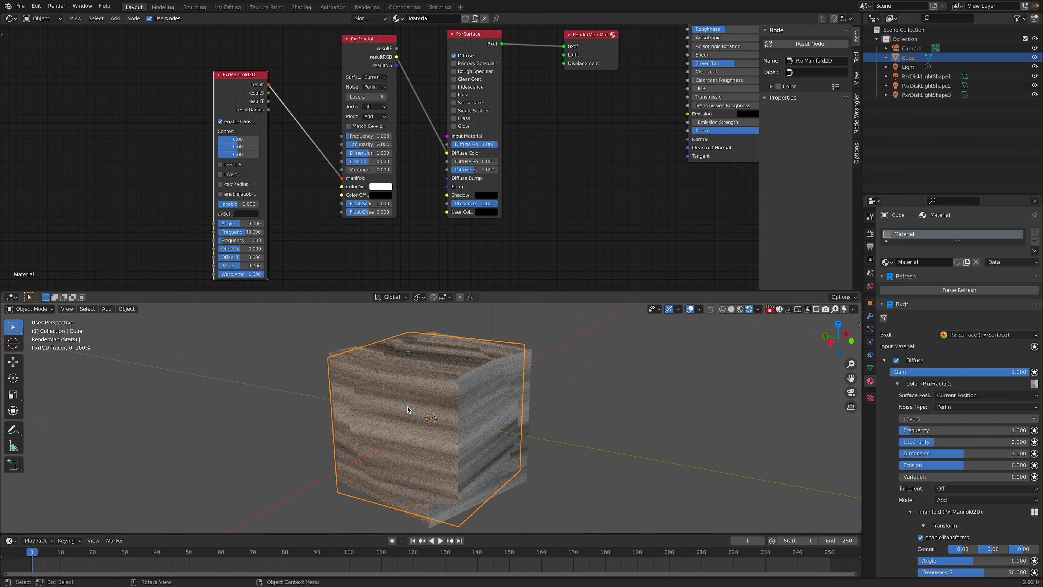
pyautogui.moveTo(490, 410); pyautogui.dragTo(481, 411, button='middle')
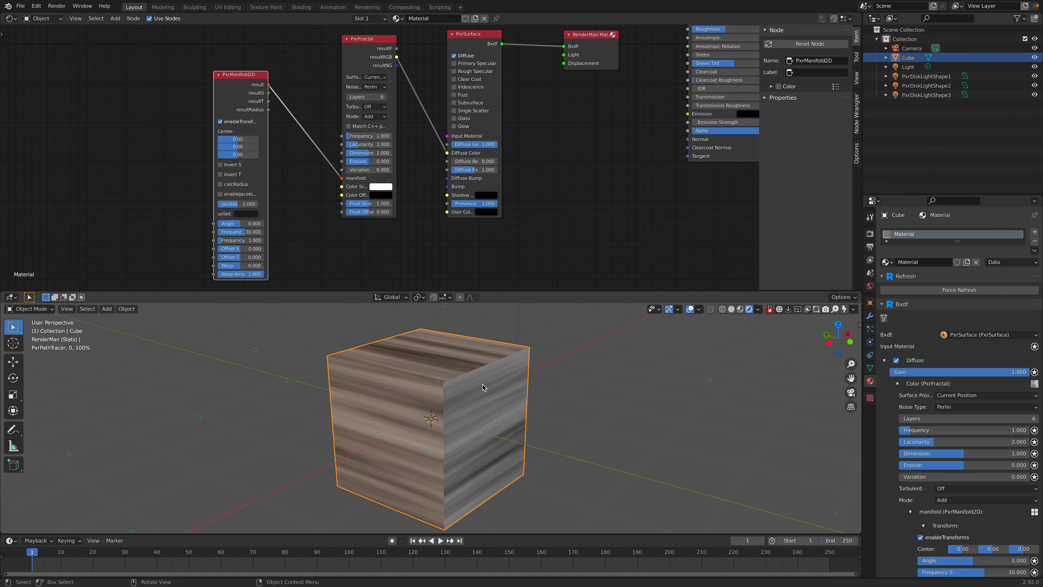
# Step: Stop the viewport render, add a monkey mesh and move it beside the cube
pyautogui.click(771, 310)
pyautogui.hotkey('shift', 'a')
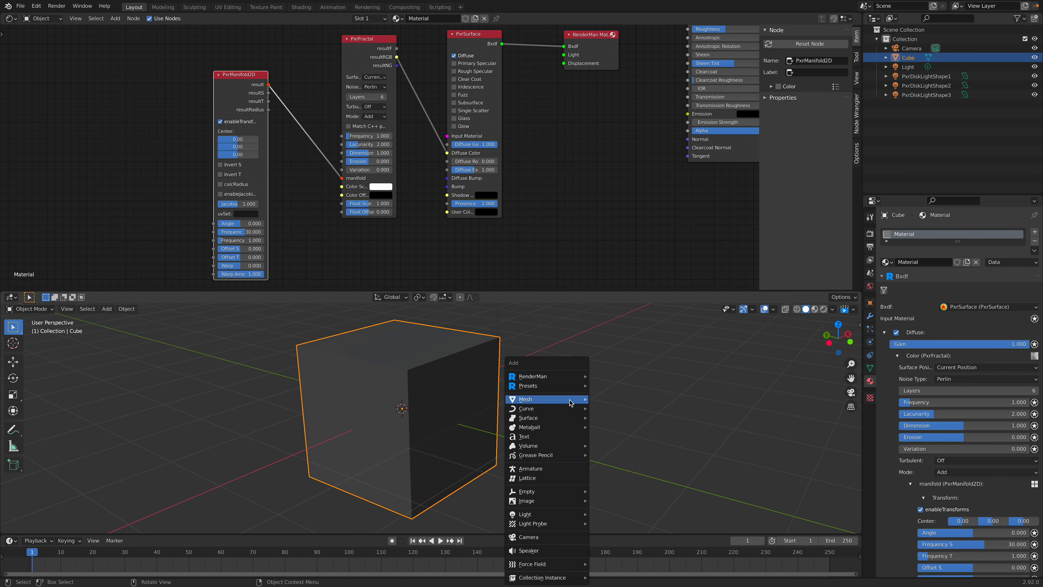
pyautogui.moveTo(571, 400)
pyautogui.click(624, 286)
pyautogui.press('g')
pyautogui.press('y')
pyautogui.click(631, 410)
pyautogui.moveTo(630, 410); pyautogui.dragTo(455, 415, button='middle')
pyautogui.press('g')
pyautogui.click(548, 404)
pyautogui.moveTo(549, 405); pyautogui.dragTo(577, 426, button='middle')
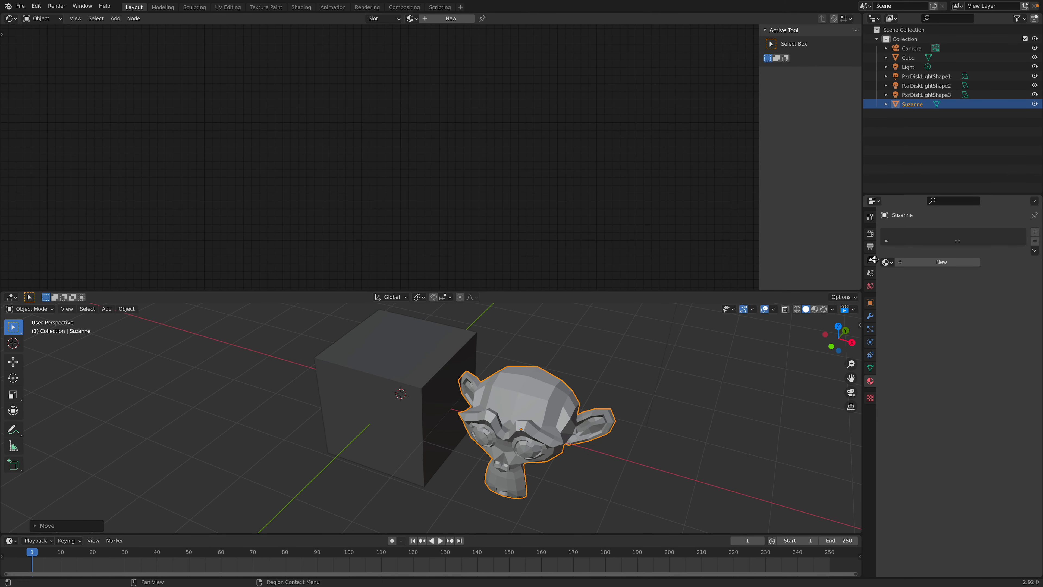
# Step: Assign the existing Material to the monkey and readjust the monkey's position beside the cube
pyautogui.click(885, 262)
pyautogui.click(896, 276)
pyautogui.moveTo(595, 381); pyautogui.dragTo(640, 368, button='middle')
pyautogui.press('g')
pyautogui.click(378, 363)
# Step: Add a torus and move it about -3.27 m along X, to the cube's other side from the monkey
pyautogui.scroll(-4, 377, 364)
pyautogui.hotkey('shift', 'a')
pyautogui.moveTo(377, 364)
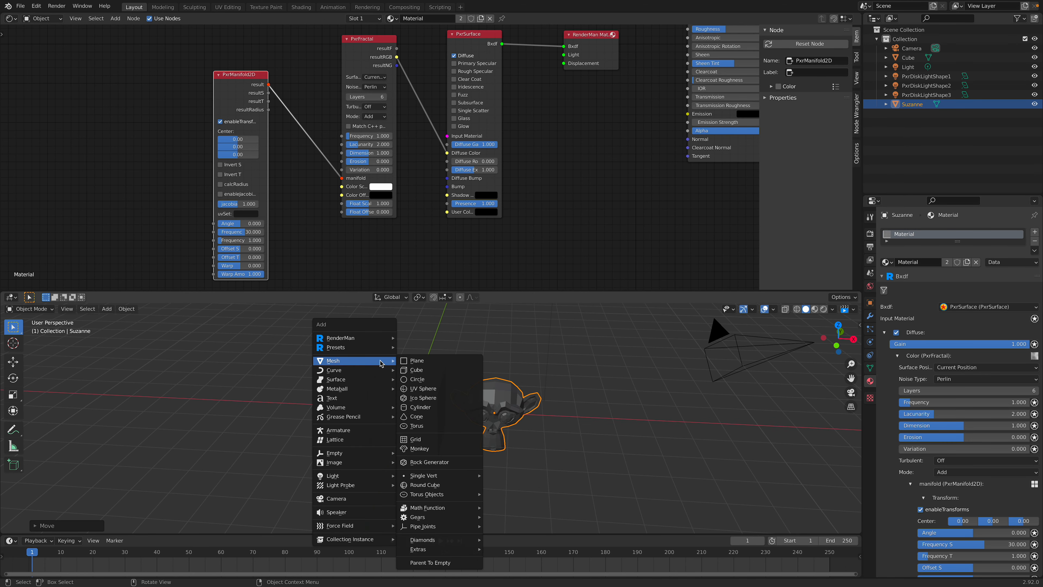
pyautogui.click(439, 418)
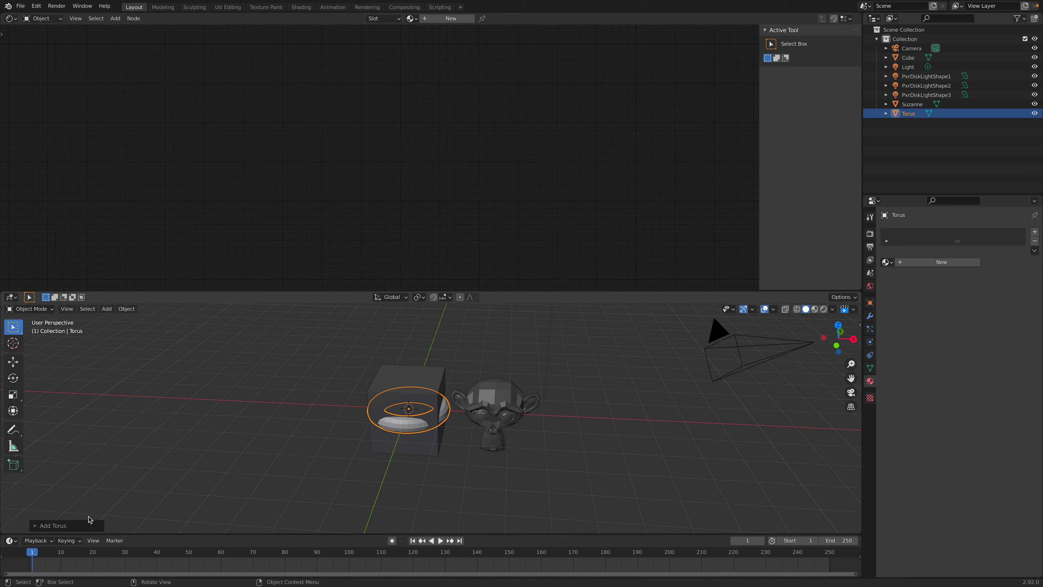
pyautogui.click(37, 525)
pyautogui.moveTo(120, 437); pyautogui.dragTo(120, 440)
pyautogui.press('g')
pyautogui.press('x')
pyautogui.click(348, 401)
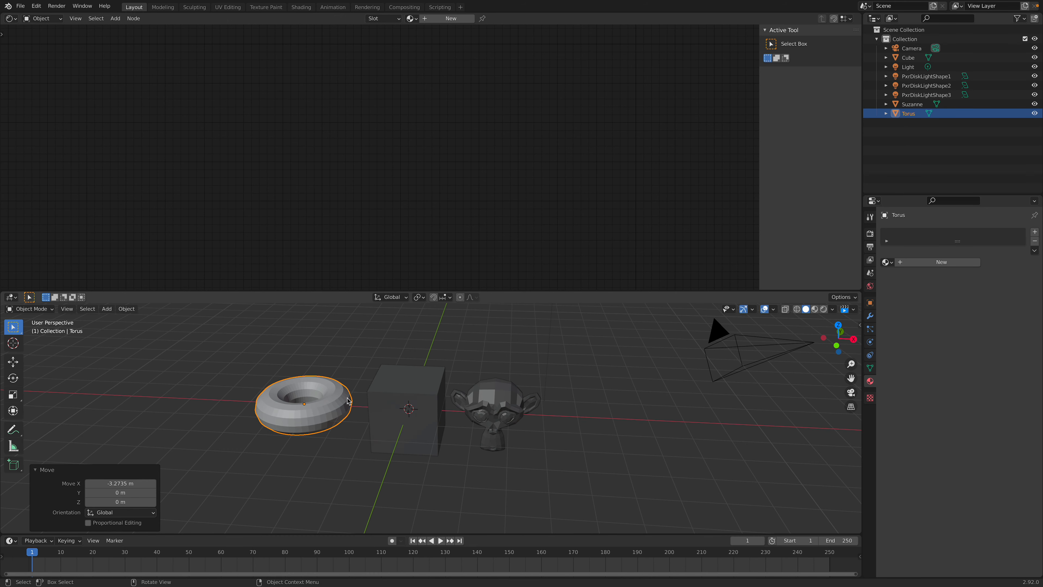
# Step: Shade the torus smooth and assign the existing Material to it
pyautogui.rightClick(349, 401)
pyautogui.click(283, 366)
pyautogui.scroll(3, 283, 366)
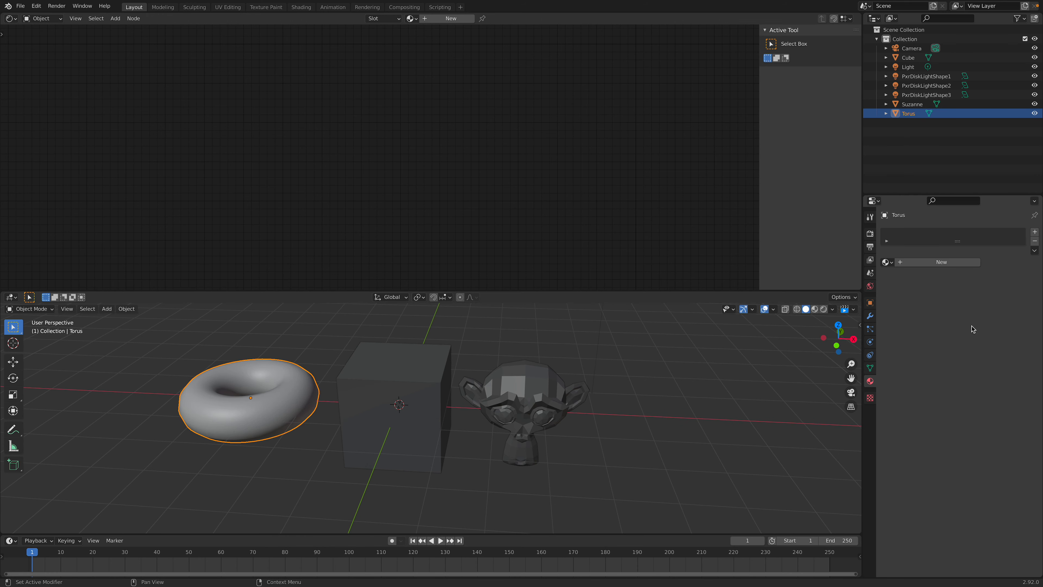
pyautogui.click(887, 263)
pyautogui.click(894, 274)
pyautogui.scroll(3, 408, 391)
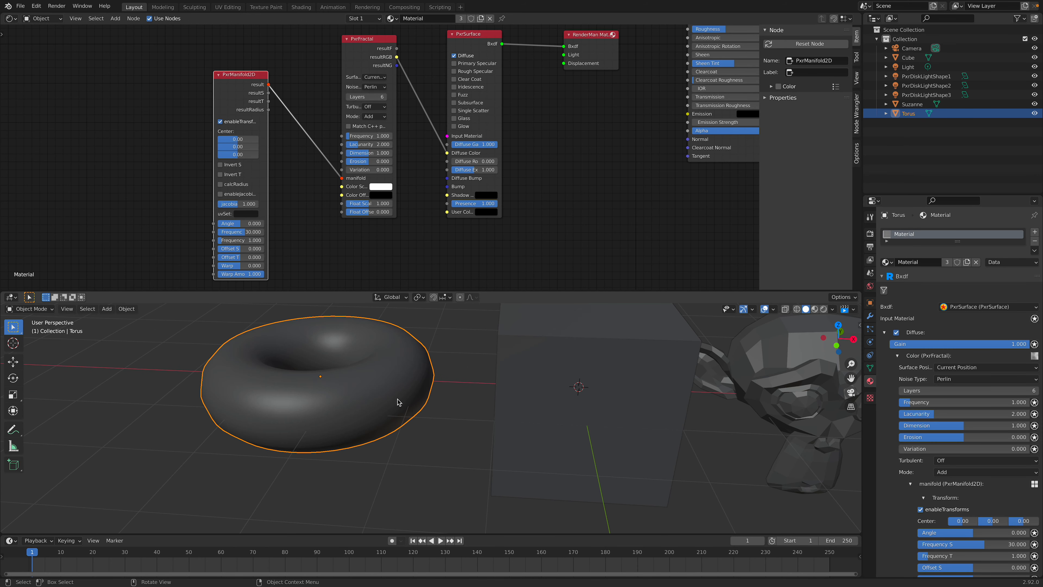
# Step: Convert the torus to a RenderMan Subdiv
pyautogui.moveTo(347, 405); pyautogui.dragTo(450, 387, button='middle')
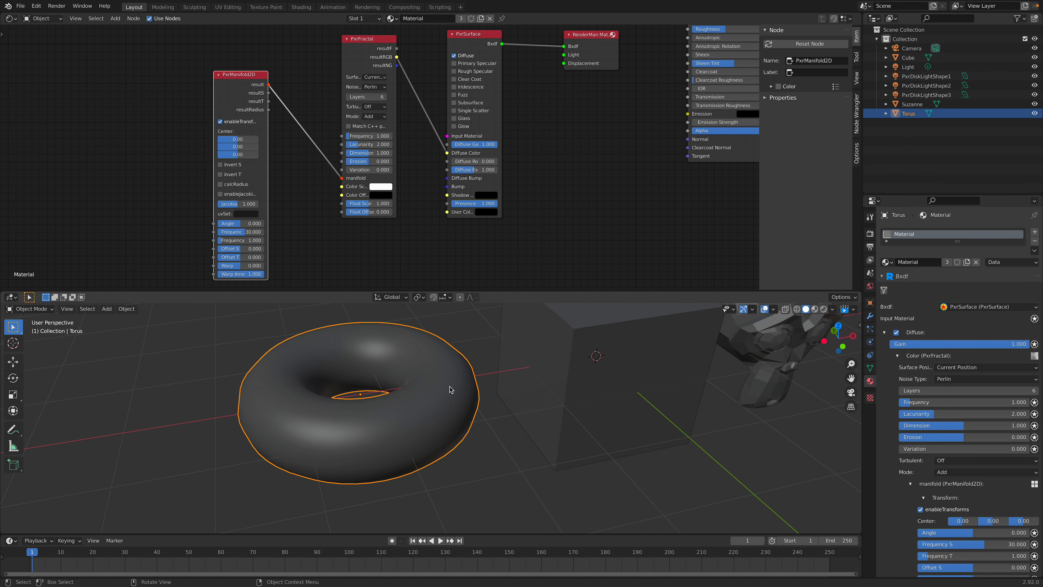
pyautogui.rightClick(450, 388)
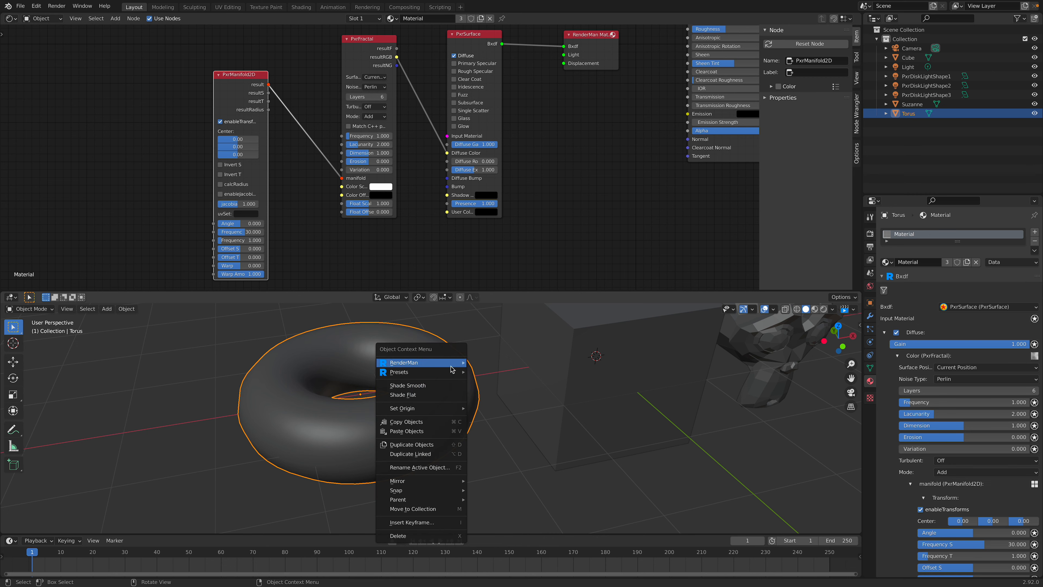
pyautogui.moveTo(452, 364)
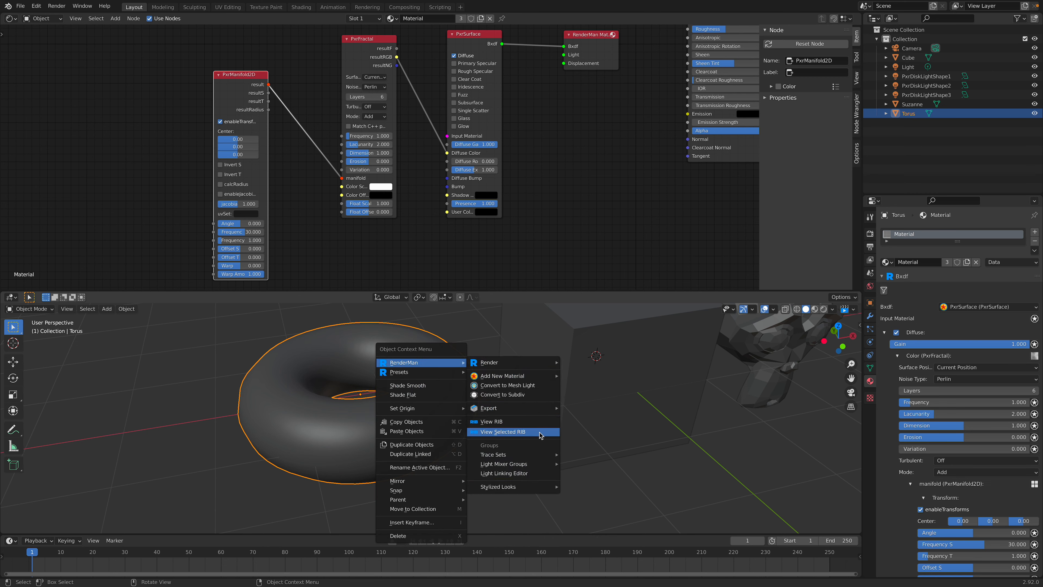
pyautogui.click(520, 395)
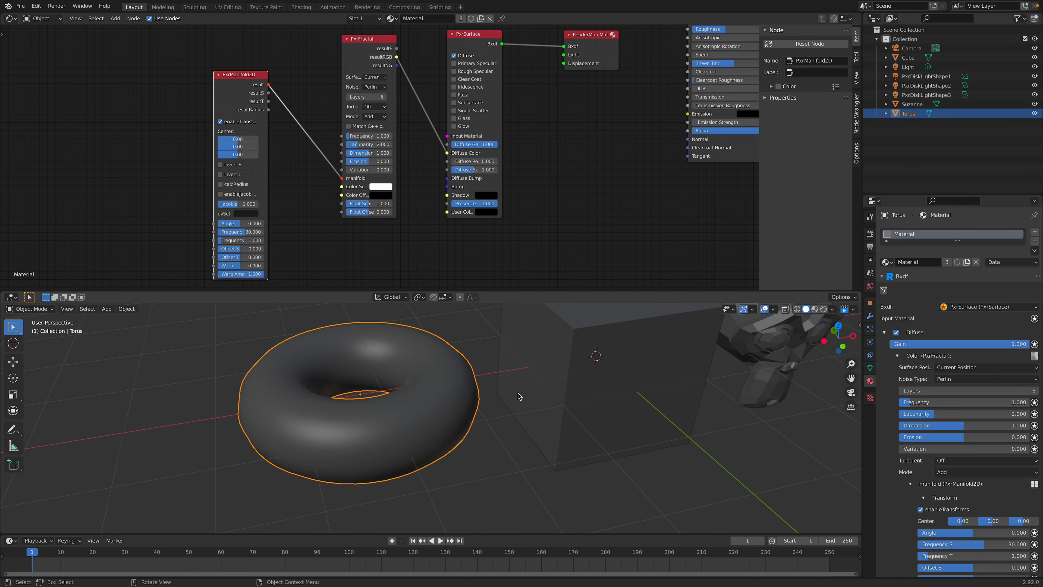
# Step: Convert the monkey to a RenderMan Subdiv
pyautogui.moveTo(517, 396); pyautogui.dragTo(662, 365, button='middle')
pyautogui.click(686, 360)
pyautogui.rightClick(684, 359)
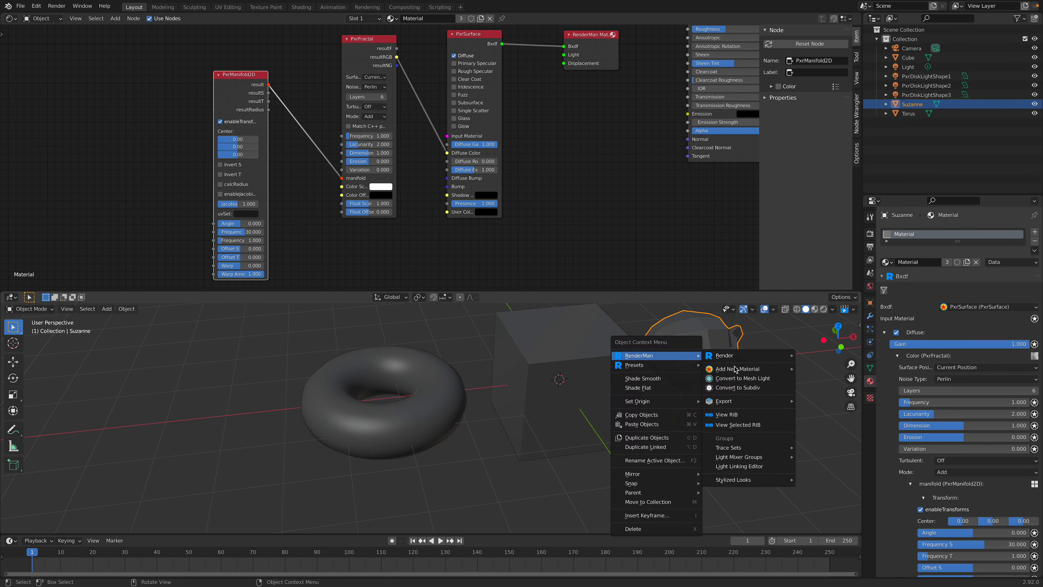
pyautogui.click(737, 388)
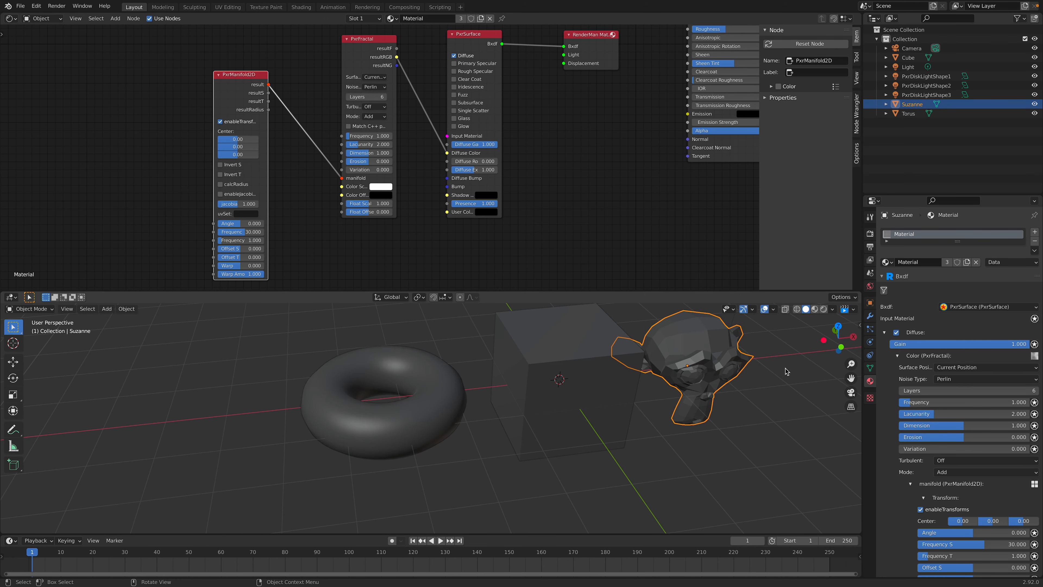
# Step: Check the monkey's modifiers, save the file, and inspect its RenderMan subdivision mesh attributes
pyautogui.click(869, 317)
pyautogui.click(743, 358)
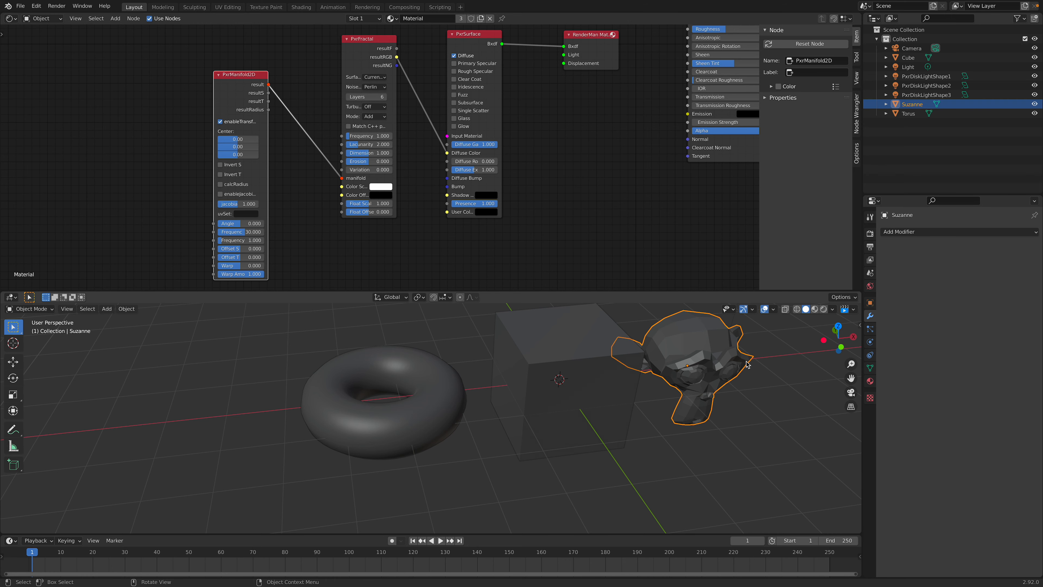
pyautogui.keyDown('shift'); pyautogui.moveTo(746, 374); pyautogui.dragTo(712, 404, button='middle'); pyautogui.keyUp('shift')
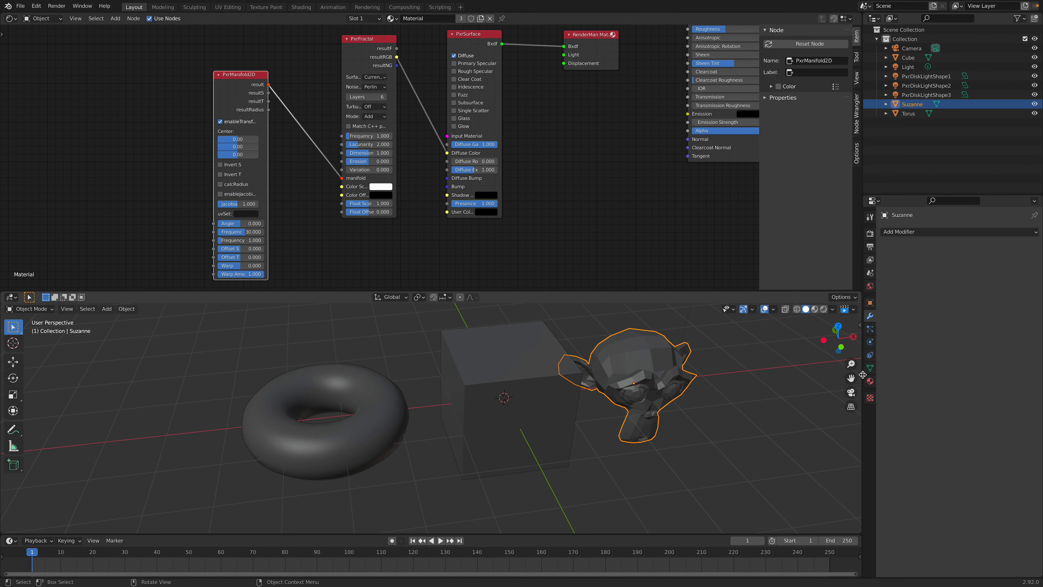
pyautogui.hotkey('ctrl', 's')
pyautogui.click(870, 367)
pyautogui.scroll(-3, 969, 387)
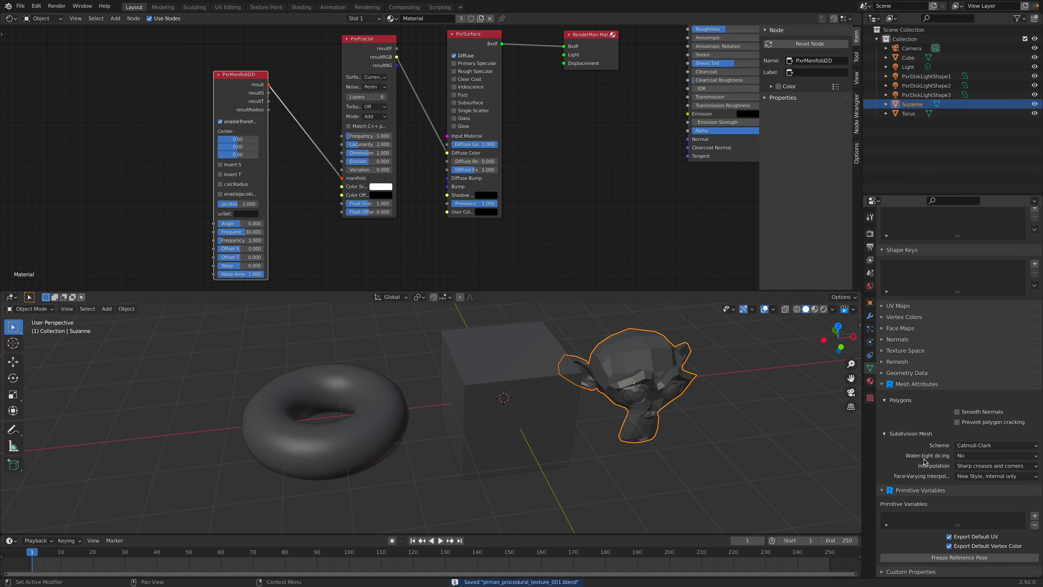
# Step: Move the cube about -0.18 m along X between the torus and the monkey, and save the file
pyautogui.moveTo(649, 434); pyautogui.dragTo(572, 405, button='middle')
pyautogui.click(478, 391)
pyautogui.moveTo(477, 392); pyautogui.dragTo(497, 388, button='middle')
pyautogui.press('g')
pyautogui.press('x')
pyautogui.click(473, 366)
pyautogui.hotkey('ctrl', 's')
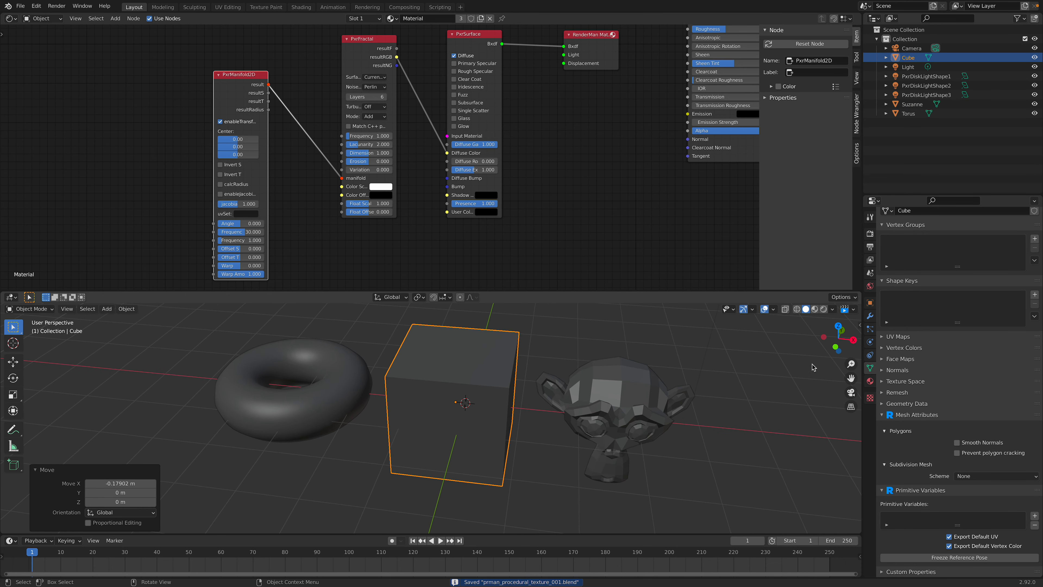
# Step: Add a Bevel modifier with 3 segments to the cube and shade the cube smooth
pyautogui.click(869, 316)
pyautogui.click(903, 232)
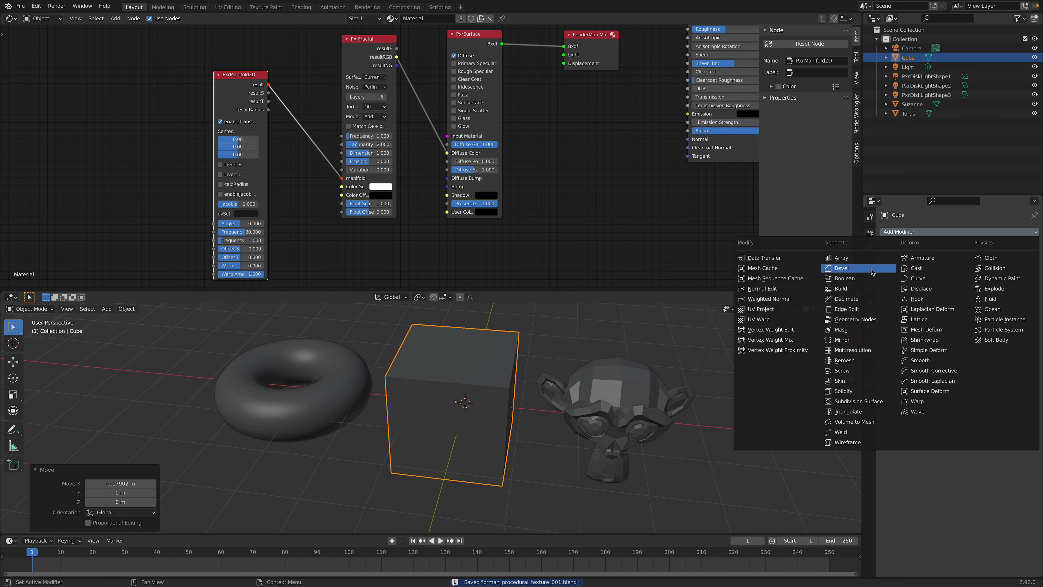
pyautogui.click(872, 270)
pyautogui.click(1024, 295)
pyautogui.click(1025, 296)
pyautogui.rightClick(497, 371)
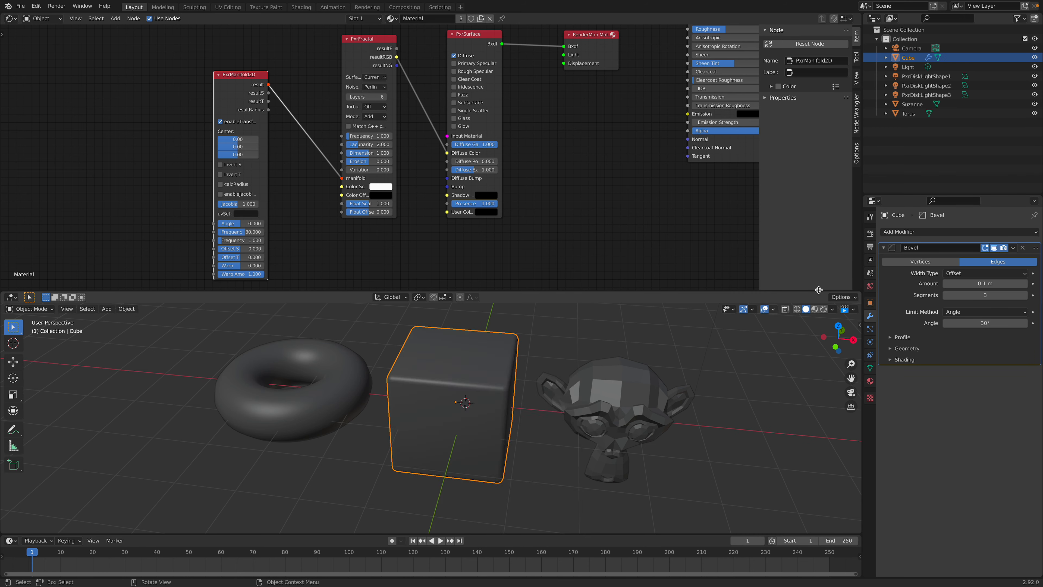
# Step: Add a Subdivision Surface modifier to the cube, deselect everything and save the file
pyautogui.click(903, 232)
pyautogui.click(867, 402)
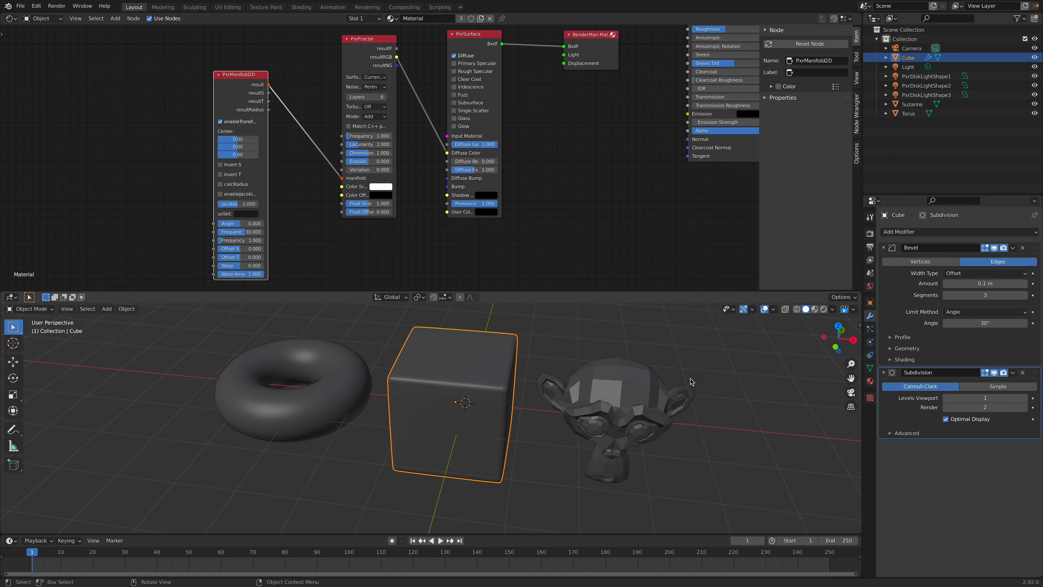
pyautogui.hotkey('alt', 'a')
pyautogui.hotkey('ctrl', 's')
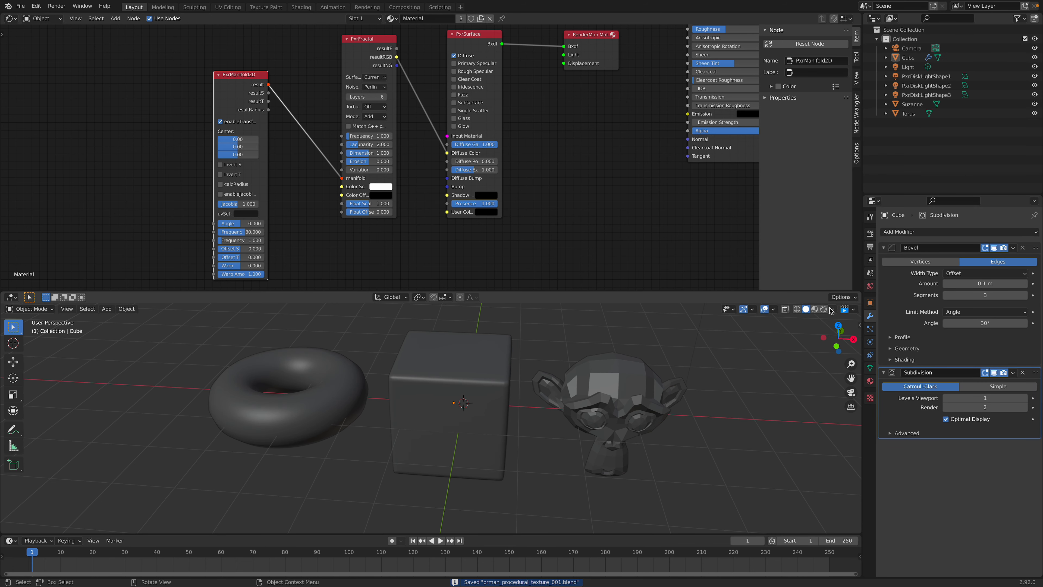
# Step: Start the rendered viewport preview and set PxrManifold2D's Frequency S to 1 and Frequency T to 30
pyautogui.click(823, 310)
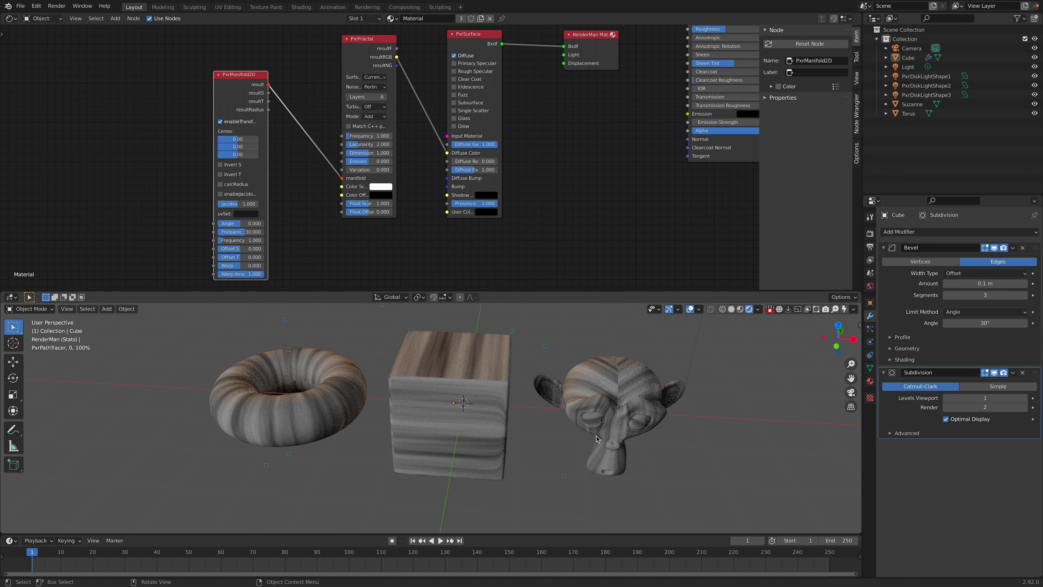
pyautogui.moveTo(301, 200); pyautogui.dragTo(303, 199, button='middle')
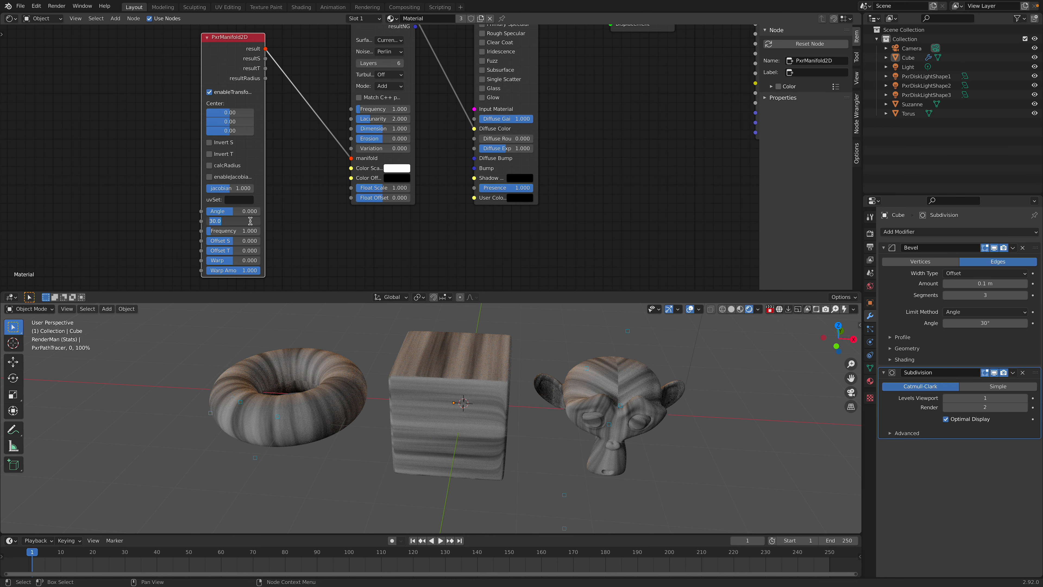
pyautogui.press('Tab')
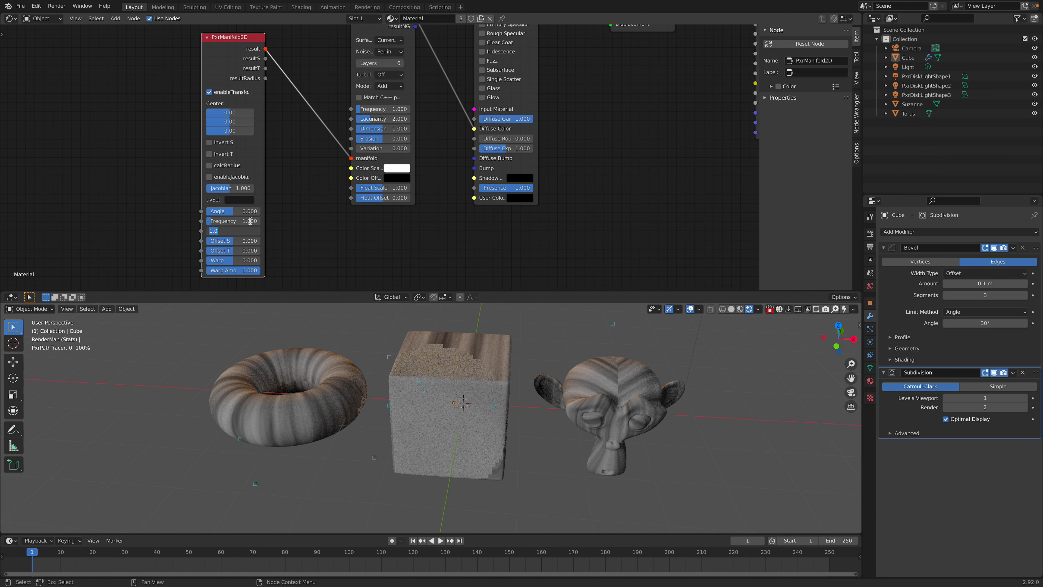
pyautogui.write('30')
pyautogui.press('Return')
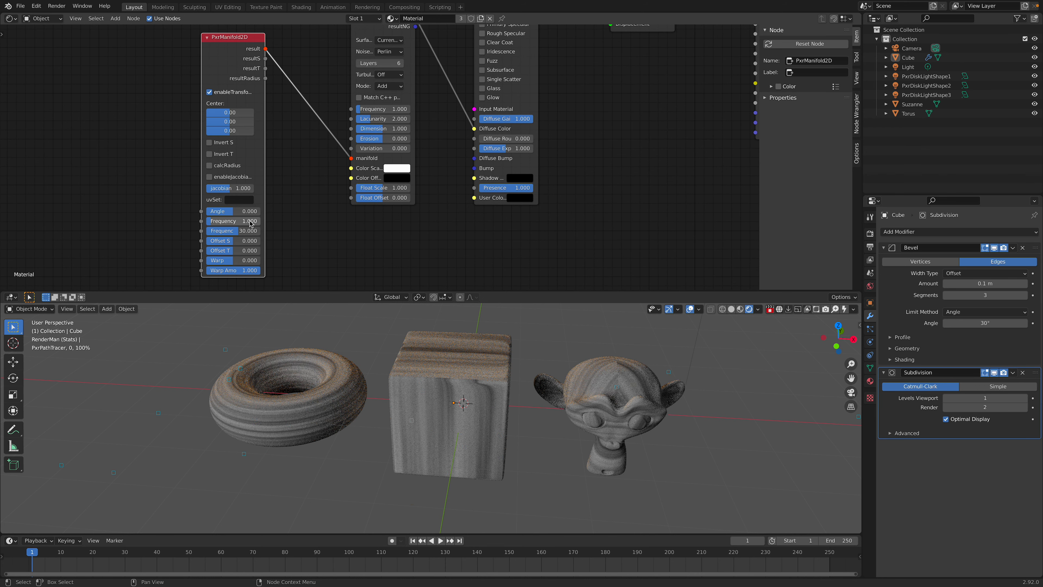
pyautogui.click(240, 224)
pyautogui.press('Tab')
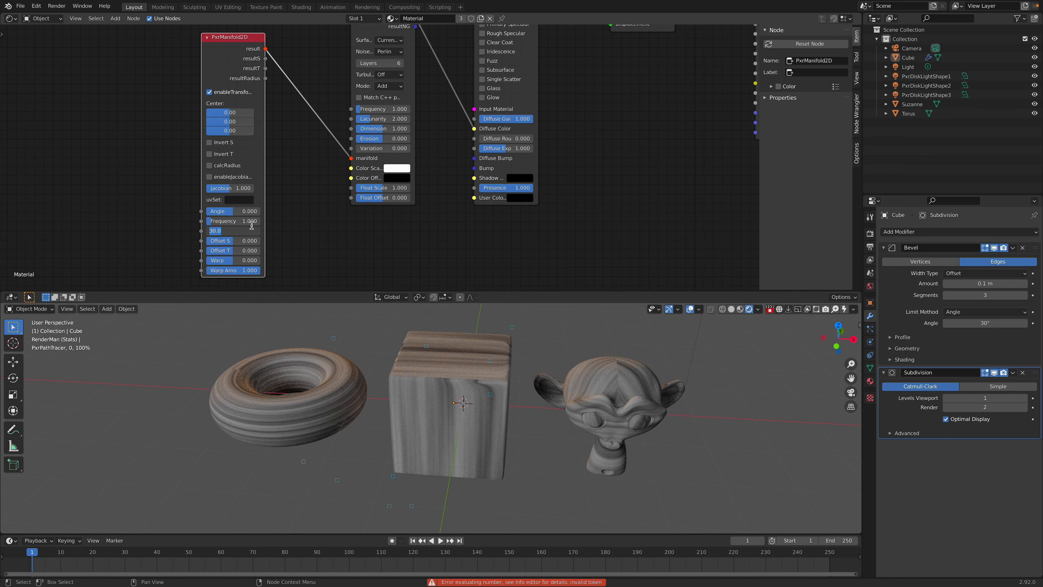
# Step: Duplicate the PxrManifold2D node and place the copy between the original and PxrFractal
pyautogui.click(177, 62)
pyautogui.moveTo(229, 52); pyautogui.dragTo(78, 61)
pyautogui.hotkey('shift', 'd')
pyautogui.click(188, 143)
# Step: Set the duplicate manifold's Frequency S to 30 and Frequency T to 1, and connect its result to PxrFractal's manifold input
pyautogui.moveTo(221, 190); pyautogui.dragTo(240, 116, button='middle')
pyautogui.press('Tab')
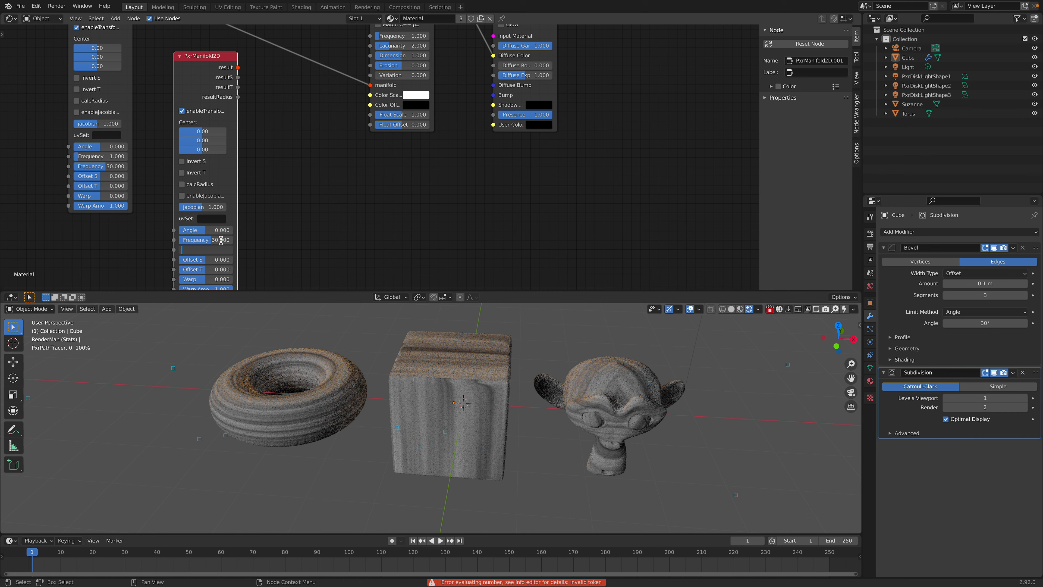
pyautogui.press('Escape')
pyautogui.moveTo(237, 67); pyautogui.dragTo(370, 85)
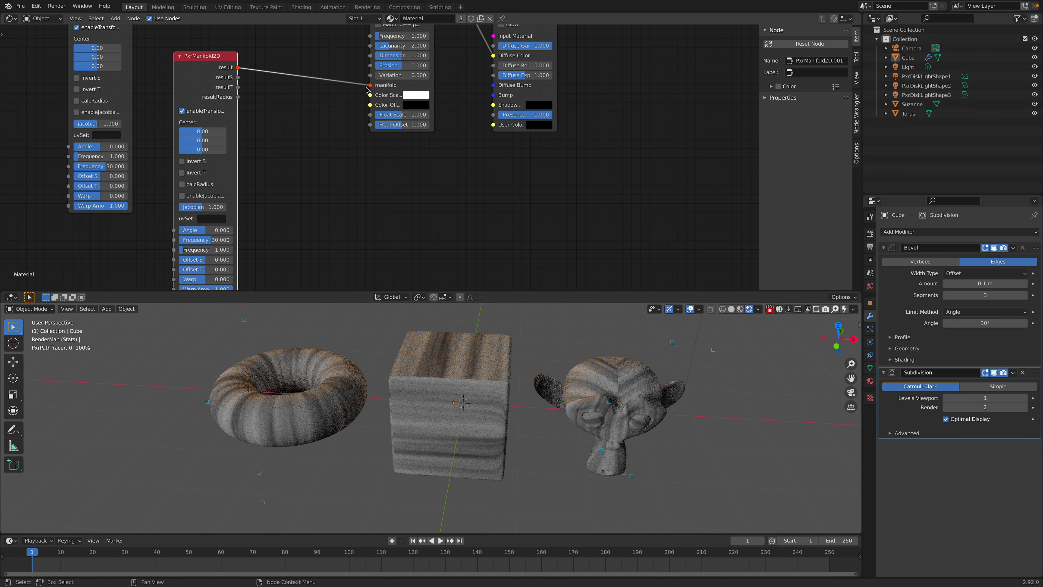
# Step: Add a PxrMix node between the second PxrManifold2D and PxrFractal
pyautogui.moveTo(295, 124); pyautogui.dragTo(292, 132, button='middle')
pyautogui.hotkey('shift', 'a')
pyautogui.click(291, 130)
pyautogui.write('mix')
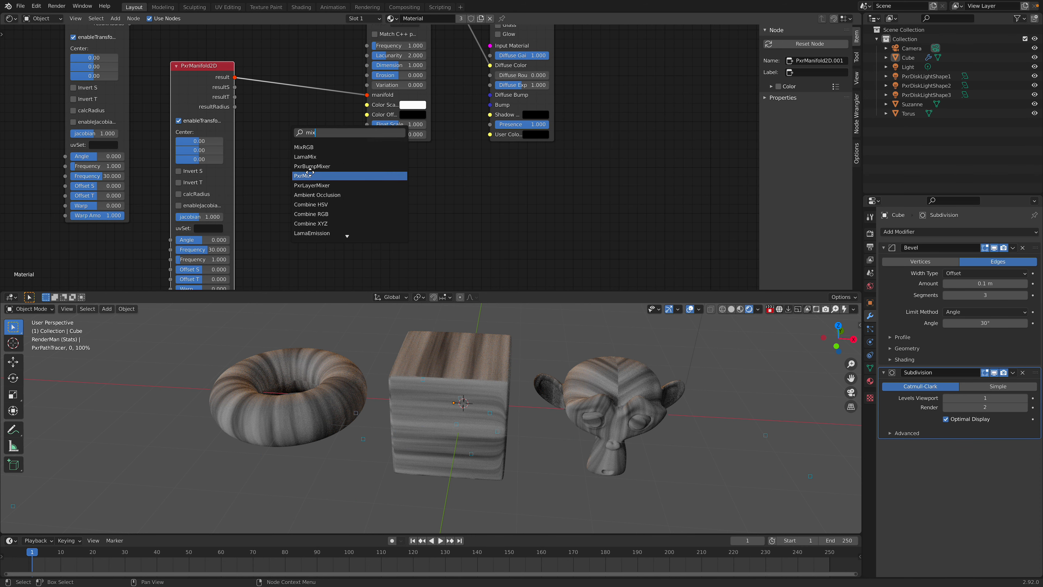
pyautogui.click(309, 173)
pyautogui.click(293, 149)
# Step: Arrange the second PxrManifold2D below PxrMix and try to connect the first PxrManifold2D's result to PxrMix's Color 1
pyautogui.moveTo(263, 146); pyautogui.dragTo(278, 161, button='middle')
pyautogui.moveTo(208, 109); pyautogui.dragTo(196, 151)
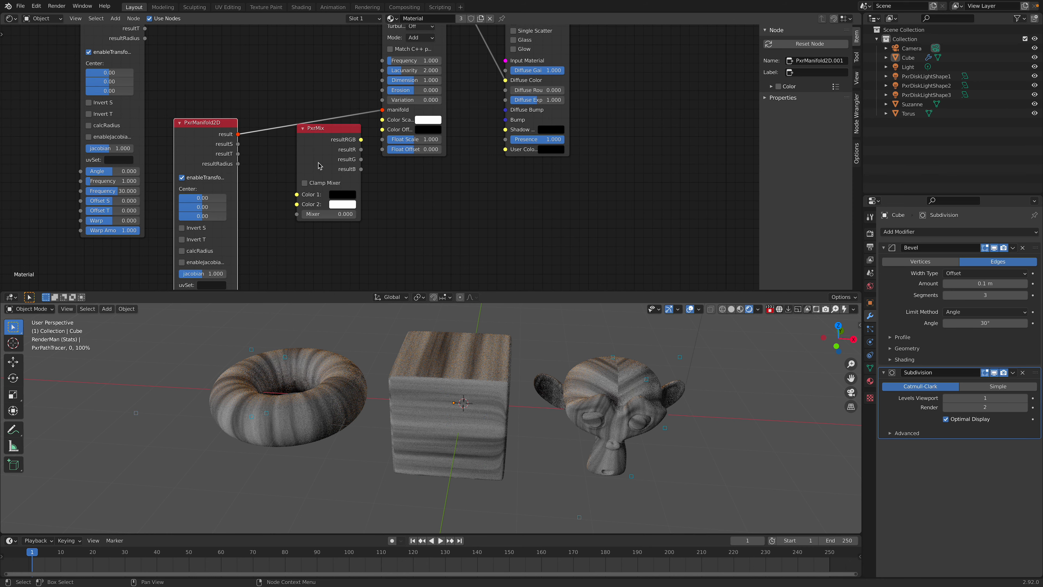
pyautogui.moveTo(309, 164); pyautogui.dragTo(319, 205, button='middle')
pyautogui.moveTo(317, 206); pyautogui.dragTo(280, 81)
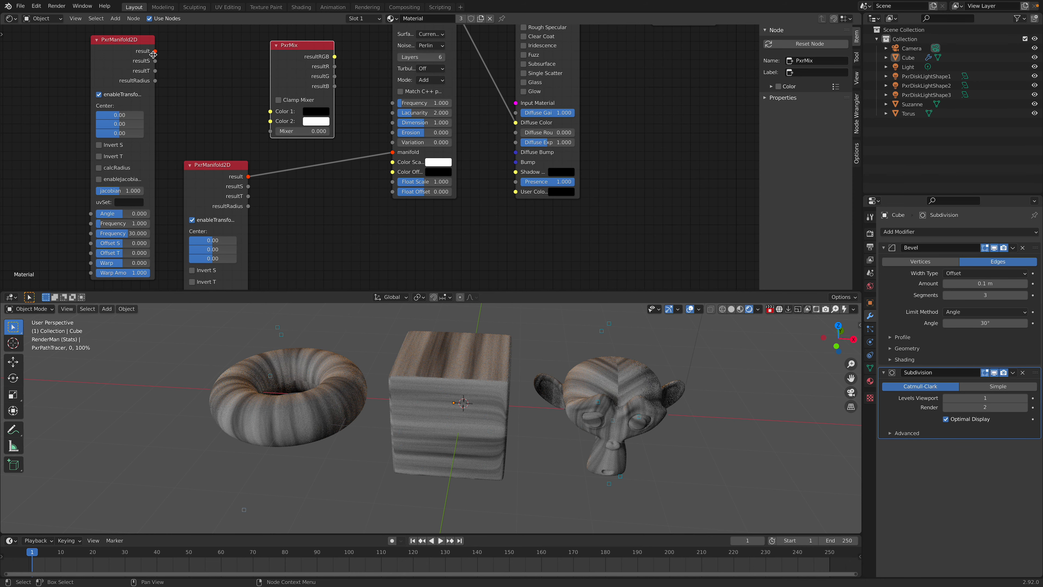
pyautogui.moveTo(155, 52); pyautogui.dragTo(246, 105)
# Step: Move PxrMix nearer PxrSurface and PxrFractal beside the second PxrManifold2D, and enlarge the node editor
pyautogui.scroll(-1, 447, 68)
pyautogui.moveTo(447, 67); pyautogui.dragTo(416, 105, button='middle')
pyautogui.moveTo(381, 54); pyautogui.dragTo(411, 263)
pyautogui.moveTo(327, 84); pyautogui.dragTo(270, 137)
pyautogui.moveTo(335, 150); pyautogui.dragTo(331, 177, button='middle')
pyautogui.scroll(1, 328, 165)
pyautogui.moveTo(276, 134); pyautogui.dragTo(283, 111, button='middle')
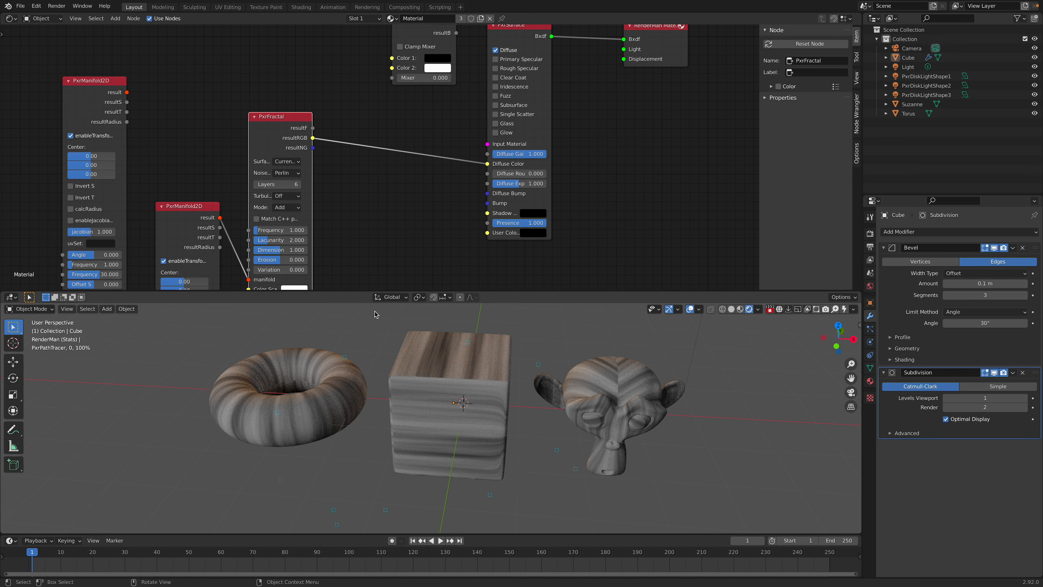
pyautogui.moveTo(371, 292); pyautogui.dragTo(371, 337)
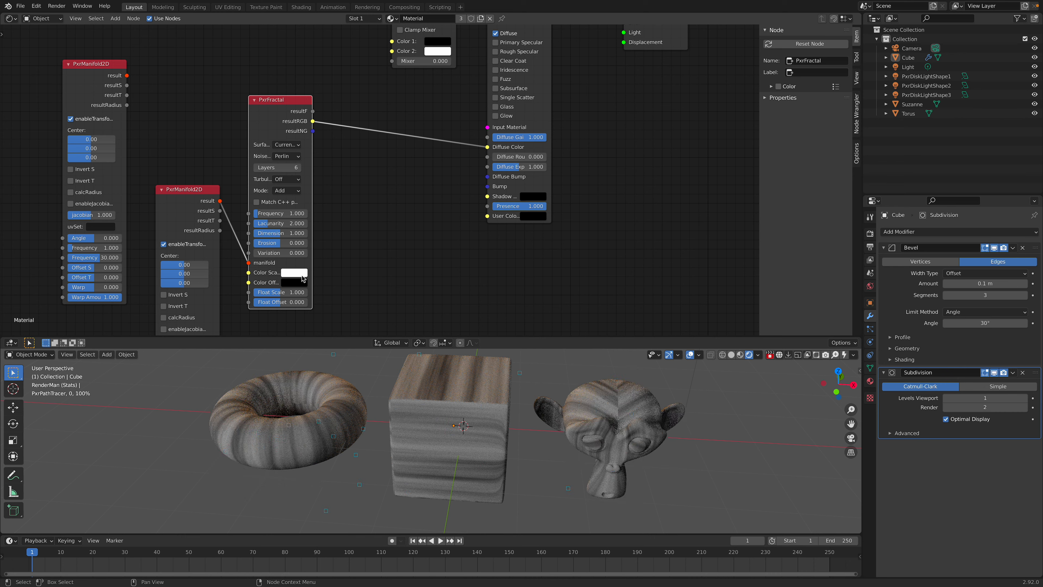
# Step: Duplicate PxrFractal above the original and connect the first PxrManifold2D's result to the copy's manifold input
pyautogui.click(301, 275)
pyautogui.moveTo(284, 123); pyautogui.dragTo(311, 153)
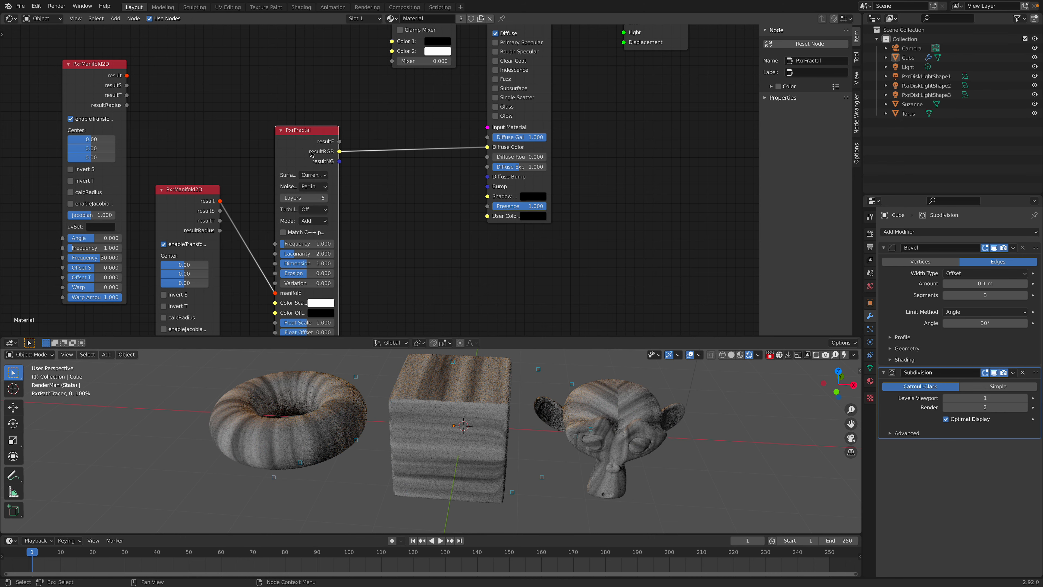
pyautogui.hotkey('shift', 'd')
pyautogui.click(150, 75)
pyautogui.moveTo(127, 75); pyautogui.dragTo(198, 112)
pyautogui.keyDown('shift'); pyautogui.scroll(-5, 240, 172); pyautogui.keyUp('shift')
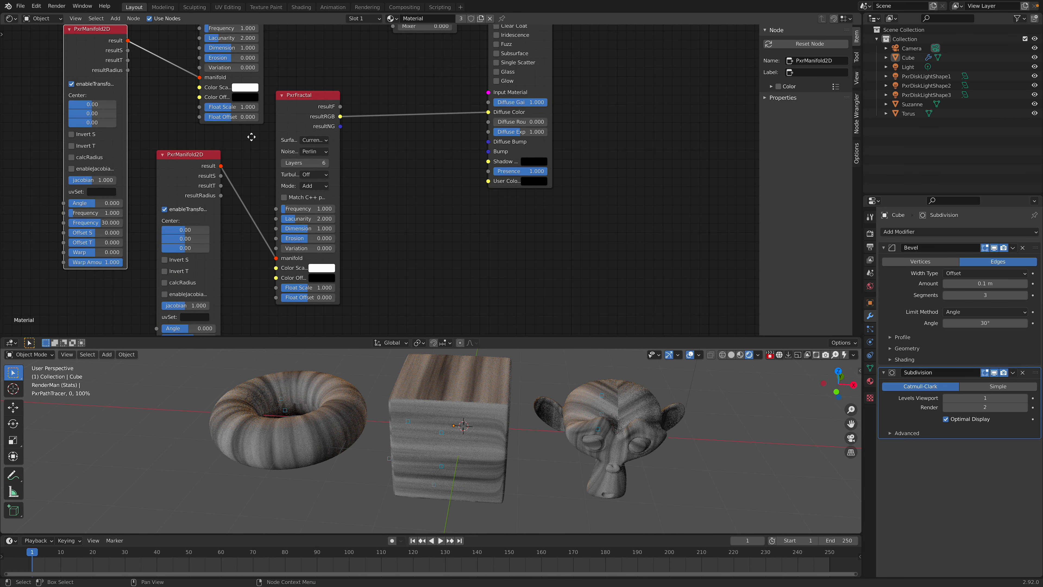
# Step: Set the second PxrManifold2D's Frequency T to 30
pyautogui.click(207, 259)
pyautogui.write('30')
pyautogui.press('Return')
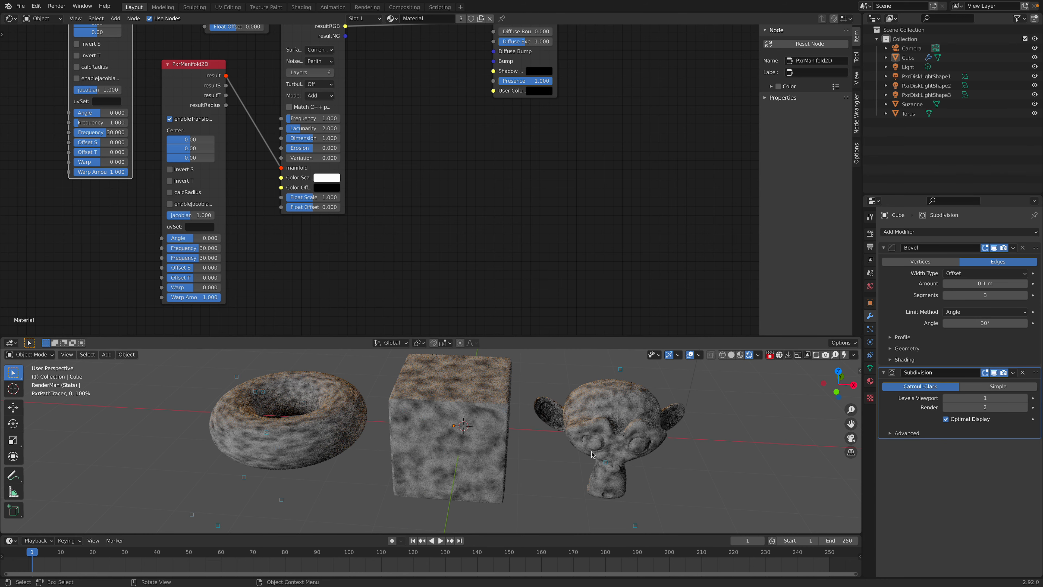
# Step: Try the Simplex and Perlin noise types on the lower PxrFractal, and settle on Cell
pyautogui.moveTo(408, 159); pyautogui.dragTo(399, 236, button='middle')
pyautogui.click(320, 137)
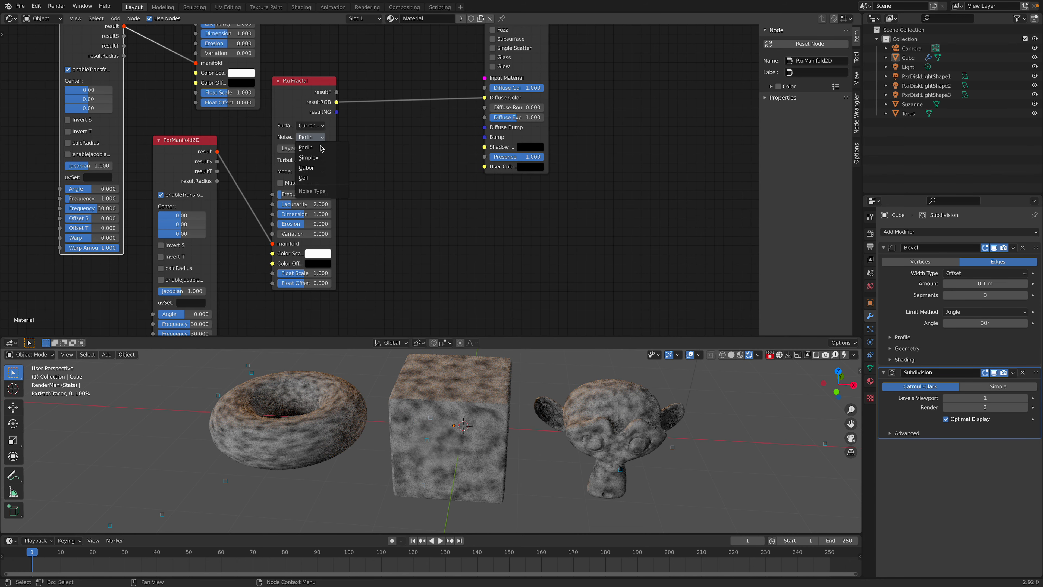
pyautogui.click(322, 158)
pyautogui.click(321, 138)
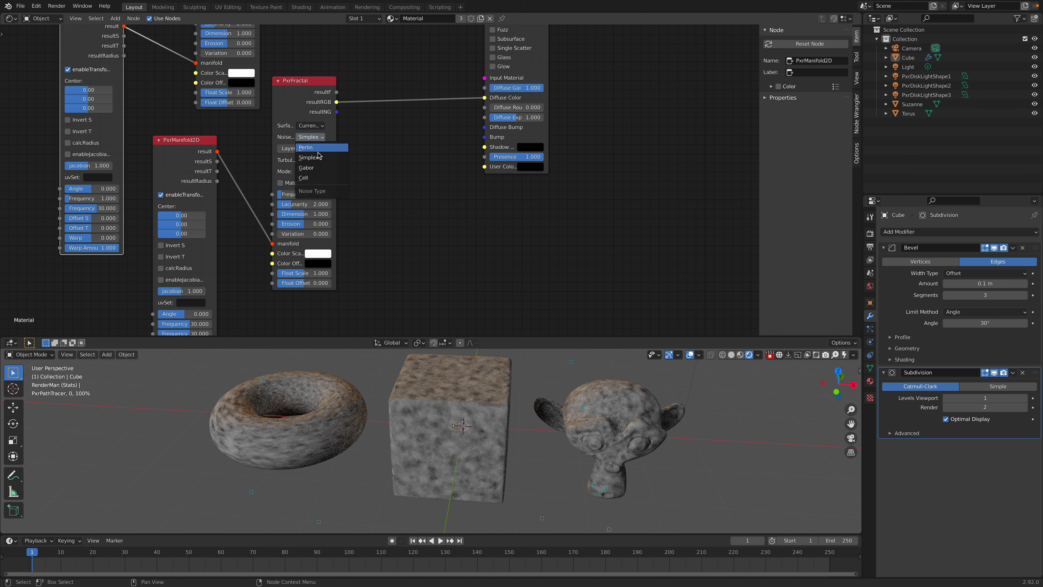
pyautogui.click(319, 153)
pyautogui.click(320, 137)
pyautogui.click(318, 179)
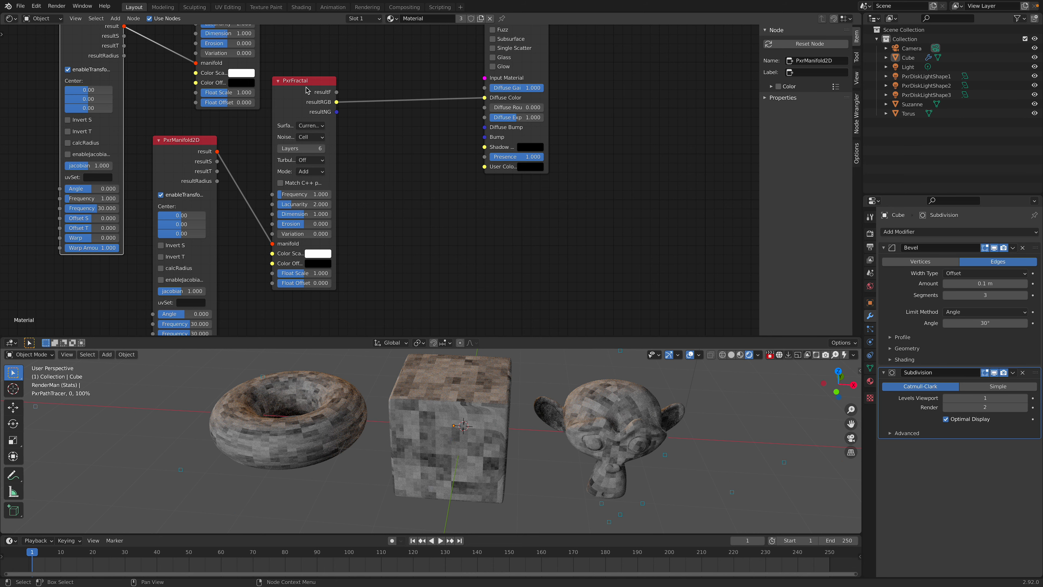
# Step: Move the lower PxrFractal nearer PxrSurface, try a Frequency of 5 on it, and set the Frequency back to 1
pyautogui.moveTo(308, 92); pyautogui.dragTo(349, 106)
pyautogui.doubleClick(354, 209)
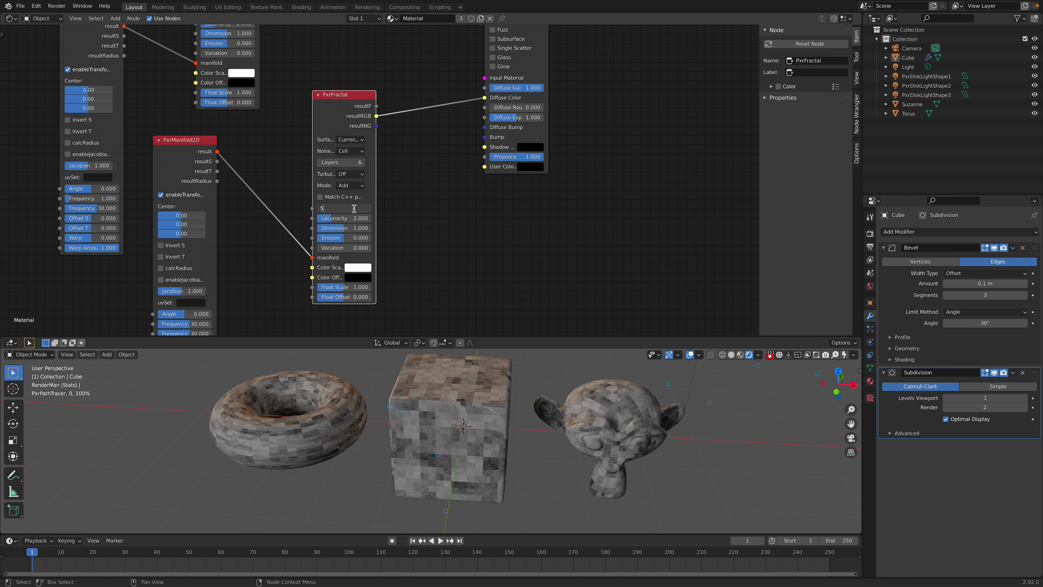
pyautogui.press('Return')
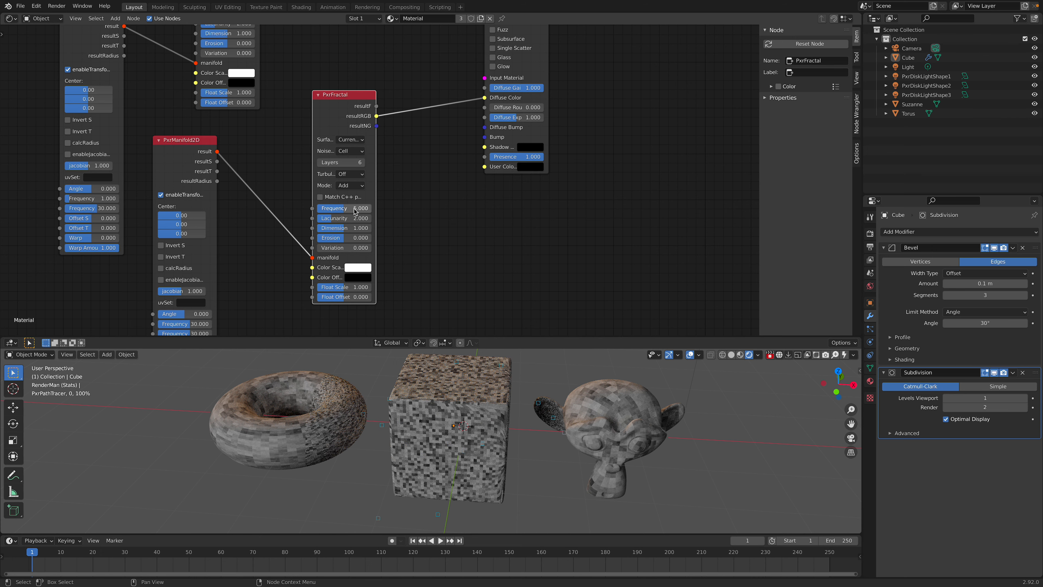
pyautogui.doubleClick(351, 210)
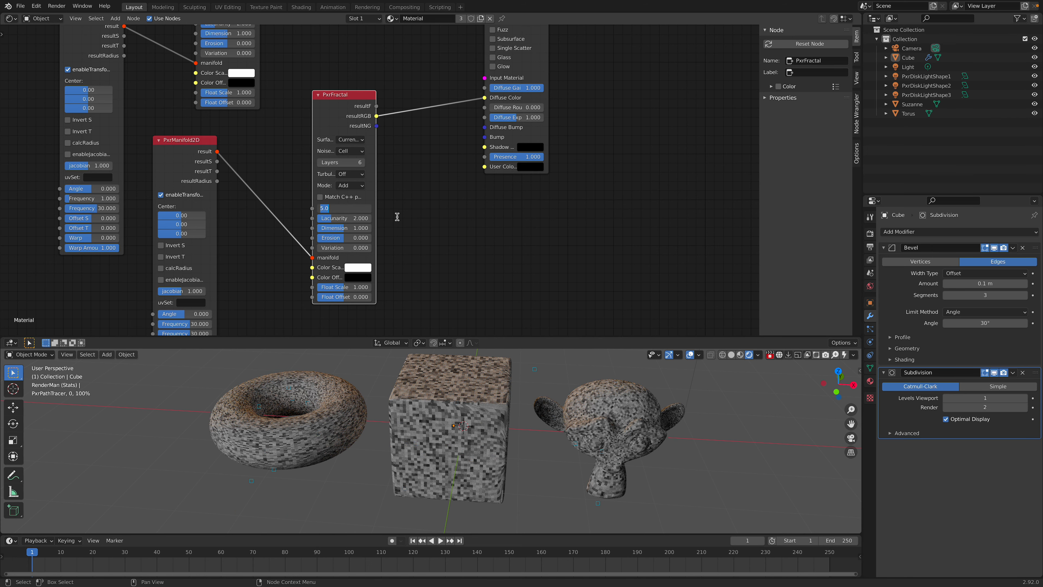
pyautogui.write('1')
pyautogui.press('Return')
# Step: Widen the lower PxrFractal and set its Color Scale to pink and its Color Offset to blue
pyautogui.scroll(-2, 396, 222)
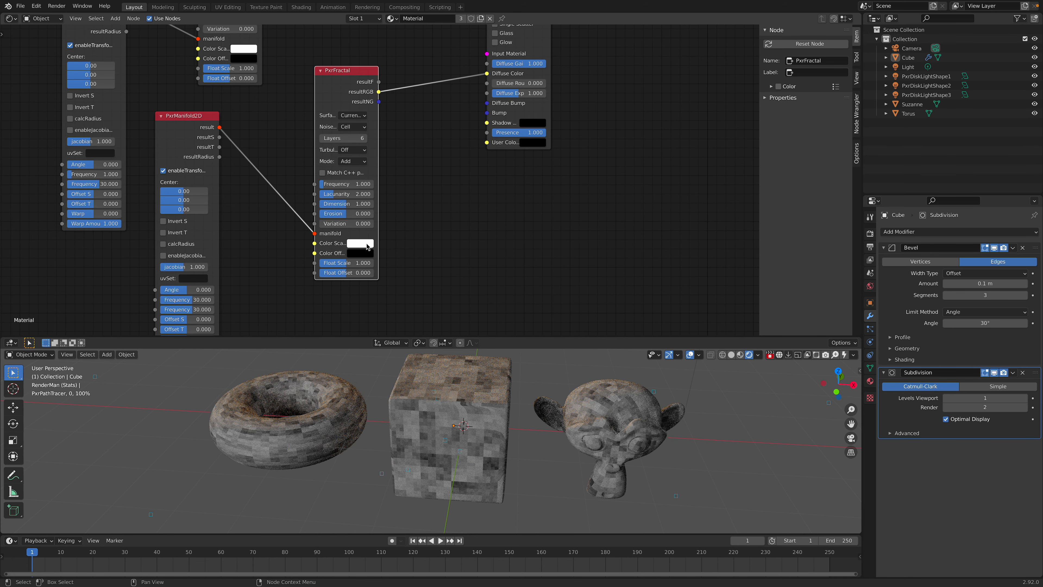
pyautogui.moveTo(378, 207)
pyautogui.mouseDown()
pyautogui.moveTo(411, 210)
pyautogui.moveTo(396, 211)
pyautogui.mouseUp()
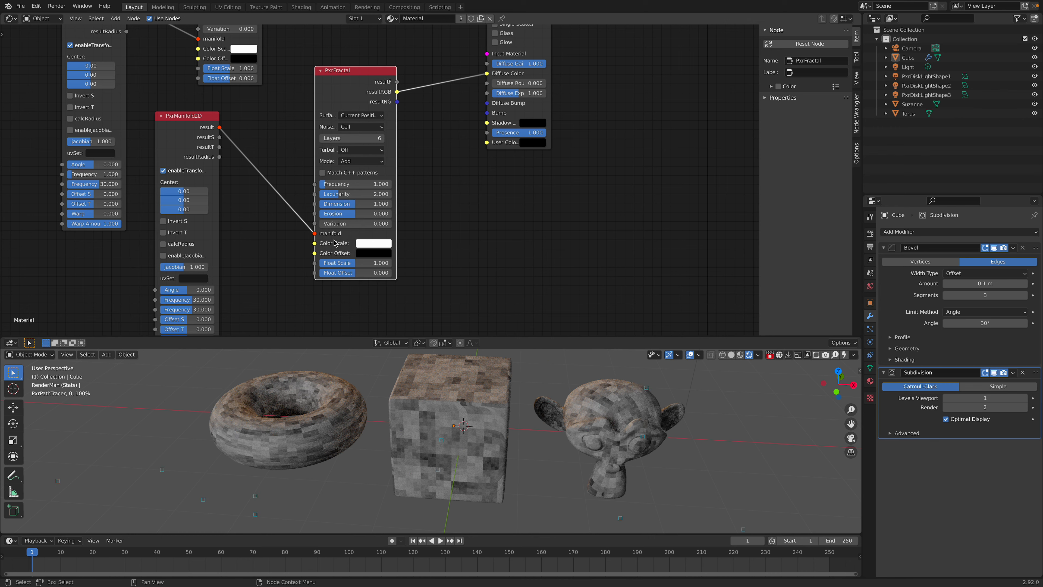
pyautogui.click(371, 245)
pyautogui.click(395, 170)
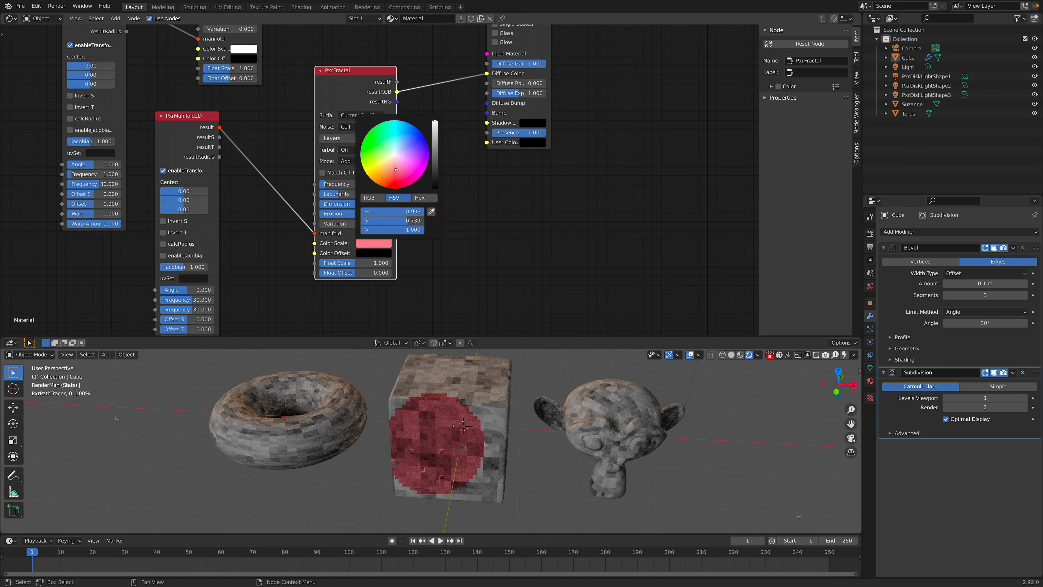
pyautogui.click(361, 254)
pyautogui.click(435, 153)
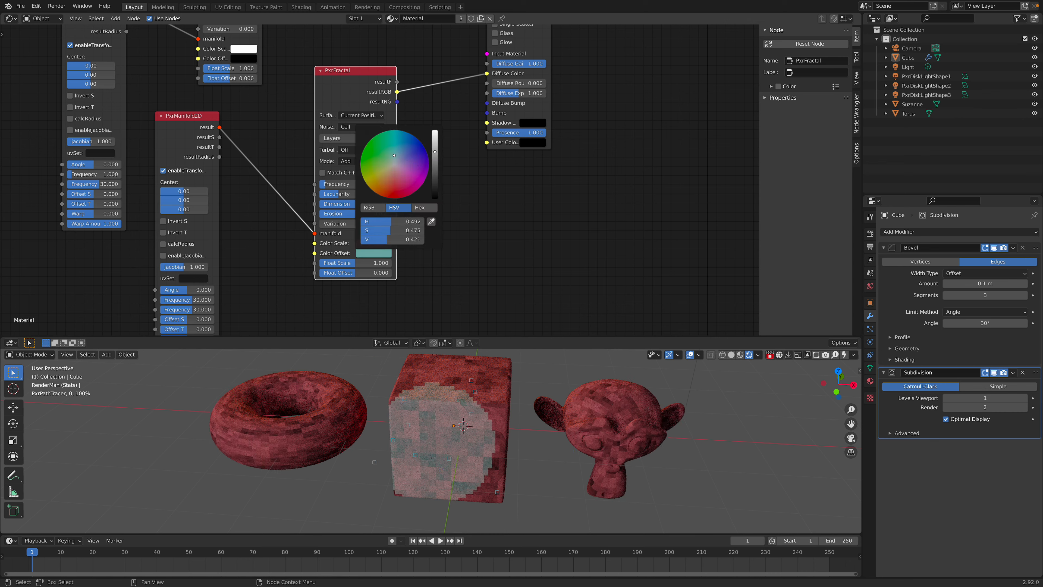
pyautogui.moveTo(415, 162); pyautogui.dragTo(408, 147)
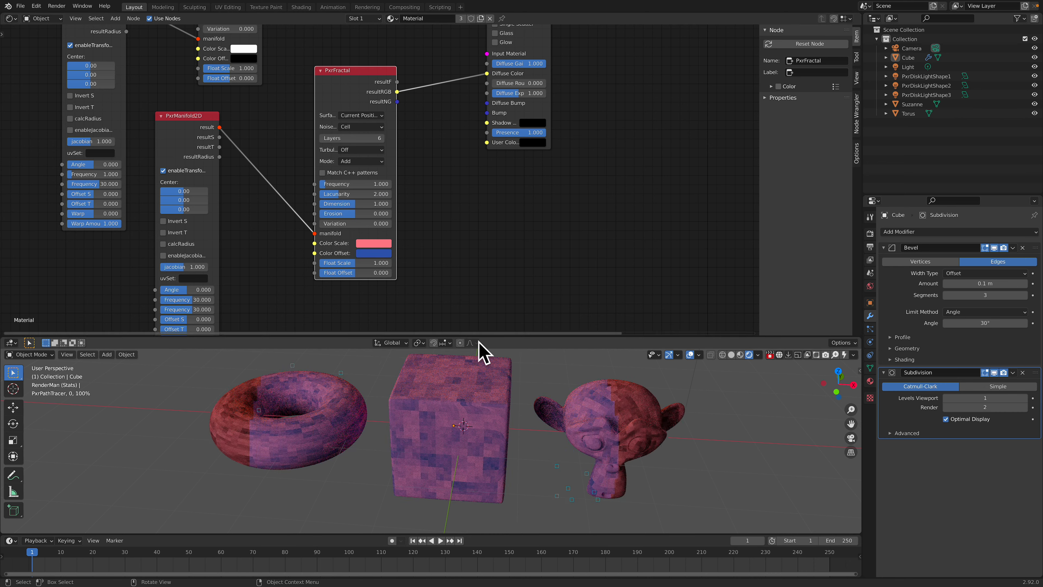
# Step: Reposition the lower PxrFractal and set the second PxrManifold2D's Frequency T to 1
pyautogui.moveTo(362, 72); pyautogui.dragTo(329, 109)
pyautogui.moveTo(329, 110); pyautogui.dragTo(351, 75, button='middle')
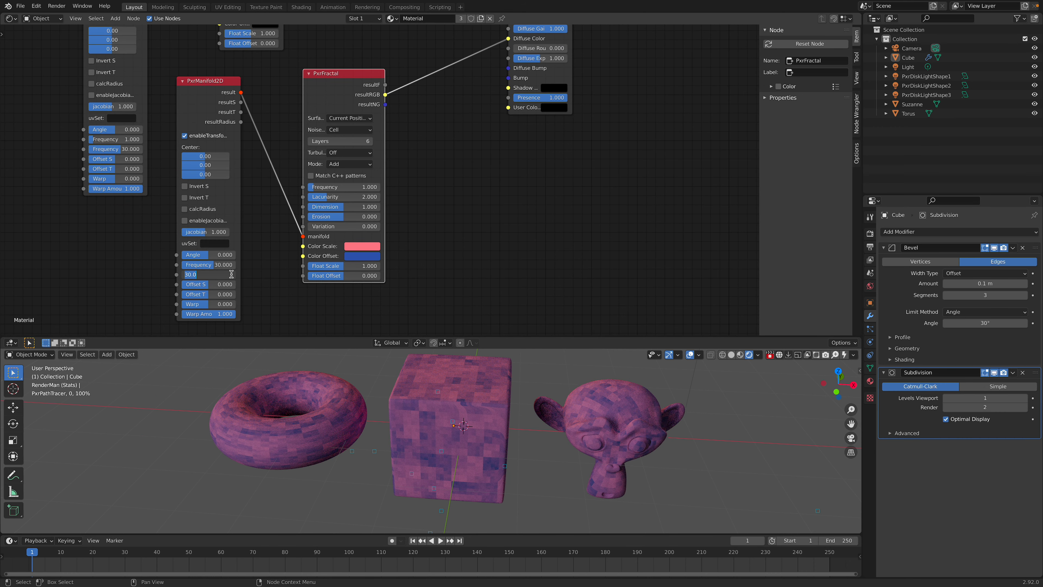
pyautogui.write('1')
pyautogui.press('Return')
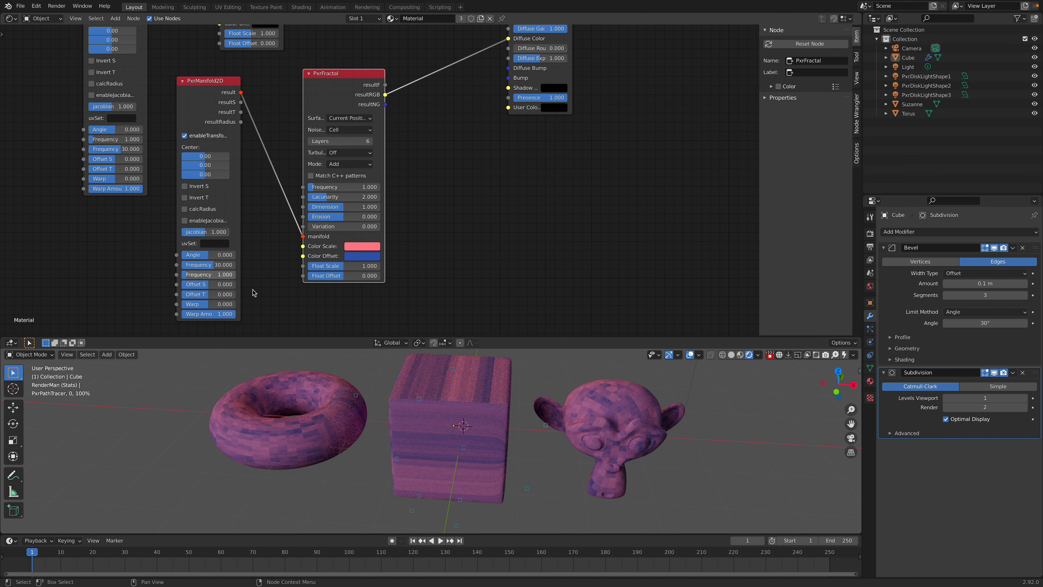
# Step: Connect the lower PxrFractal's resultRGB to PxrMix's Color 2 and the upper PxrFractal's resultRGB to Color 1
pyautogui.moveTo(429, 170); pyautogui.dragTo(407, 267, button='middle')
pyautogui.moveTo(309, 178); pyautogui.dragTo(300, 177)
pyautogui.moveTo(400, 37); pyautogui.dragTo(392, 112, button='middle')
pyautogui.moveTo(402, 67); pyautogui.dragTo(402, 112)
pyautogui.moveTo(345, 266); pyautogui.dragTo(381, 158)
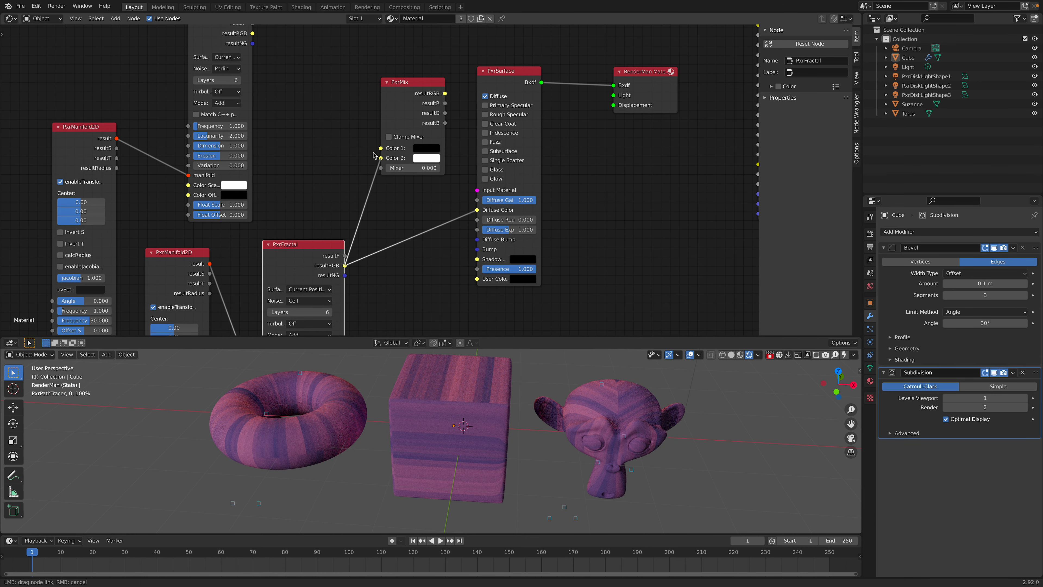
pyautogui.moveTo(285, 56); pyautogui.dragTo(286, 94, button='middle')
pyautogui.moveTo(253, 72); pyautogui.dragTo(381, 186)
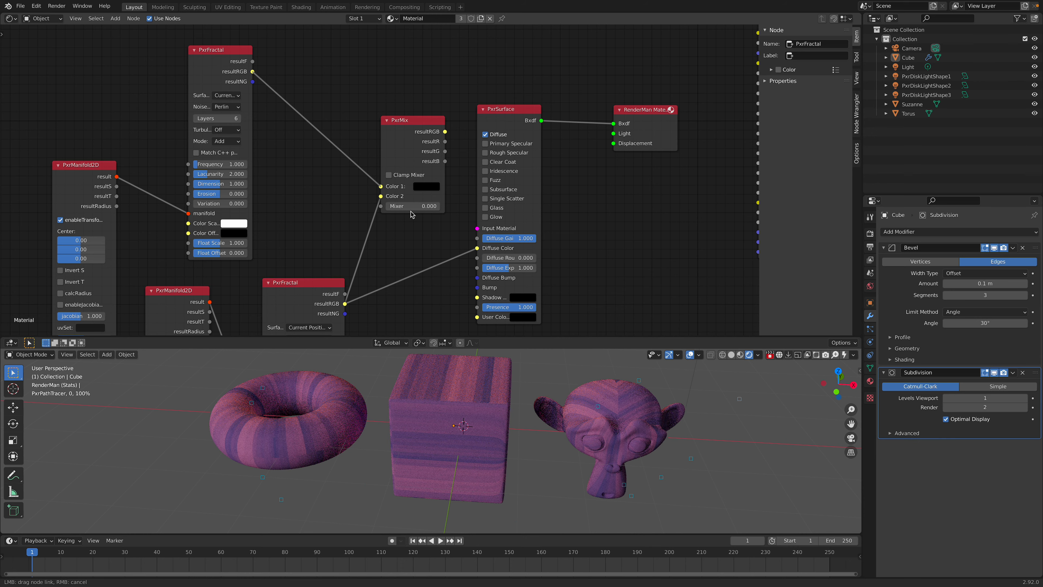
# Step: Connect PxrMix's resultRGB to PxrSurface's Diffuse Color and set the Mixer to 0.471
pyautogui.moveTo(419, 156); pyautogui.dragTo(409, 97, button='middle')
pyautogui.click(409, 98)
pyautogui.moveTo(432, 90); pyautogui.dragTo(468, 189)
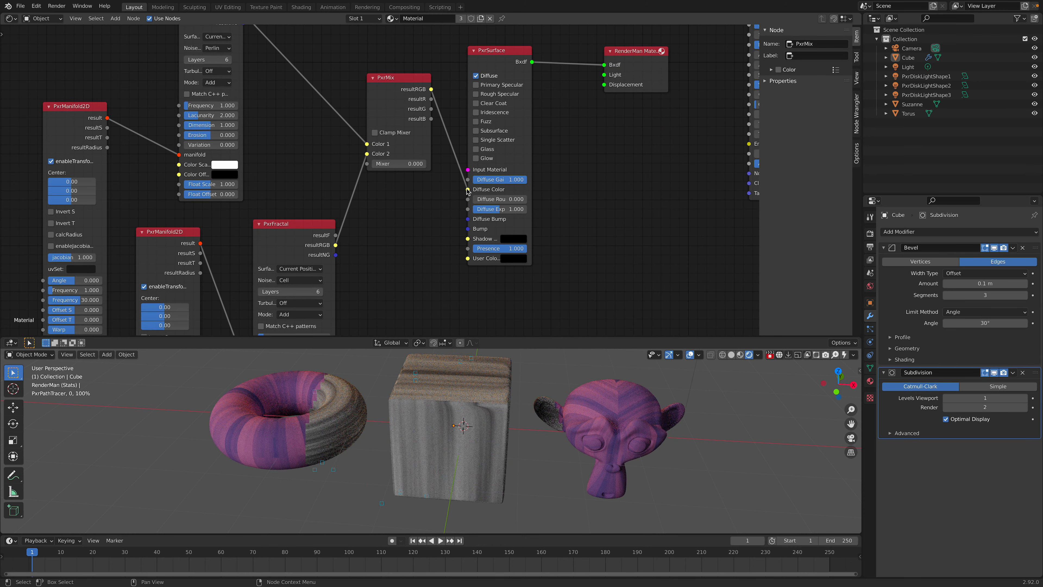
pyautogui.moveTo(417, 164); pyautogui.dragTo(419, 163)
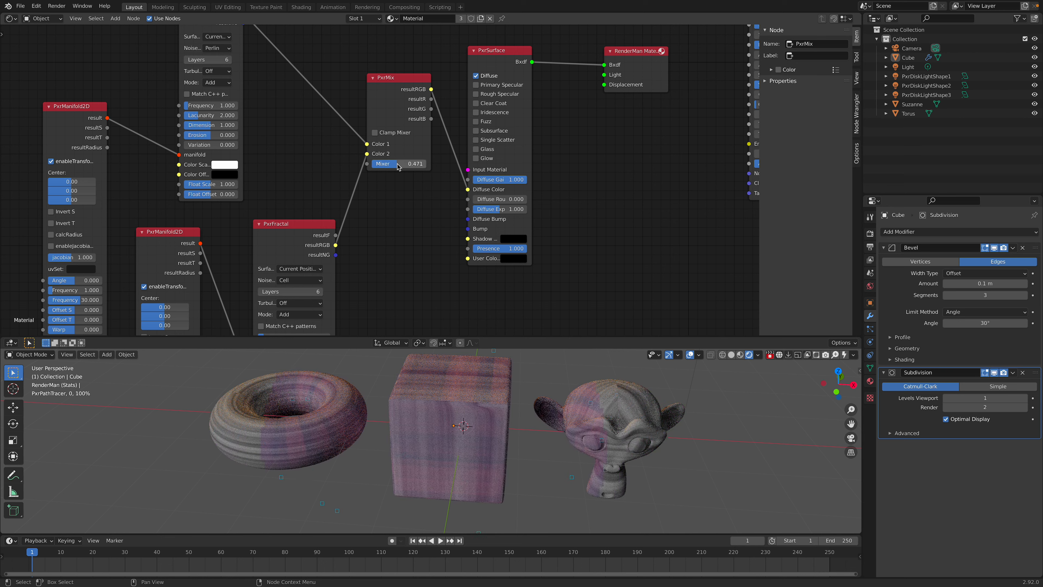
# Step: Spread out the two PxrManifold2D nodes and the upper PxrFractal so the branches feeding PxrMix are clearly separated
pyautogui.moveTo(242, 233); pyautogui.dragTo(339, 258, button='middle')
pyautogui.moveTo(168, 136); pyautogui.dragTo(107, 46)
pyautogui.moveTo(254, 91); pyautogui.dragTo(240, 125, button='middle')
pyautogui.moveTo(265, 287); pyautogui.dragTo(190, 271)
pyautogui.moveTo(283, 86); pyautogui.dragTo(244, 84)
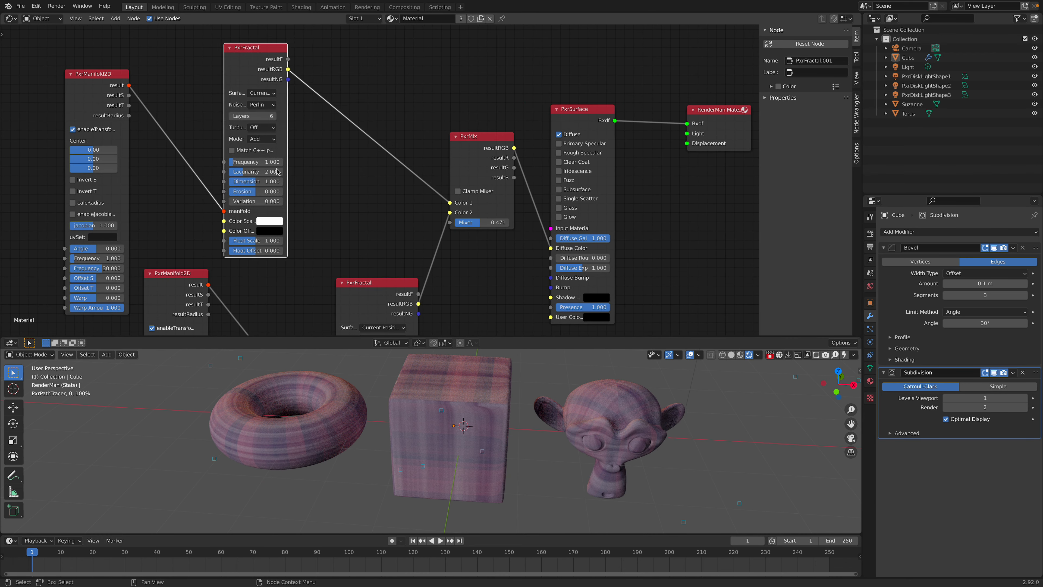
pyautogui.scroll(-3, 242, 247)
pyautogui.moveTo(242, 265); pyautogui.dragTo(282, 166, button='middle')
pyautogui.moveTo(236, 168); pyautogui.dragTo(251, 184)
pyautogui.moveTo(266, 183); pyautogui.dragTo(278, 151, button='middle')
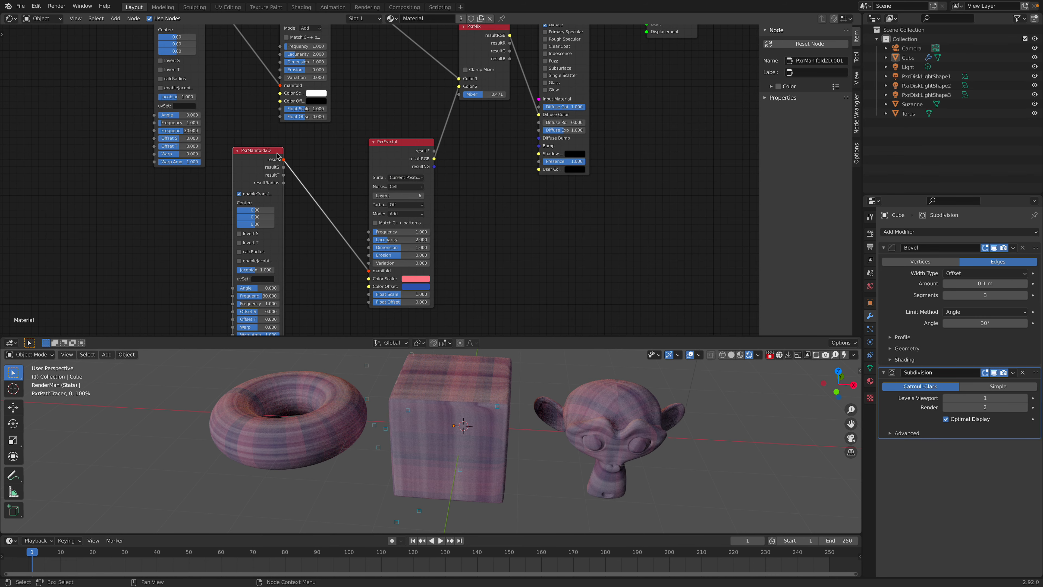
# Step: Add a PxrManifold3D node, place it beside the second PxrManifold2D, and widen it
pyautogui.hotkey('shift', 'a')
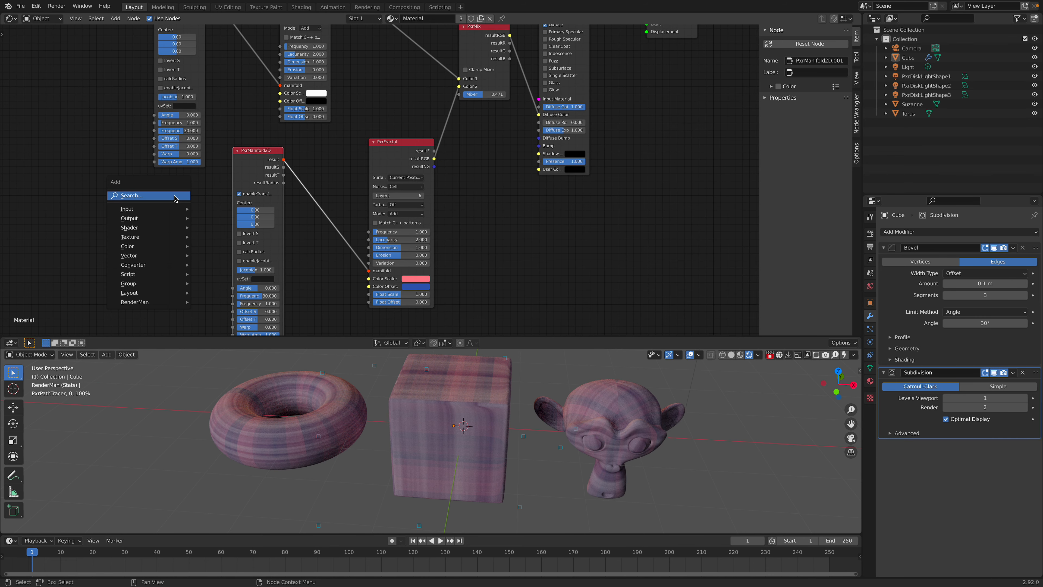
pyautogui.write('manifor')
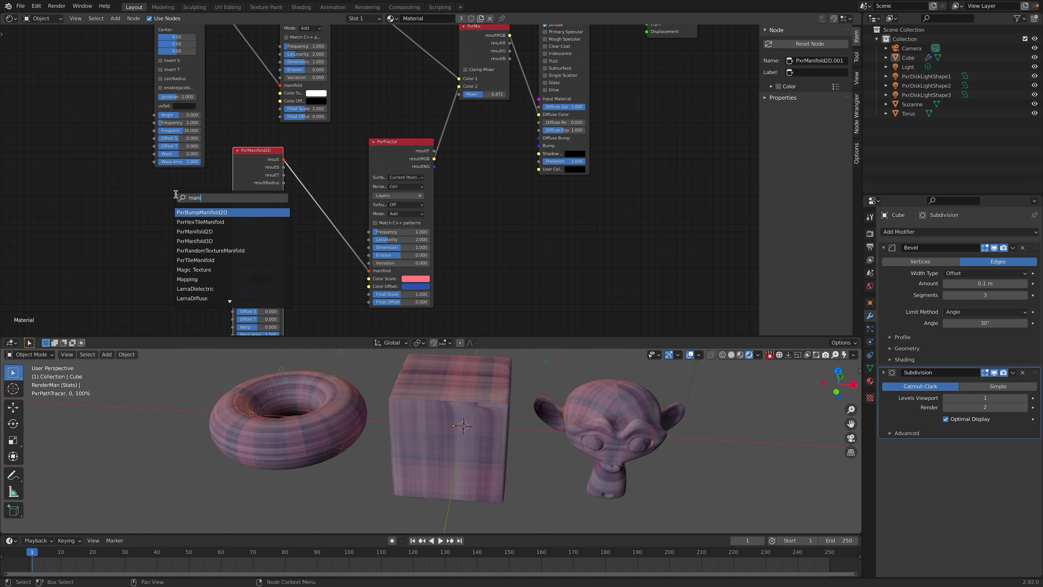
pyautogui.press('Down')
pyautogui.press('Down')
pyautogui.press('Down')
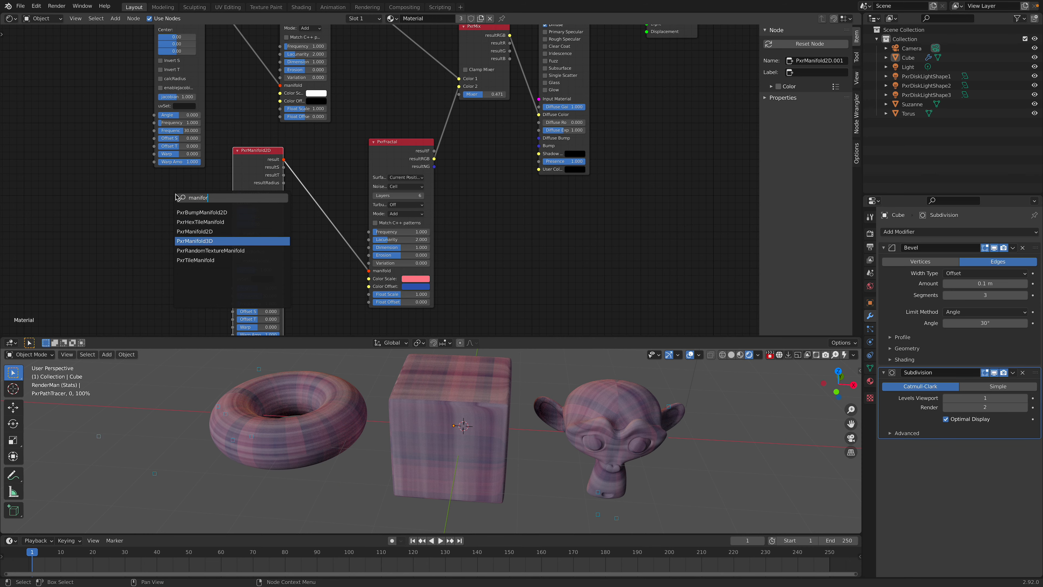
pyautogui.press('Return')
pyautogui.click(118, 204)
pyautogui.moveTo(122, 232); pyautogui.dragTo(144, 183, button='middle')
pyautogui.scroll(1, 143, 184)
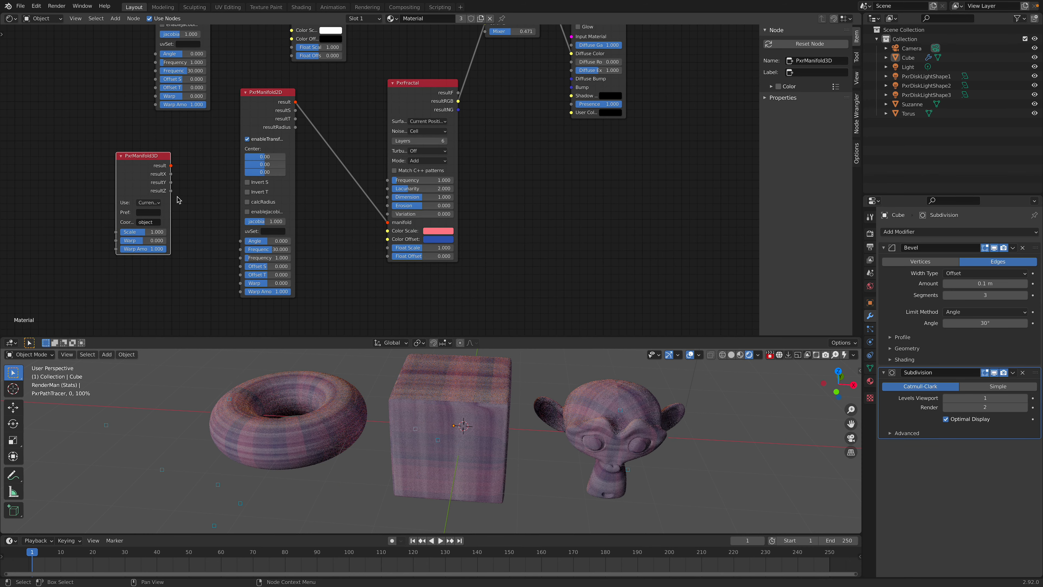
pyautogui.moveTo(170, 197); pyautogui.dragTo(188, 198)
pyautogui.moveTo(242, 200); pyautogui.dragTo(322, 207, button='middle')
# Step: Add a PxrHexTileManifold node beside PxrManifold3D
pyautogui.hotkey('shift', 'a')
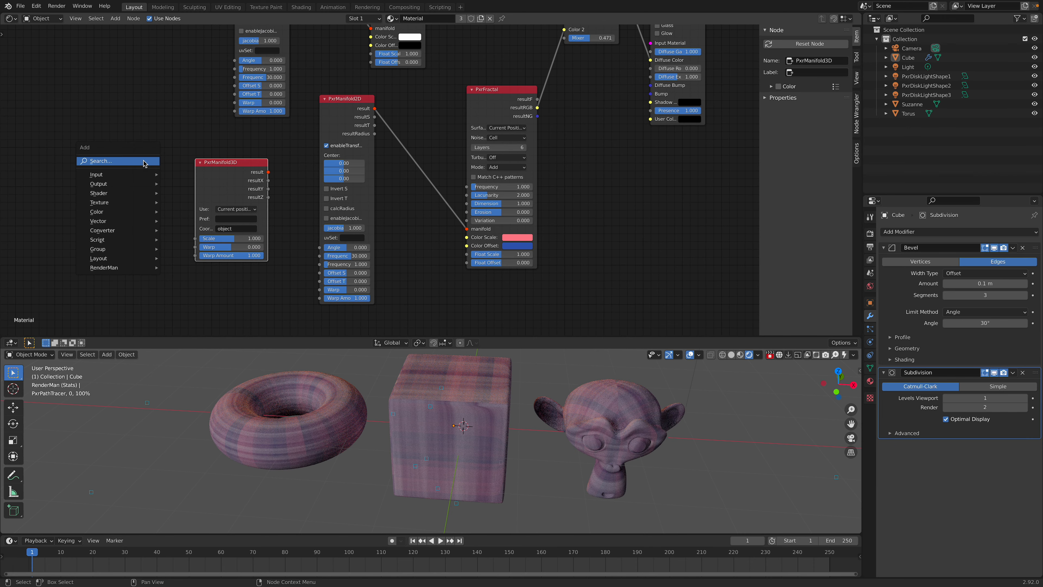
pyautogui.click(143, 161)
pyautogui.write('manifol')
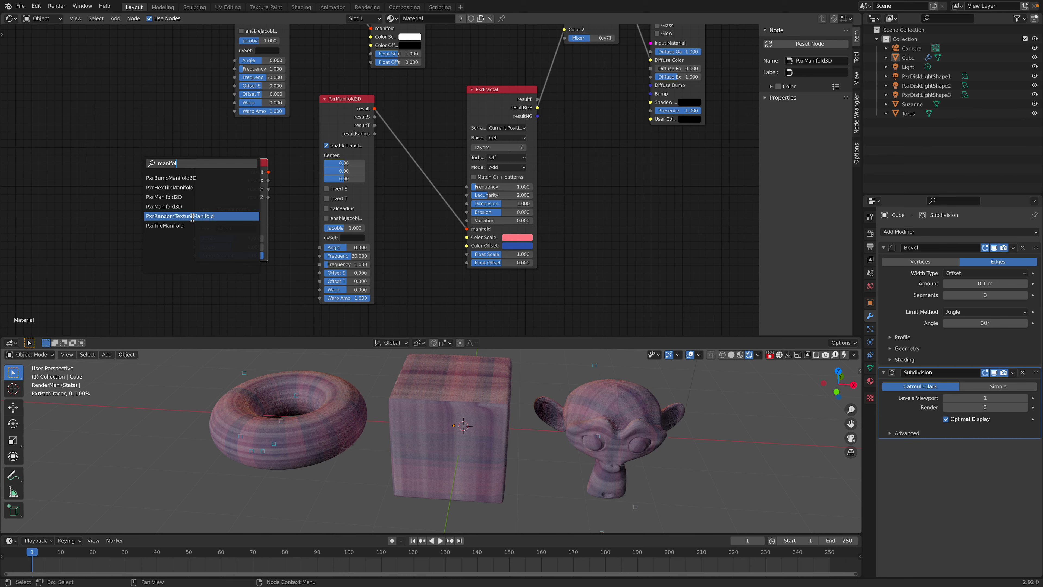
pyautogui.click(196, 187)
# Step: Add a PxrRandomTextureManifold node and arrange it between PxrHexTileManifold and PxrManifold3D
pyautogui.hotkey('shift', 'a')
pyautogui.click(163, 210)
pyautogui.write('random')
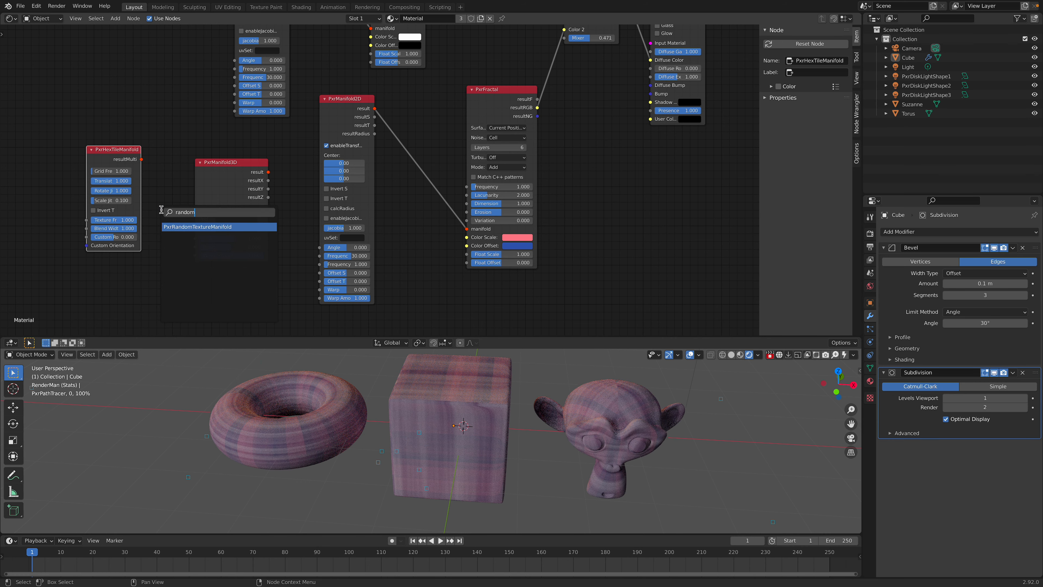
pyautogui.click(200, 227)
pyautogui.click(179, 245)
pyautogui.moveTo(179, 246); pyautogui.dragTo(198, 227, button='middle')
pyautogui.moveTo(128, 142); pyautogui.dragTo(99, 133)
pyautogui.moveTo(170, 268); pyautogui.dragTo(149, 214)
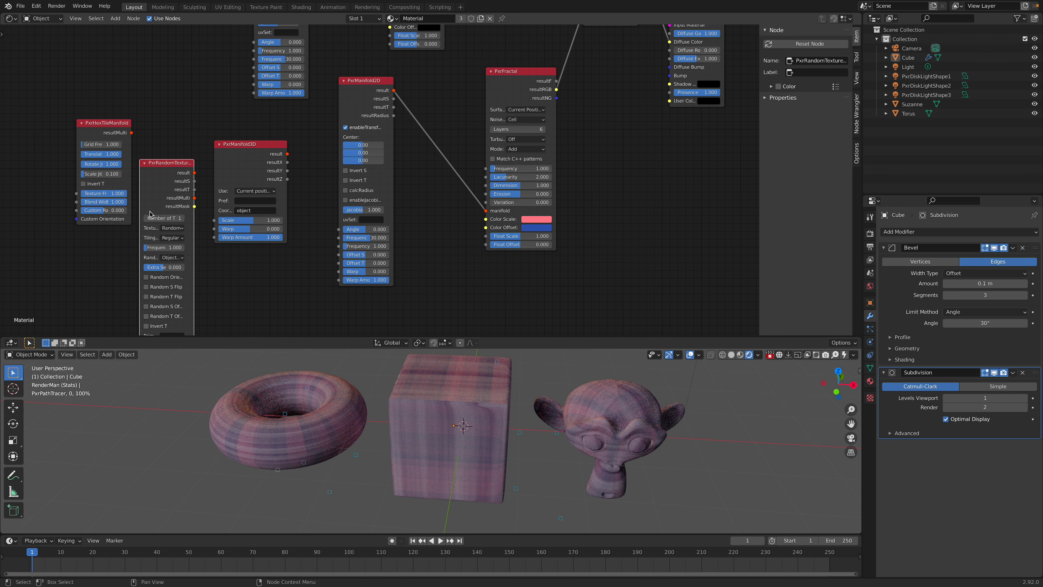
# Step: Rearrange the new manifold nodes and connect PxrRandomTextureManifold's result to the lower PxrFractal's manifold input
pyautogui.moveTo(194, 174); pyautogui.dragTo(475, 212)
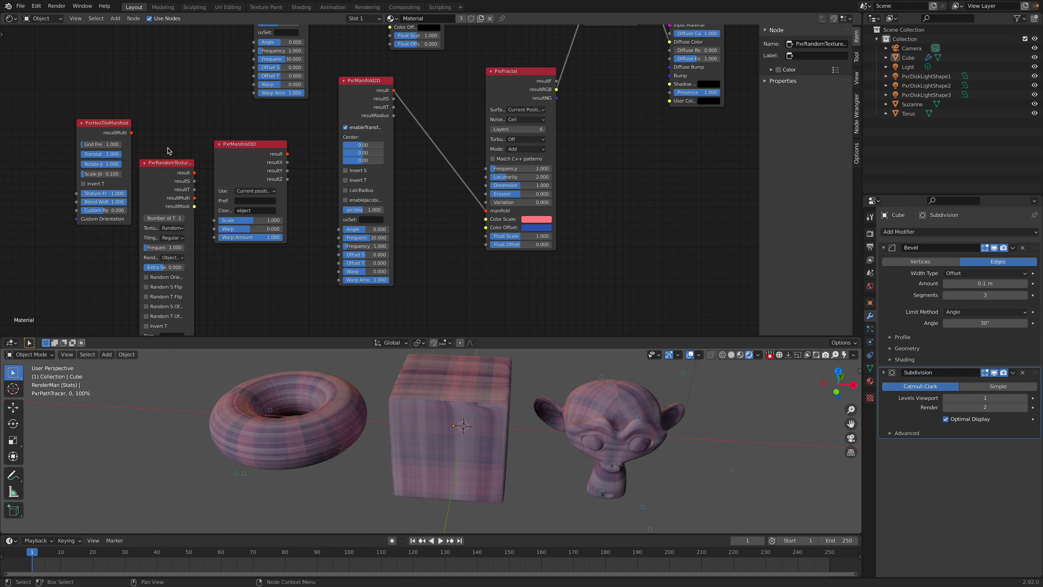
pyautogui.scroll(2, 271, 162)
pyautogui.moveTo(261, 147); pyautogui.dragTo(307, 123)
pyautogui.moveTo(263, 181); pyautogui.dragTo(309, 155)
pyautogui.moveTo(176, 92); pyautogui.dragTo(226, 122)
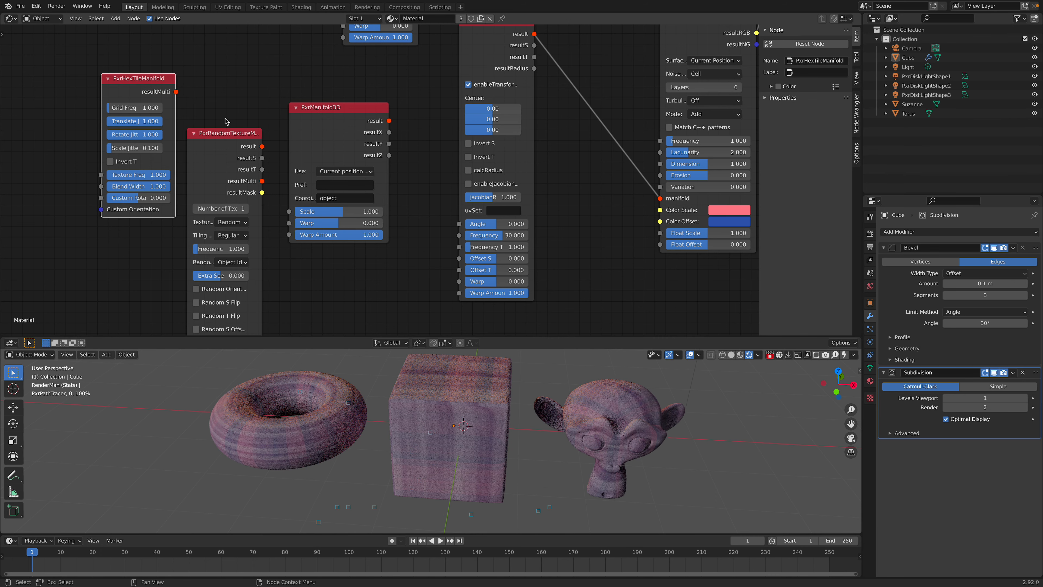
pyautogui.scroll(-1, 237, 130)
pyautogui.moveTo(236, 130); pyautogui.dragTo(204, 139, button='middle')
pyautogui.moveTo(224, 153); pyautogui.dragTo(590, 202)
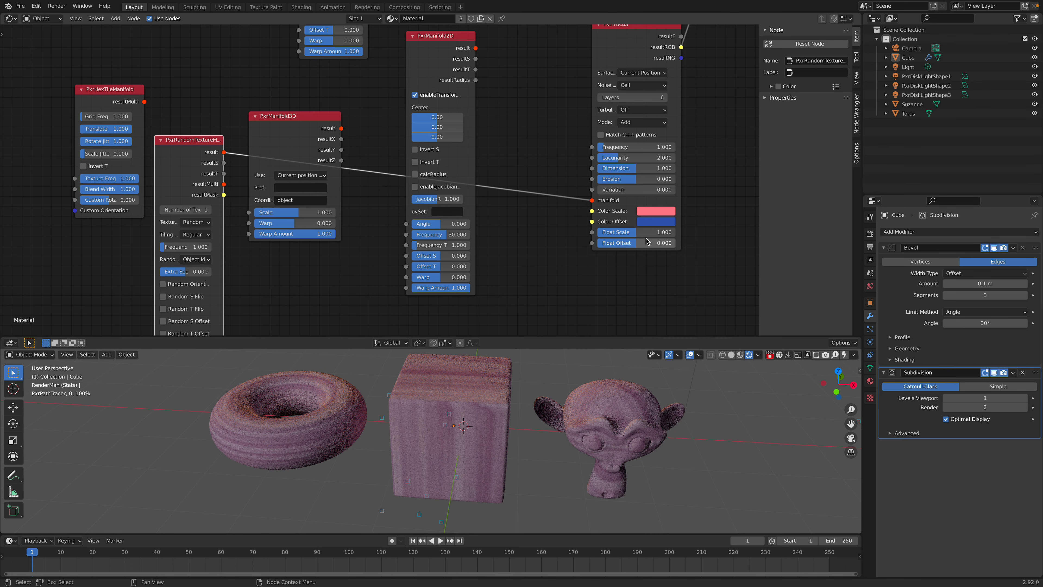
# Step: Set PxrMix's Mixer to 1.000 to show only the lower PxrFractal branch
pyautogui.moveTo(596, 248); pyautogui.dragTo(494, 285, button='middle')
pyautogui.scroll(-5, 576, 209)
pyautogui.moveTo(563, 92); pyautogui.dragTo(553, 122, button='middle')
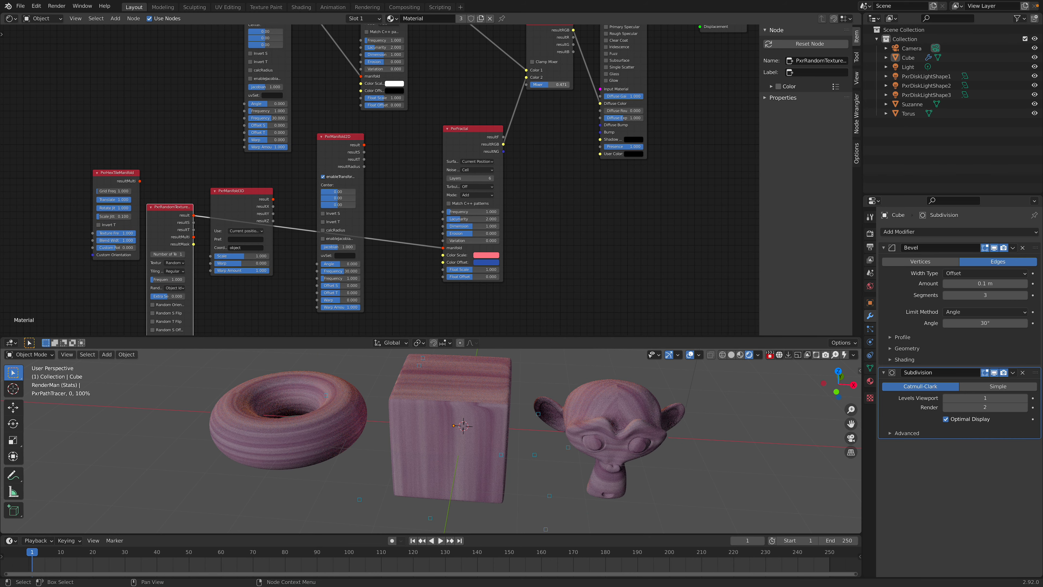
pyautogui.moveTo(560, 86); pyautogui.dragTo(572, 87)
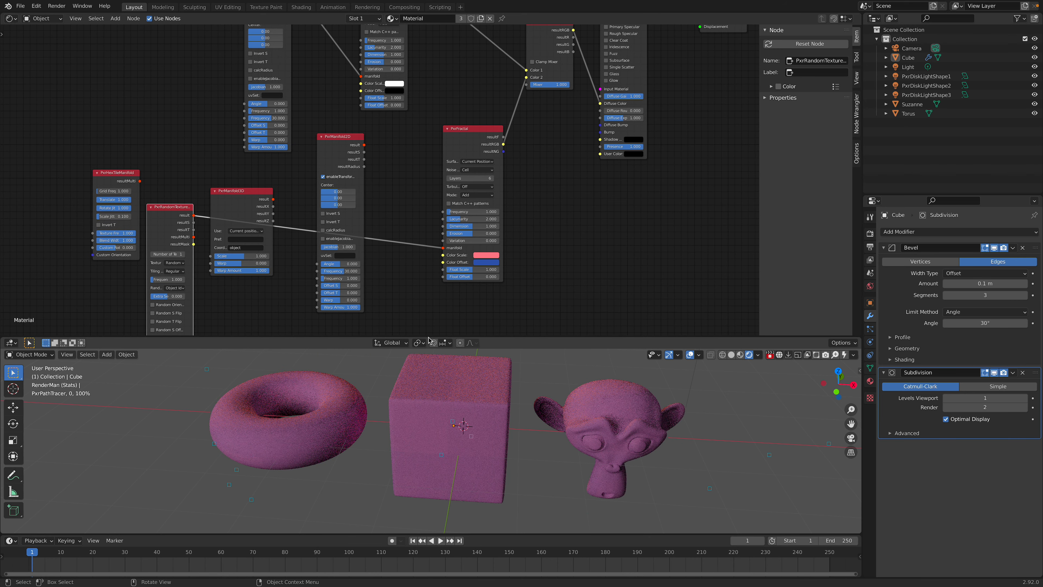
# Step: Try a Frequency of 5 on PxrRandomTextureManifold and raise it to 10
pyautogui.moveTo(280, 218); pyautogui.dragTo(380, 181, button='middle')
pyautogui.scroll(2, 380, 181)
pyautogui.moveTo(283, 252); pyautogui.dragTo(303, 195, button='middle')
pyautogui.scroll(1, 302, 195)
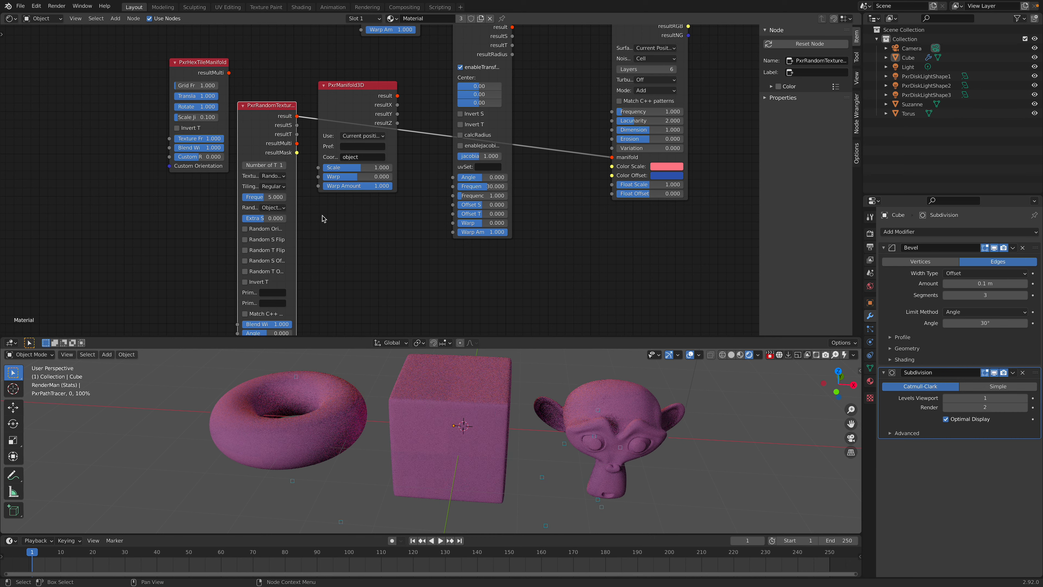
pyautogui.write('10')
pyautogui.press('Return')
pyautogui.moveTo(575, 213); pyautogui.dragTo(560, 217, button='middle')
pyautogui.moveTo(683, 136); pyautogui.dragTo(621, 156, button='middle')
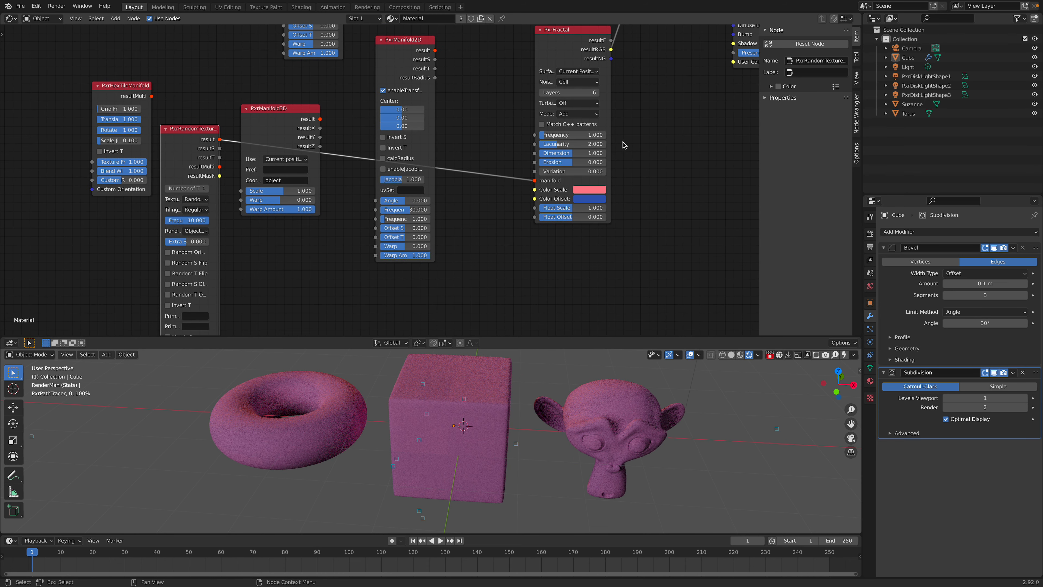
# Step: Set the lower PxrFractal's Frequency to 0.2
pyautogui.click(594, 136)
pyautogui.write('.5')
pyautogui.press('Return')
pyautogui.moveTo(399, 185); pyautogui.dragTo(478, 176, button='middle')
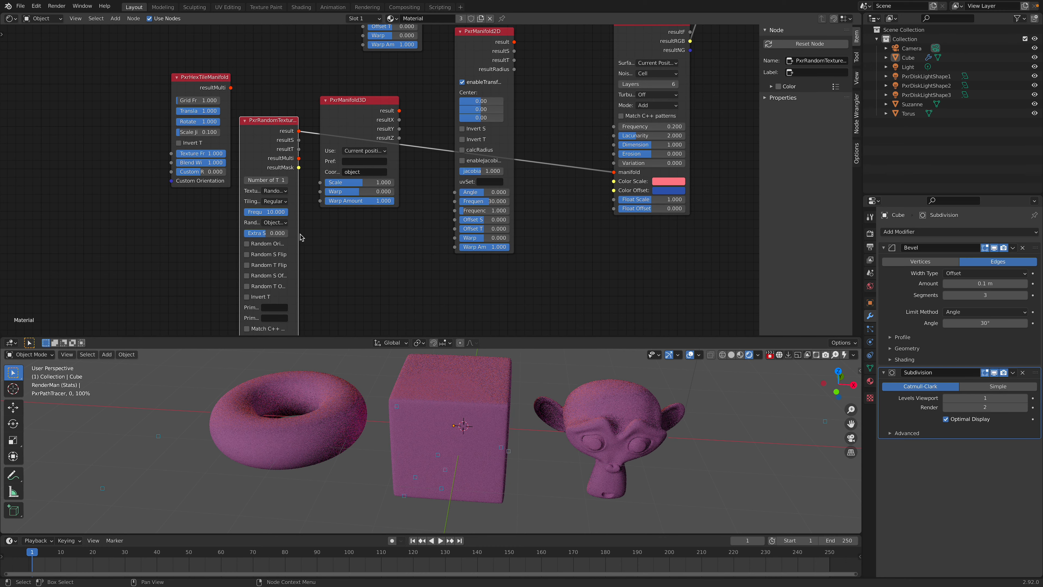
# Step: Widen the PxrRandomTextureManifold node and set its Frequency to 4
pyautogui.moveTo(239, 245); pyautogui.dragTo(223, 245)
pyautogui.click(256, 214)
pyautogui.write('4')
pyautogui.press('Return')
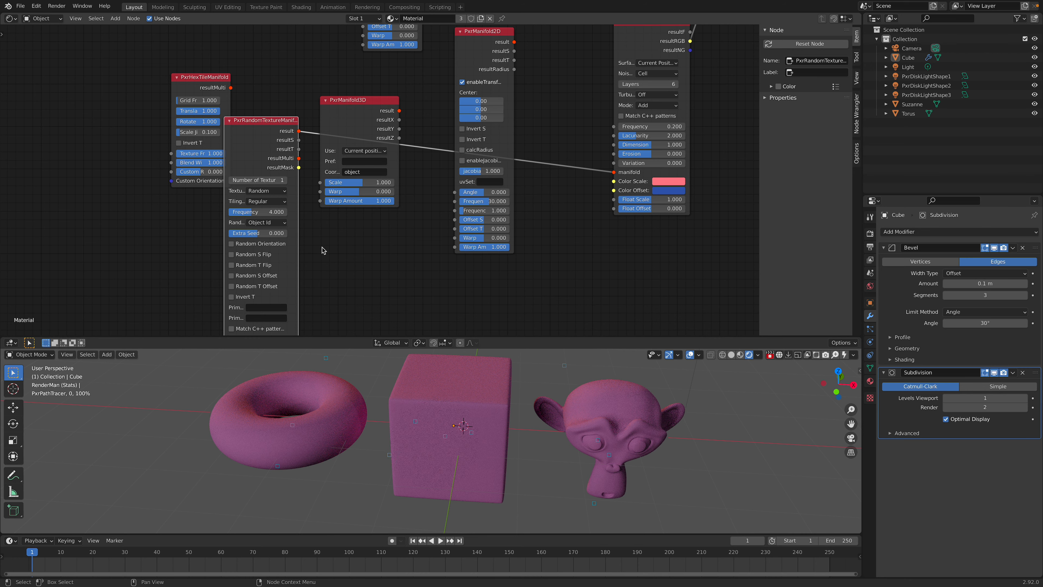
# Step: Reposition the lower PxrManifold2D node and connect its result to the lower PxrFractal's manifold input
pyautogui.moveTo(599, 148); pyautogui.dragTo(460, 200, button='middle')
pyautogui.scroll(-1, 460, 201)
pyautogui.moveTo(489, 110); pyautogui.dragTo(478, 85)
pyautogui.moveTo(485, 112); pyautogui.dragTo(433, 168, button='middle')
pyautogui.moveTo(416, 134); pyautogui.dragTo(440, 100)
pyautogui.moveTo(329, 157); pyautogui.dragTo(412, 237)
pyautogui.moveTo(393, 235); pyautogui.dragTo(409, 203, button='middle')
# Step: Connect PxrManifold3D's result to the lower PxrFractal's manifold input, then try a Scale of 5 and raise it to 10
pyautogui.hotkey('shift', 'a')
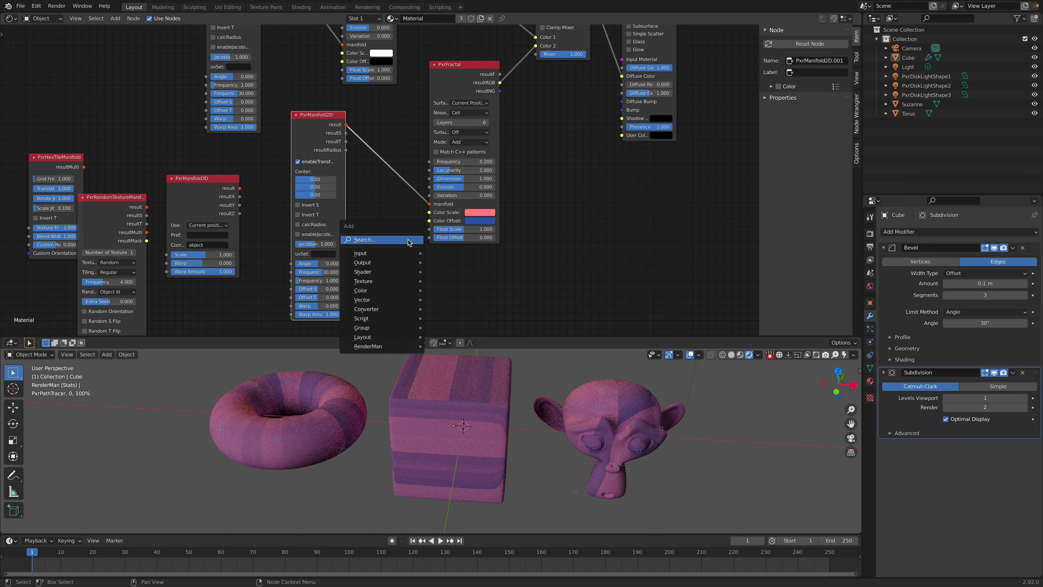
pyautogui.click(408, 239)
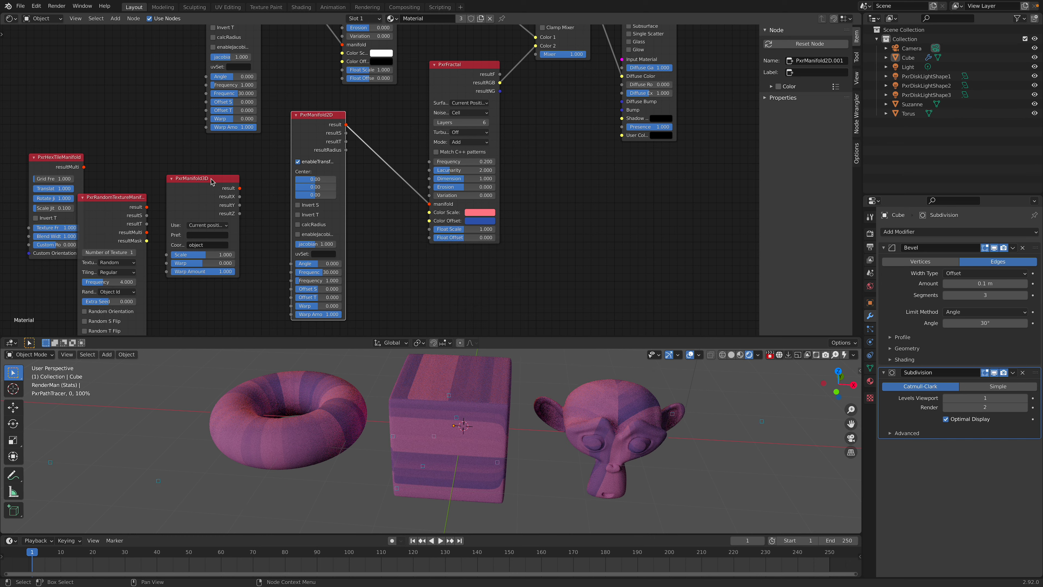
pyautogui.moveTo(209, 180); pyautogui.dragTo(427, 205)
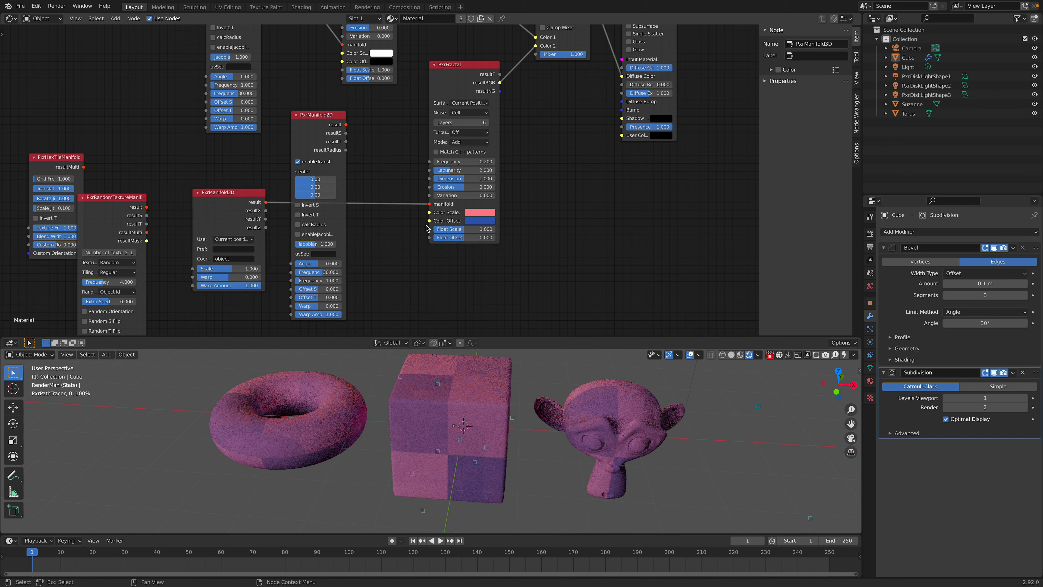
pyautogui.doubleClick(245, 269)
pyautogui.write('5')
pyautogui.press('Return')
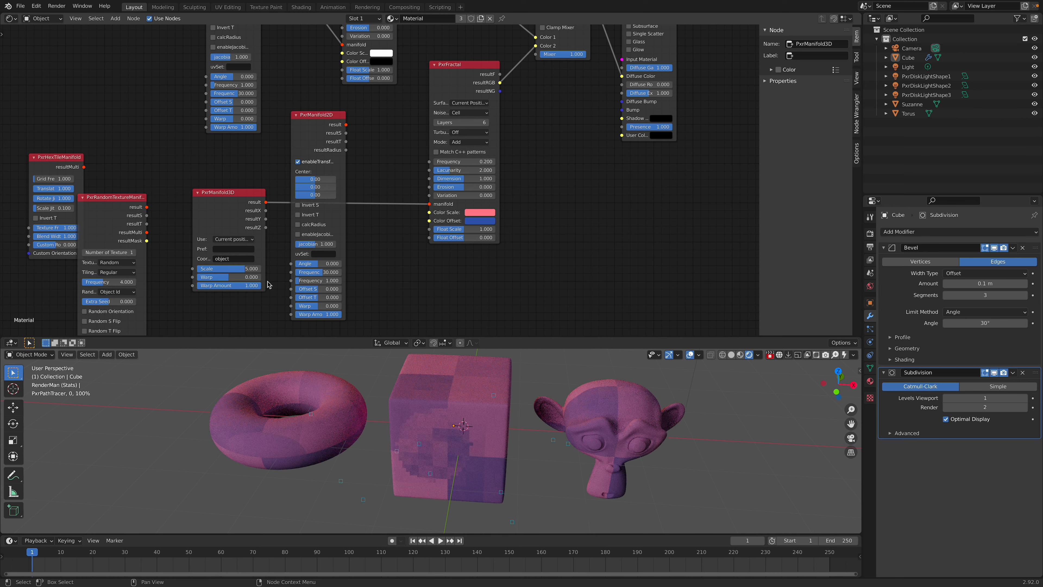
pyautogui.doubleClick(246, 268)
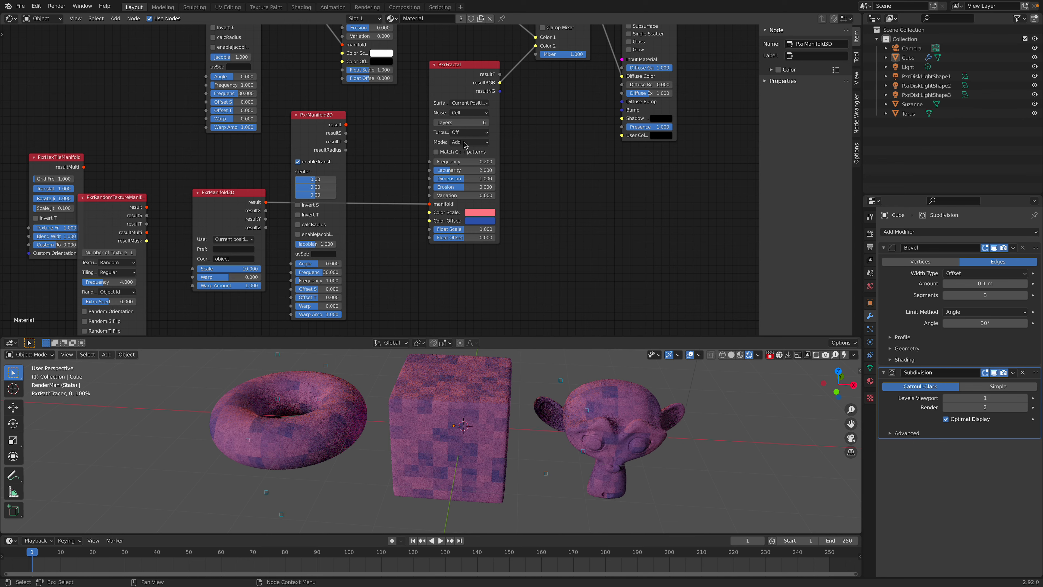
# Step: Try Simplex as the lower PxrFractal's noise type and switch it to Perlin
pyautogui.click(469, 113)
pyautogui.click(464, 130)
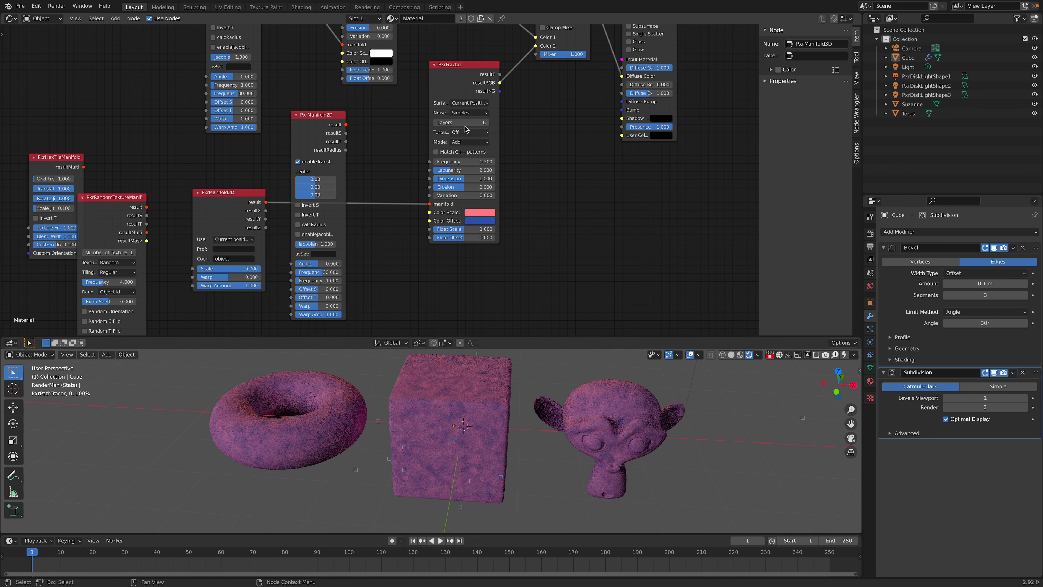
pyautogui.click(469, 114)
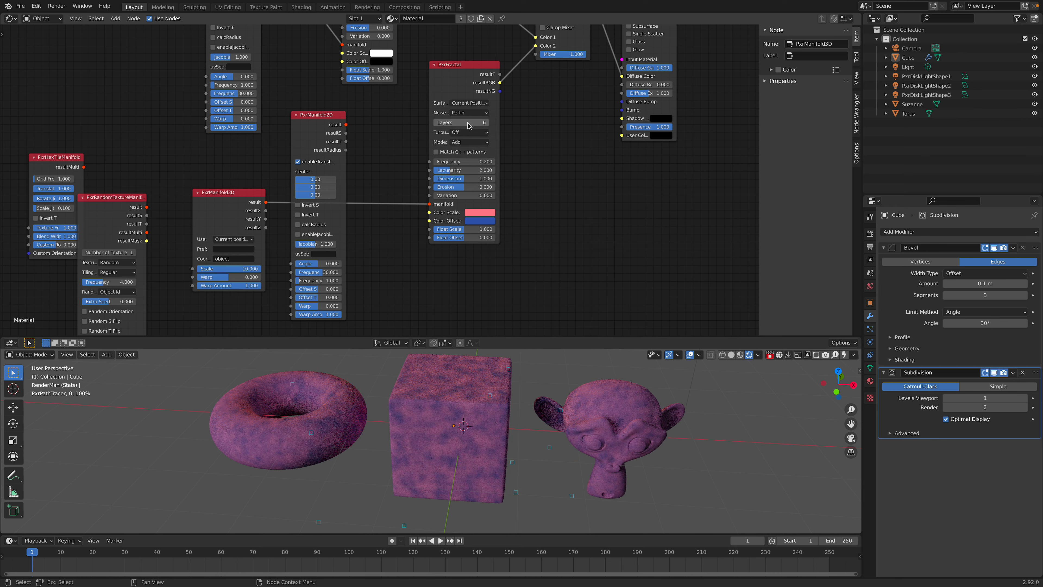
pyautogui.hotkey('shift', 'a')
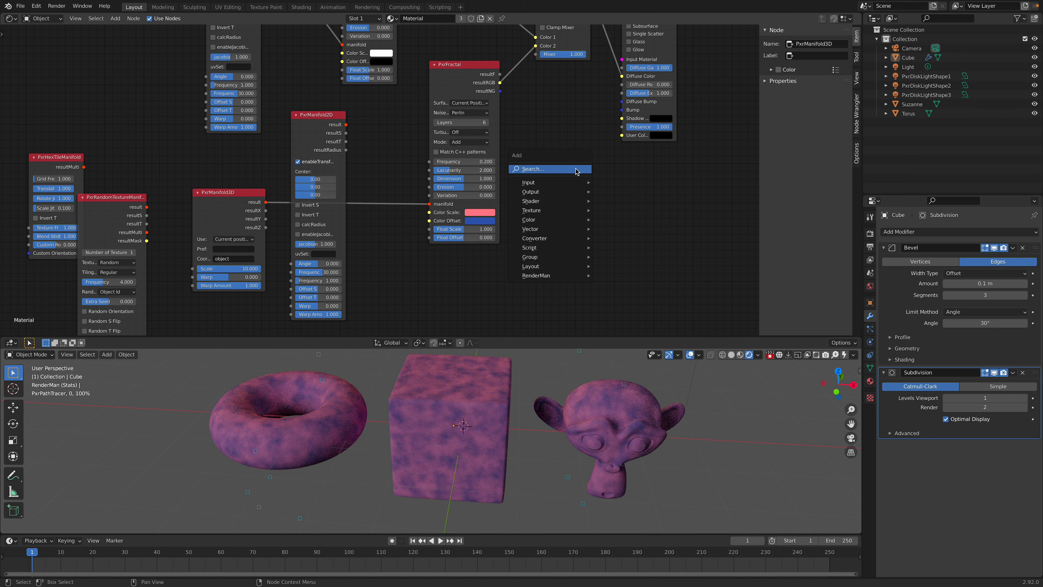
pyautogui.click(576, 170)
pyautogui.press('Escape')
# Step: Add a PxrPhasorNoise texture pattern node and place it below PxrMix, beside the lower PxrFractal
pyautogui.hotkey('shift', 'a')
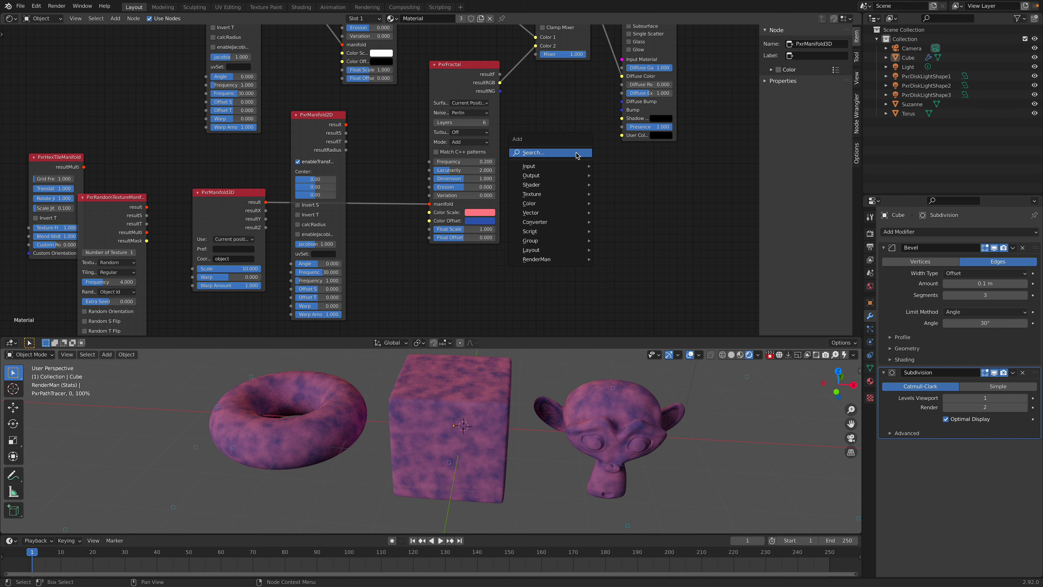
pyautogui.moveTo(558, 259)
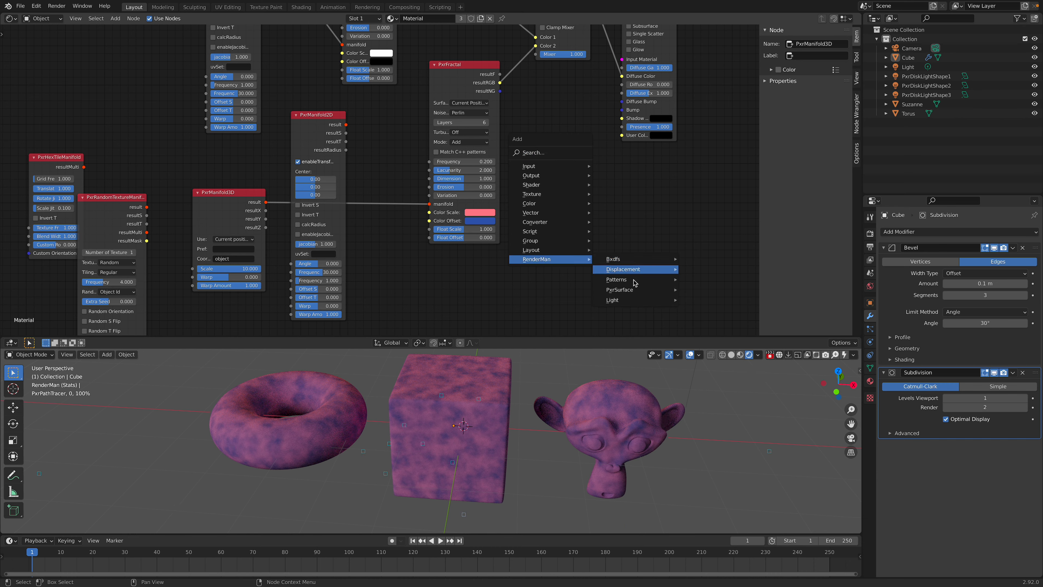
pyautogui.moveTo(635, 281)
pyautogui.moveTo(752, 320)
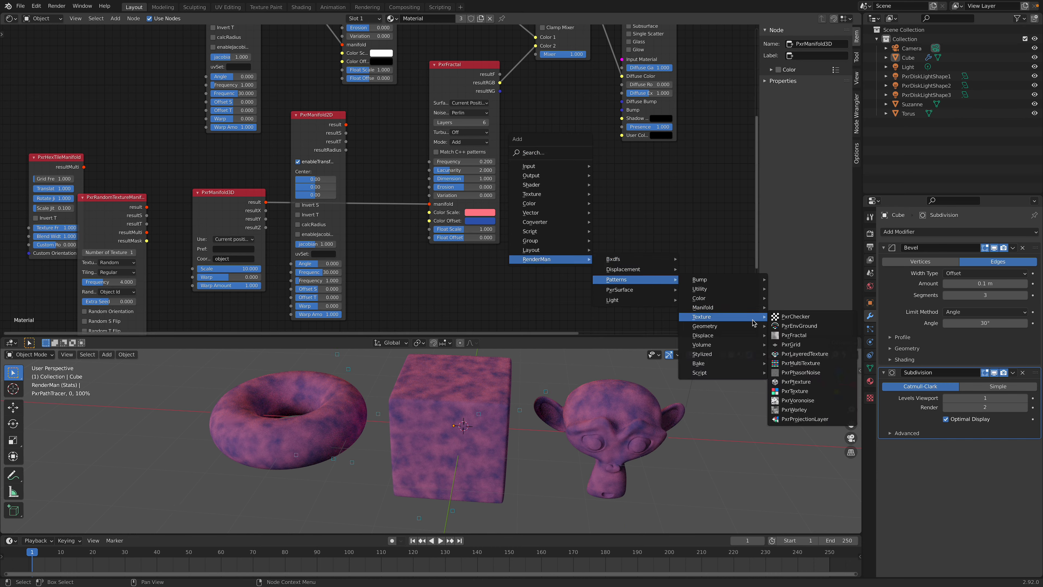
pyautogui.click(821, 375)
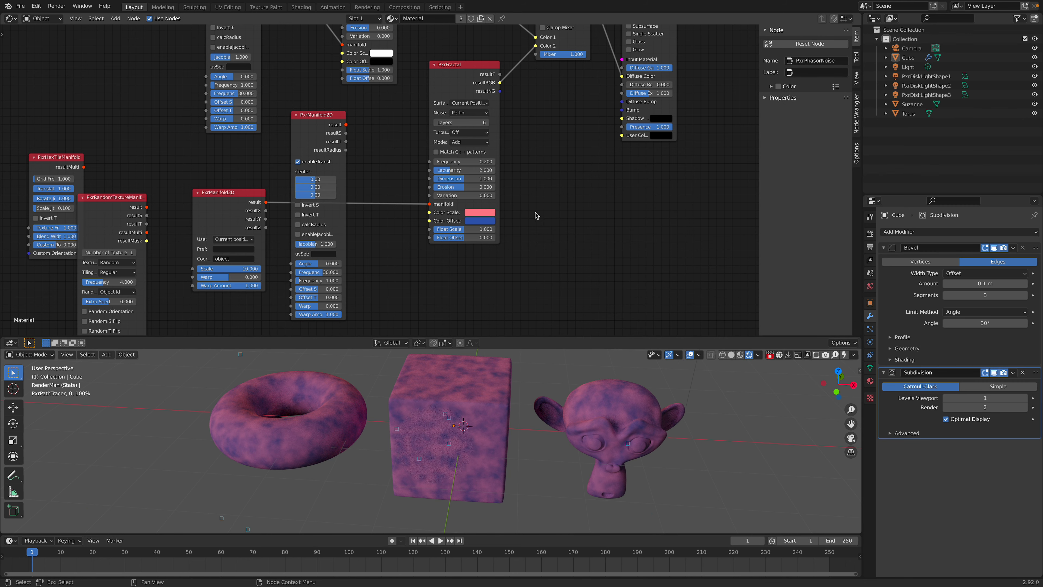
pyautogui.scroll(-2, 529, 189)
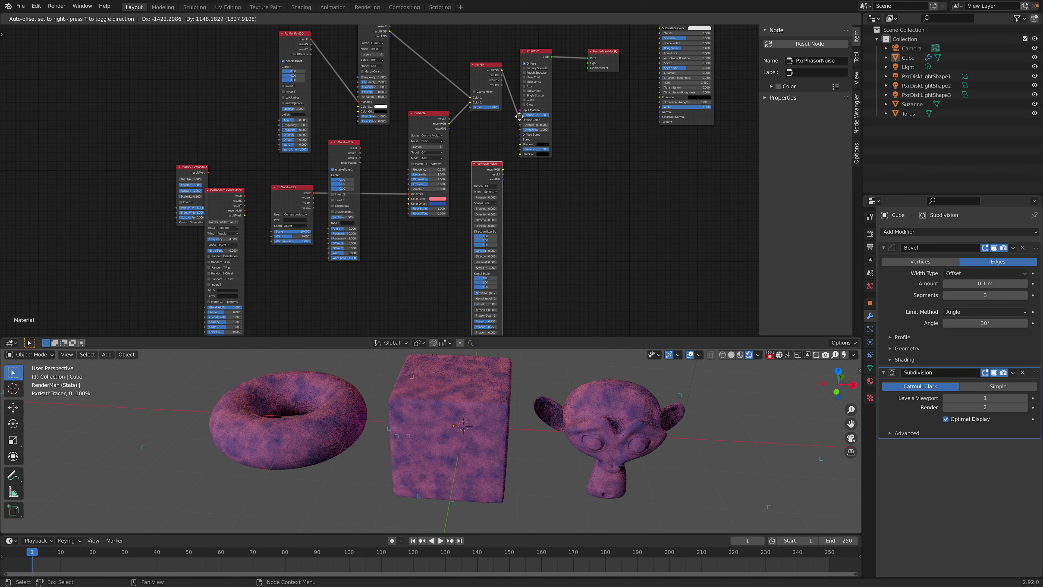
pyautogui.click(512, 108)
# Step: Move PxrManifold3D lower in the node graph and connect its result to PxrPhasorNoise's inputManifold
pyautogui.scroll(1, 405, 237)
pyautogui.moveTo(259, 197); pyautogui.dragTo(395, 263)
pyautogui.scroll(2, 423, 211)
pyautogui.moveTo(431, 283); pyautogui.dragTo(431, 127, button='middle')
pyautogui.scroll(-4, 433, 191)
pyautogui.moveTo(370, 89); pyautogui.dragTo(477, 256)
# Step: Connect PxrPhasorNoise's resultRGB to PxrSurface's Diffuse Color in place of the PxrMix output
pyautogui.scroll(1, 388, 183)
pyautogui.moveTo(553, 221); pyautogui.dragTo(519, 378, button='middle')
pyautogui.moveTo(519, 250); pyautogui.dragTo(524, 325, button='middle')
pyautogui.scroll(2, 496, 181)
pyautogui.moveTo(491, 193); pyautogui.dragTo(490, 194, button='middle')
pyautogui.moveTo(490, 192); pyautogui.dragTo(532, 166)
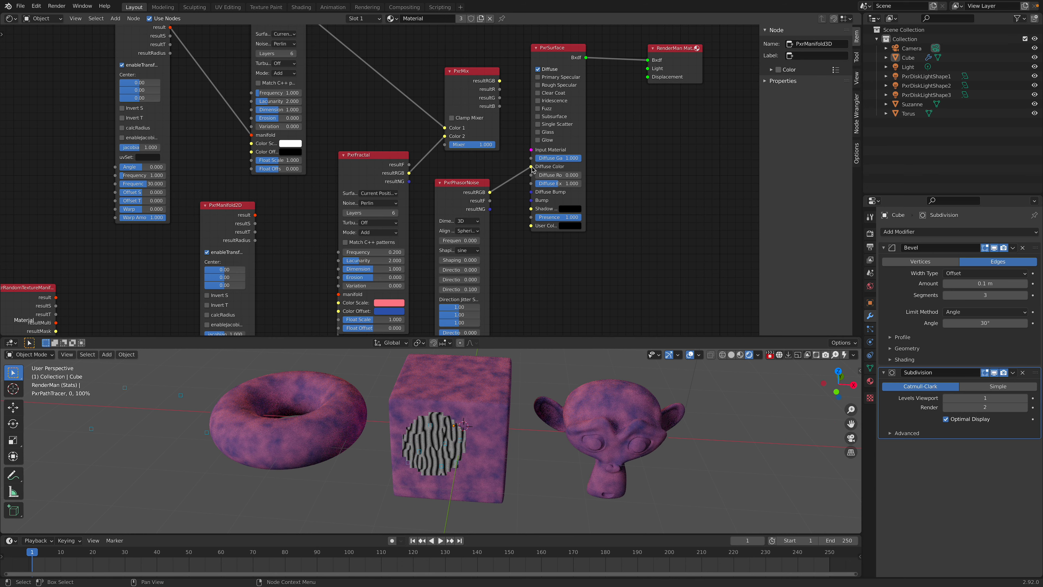
# Step: Set PxrPhasorNoise's Frequency to 0.5 and its Dimensions to 2D Flat
pyautogui.moveTo(518, 286); pyautogui.dragTo(524, 223, button='middle')
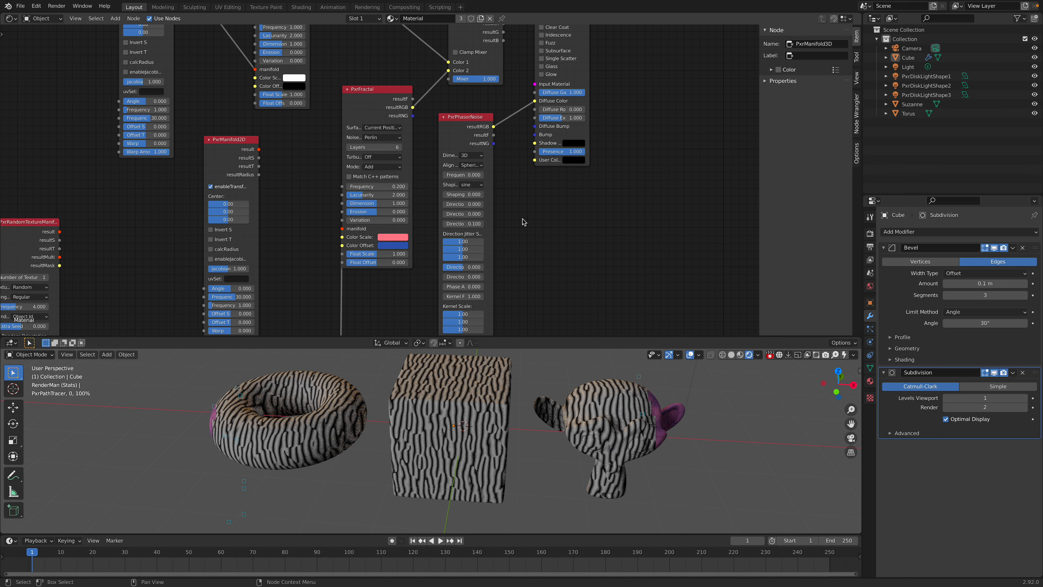
pyautogui.moveTo(524, 269); pyautogui.dragTo(539, 176, button='middle')
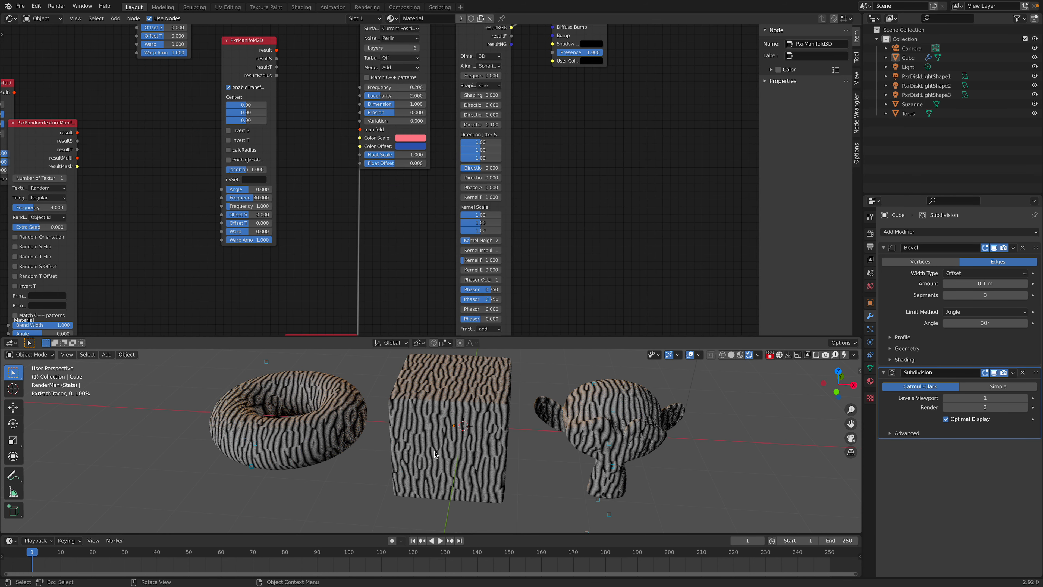
pyautogui.moveTo(531, 255); pyautogui.dragTo(529, 306, button='middle')
pyautogui.moveTo(531, 222); pyautogui.dragTo(529, 235, button='middle')
pyautogui.scroll(2, 508, 201)
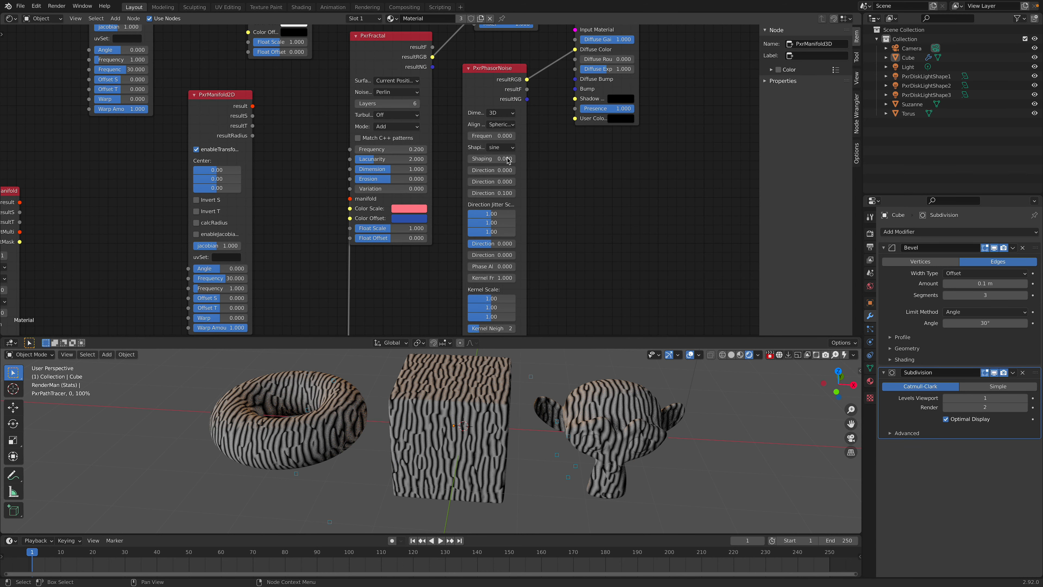
pyautogui.click(508, 136)
pyautogui.write('.5')
pyautogui.click(496, 114)
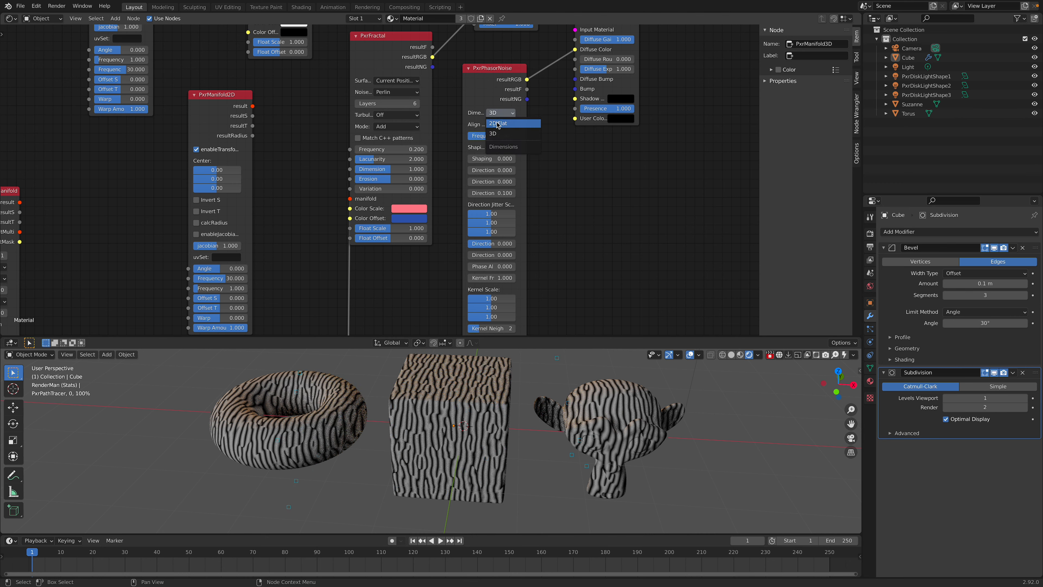
pyautogui.click(498, 124)
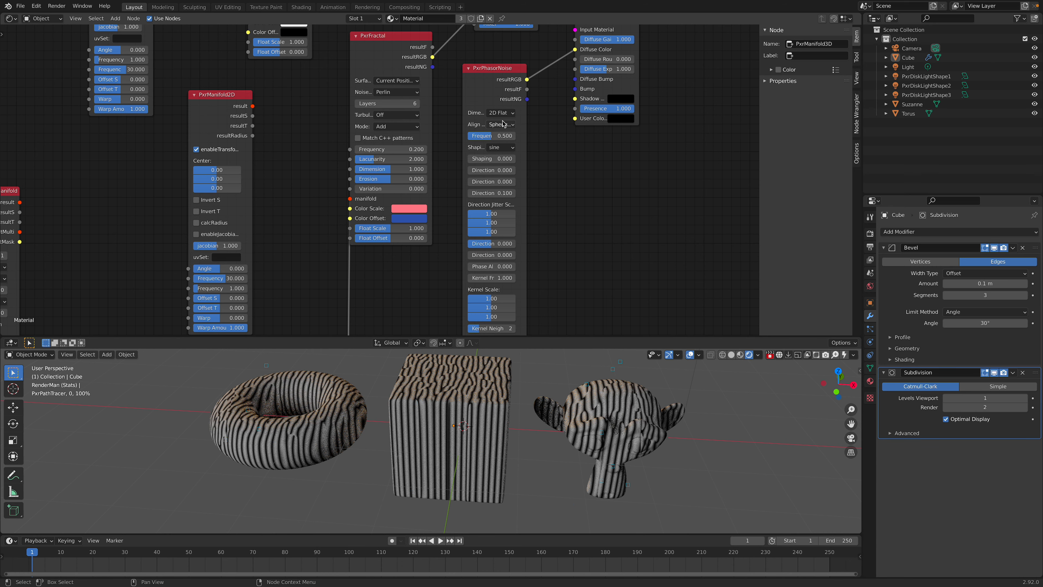
# Step: Set PxrManifold3D's Scale to 4 to enlarge the phasor noise pattern
pyautogui.moveTo(592, 251); pyautogui.dragTo(598, 35, button='middle')
pyautogui.moveTo(321, 225); pyautogui.dragTo(316, 148)
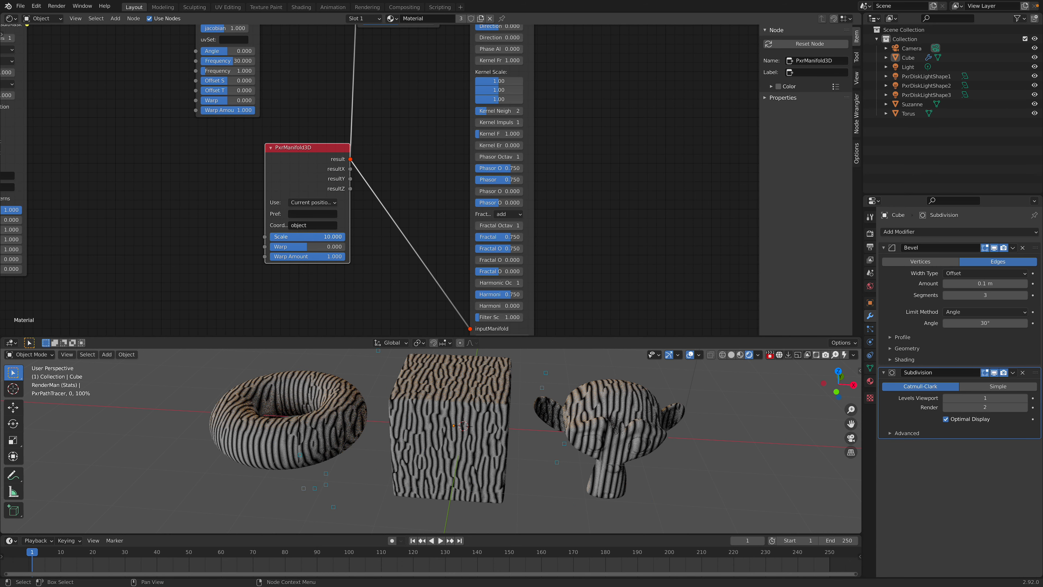
pyautogui.doubleClick(324, 237)
pyautogui.write('4')
pyautogui.press('Return')
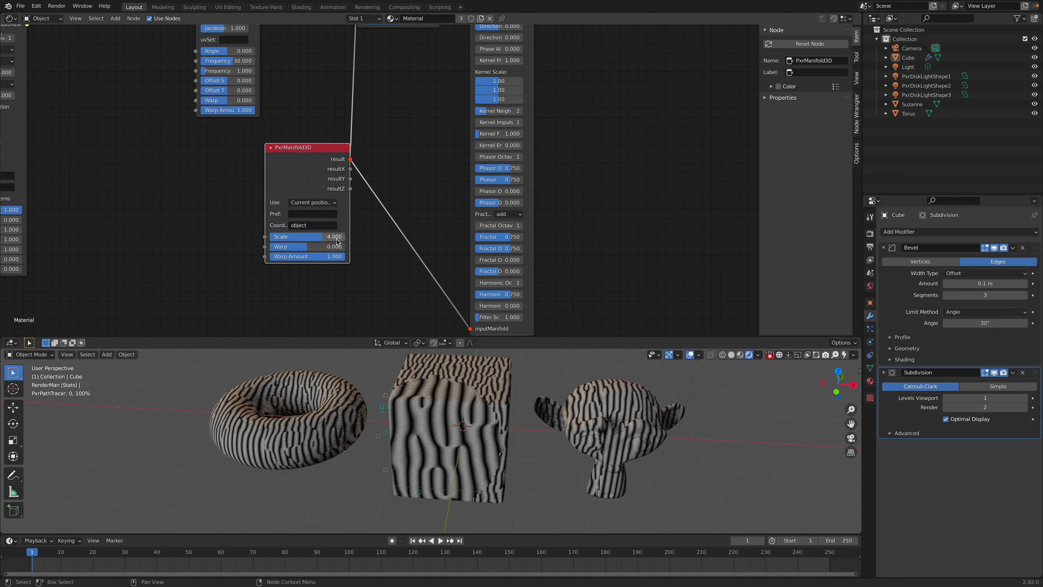
# Step: Stop the RenderMan viewport render and save the file, giving the 3D viewport more height
pyautogui.moveTo(364, 443); pyautogui.dragTo(430, 446, button='middle')
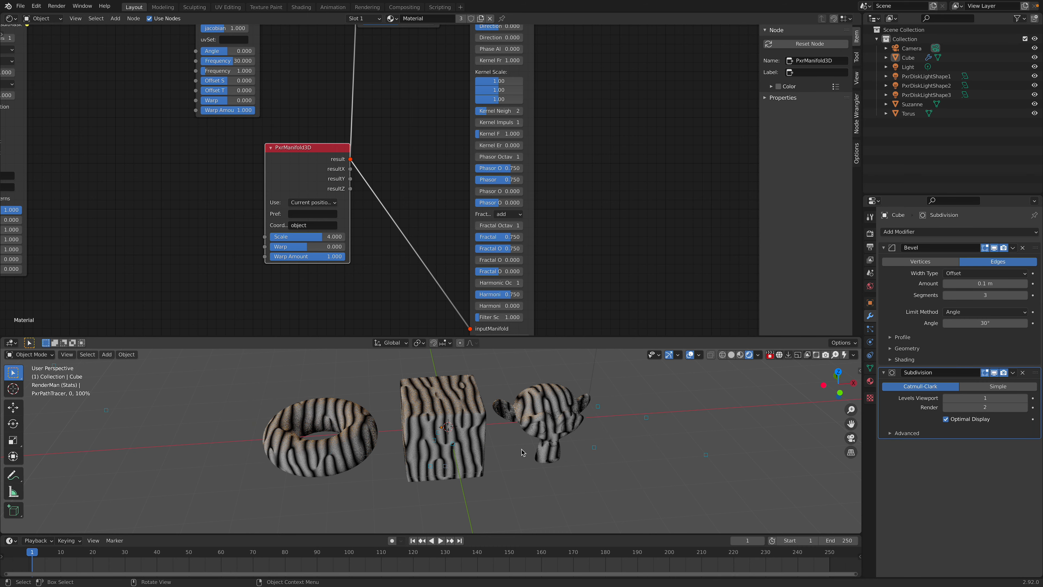
pyautogui.click(768, 353)
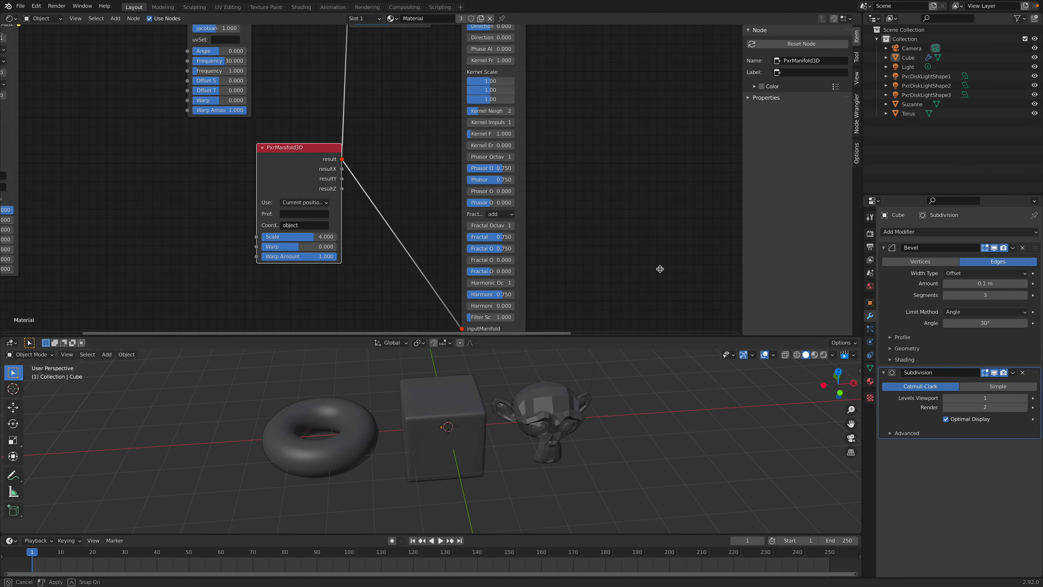
pyautogui.moveTo(660, 338); pyautogui.dragTo(657, 238)
pyautogui.hotkey('ctrl', 's')
pyautogui.moveTo(643, 310); pyautogui.dragTo(562, 348, button='middle')
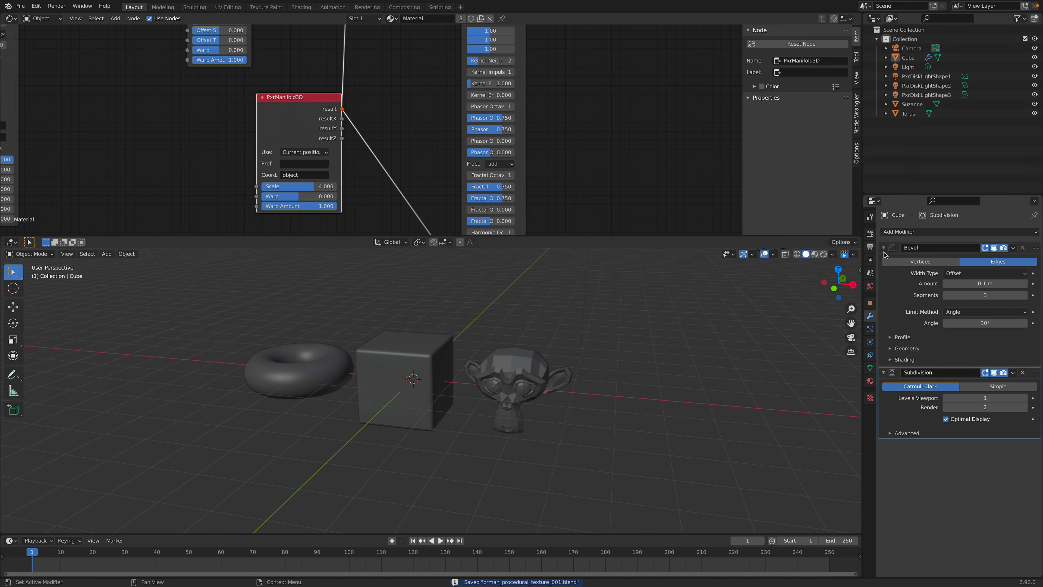
# Step: Show the render properties and move the Principled BSDF and its output node farther away from the RenderMan nodes
pyautogui.click(870, 233)
pyautogui.scroll(-8, 531, 147)
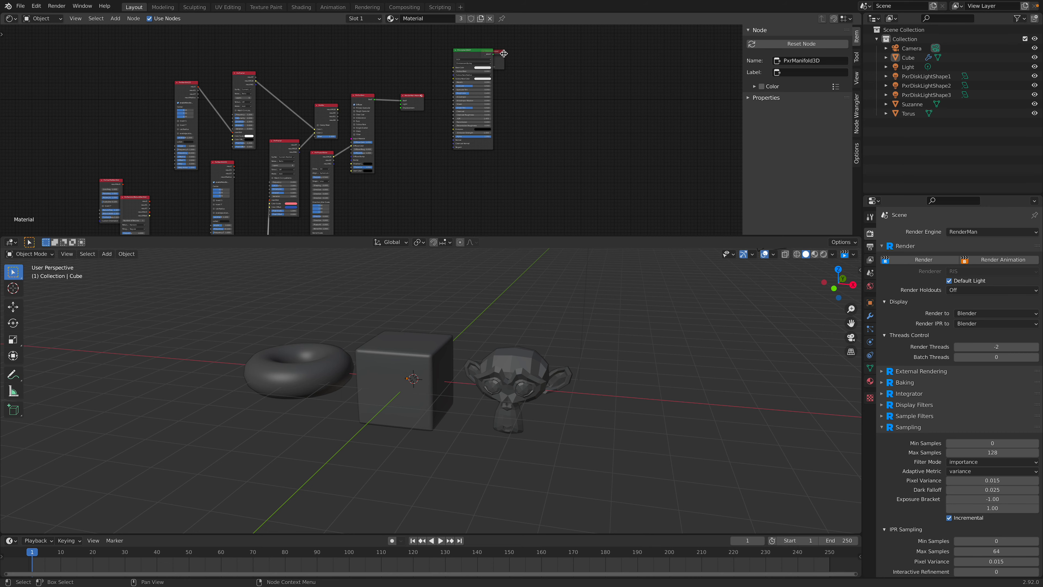
pyautogui.moveTo(532, 53); pyautogui.dragTo(630, 52)
pyautogui.moveTo(486, 56); pyautogui.dragTo(579, 56)
pyautogui.scroll(2, 485, 110)
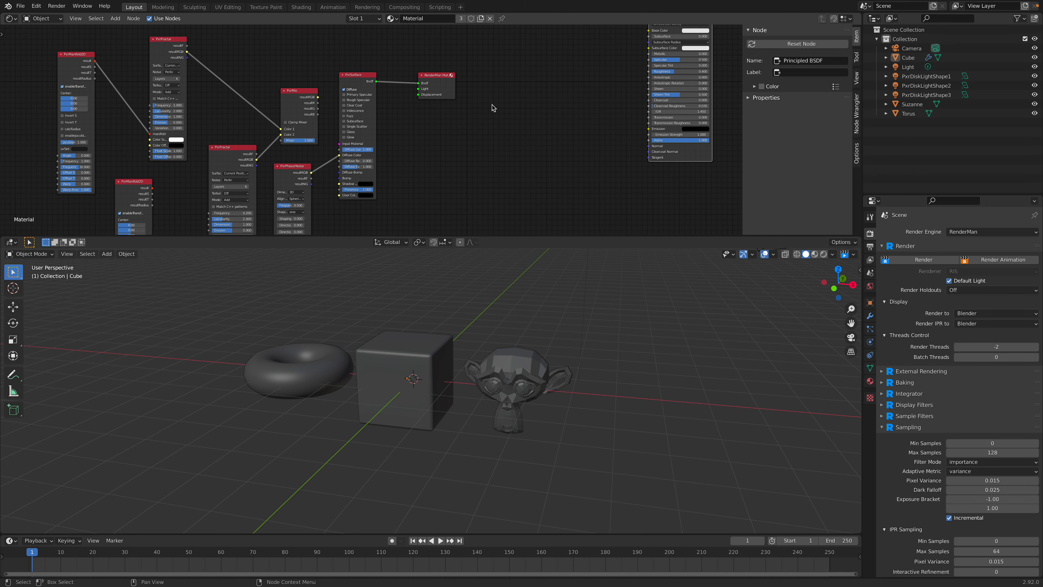
# Step: Search for "bake" among the nodes and add a PxrBakeTexture node below the RenderMan Material output
pyautogui.click(439, 78)
pyautogui.scroll(2, 472, 123)
pyautogui.hotkey('shift', 'a')
pyautogui.moveTo(493, 157)
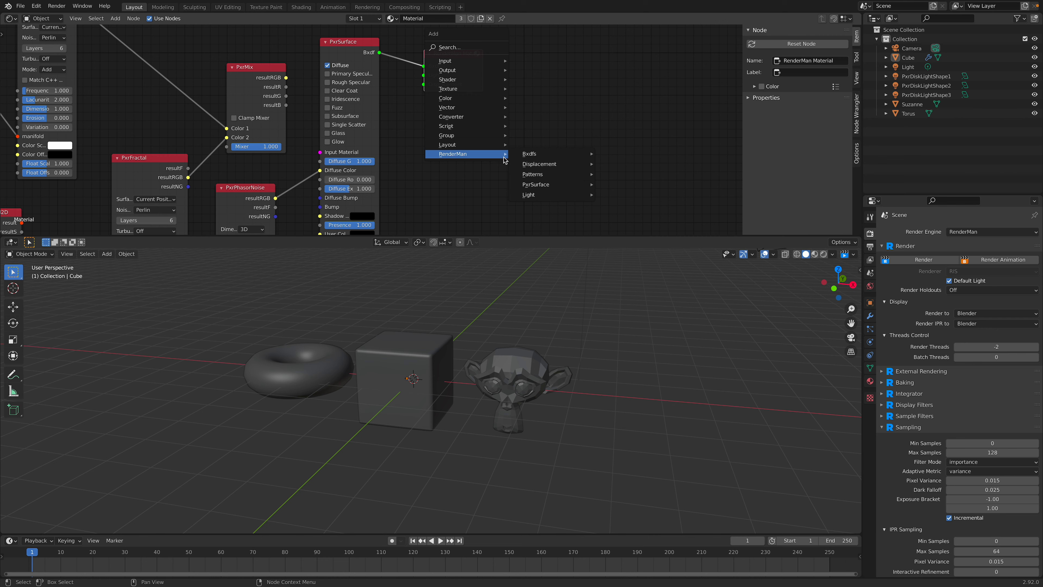
pyautogui.click(463, 48)
pyautogui.write('bake')
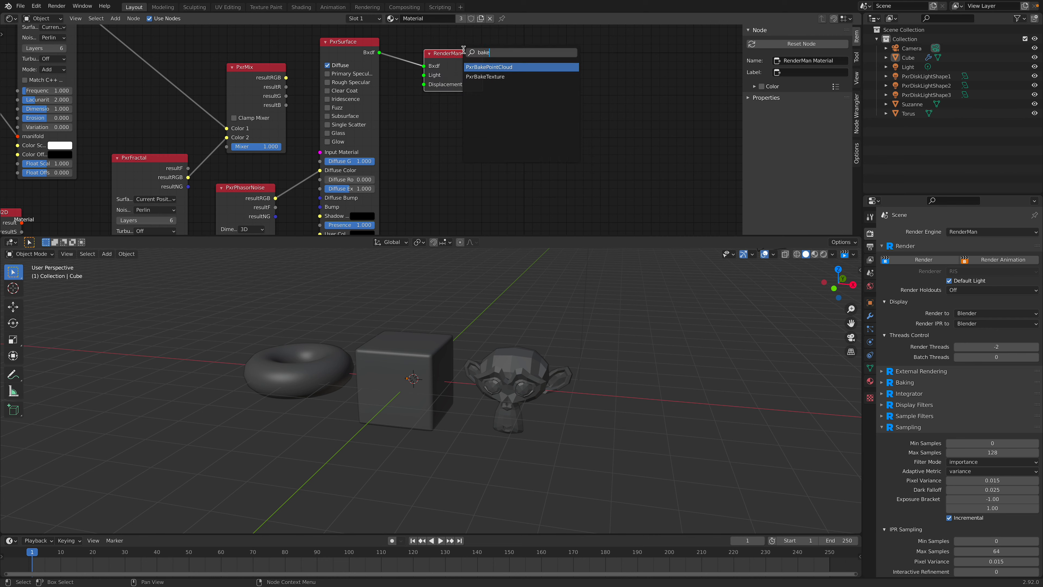
pyautogui.click(483, 77)
pyautogui.click(489, 162)
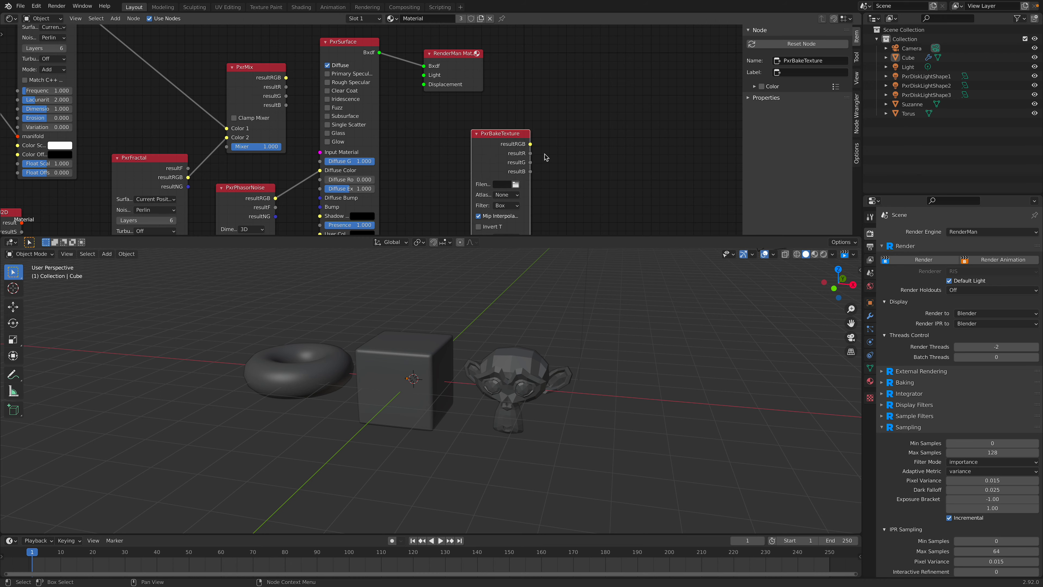
# Step: Enlarge the node editor area and widen the PxrBakeTexture node so its settings are readable
pyautogui.moveTo(538, 160); pyautogui.dragTo(545, 121, button='middle')
pyautogui.moveTo(596, 234); pyautogui.dragTo(596, 302)
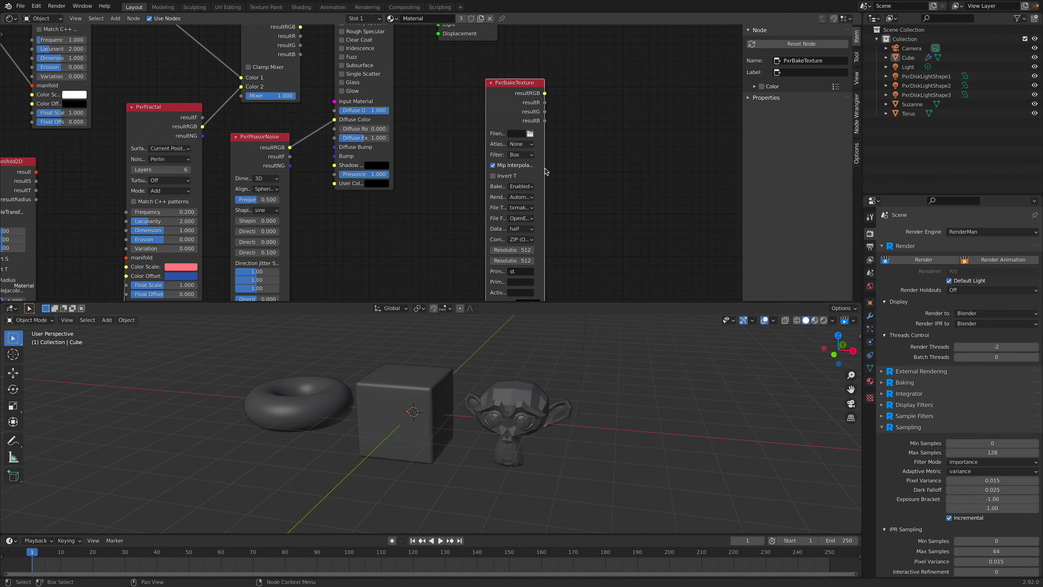
pyautogui.moveTo(551, 168); pyautogui.dragTo(611, 164)
pyautogui.moveTo(644, 154); pyautogui.dragTo(645, 130, button='middle')
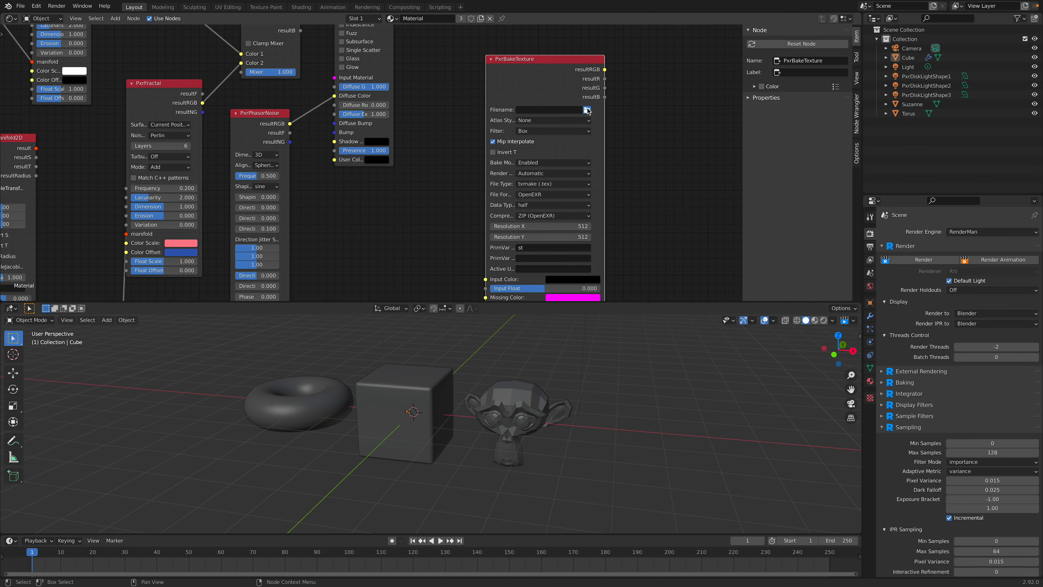
# Step: Set PxrBakeTexture's output filename to textureOut on the Desktop
pyautogui.click(587, 110)
pyautogui.click(339, 552)
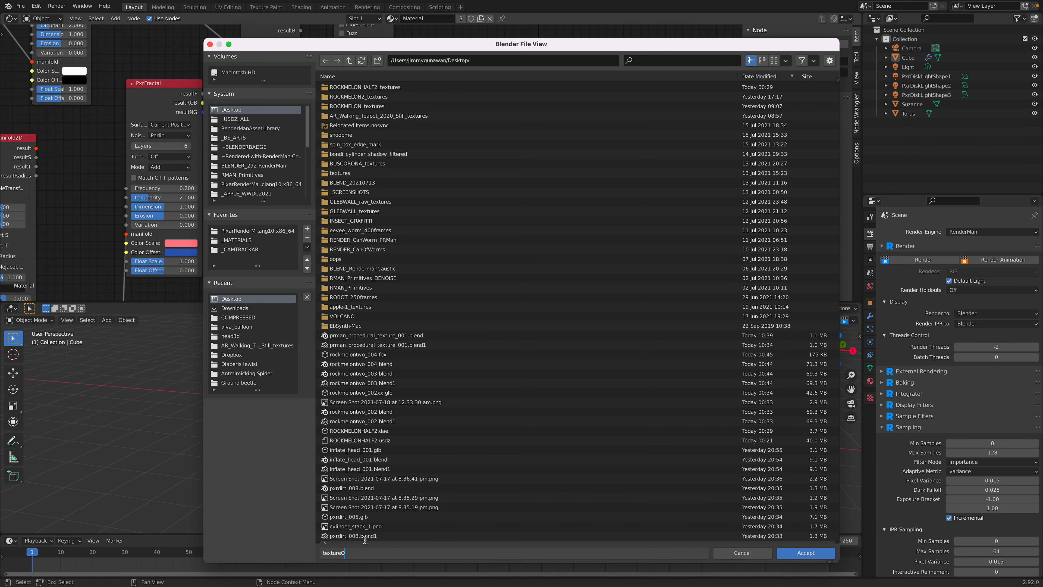
pyautogui.click(798, 555)
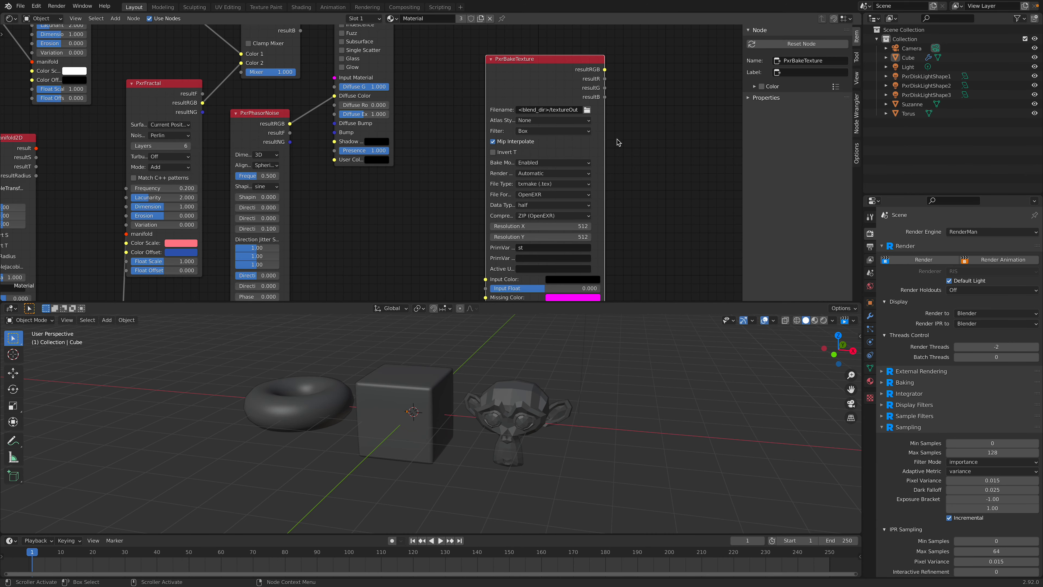
# Step: Examine the file format options offered by the PxrBakeTexture node
pyautogui.scroll(2, 618, 142)
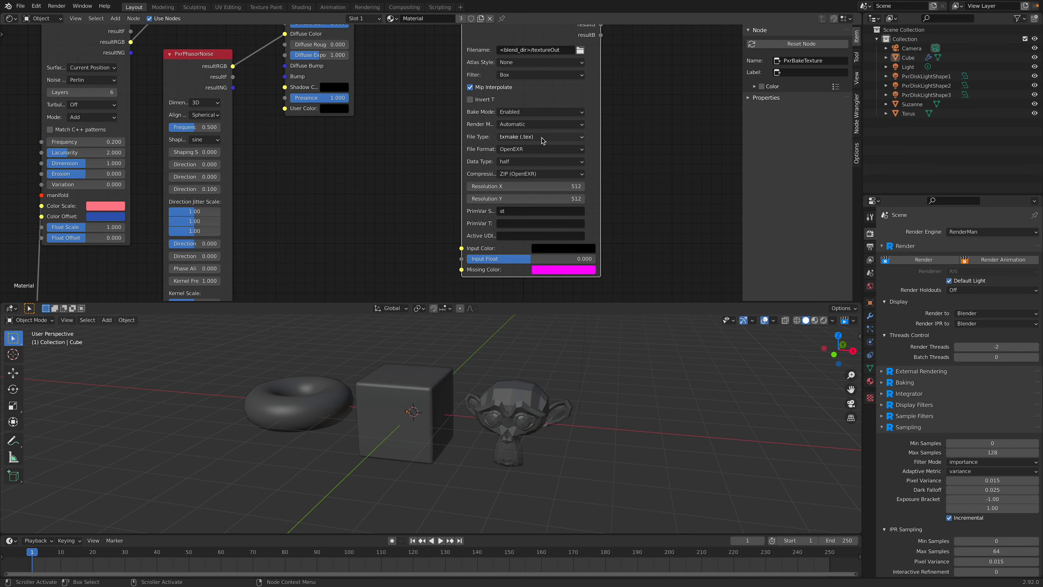
pyautogui.click(547, 149)
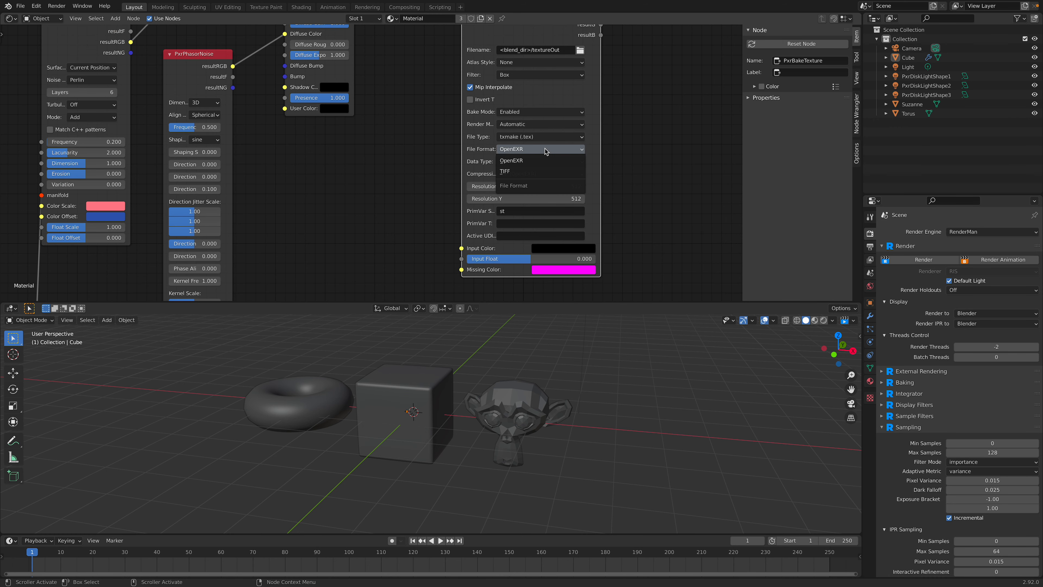
pyautogui.click(648, 142)
# Step: Set PxrBakeTexture's X and Y resolution to 1024 and save the Blender file
pyautogui.scroll(-2, 659, 143)
pyautogui.moveTo(667, 143); pyautogui.dragTo(587, 161, button='middle')
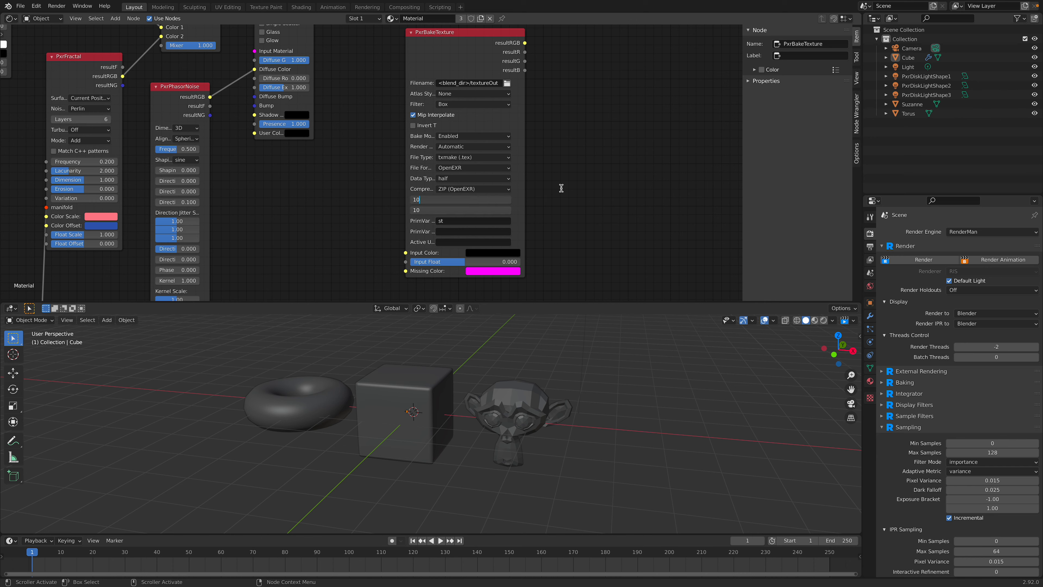
pyautogui.write('4')
pyautogui.press('Return')
pyautogui.hotkey('ctrl', 's')
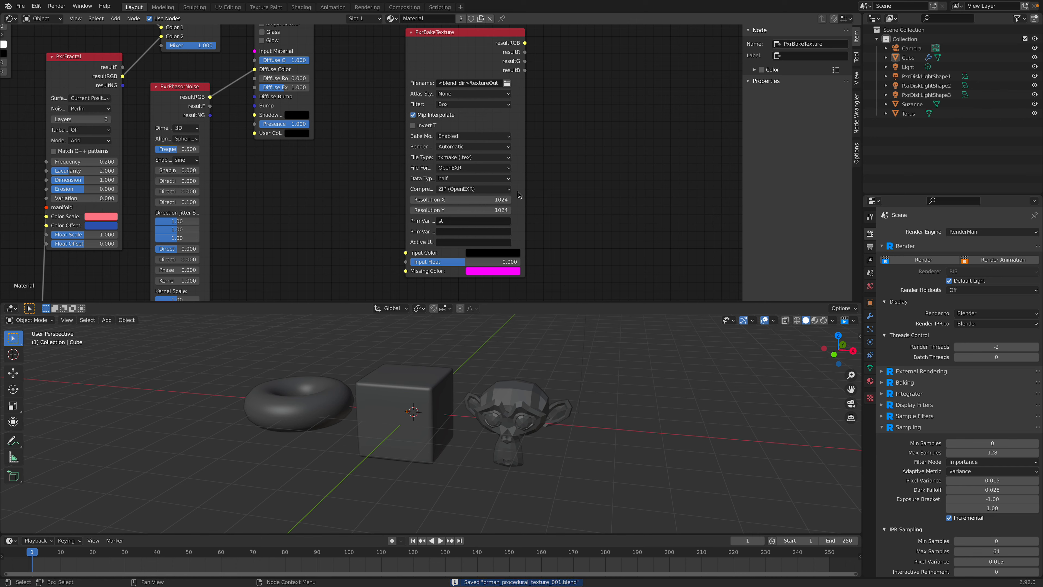
# Step: Widen the PxrBakeTexture node so its setting labels are readable and start a link from its Input Color socket
pyautogui.moveTo(407, 196); pyautogui.dragTo(383, 193)
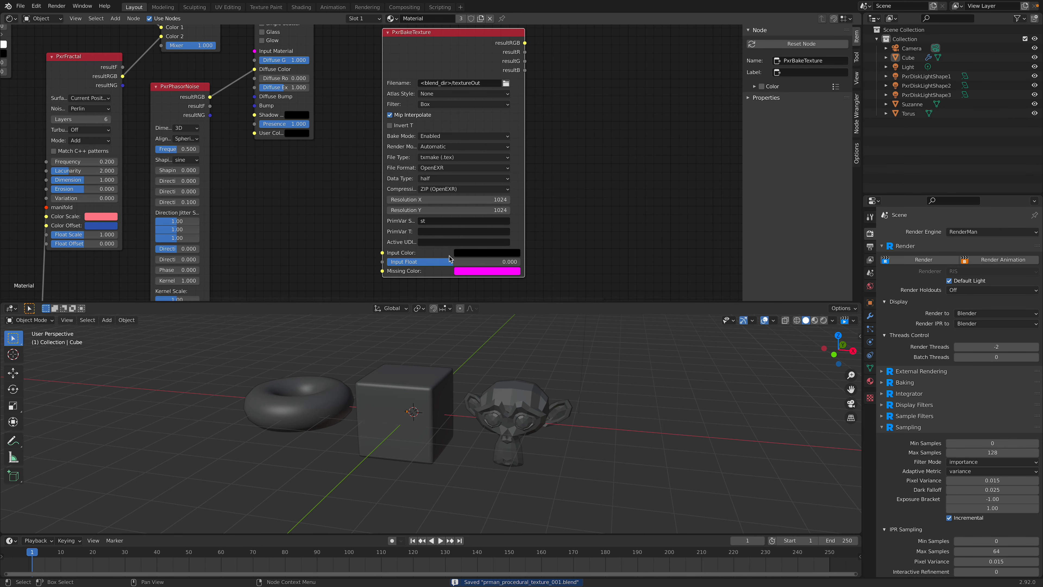
pyautogui.scroll(-2, 499, 240)
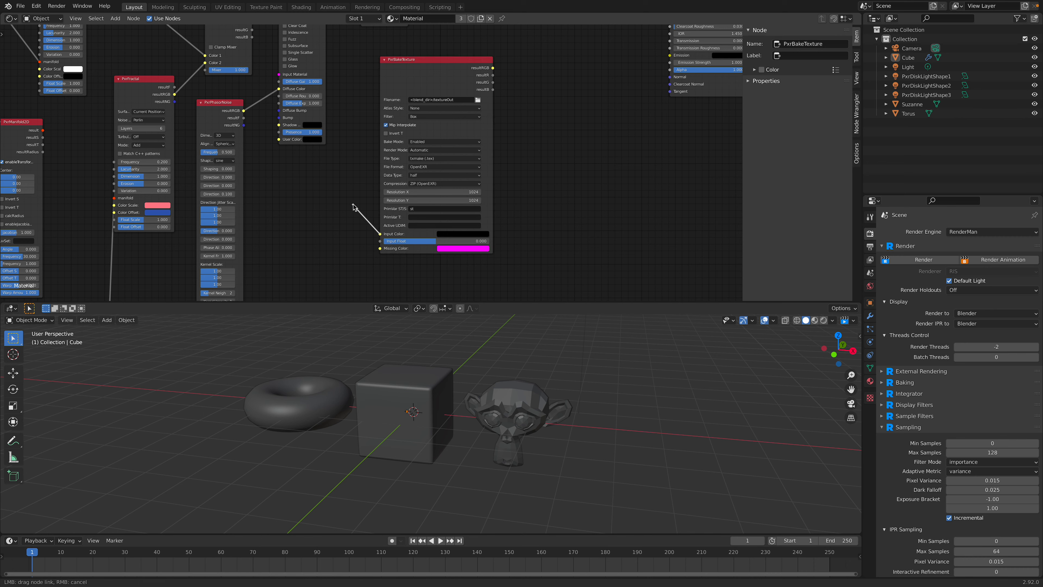
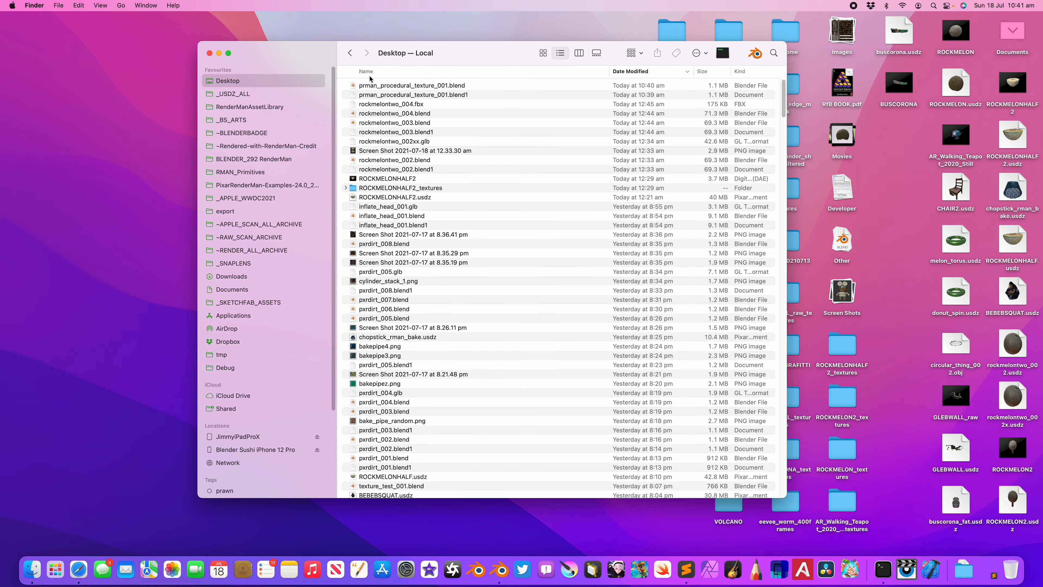
# Step: Re-sort the Desktop files by modification date, and in Blender set RenderMan's bake mode to All
pyautogui.click(629, 71)
pyautogui.click(630, 71)
pyautogui.hotkey('ctrl', 'Right')
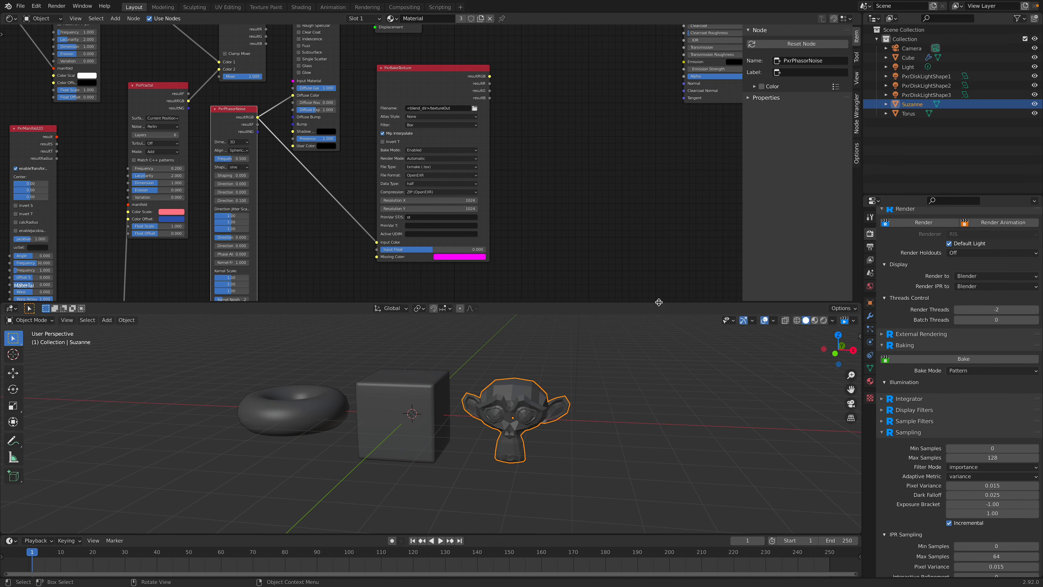
pyautogui.moveTo(659, 301); pyautogui.dragTo(659, 276)
pyautogui.click(992, 371)
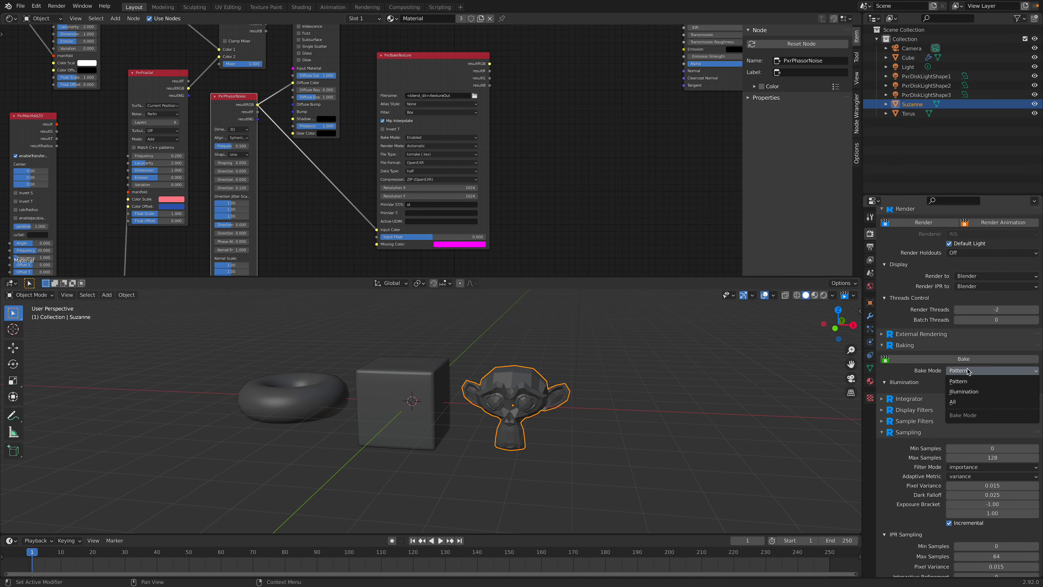
pyautogui.click(966, 401)
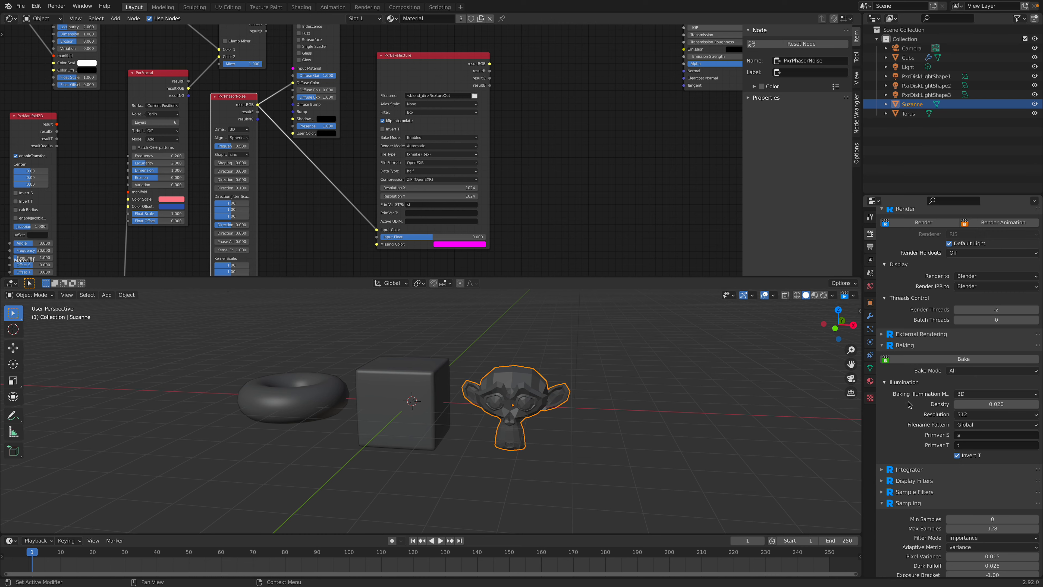
# Step: Set the baking illumination resolution to 1024 and start the RenderMan bake
pyautogui.click(964, 415)
pyautogui.click(970, 457)
pyautogui.moveTo(755, 392); pyautogui.dragTo(695, 385, button='middle')
pyautogui.scroll(1, 695, 386)
pyautogui.click(964, 363)
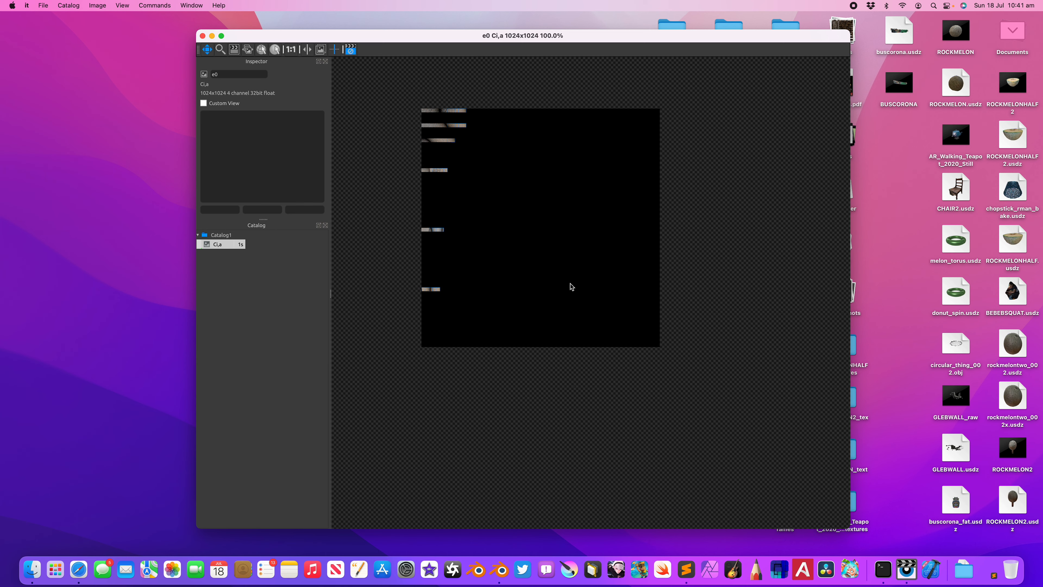
# Step: Examine the baked Ci,a and z images in the RenderMan image viewer
pyautogui.scroll(1, 570, 284)
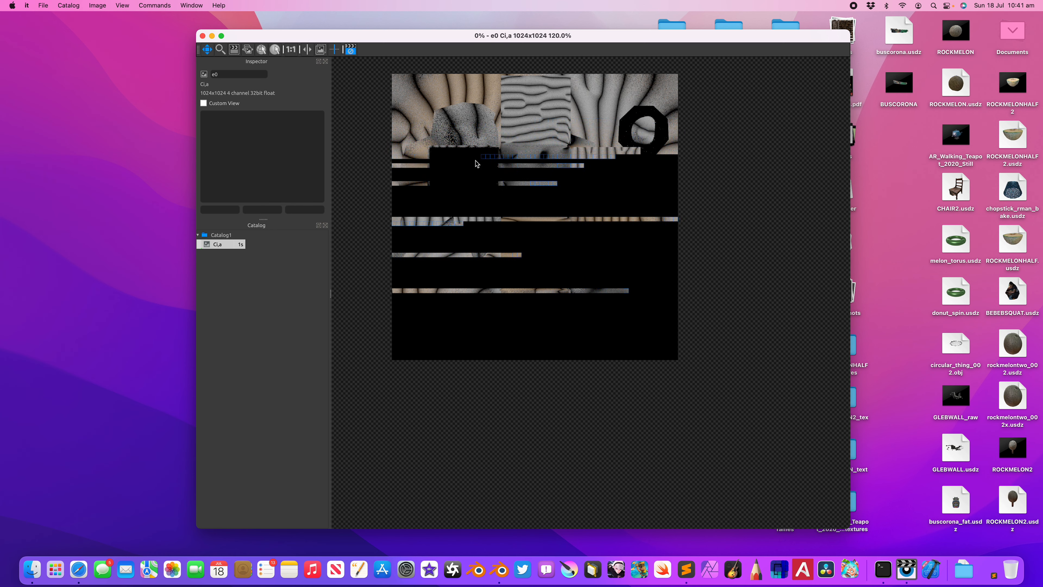
pyautogui.moveTo(530, 172); pyautogui.dragTo(539, 192)
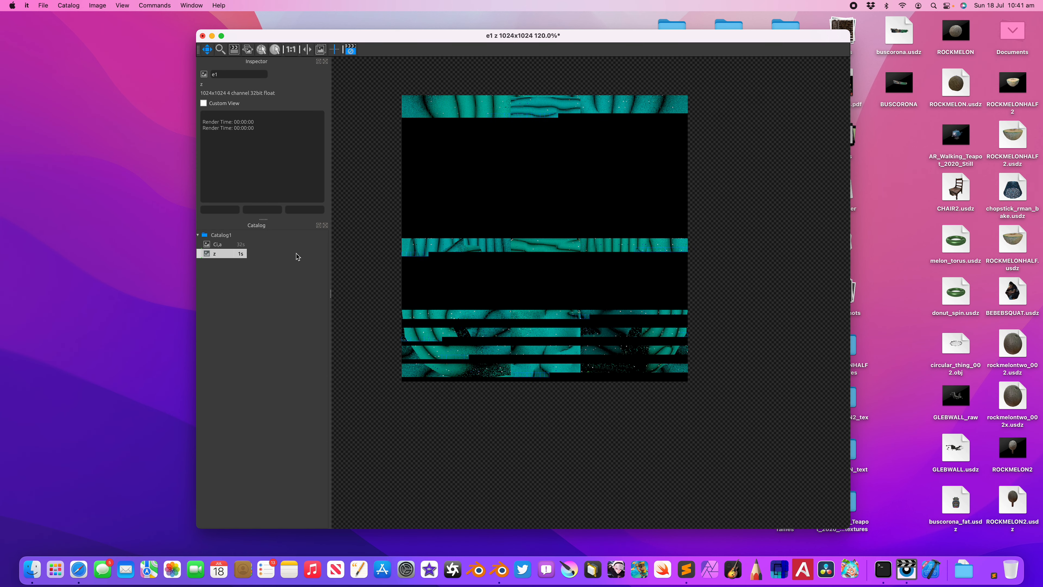
pyautogui.click(241, 253)
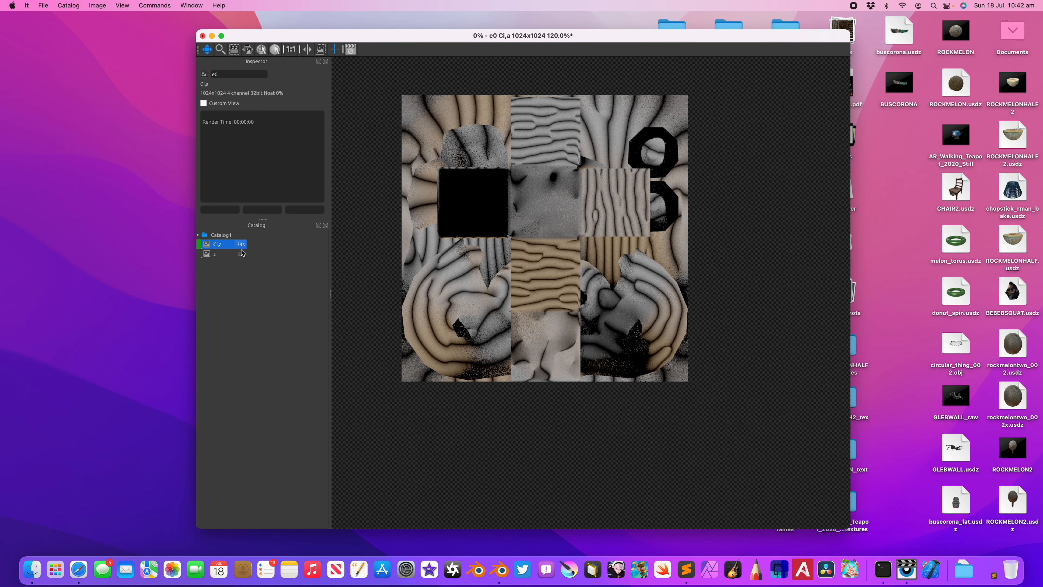
pyautogui.click(243, 245)
pyautogui.scroll(2, 434, 249)
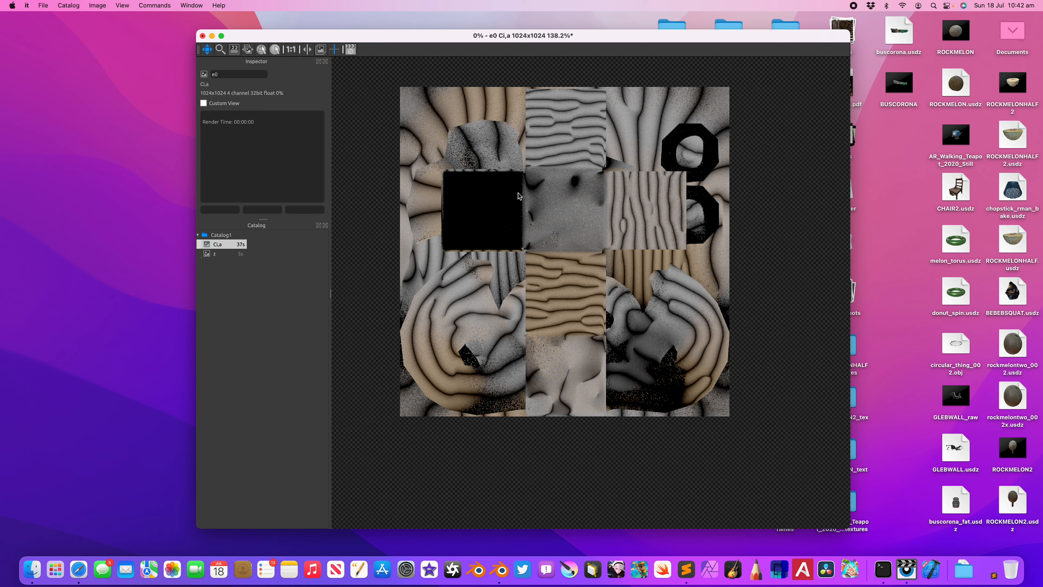
# Step: Export the baked Ci,a image to the Desktop as a PNG named monkey
pyautogui.moveTo(241, 36); pyautogui.dragTo(266, 36)
pyautogui.click(45, 5)
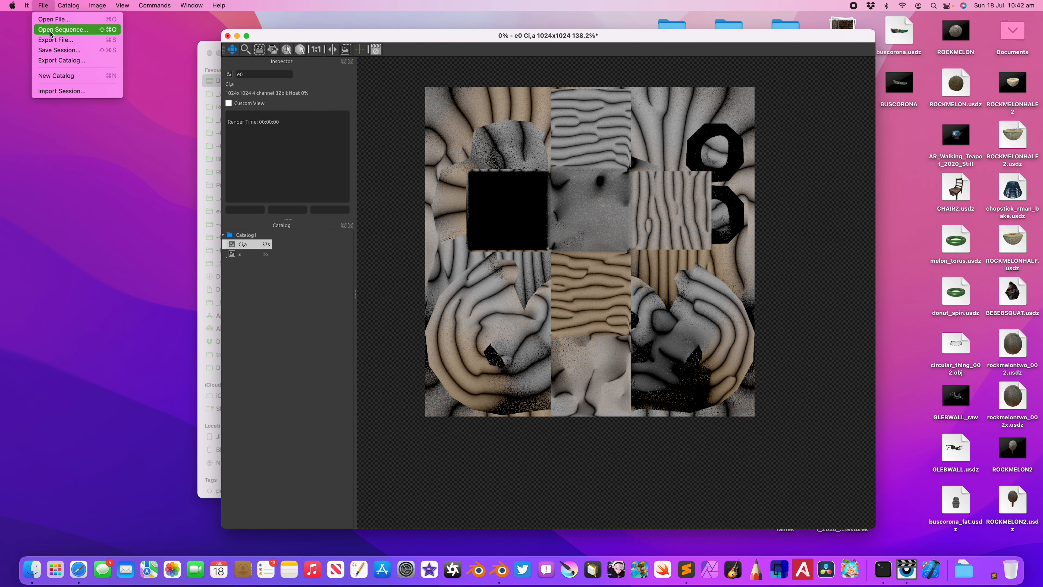
pyautogui.click(64, 41)
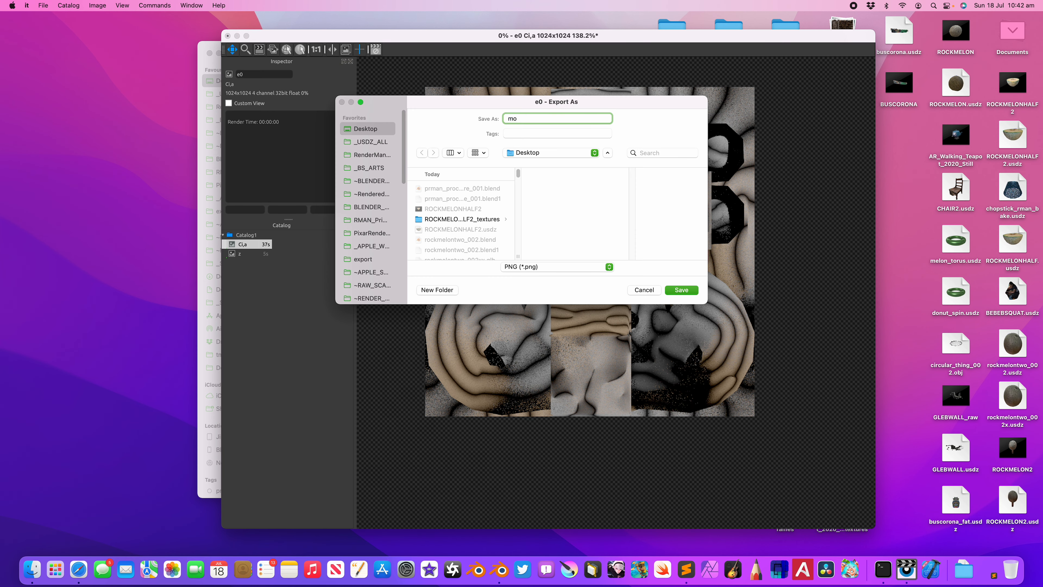
pyautogui.write('monkey')
pyautogui.press('Return')
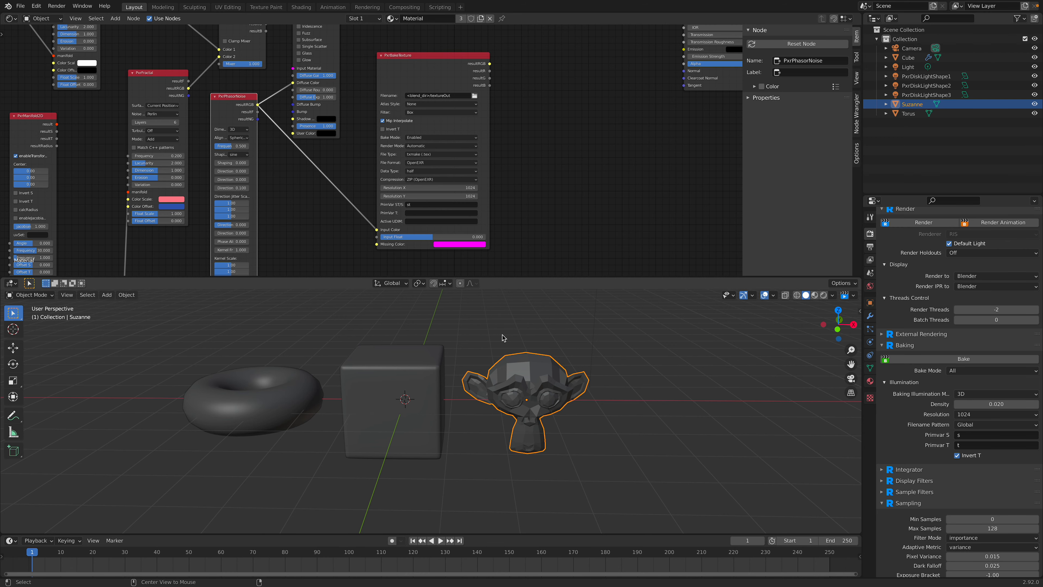
# Step: Reset Suzanne's location to the origin and export only the selected object as glTF Binary prman_procedural_texture_001.glb on the Desktop
pyautogui.hotkey('alt', 'g')
pyautogui.click(20, 5)
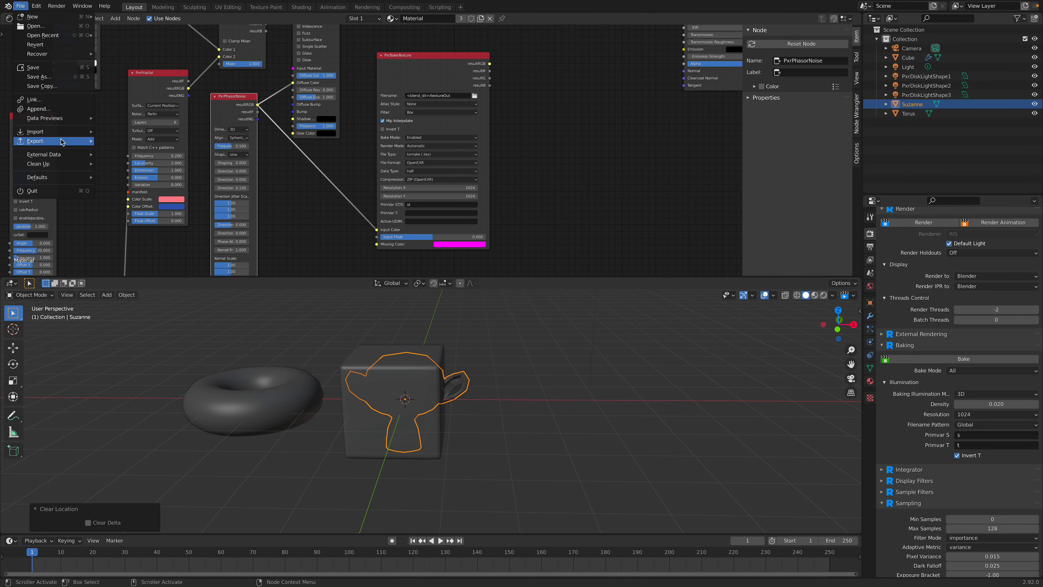
pyautogui.moveTo(60, 142)
pyautogui.click(143, 208)
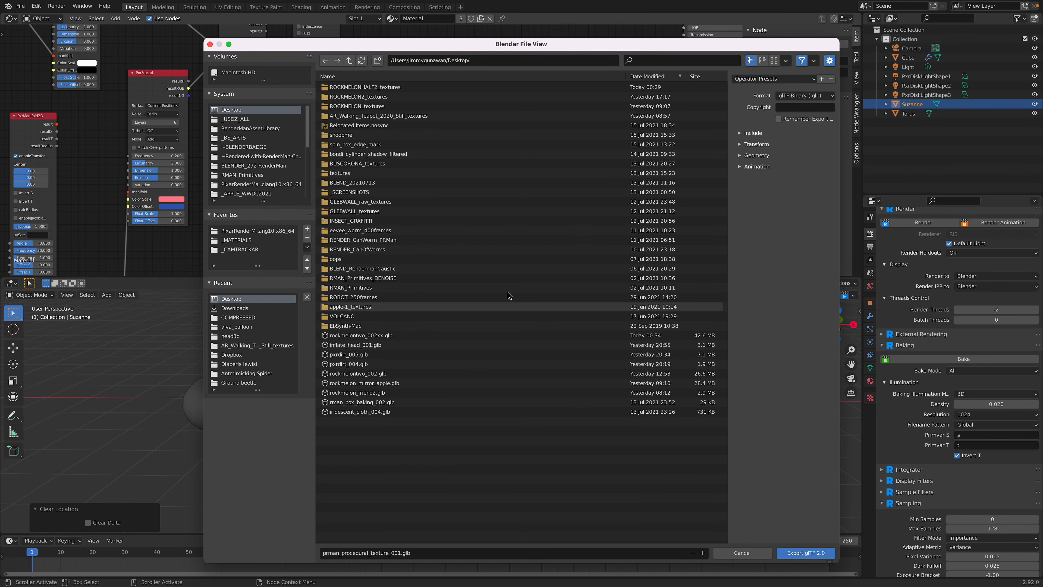
pyautogui.click(753, 133)
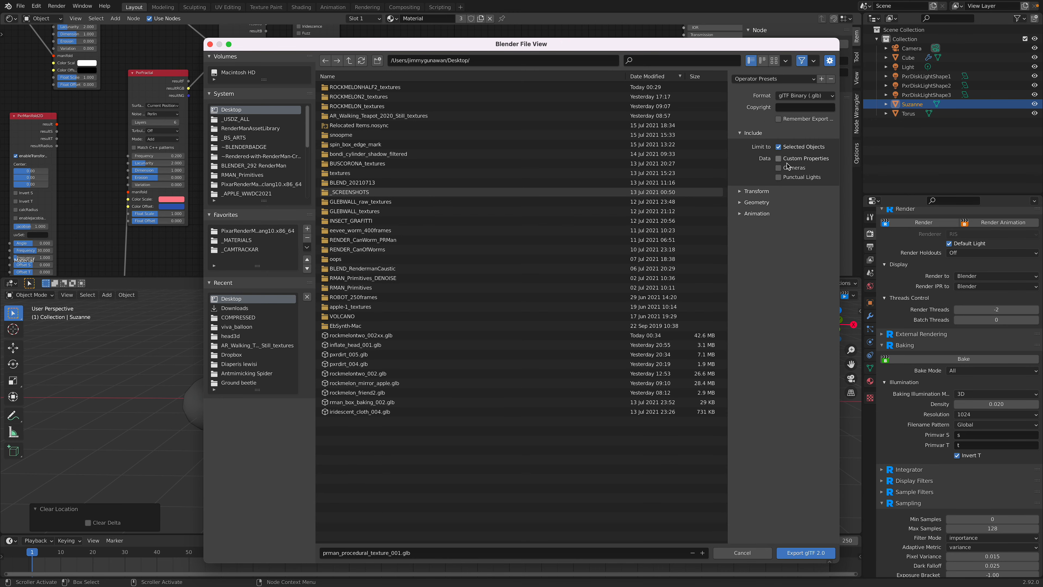
pyautogui.click(758, 202)
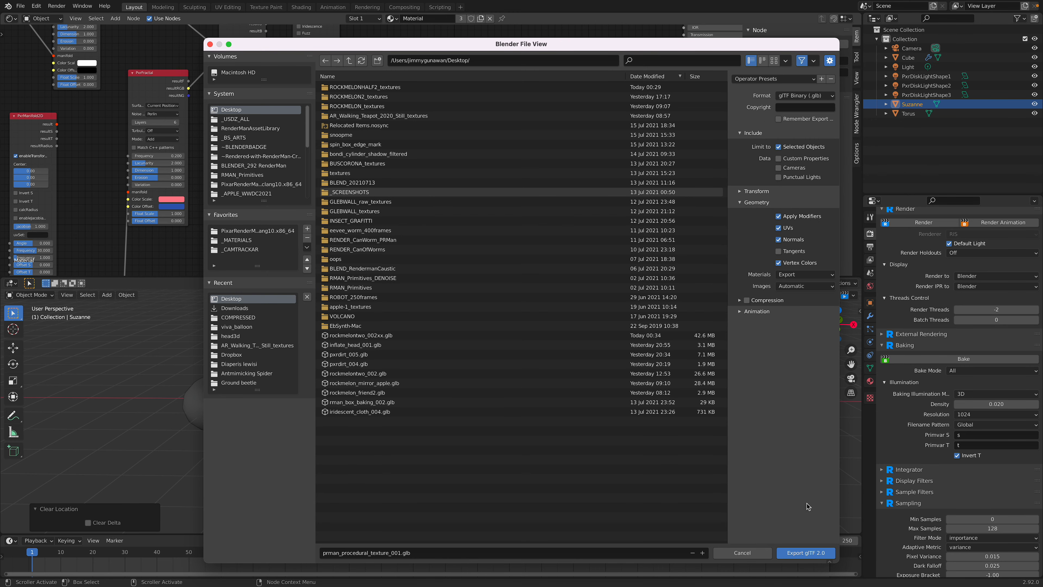
pyautogui.click(827, 557)
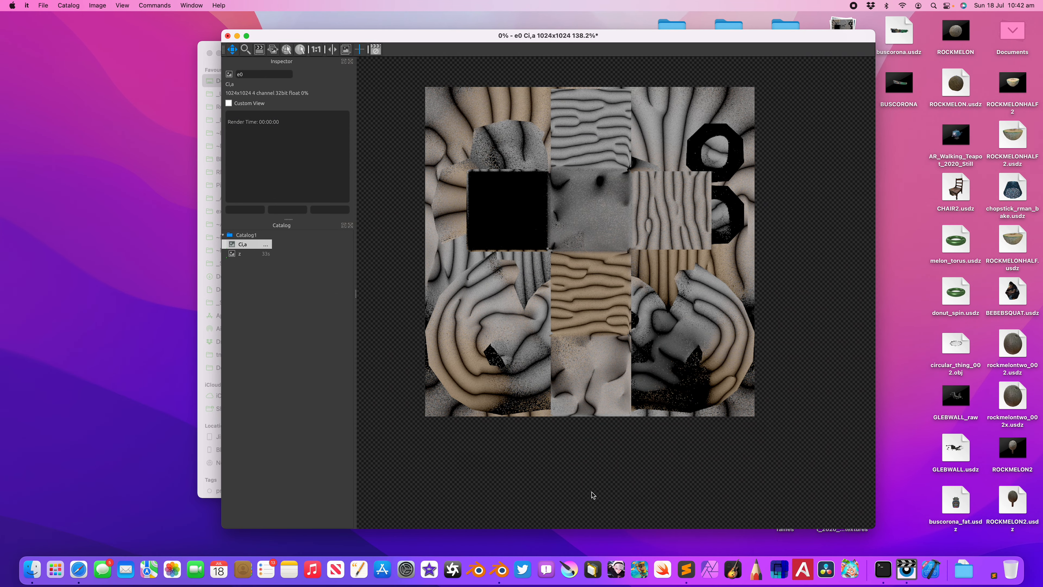
# Step: Open Reality Converter and arrange its window beside the Desktop file list
pyautogui.click(593, 563)
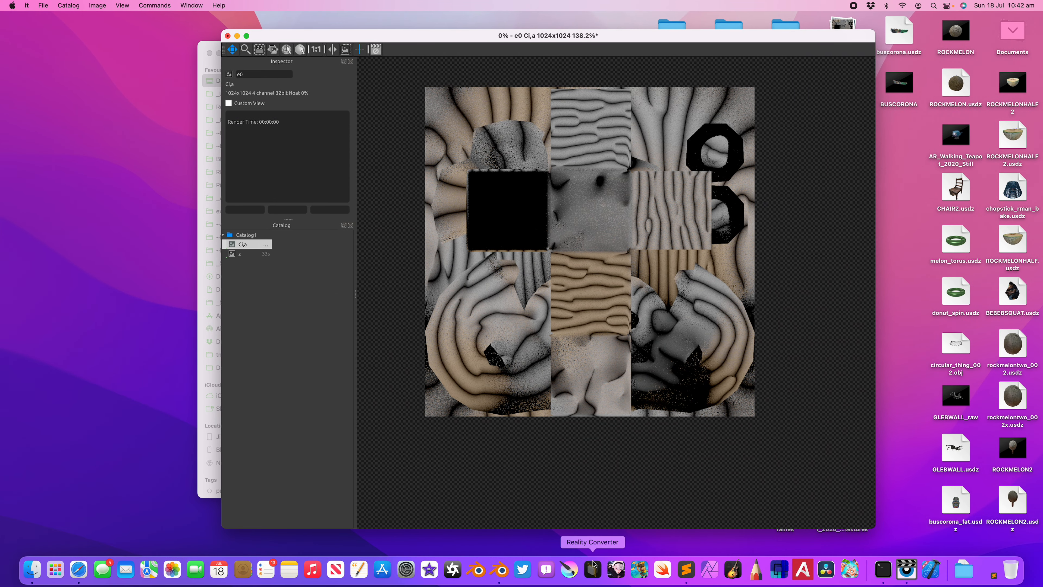
pyautogui.moveTo(351, 33); pyautogui.dragTo(533, 59)
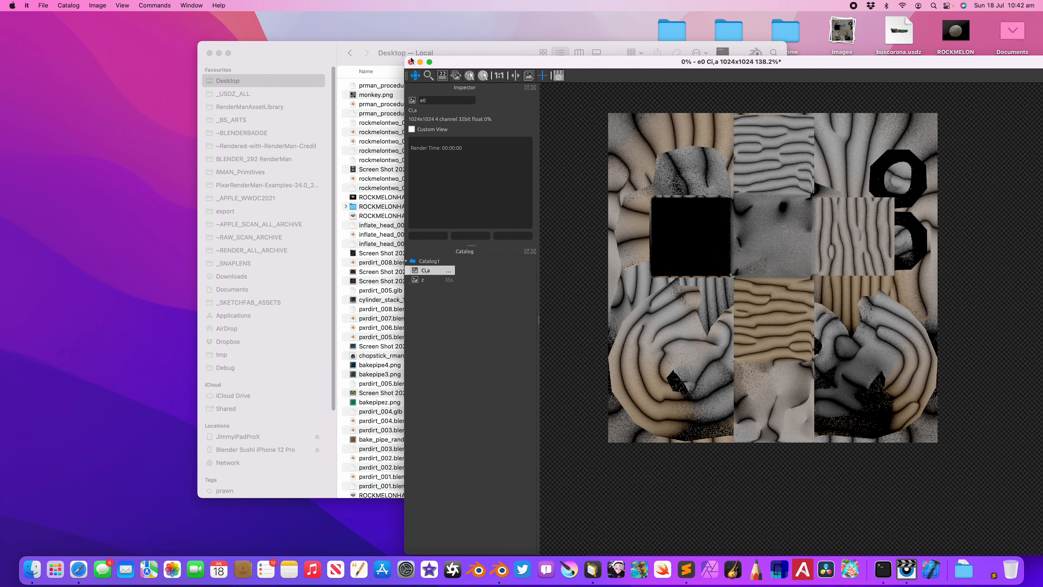
pyautogui.moveTo(405, 56); pyautogui.dragTo(552, 103)
pyautogui.moveTo(646, 115); pyautogui.dragTo(558, 84)
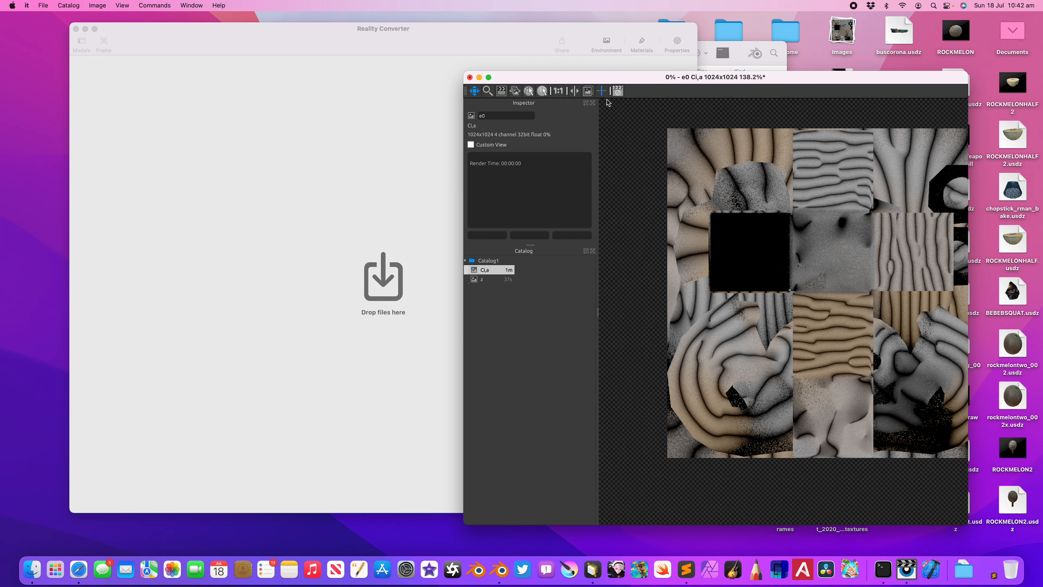
pyautogui.moveTo(126, 26); pyautogui.dragTo(72, 31)
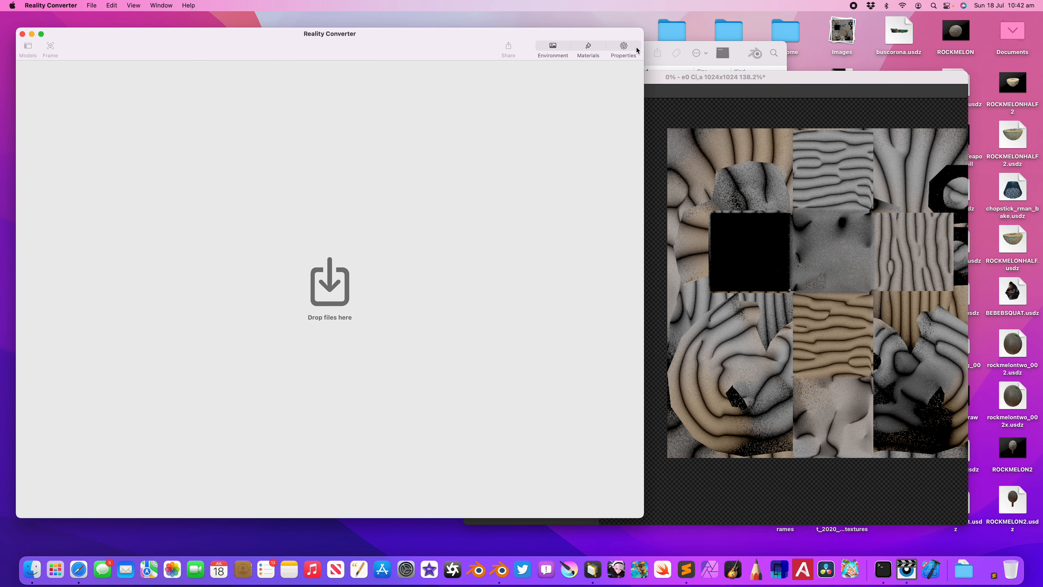
pyautogui.click(667, 43)
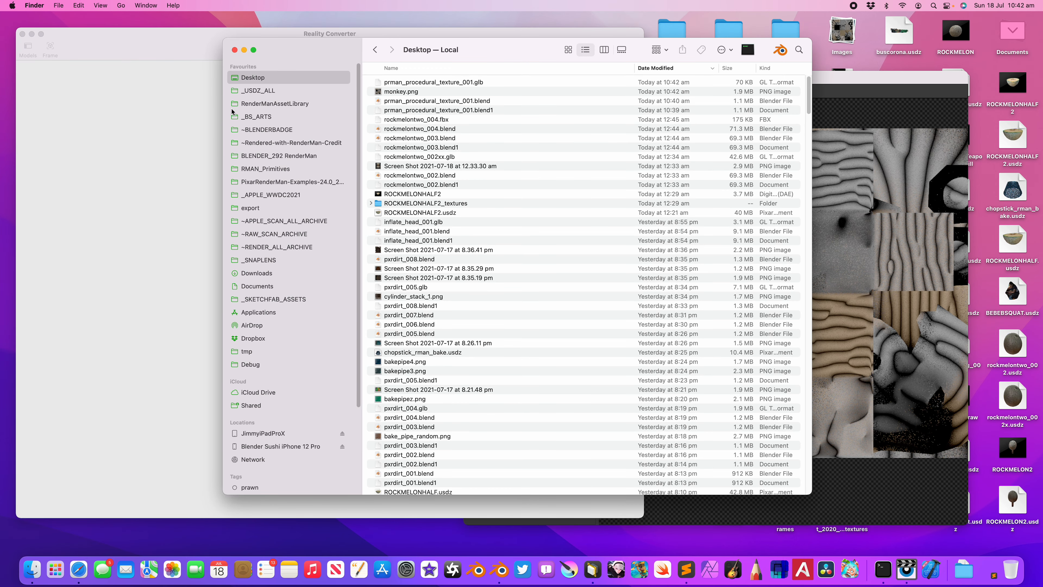
pyautogui.moveTo(321, 48); pyautogui.dragTo(645, 63)
pyautogui.moveTo(500, 40); pyautogui.dragTo(474, 40)
pyautogui.moveTo(616, 30); pyautogui.dragTo(518, 33)
# Step: Load prman_procedural_texture_001.glb in Reality Converter and assign monkey.png as its Base Colour texture
pyautogui.click(476, 51)
pyautogui.click(730, 107)
pyautogui.moveTo(735, 107); pyautogui.dragTo(408, 167)
pyautogui.moveTo(268, 208); pyautogui.dragTo(313, 249)
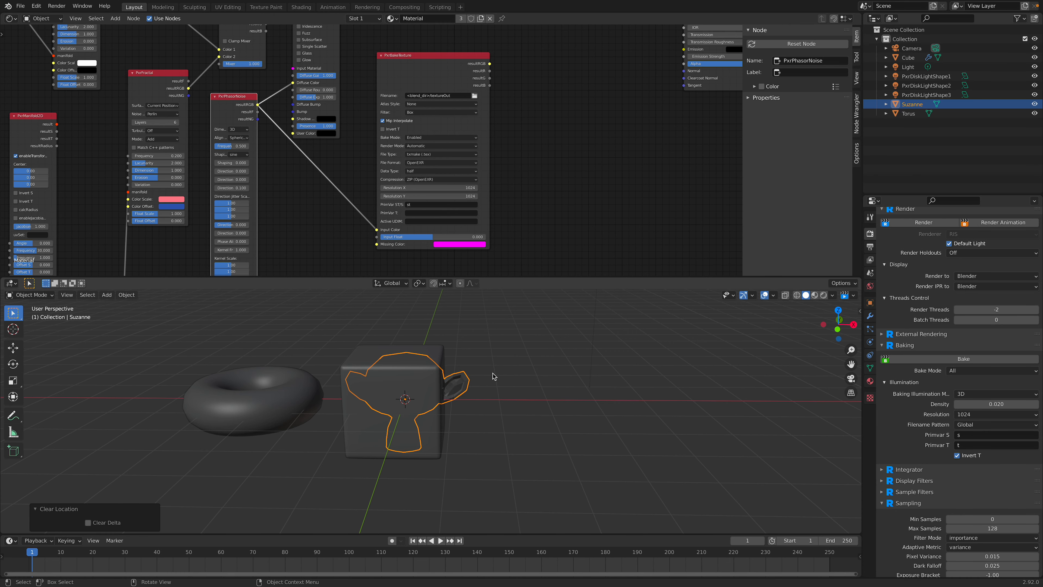
# Step: Switch to Blender and move Suzanne about 2.2 m along the X axis, clear of the cube
pyautogui.press('g')
pyautogui.press('x')
pyautogui.click(593, 372)
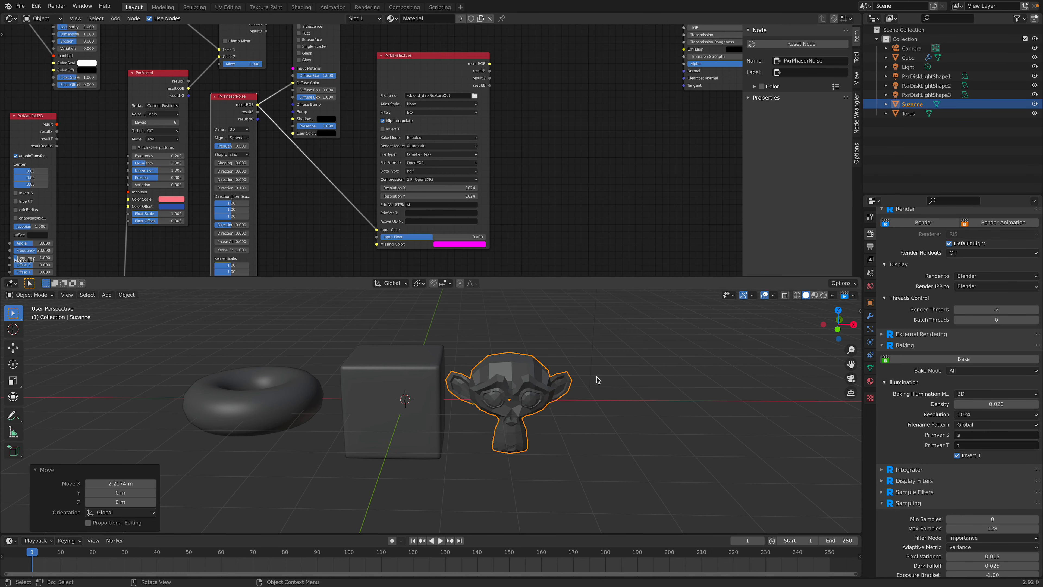
# Step: Run an interactive RenderMan viewport render, compare it with the textured monkey in Reality Converter, and stop the render
pyautogui.scroll(1, 592, 372)
pyautogui.click(823, 295)
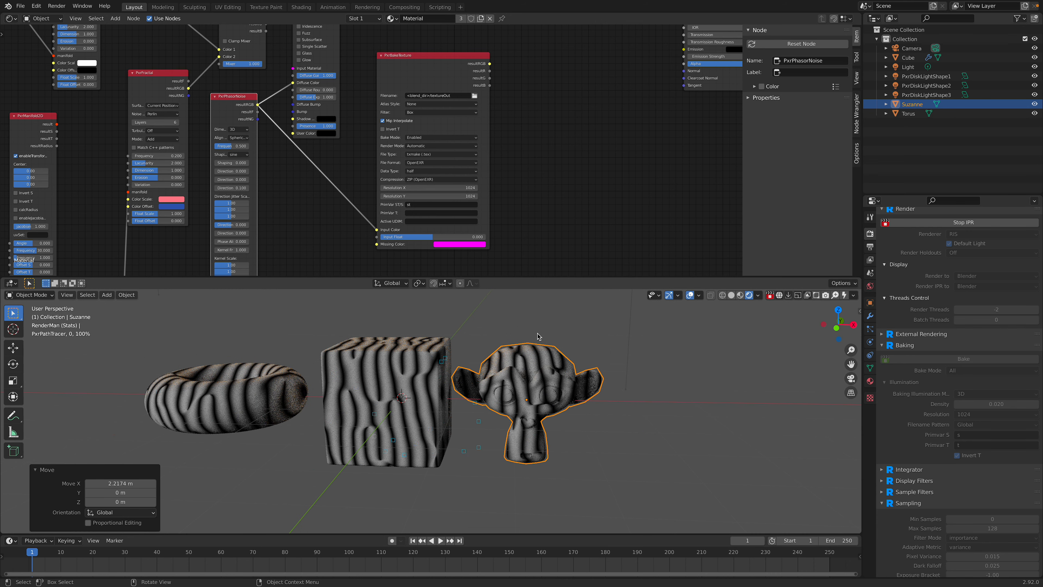
pyautogui.click(546, 326)
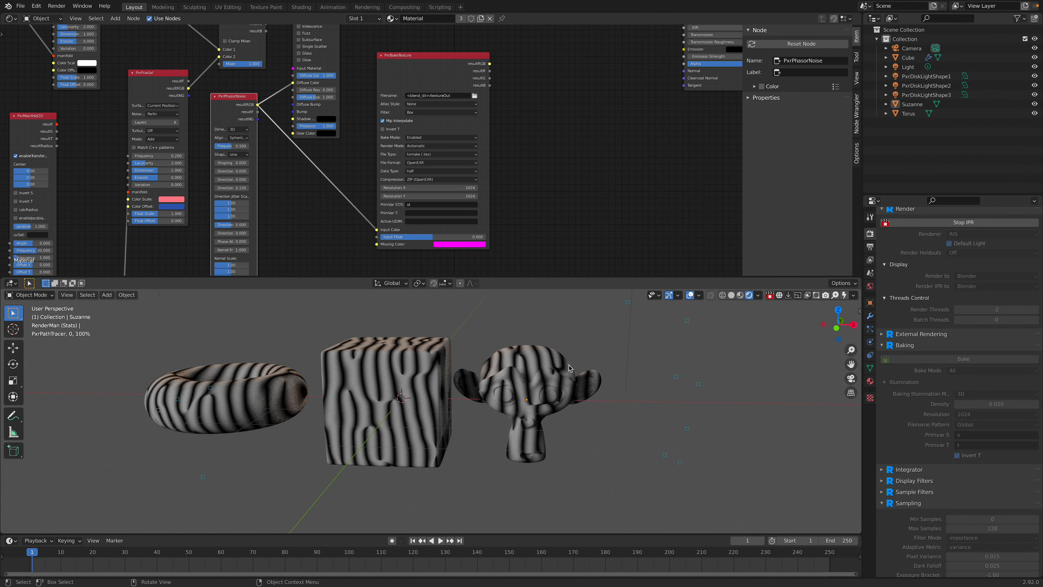
pyautogui.click(570, 367)
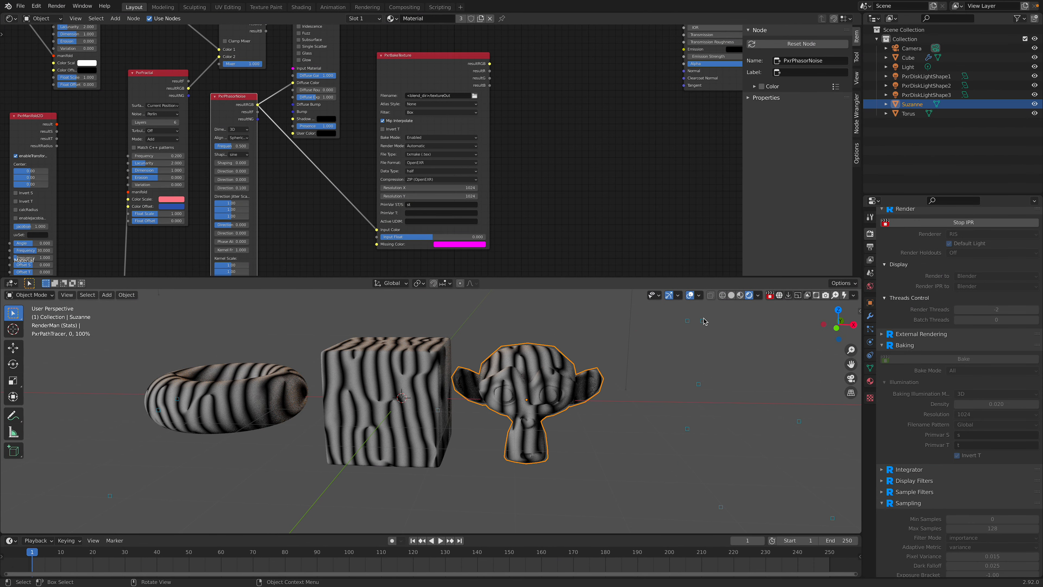
pyautogui.click(769, 296)
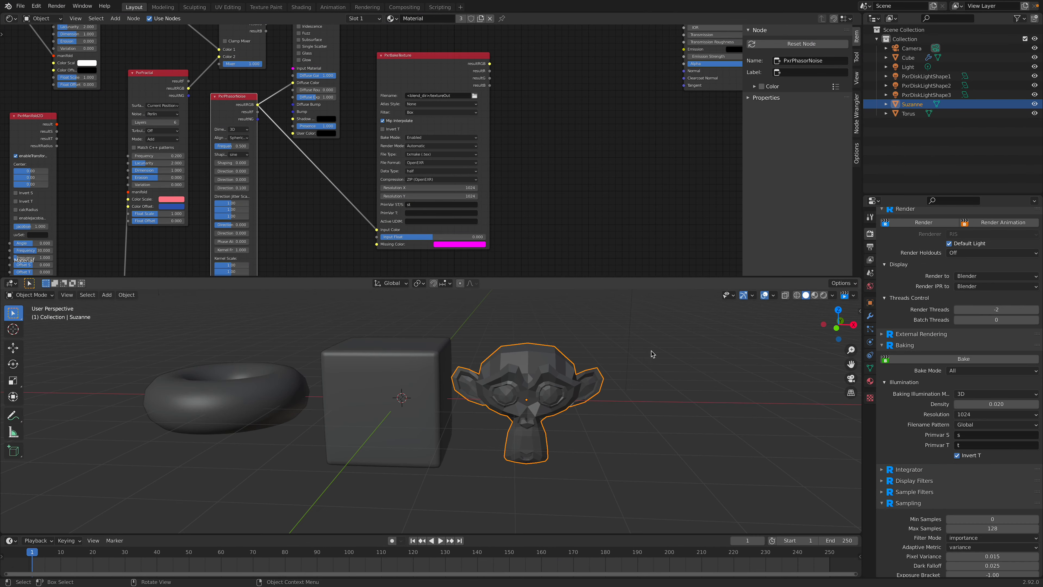
# Step: Add a level 2 subdivision surface to Suzanne and shade it smooth
pyautogui.hotkey('ctrl', '2')
pyautogui.rightClick(559, 378)
pyautogui.click(554, 376)
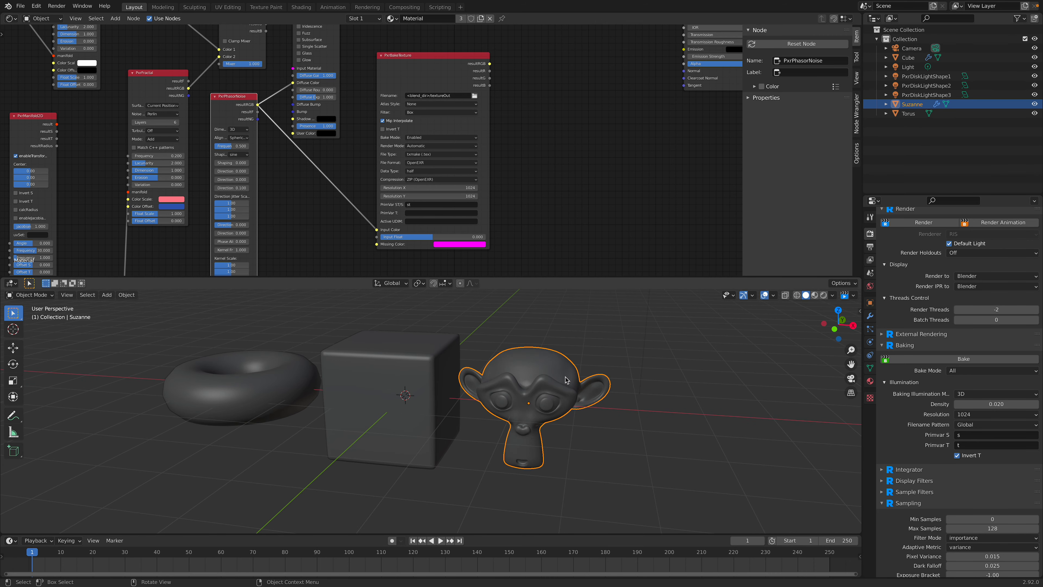
# Step: Export the smoothed Suzanne as glTF Binary, overwriting prman_procedural_texture_001.glb on the Desktop
pyautogui.click(21, 6)
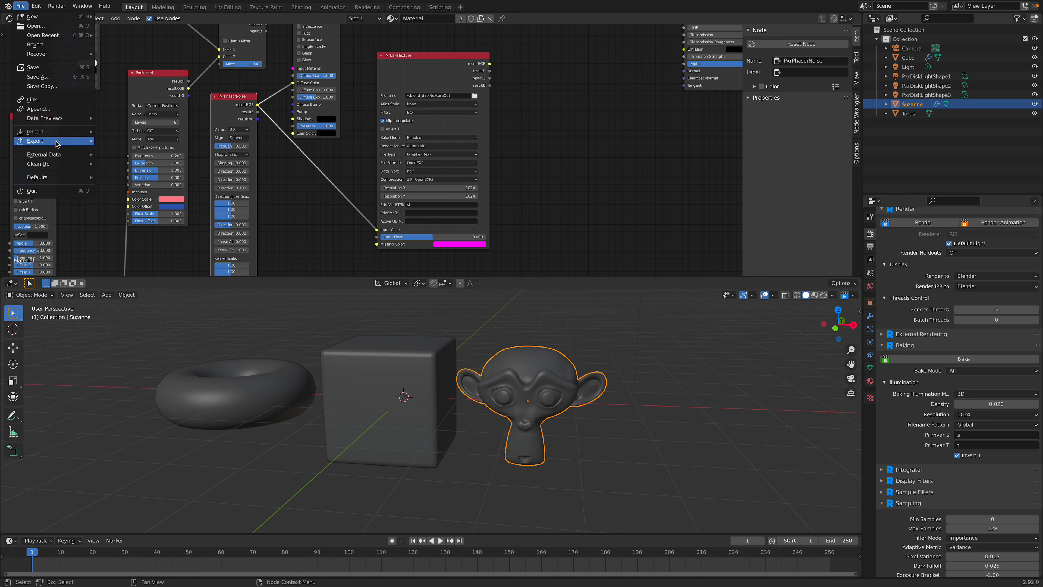
pyautogui.moveTo(68, 142)
pyautogui.click(136, 206)
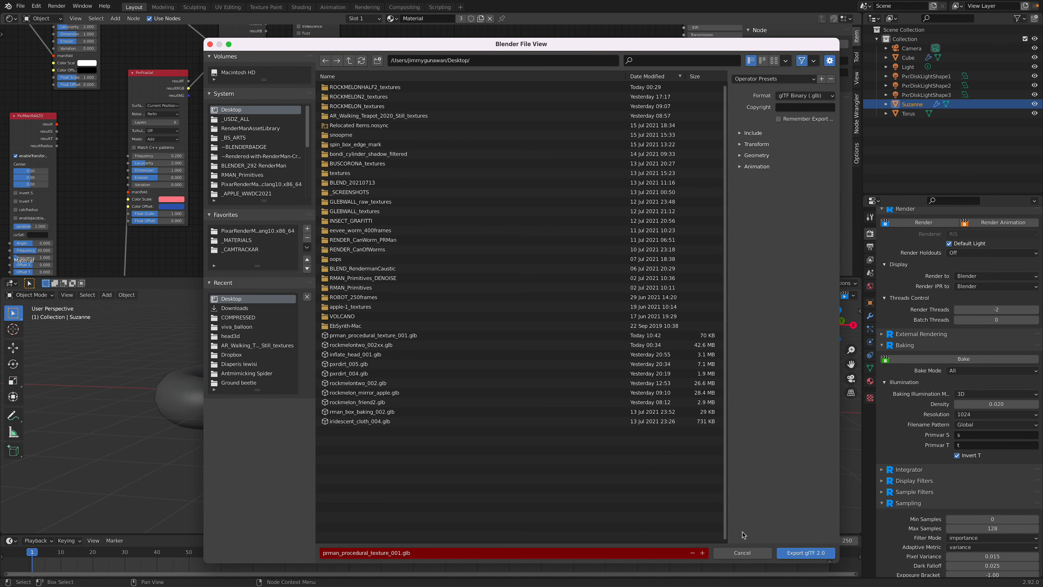
pyautogui.click(805, 552)
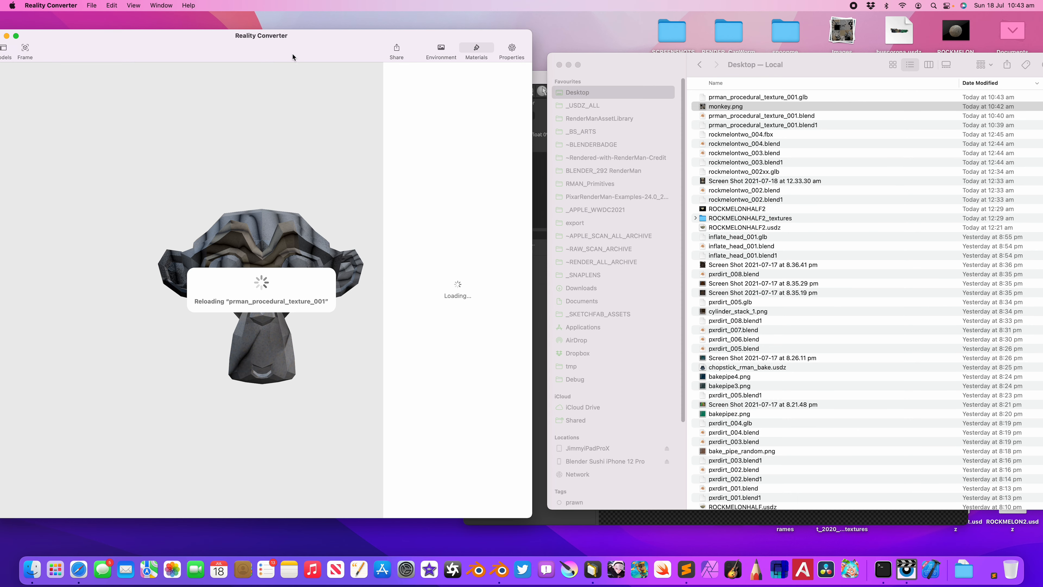
# Step: In Reality Converter, assign monkey.png as the Base Colour texture of the reloaded smooth monkey
pyautogui.moveTo(292, 56); pyautogui.dragTo(359, 72)
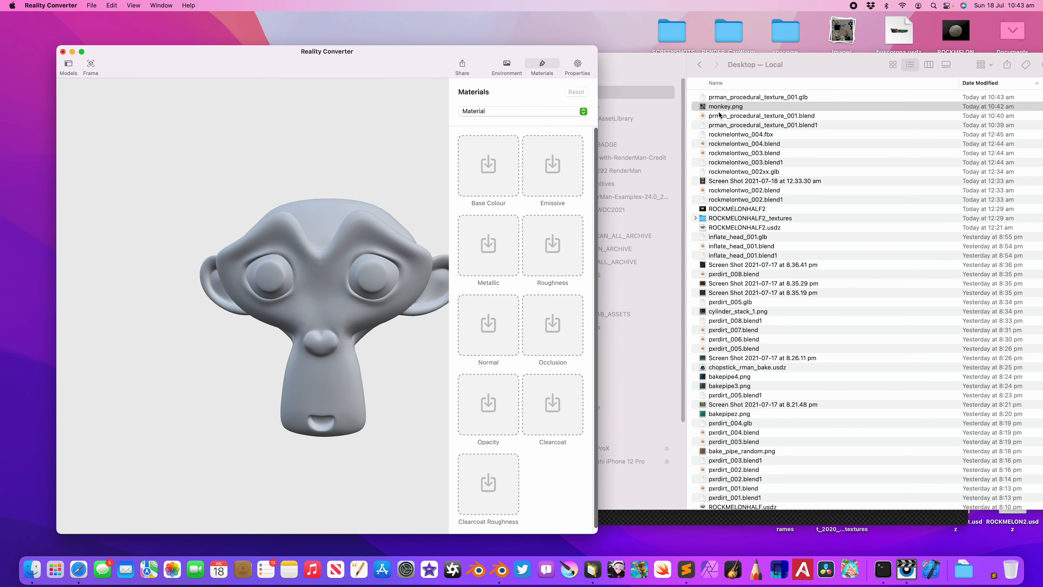
pyautogui.moveTo(572, 149); pyautogui.dragTo(488, 165)
pyautogui.moveTo(412, 236); pyautogui.dragTo(377, 231)
# Step: Compare the objects in Blender's viewport with the textured monkey in Reality Converter from several angles
pyautogui.hotkey('ctrl', 'Right')
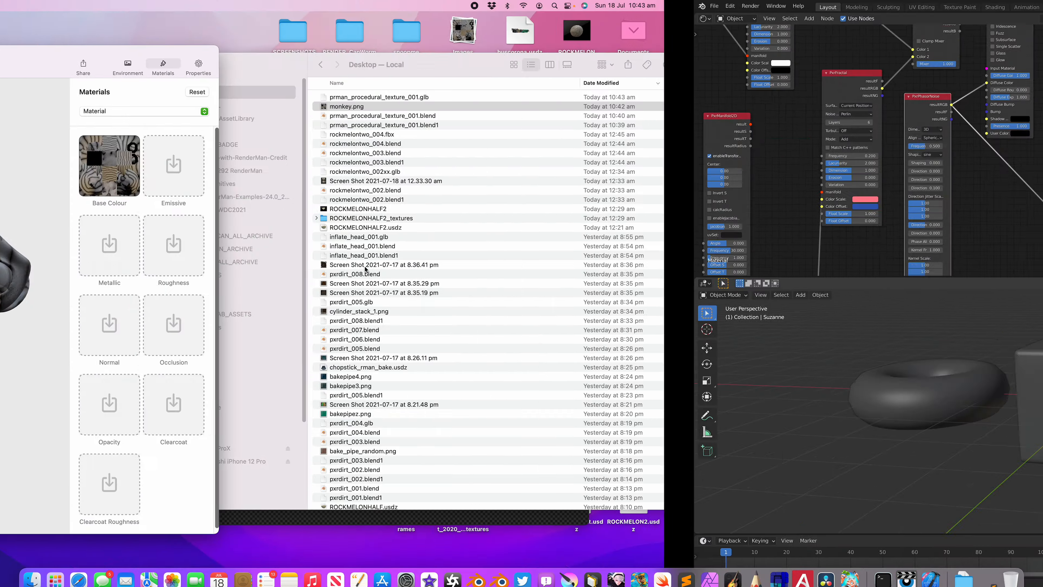
pyautogui.click(277, 381)
pyautogui.moveTo(275, 384); pyautogui.dragTo(286, 401, button='middle')
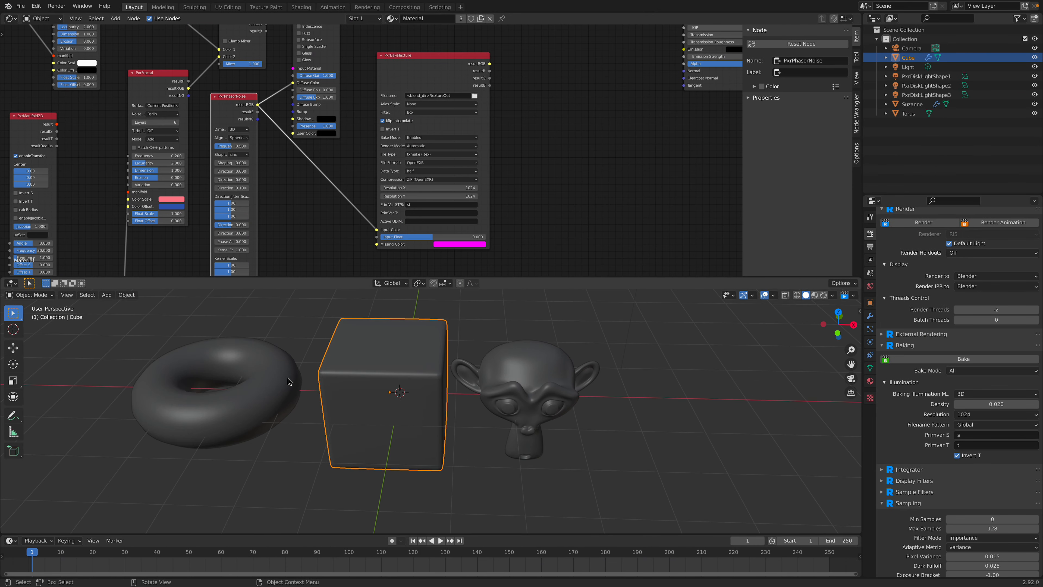
pyautogui.hotkey('ctrl', 'Left')
pyautogui.moveTo(306, 362); pyautogui.dragTo(416, 249)
pyautogui.moveTo(332, 259); pyautogui.dragTo(363, 229)
pyautogui.hotkey('ctrl', 'Right')
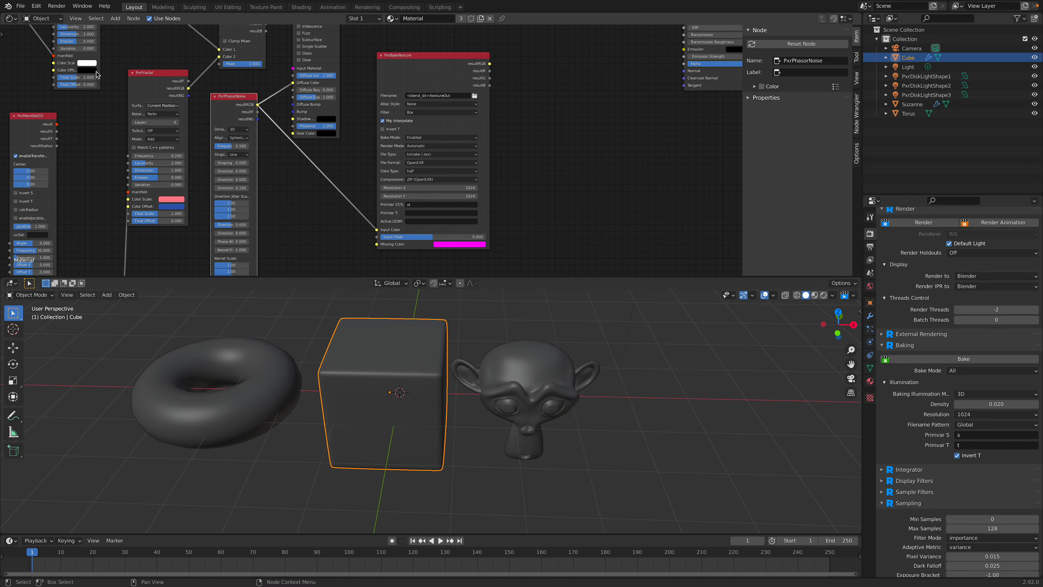
# Step: Save the current file, then save a copy as prman_procedural_texture_002.blend on the Desktop
pyautogui.click(20, 5)
pyautogui.click(37, 69)
pyautogui.click(20, 6)
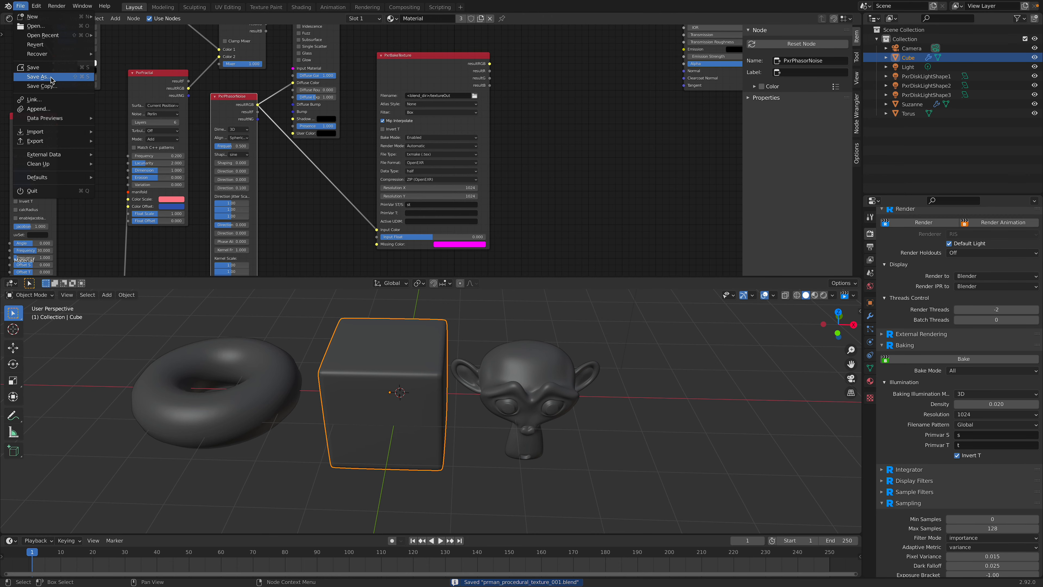
pyautogui.click(37, 78)
pyautogui.click(702, 553)
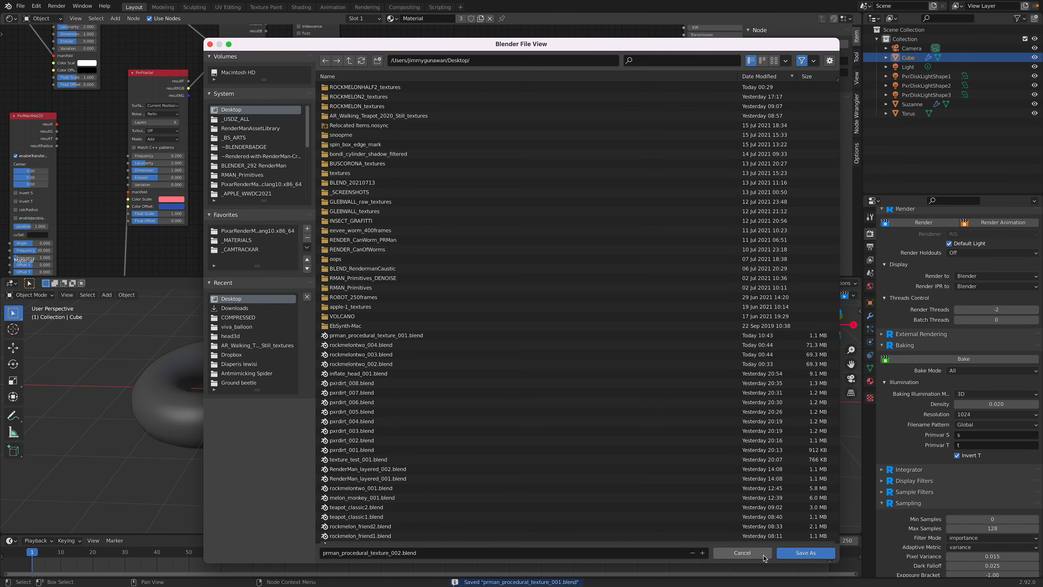
pyautogui.click(805, 553)
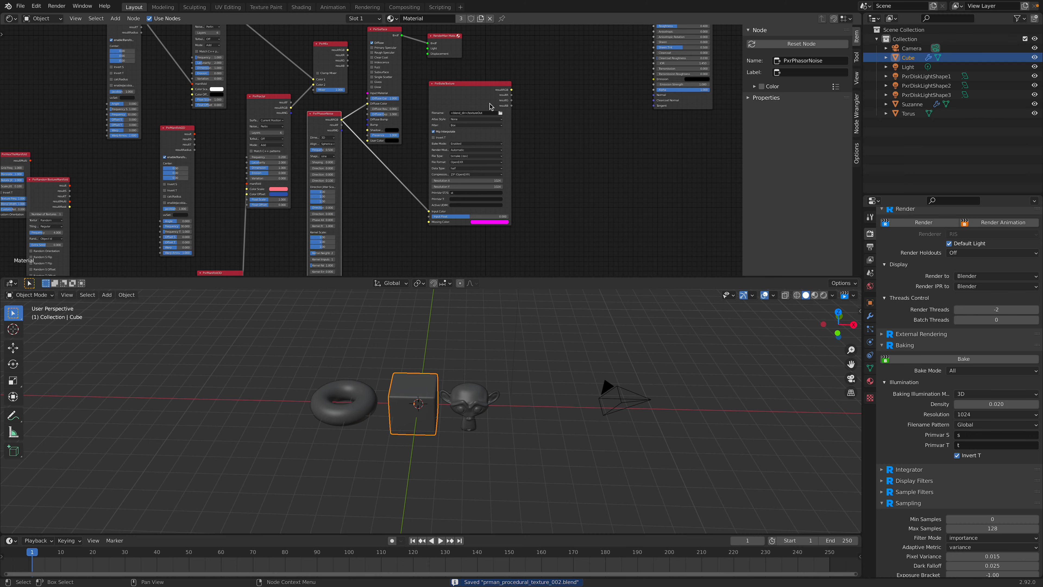
# Step: Disconnect PxrBakeTexture from PxrPhasorNoise and spread the nodes apart to make room beside PxrSurface
pyautogui.moveTo(474, 98); pyautogui.dragTo(526, 112)
pyautogui.moveTo(527, 112); pyautogui.dragTo(527, 176, button='middle')
pyautogui.scroll(3, 509, 144)
pyautogui.moveTo(469, 90); pyautogui.dragTo(546, 69)
pyautogui.moveTo(405, 78); pyautogui.dragTo(472, 57)
pyautogui.moveTo(489, 143); pyautogui.dragTo(610, 89, button='middle')
pyautogui.scroll(2, 491, 123)
pyautogui.click(623, 156)
pyautogui.keyDown('ctrl'); pyautogui.moveTo(561, 181); pyautogui.dragTo(529, 228, button='right'); pyautogui.keyUp('ctrl')
pyautogui.moveTo(427, 144); pyautogui.dragTo(470, 192, button='middle')
pyautogui.scroll(3, 470, 190)
pyautogui.moveTo(426, 154); pyautogui.dragTo(459, 130)
pyautogui.scroll(-3, 467, 137)
pyautogui.scroll(2, 509, 133)
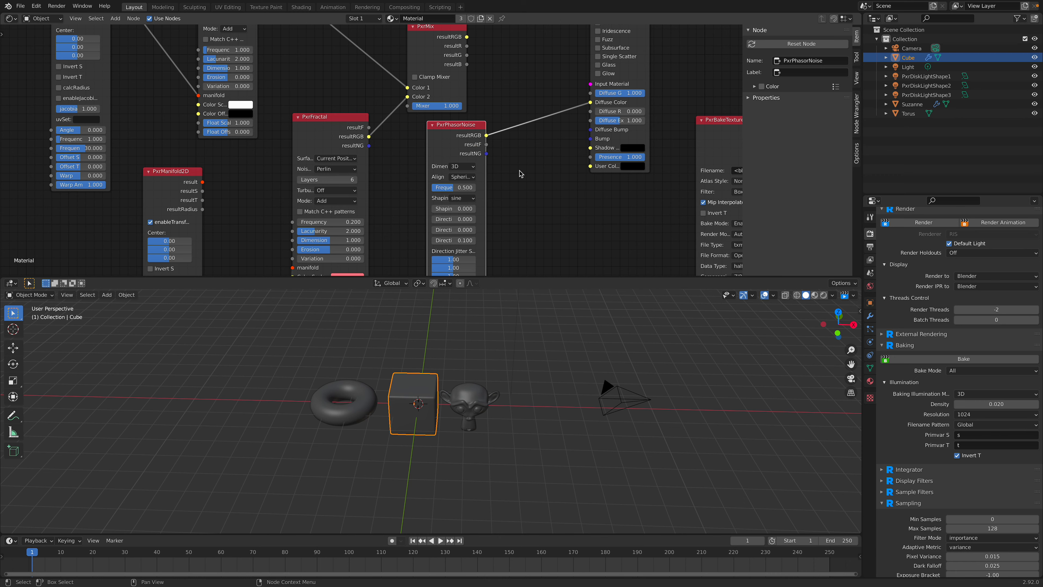
# Step: Add a RenderMan PxrDisplace displacement node between PxrPhasorNoise and PxrBakeTexture
pyautogui.hotkey('shift', 'a')
pyautogui.moveTo(521, 274)
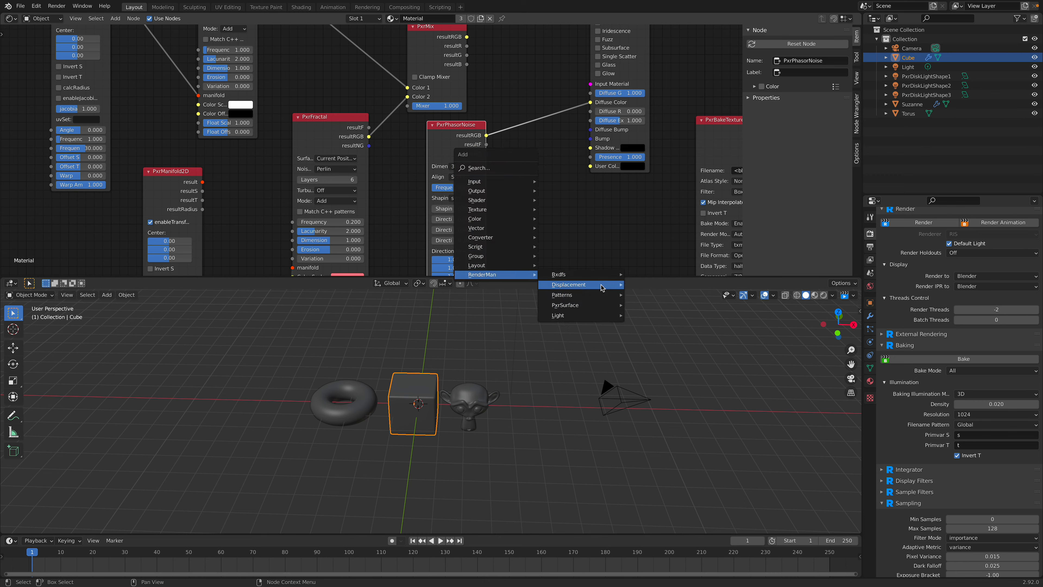
pyautogui.moveTo(587, 275)
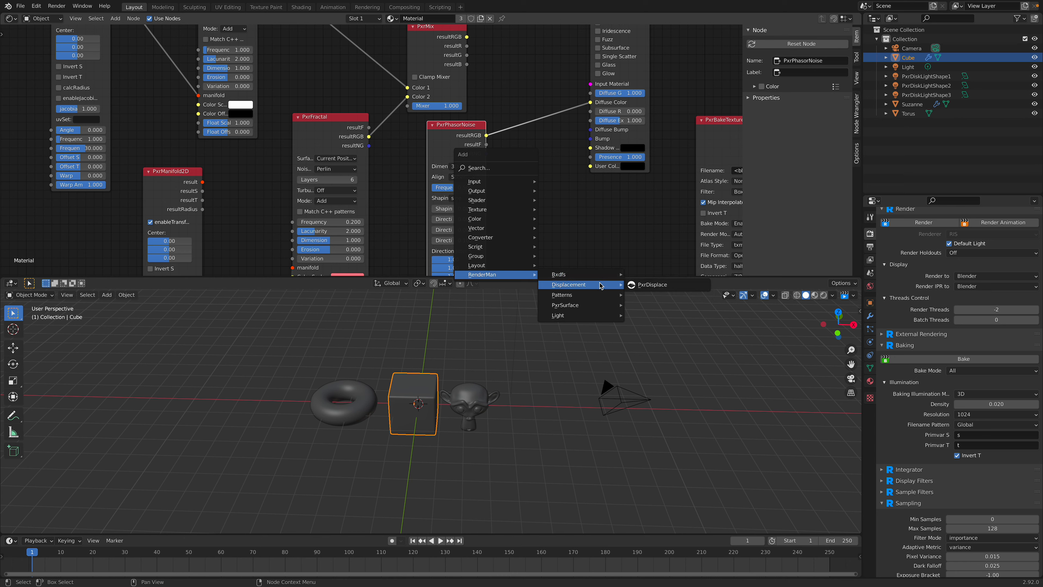
pyautogui.click(641, 285)
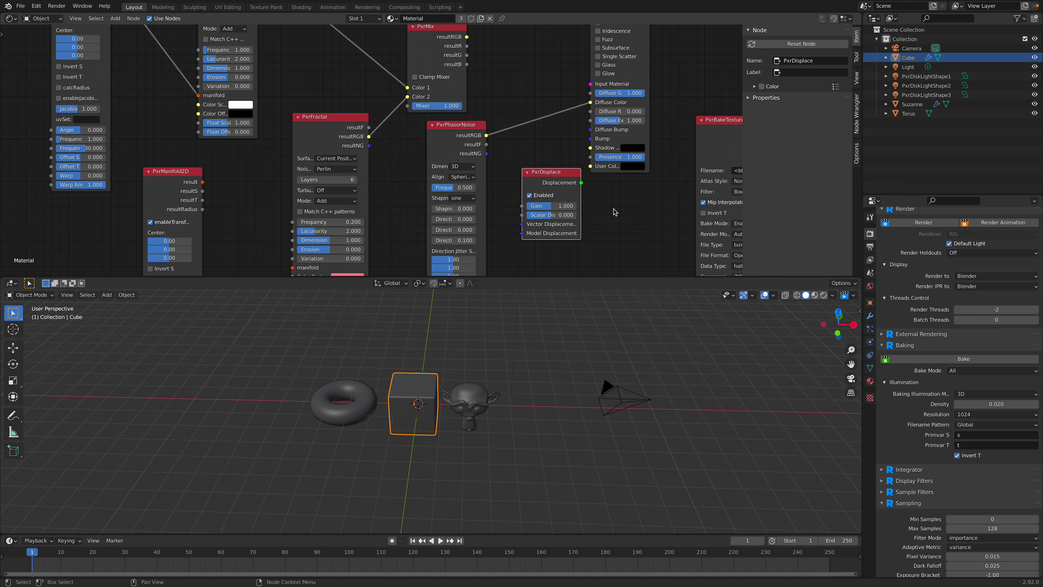
# Step: Connect PxrPhasorNoise's resultF to PxrDisplace's Scalar Displacement, and its Displacement output to the RenderMan Material output
pyautogui.click(571, 88)
pyautogui.moveTo(603, 44); pyautogui.dragTo(662, 43)
pyautogui.moveTo(486, 36); pyautogui.dragTo(465, 33)
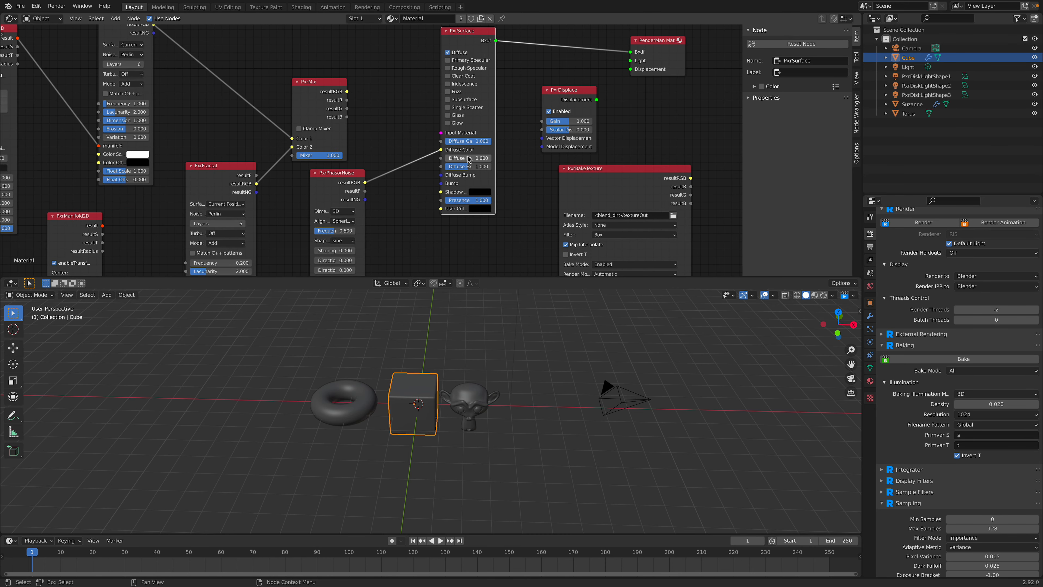
pyautogui.moveTo(364, 192); pyautogui.dragTo(542, 131)
pyautogui.moveTo(596, 100); pyautogui.dragTo(616, 86)
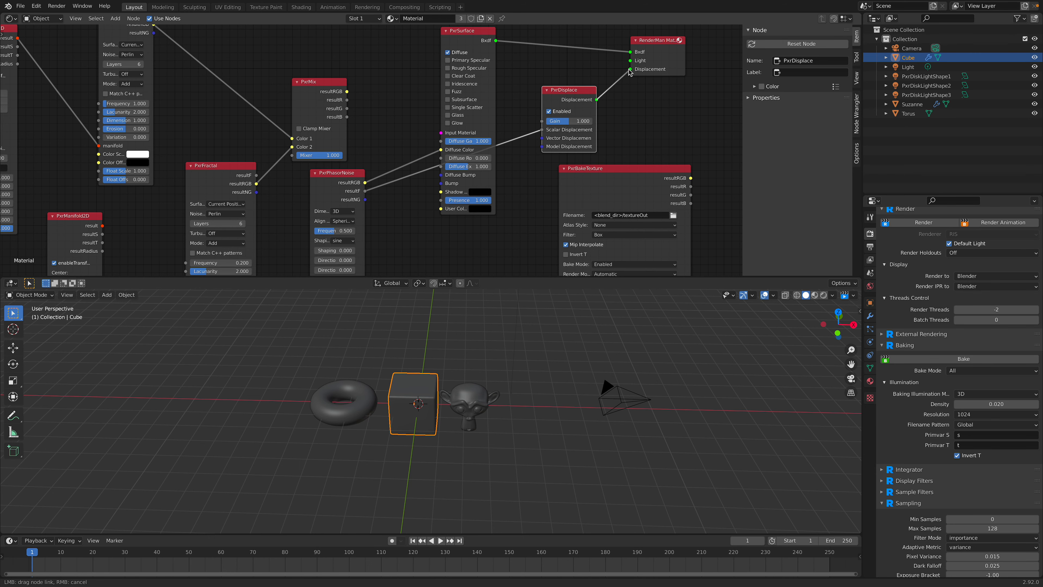
# Step: Move Suzanne about 0.22 m along X, away from the cube
pyautogui.scroll(6, 530, 329)
pyautogui.click(534, 362)
pyautogui.press('g')
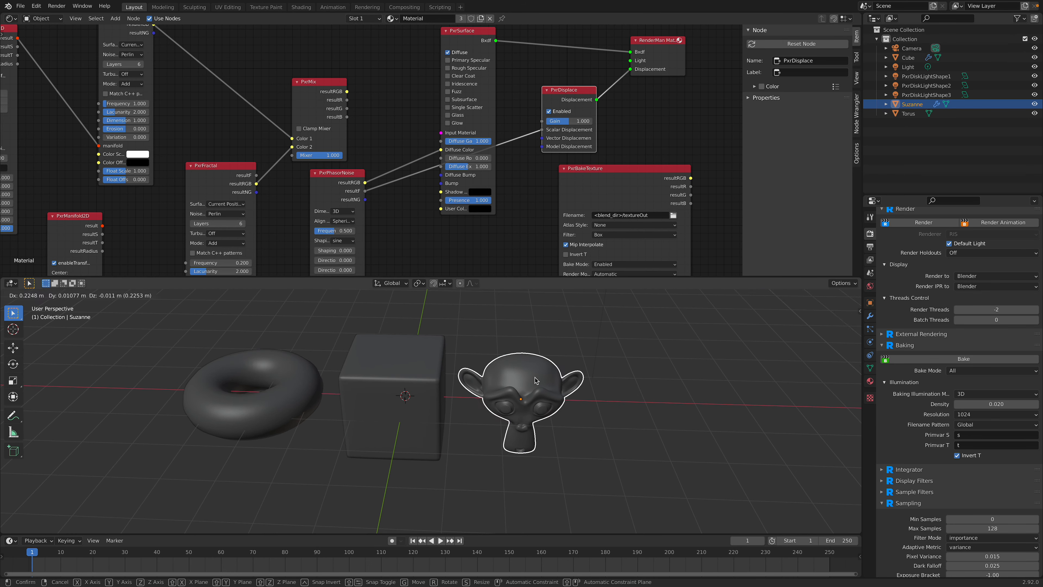
pyautogui.click(562, 308)
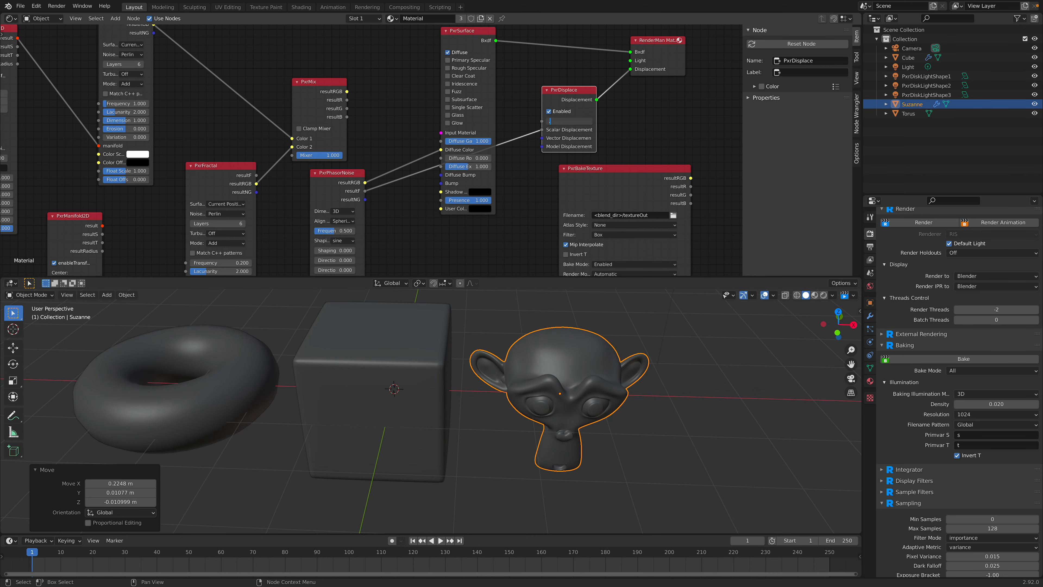
# Step: Set the PxrDisplace gain to 0.1 and save the file
pyautogui.moveTo(518, 376)
pyautogui.mouseDown(button='middle')
pyautogui.moveTo(506, 353)
pyautogui.moveTo(535, 348)
pyautogui.mouseUp(button='middle')
pyautogui.hotkey('ctrl', 's')
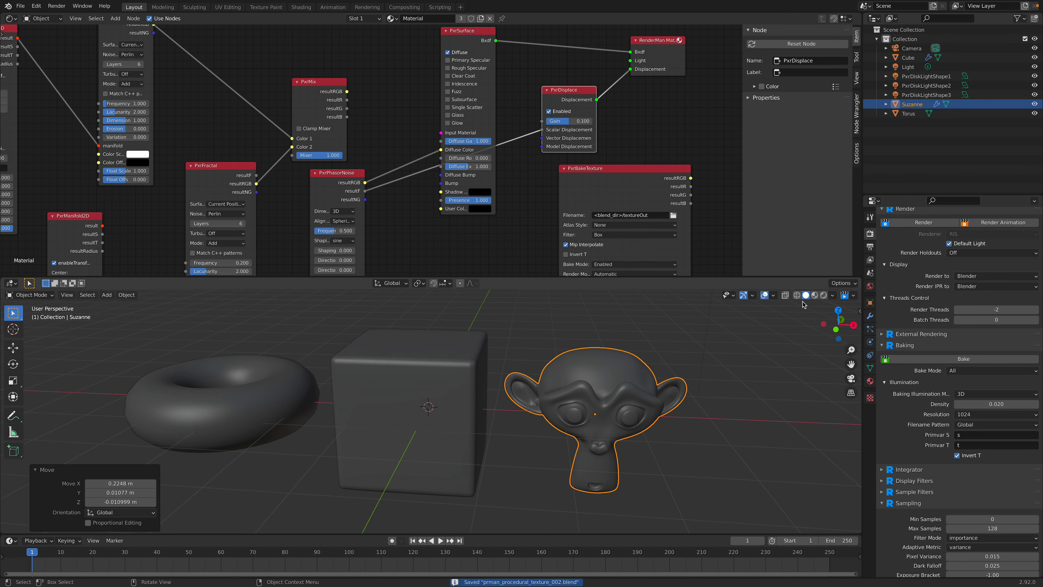
# Step: Start the RenderMan viewport render, deselect Suzanne and examine the noise displacement on the three objects
pyautogui.click(823, 295)
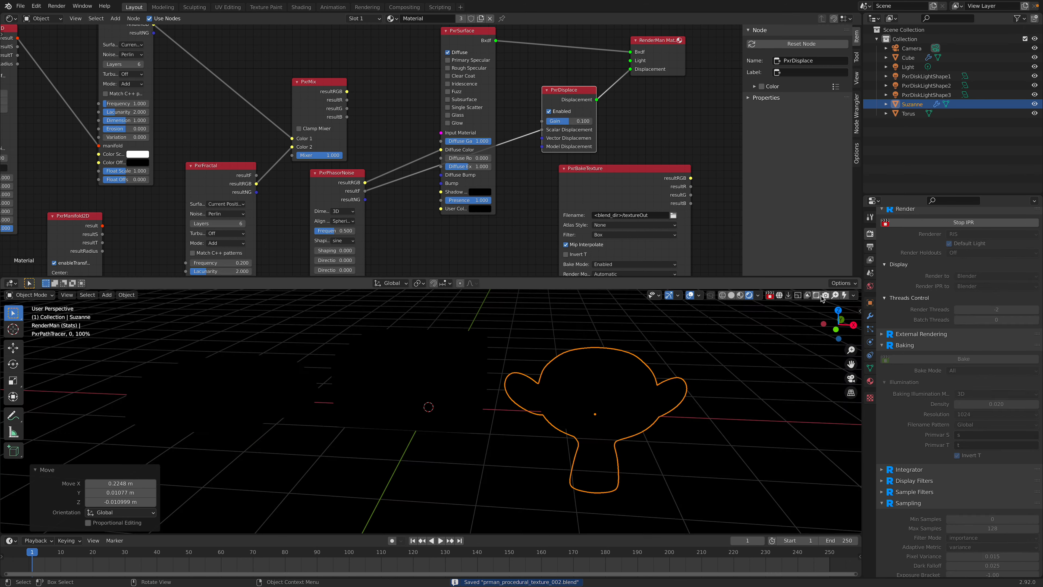
pyautogui.click(558, 334)
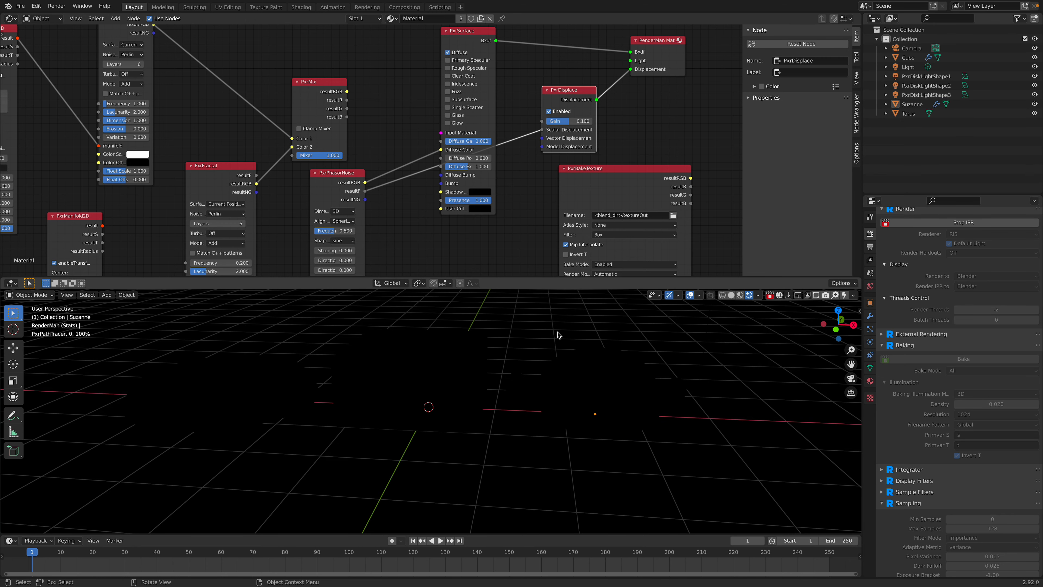
pyautogui.moveTo(552, 336); pyautogui.dragTo(551, 336, button='middle')
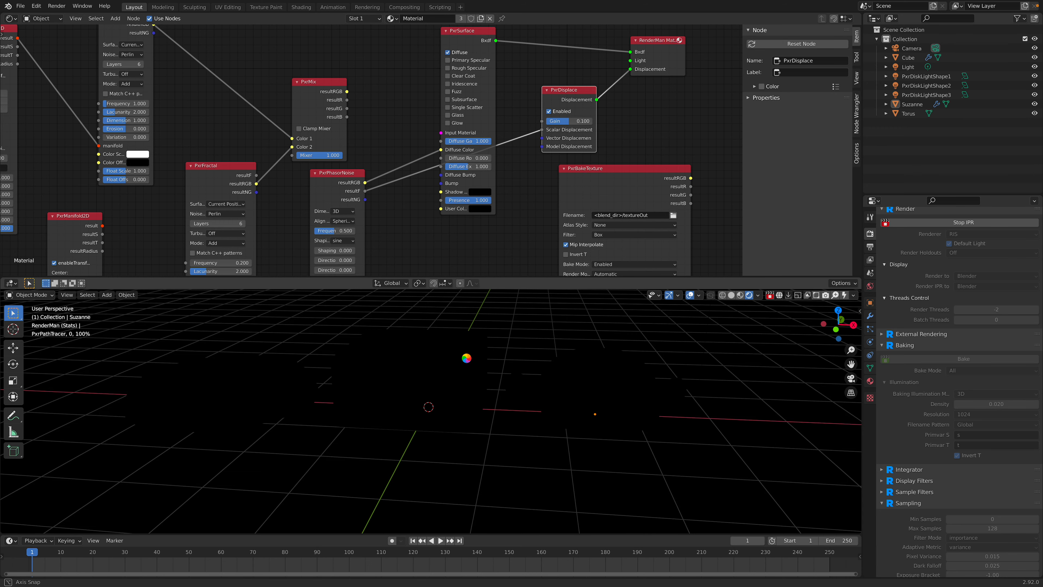
pyautogui.moveTo(466, 357); pyautogui.dragTo(466, 360, button='middle')
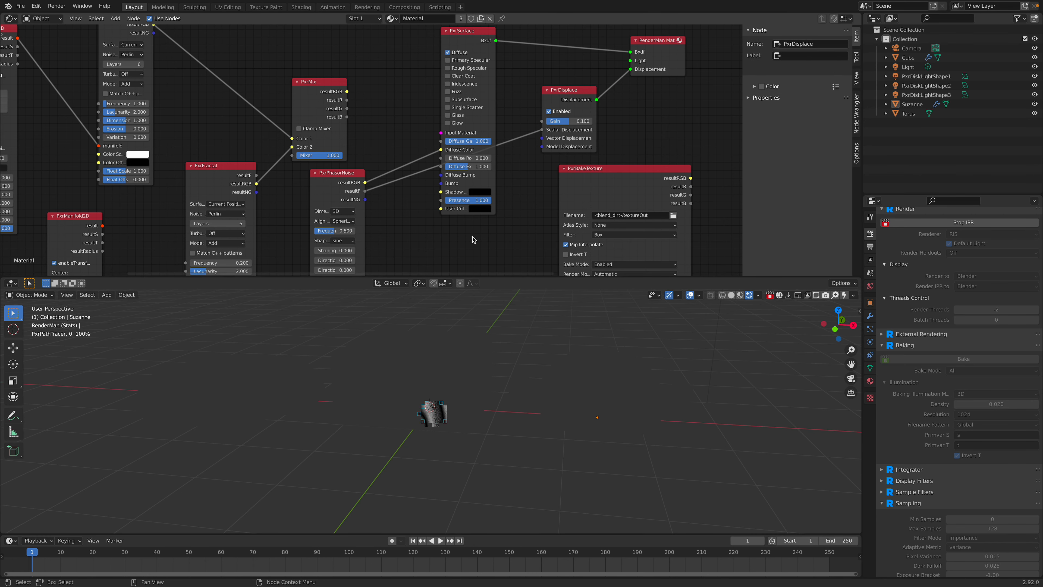
pyautogui.moveTo(496, 241); pyautogui.dragTo(501, 199, button='middle')
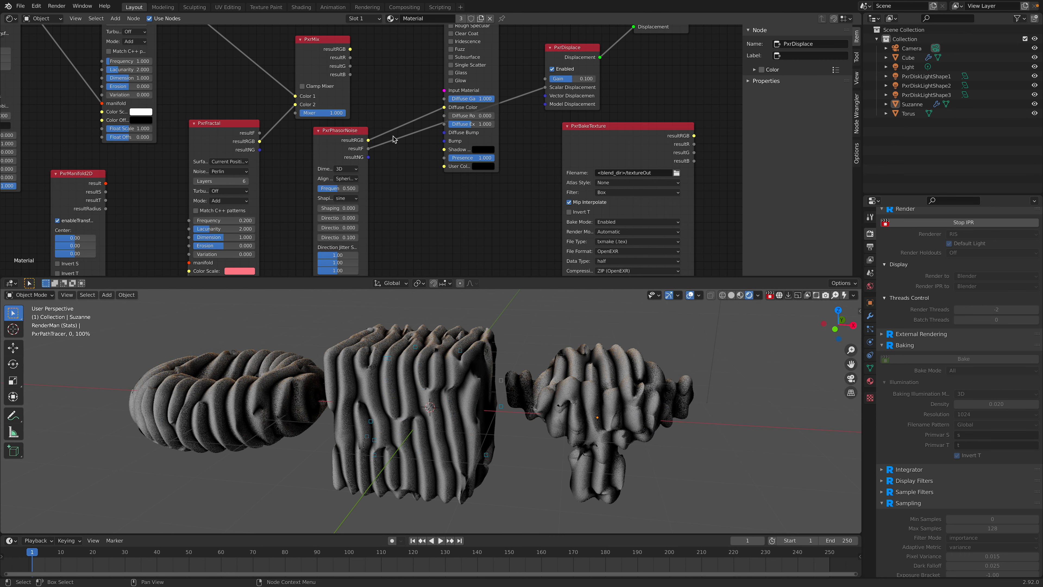
# Step: Save the file and stop the interactive RenderMan viewport render
pyautogui.click(20, 6)
pyautogui.click(35, 68)
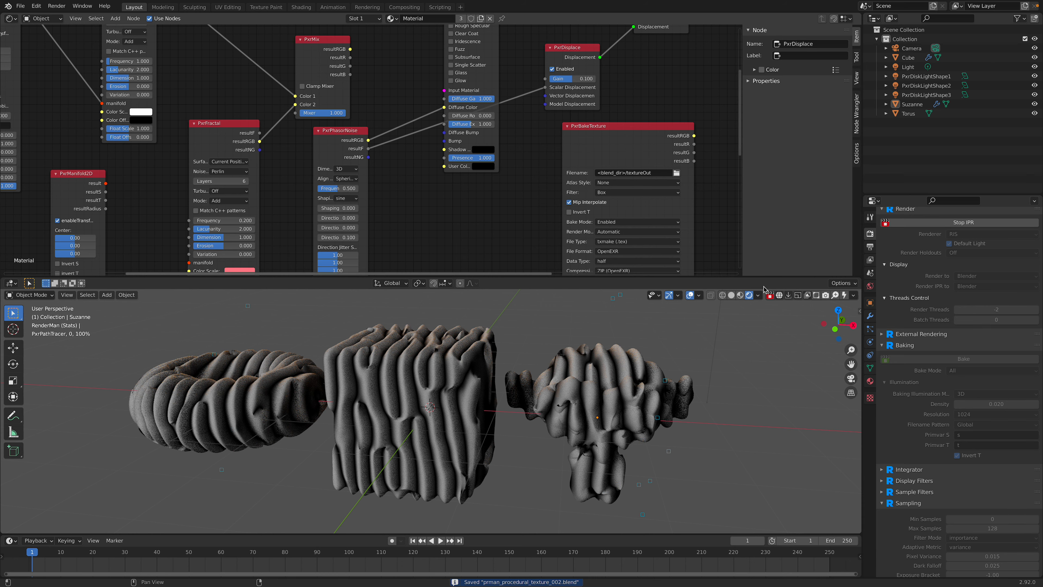
pyautogui.click(769, 295)
# Step: Disconnect PxrDisplace from the RenderMan Material output and move it below PxrSurface
pyautogui.scroll(-4, 528, 112)
pyautogui.moveTo(528, 112); pyautogui.dragTo(492, 127, button='middle')
pyautogui.moveTo(525, 83); pyautogui.dragTo(467, 184)
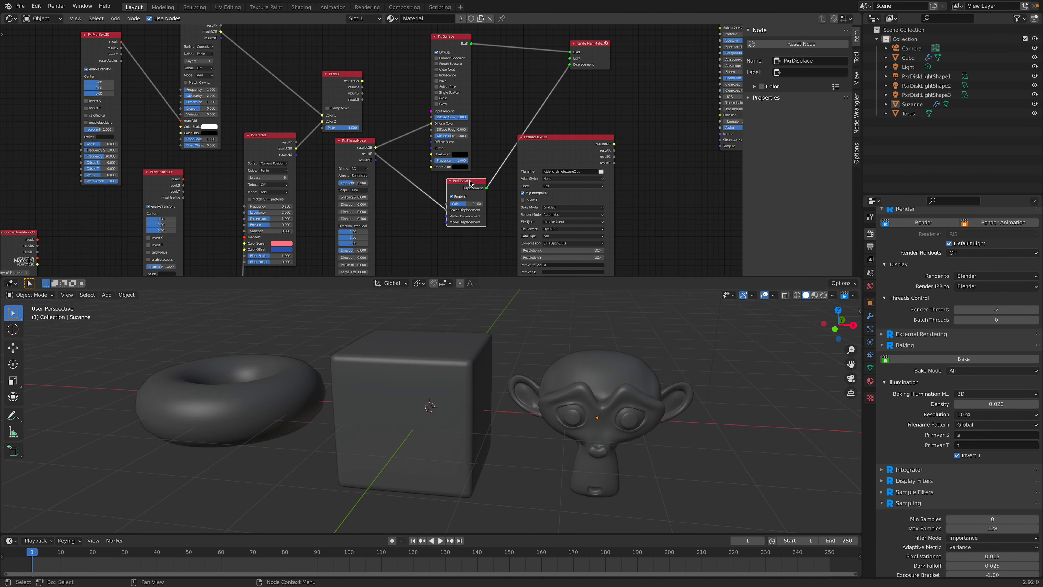
pyautogui.keyDown('ctrl'); pyautogui.moveTo(507, 140); pyautogui.dragTo(463, 185, button='right'); pyautogui.keyUp('ctrl')
pyautogui.moveTo(451, 188); pyautogui.dragTo(446, 198)
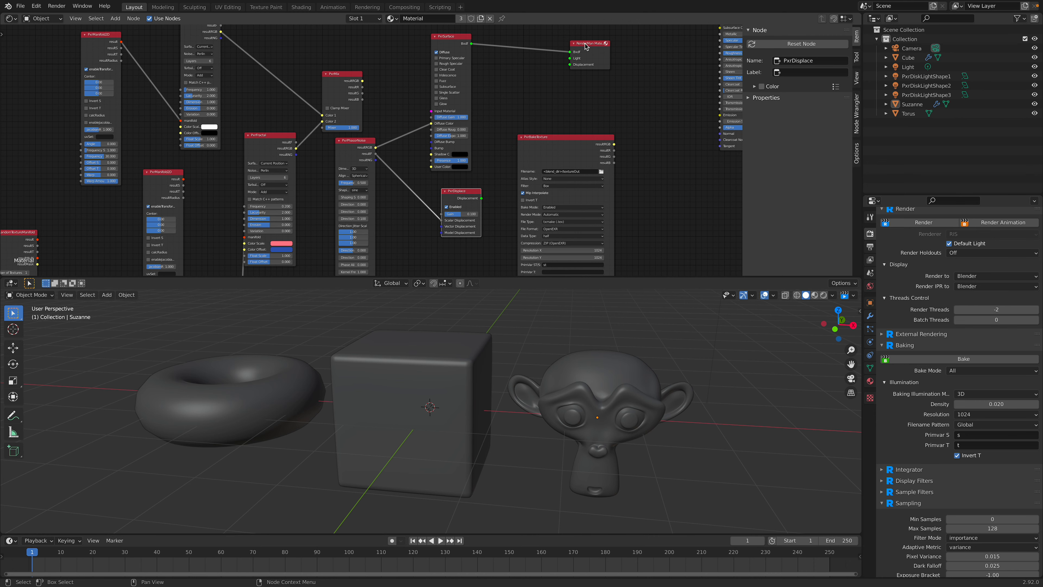
# Step: Shift the material output, PxrSurface and PxrBakeTexture nodes aside and enable Primary Specular on PxrSurface
pyautogui.moveTo(586, 44); pyautogui.dragTo(631, 45)
pyautogui.moveTo(461, 43); pyautogui.dragTo(519, 44)
pyautogui.moveTo(562, 144); pyautogui.dragTo(615, 155)
pyautogui.scroll(3, 591, 147)
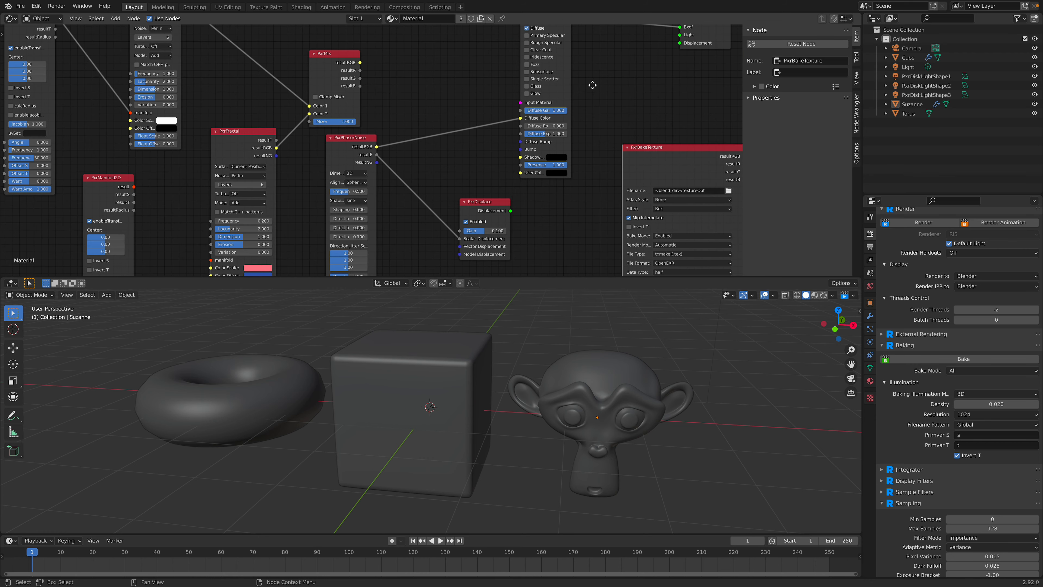
pyautogui.moveTo(593, 84); pyautogui.dragTo(567, 124, button='middle')
pyautogui.scroll(2, 558, 111)
pyautogui.click(523, 62)
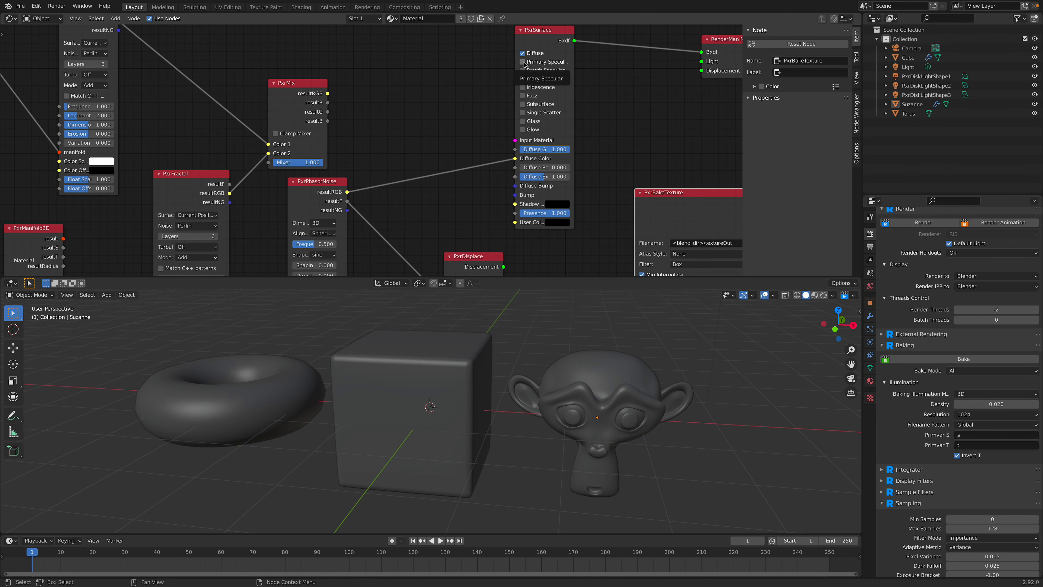
# Step: Set the PxrPhasorNoise frequency to 2
pyautogui.moveTo(428, 218); pyautogui.dragTo(452, 155, button='middle')
pyautogui.moveTo(493, 196); pyautogui.dragTo(464, 168)
pyautogui.moveTo(362, 182); pyautogui.dragTo(370, 171, button='middle')
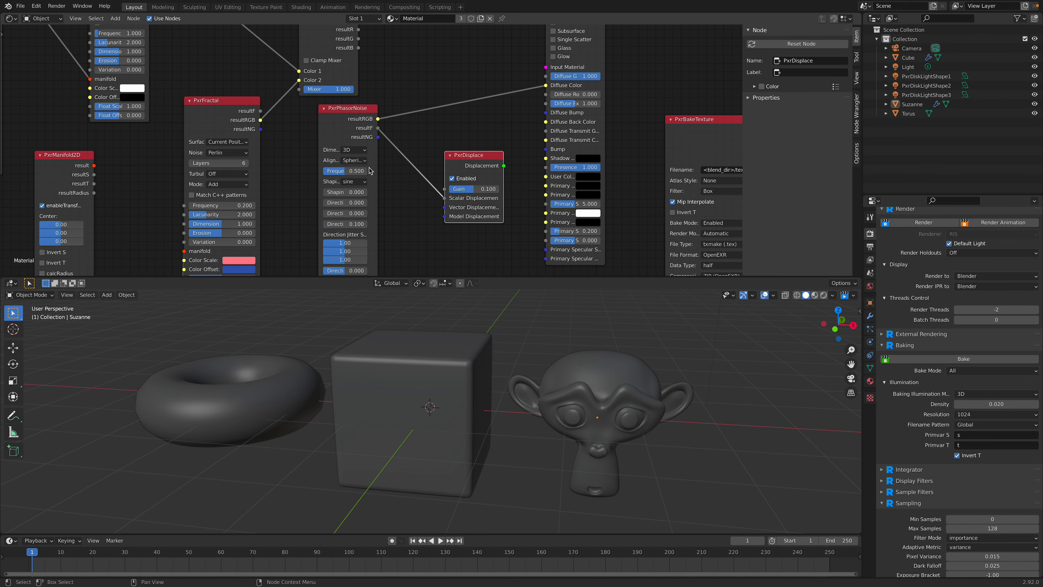
pyautogui.click(356, 171)
pyautogui.write('2')
pyautogui.press('Return')
# Step: Move the PxrHexTileManifold node from the far end of the node tree to the empty area above PxrMix
pyautogui.scroll(-1, 415, 181)
pyautogui.moveTo(416, 180); pyautogui.dragTo(452, 57, button='middle')
pyautogui.moveTo(344, 183); pyautogui.dragTo(369, 77, button='middle')
pyautogui.moveTo(222, 162); pyautogui.dragTo(226, 121)
pyautogui.moveTo(225, 121); pyautogui.dragTo(336, 164, button='middle')
pyautogui.click(225, 140)
pyautogui.moveTo(146, 192); pyautogui.dragTo(189, 151)
pyautogui.moveTo(194, 140); pyautogui.dragTo(257, 155, button='middle')
pyautogui.moveTo(172, 154); pyautogui.dragTo(179, 115)
pyautogui.press('Home')
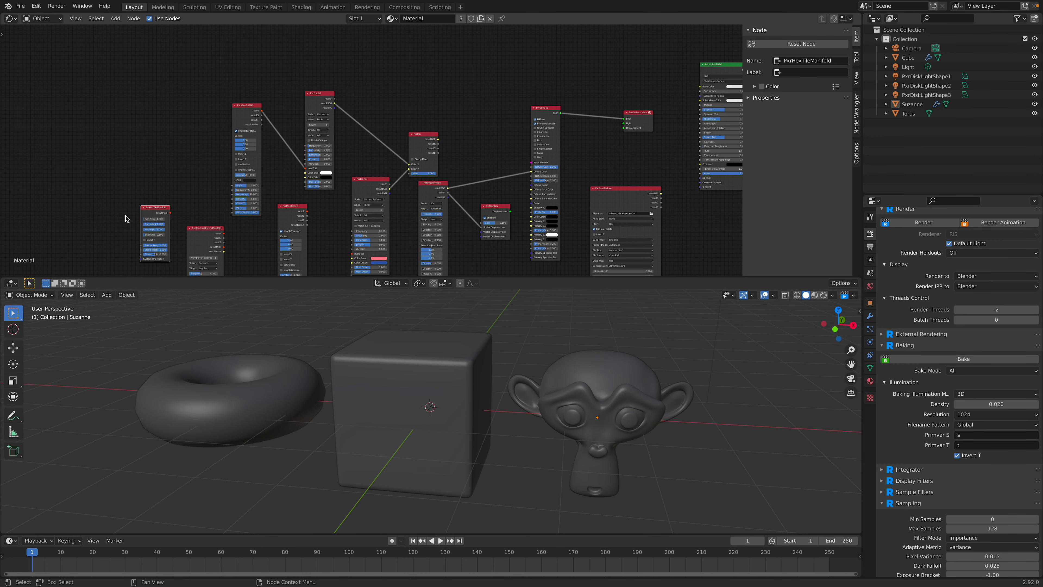
pyautogui.moveTo(150, 211); pyautogui.dragTo(410, 53)
pyautogui.scroll(5, 410, 82)
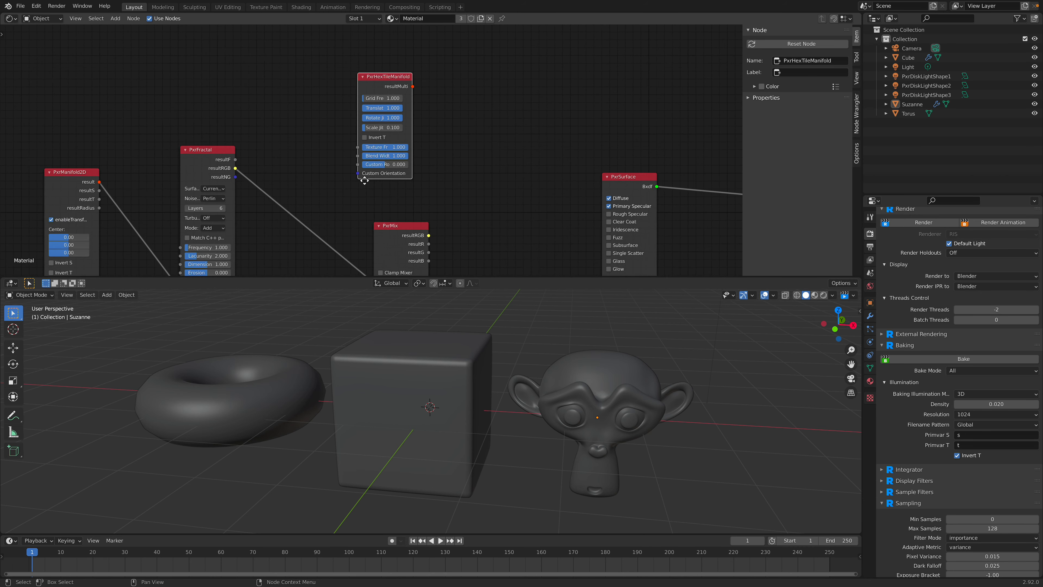
pyautogui.moveTo(476, 117); pyautogui.dragTo(432, 129, button='middle')
pyautogui.moveTo(336, 76); pyautogui.dragTo(311, 77)
# Step: Add a PxrMultiTexture node, with its resultRGB feeding PxrSurface's Diffuse Color
pyautogui.hotkey('shift', 'a')
pyautogui.click(445, 26)
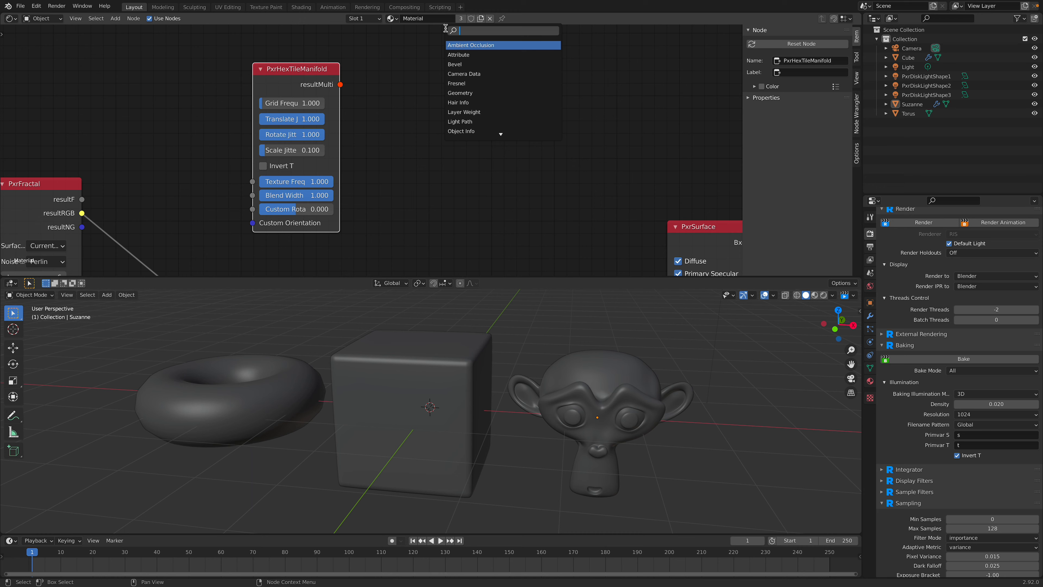
pyautogui.write('mlt')
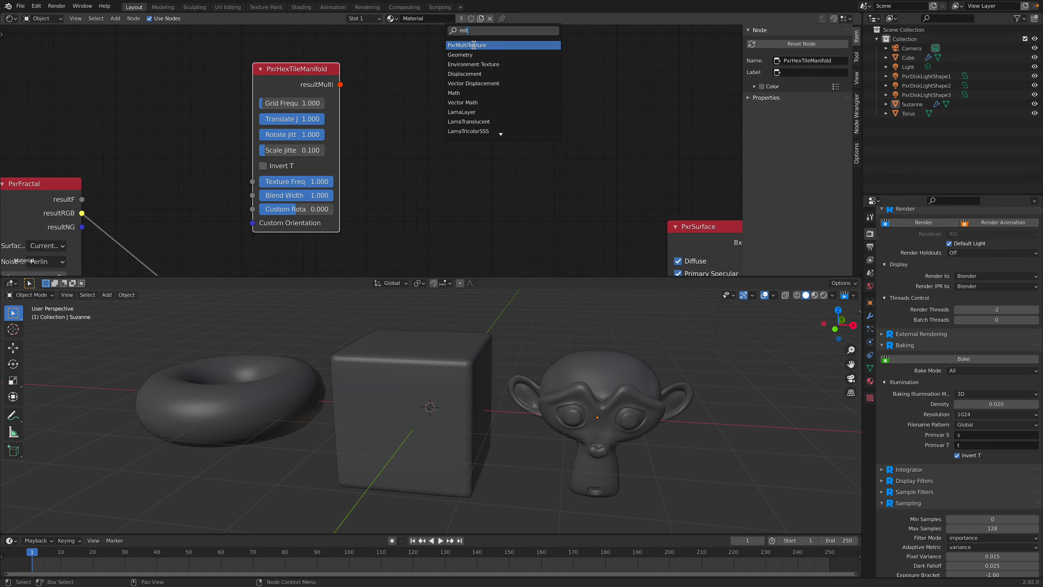
pyautogui.click(473, 44)
pyautogui.scroll(-3, 458, 132)
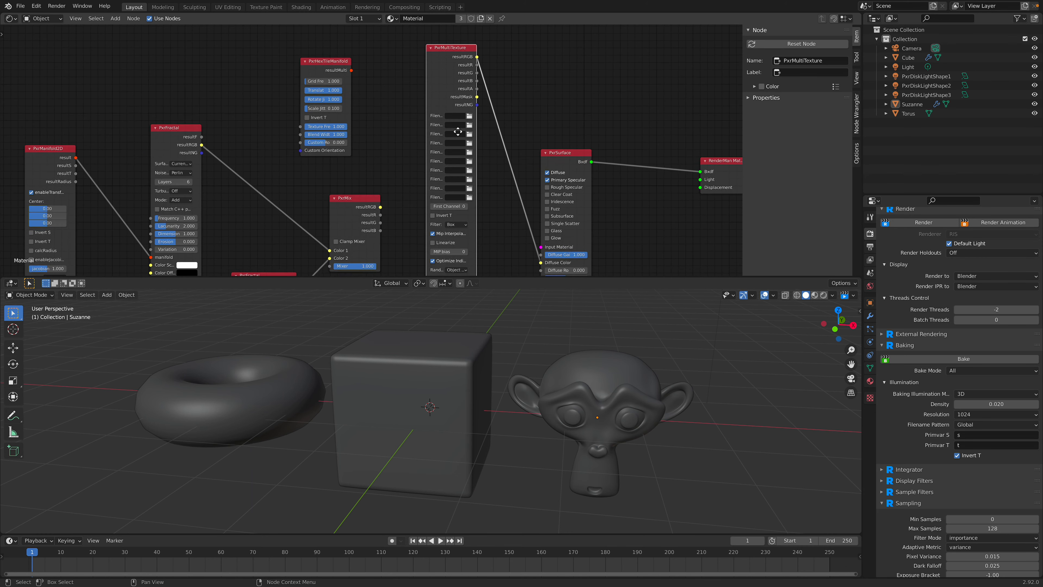
# Step: Make room around the PxrMultiTexture node and widen it to enlarge its filename fields
pyautogui.moveTo(458, 132); pyautogui.dragTo(444, 85, button='middle')
pyautogui.moveTo(561, 103); pyautogui.dragTo(582, 59)
pyautogui.moveTo(495, 113); pyautogui.dragTo(494, 179, button='middle')
pyautogui.moveTo(424, 85); pyautogui.dragTo(430, 29)
pyautogui.moveTo(431, 80); pyautogui.dragTo(419, 115, button='middle')
pyautogui.scroll(3, 420, 115)
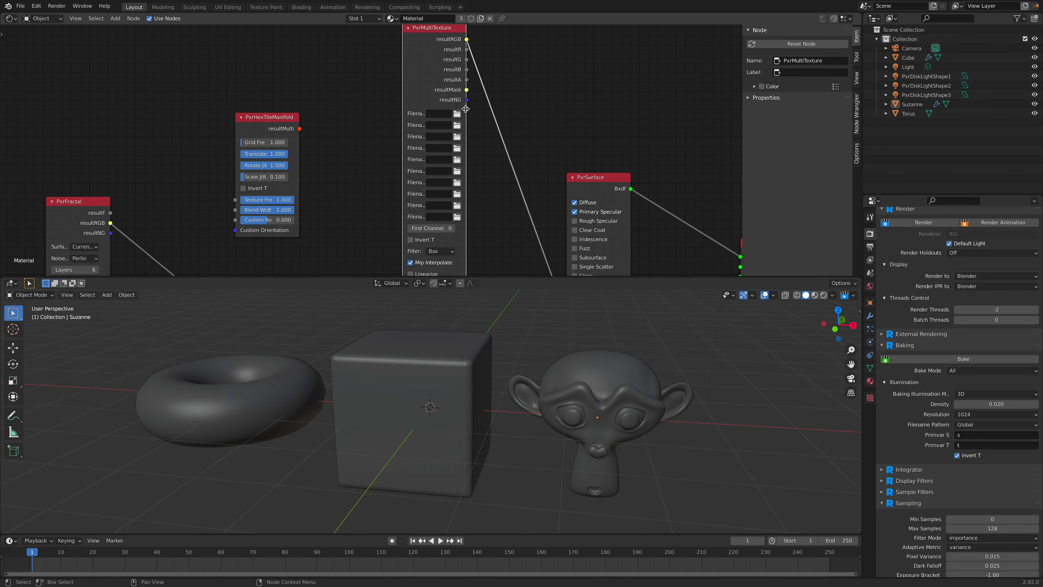
pyautogui.moveTo(465, 109); pyautogui.dragTo(512, 112)
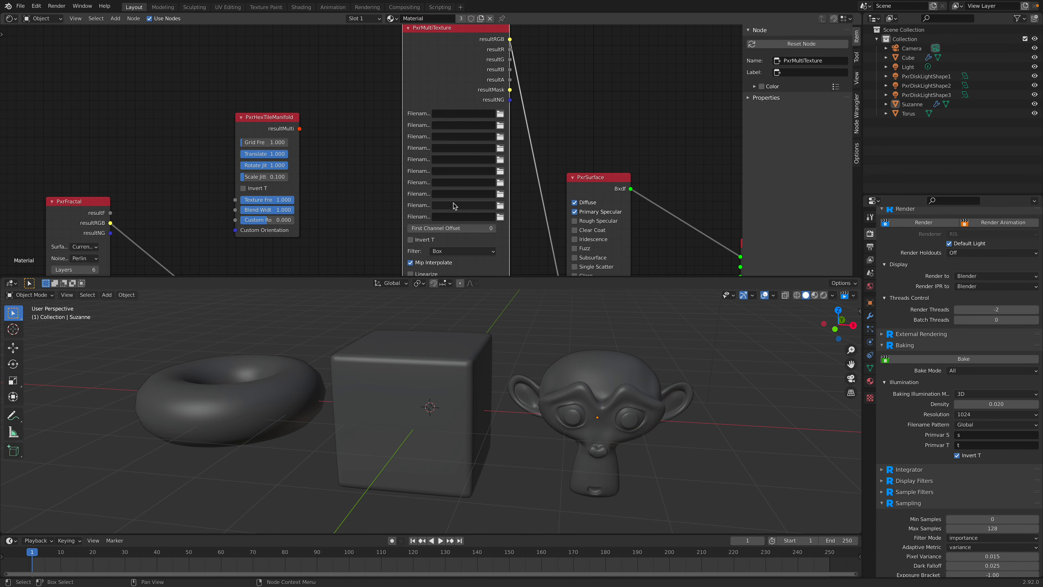
# Step: Reposition PxrMix and PxrHexTileManifold clear of the PxrMultiTexture node
pyautogui.moveTo(454, 205); pyautogui.dragTo(482, 141, button='middle')
pyautogui.moveTo(290, 53); pyautogui.dragTo(328, 108)
pyautogui.moveTo(339, 238); pyautogui.dragTo(336, 152, button='middle')
pyautogui.moveTo(326, 148); pyautogui.dragTo(307, 163)
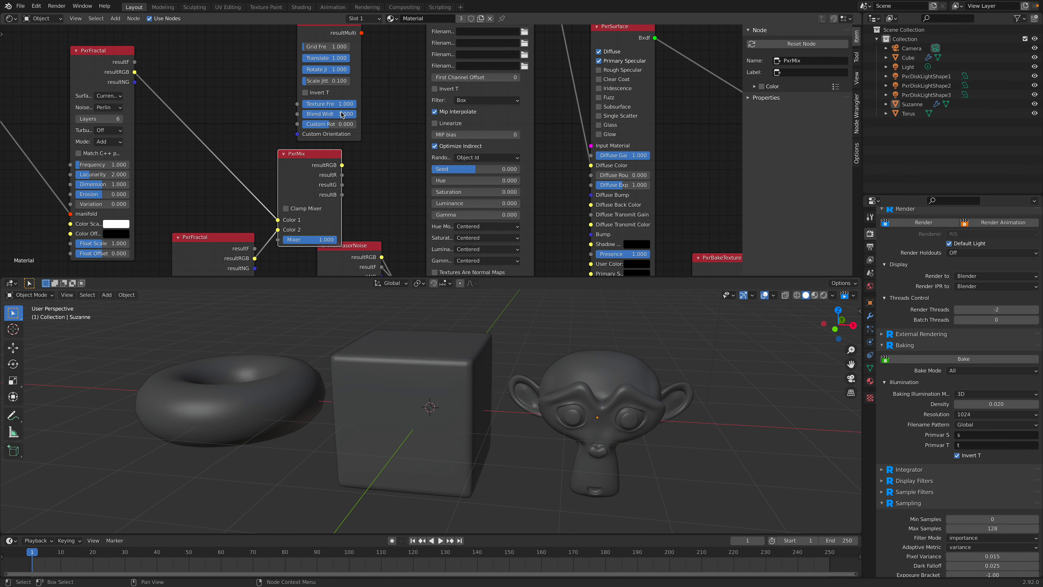
pyautogui.scroll(-2, 331, 136)
pyautogui.moveTo(337, 138); pyautogui.dragTo(336, 157, button='middle')
pyautogui.moveTo(328, 61); pyautogui.dragTo(332, 56)
pyautogui.scroll(-4, 364, 108)
pyautogui.moveTo(451, 88); pyautogui.dragTo(450, 83, button='middle')
pyautogui.click(445, 123)
pyautogui.press('g')
pyautogui.click(451, 106)
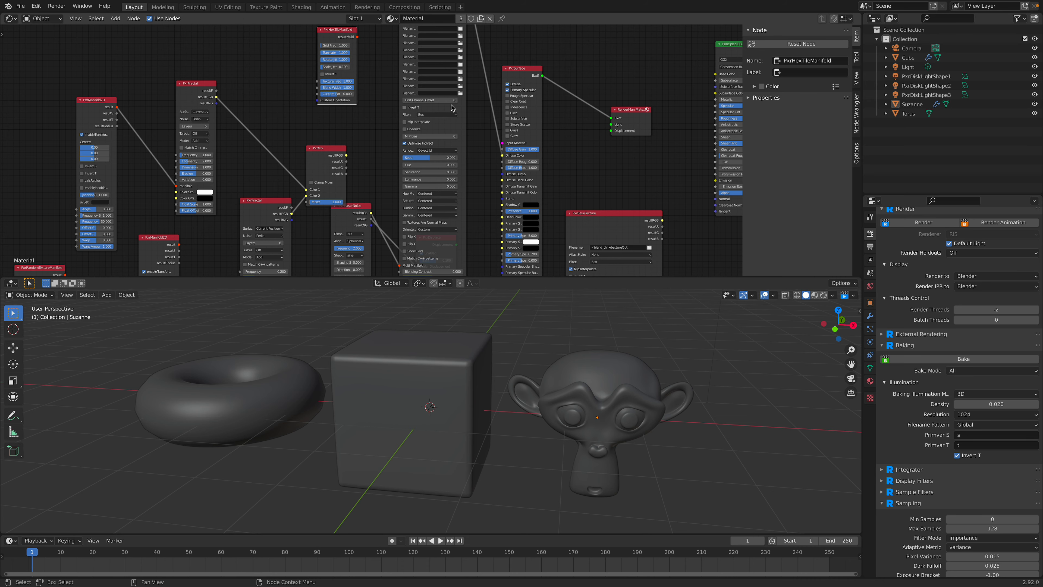
# Step: Connect PxrHexTileManifold's resultMulti output to PxrMultiTexture's Multi Manifold input
pyautogui.moveTo(464, 125); pyautogui.dragTo(471, 216)
pyautogui.moveTo(413, 144); pyautogui.dragTo(369, 104, button='middle')
pyautogui.moveTo(354, 189); pyautogui.dragTo(329, 218)
pyautogui.moveTo(353, 135); pyautogui.dragTo(322, 204, button='middle')
pyautogui.scroll(3, 324, 80)
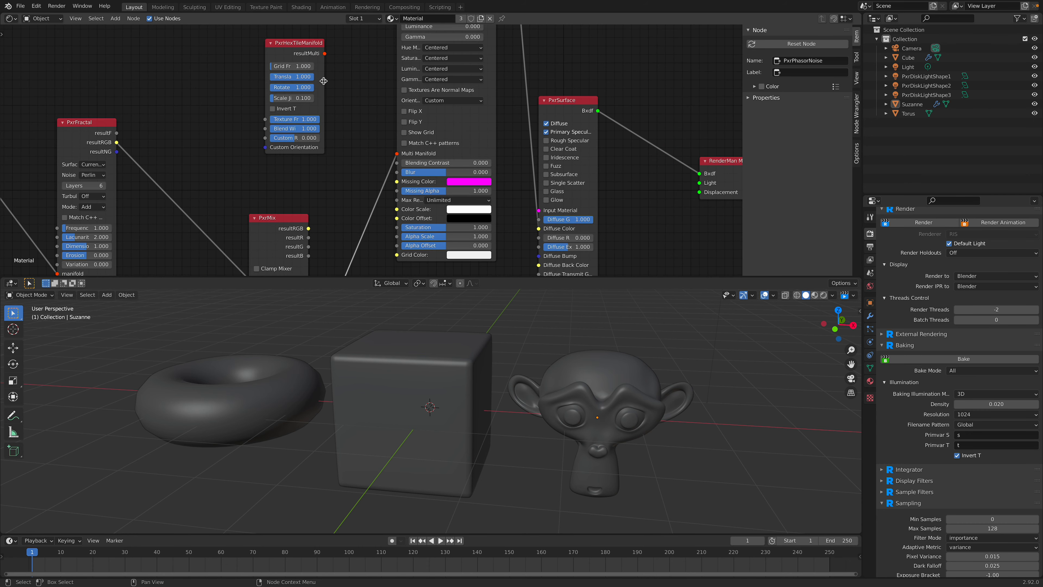
pyautogui.moveTo(324, 53); pyautogui.dragTo(397, 153)
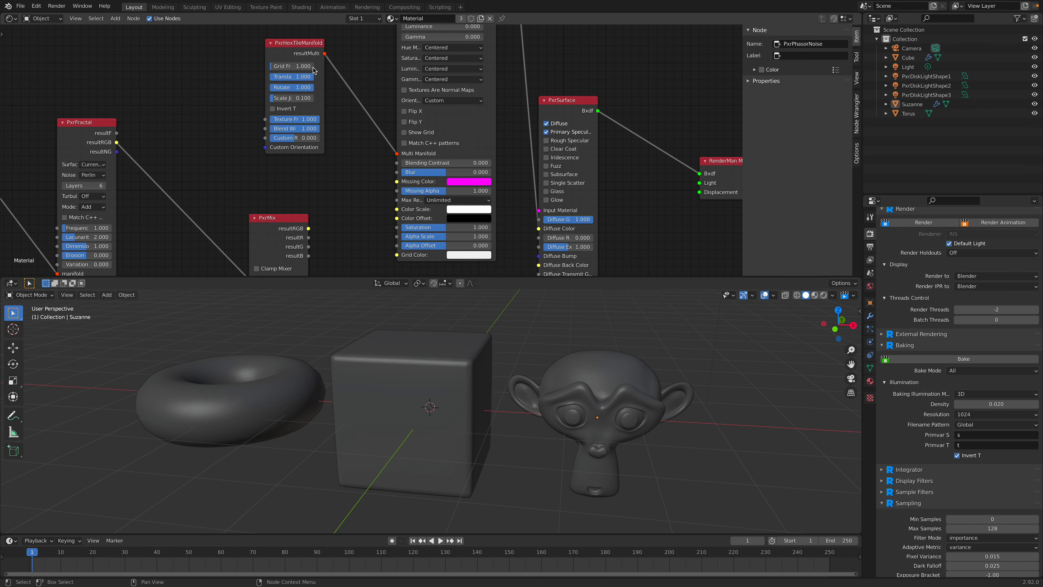
# Step: Load Suzanne_BaseColor.png from the _MATERIALS/bamboo-wood-semigloss folder as PxrMultiTexture's first texture
pyautogui.moveTo(300, 57); pyautogui.dragTo(302, 78, button='middle')
pyautogui.moveTo(301, 78); pyautogui.dragTo(314, 95)
pyautogui.moveTo(355, 110); pyautogui.dragTo(323, 114, button='middle')
pyautogui.moveTo(357, 152); pyautogui.dragTo(323, 75, button='middle')
pyautogui.moveTo(366, 29); pyautogui.dragTo(419, 135, button='middle')
pyautogui.click(422, 118)
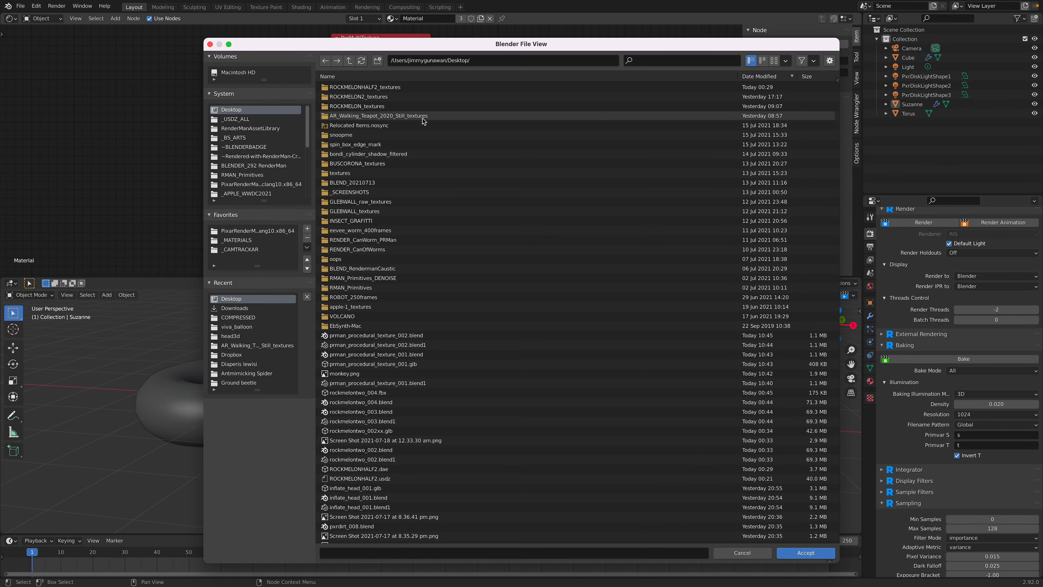
pyautogui.scroll(-5, 267, 176)
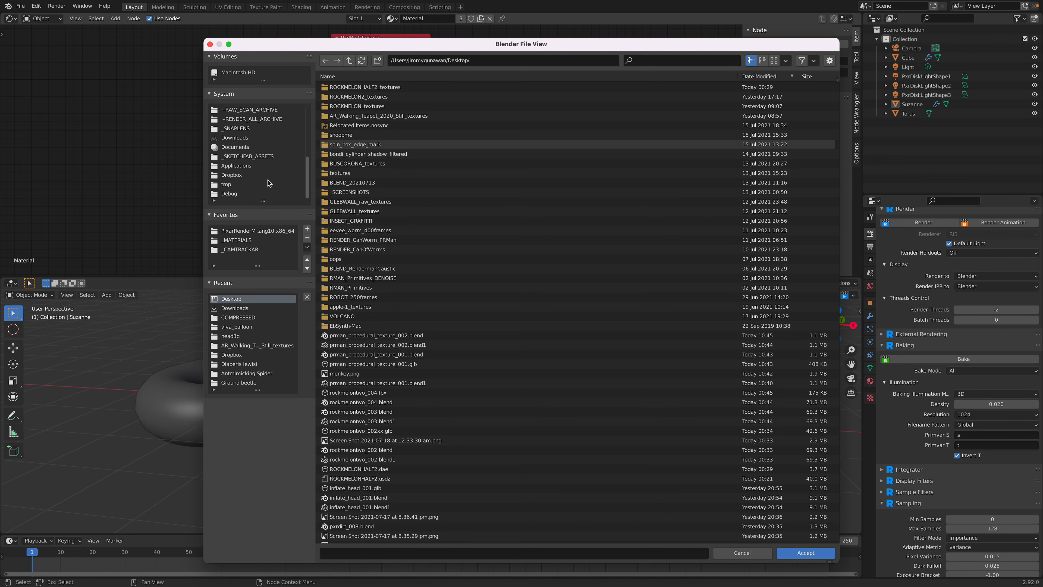
pyautogui.click(261, 148)
pyautogui.click(381, 79)
pyautogui.click(363, 211)
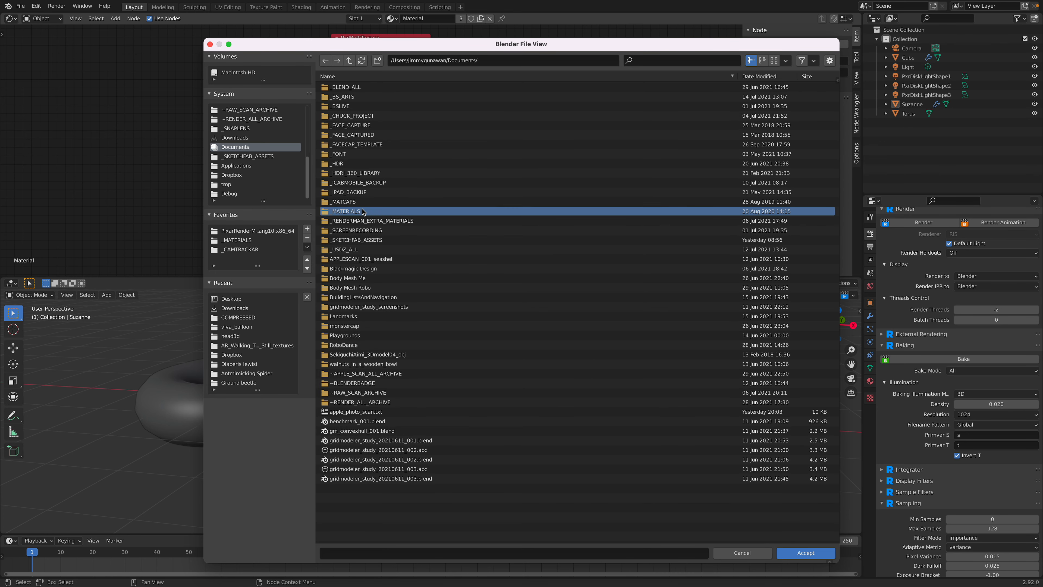
pyautogui.doubleClick(363, 211)
pyautogui.doubleClick(367, 107)
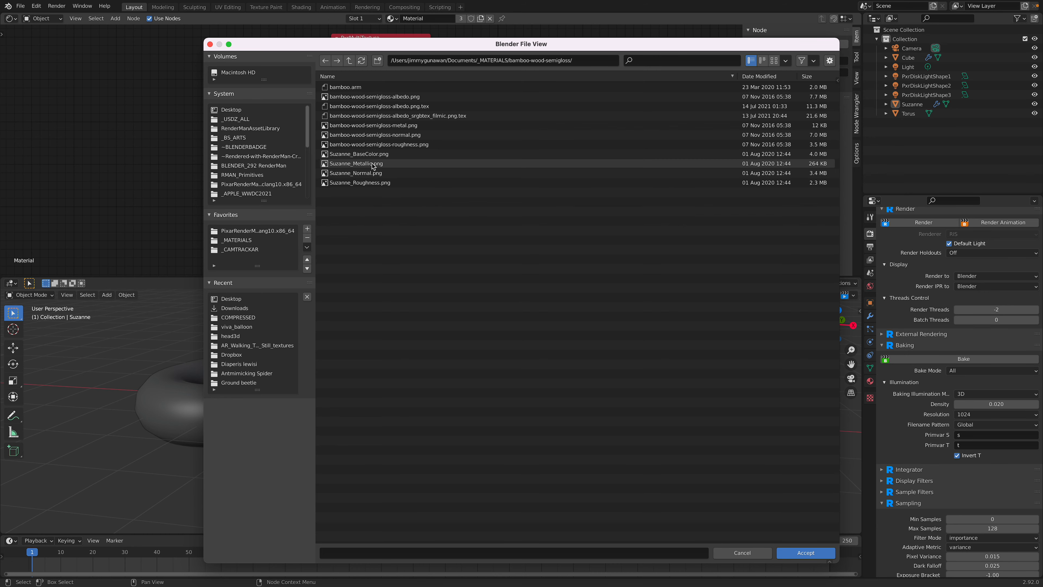
pyautogui.click(378, 155)
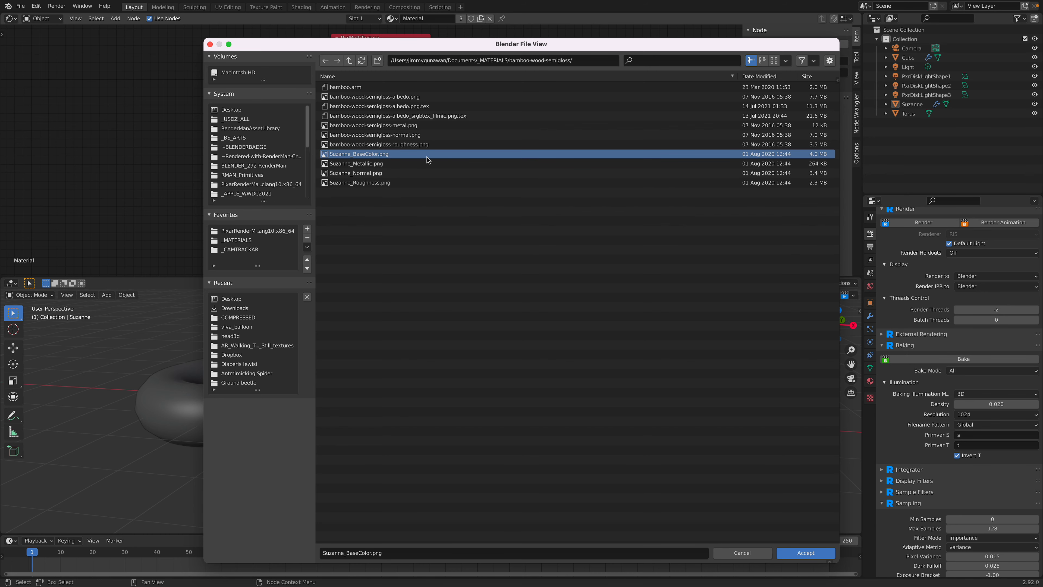
pyautogui.doubleClick(340, 156)
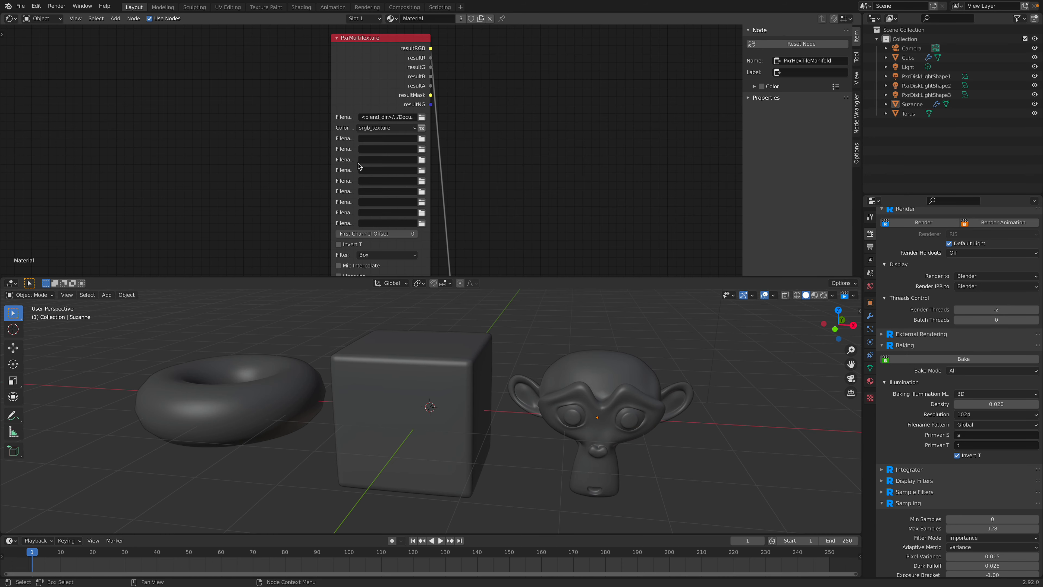
# Step: Replace PxrMultiTexture's first texture with bamboo-wood-semigloss-albedo.png from the _MATERIALS/bamboo-wood-semigloss folder
pyautogui.click(421, 120)
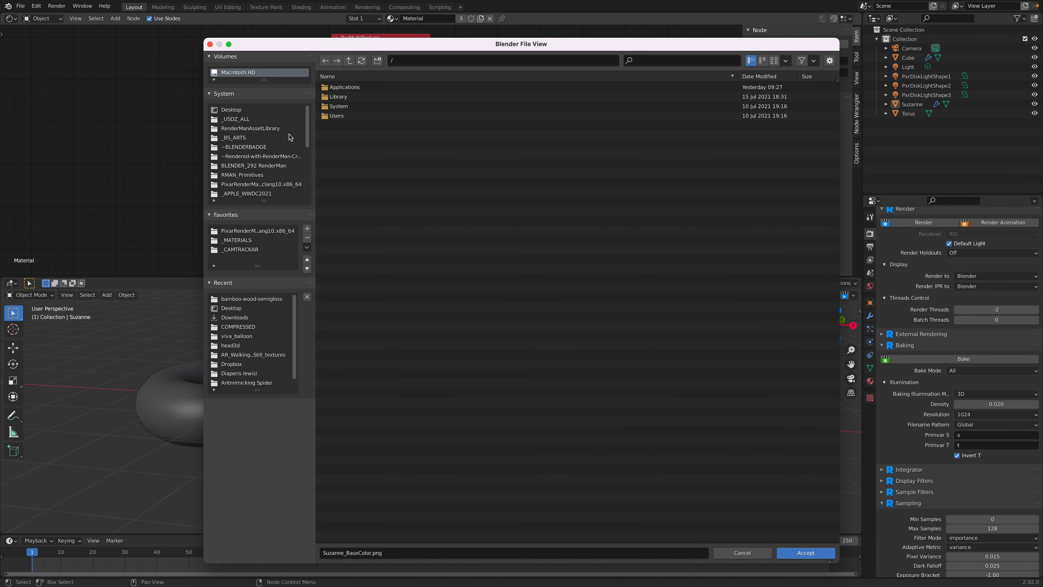
pyautogui.click(236, 240)
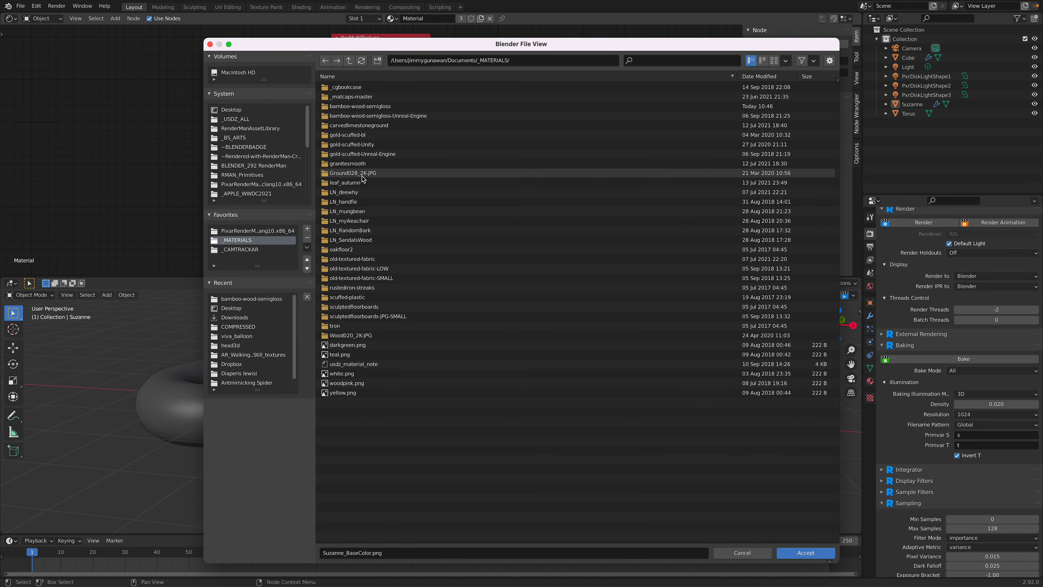
pyautogui.click(375, 107)
pyautogui.click(376, 107)
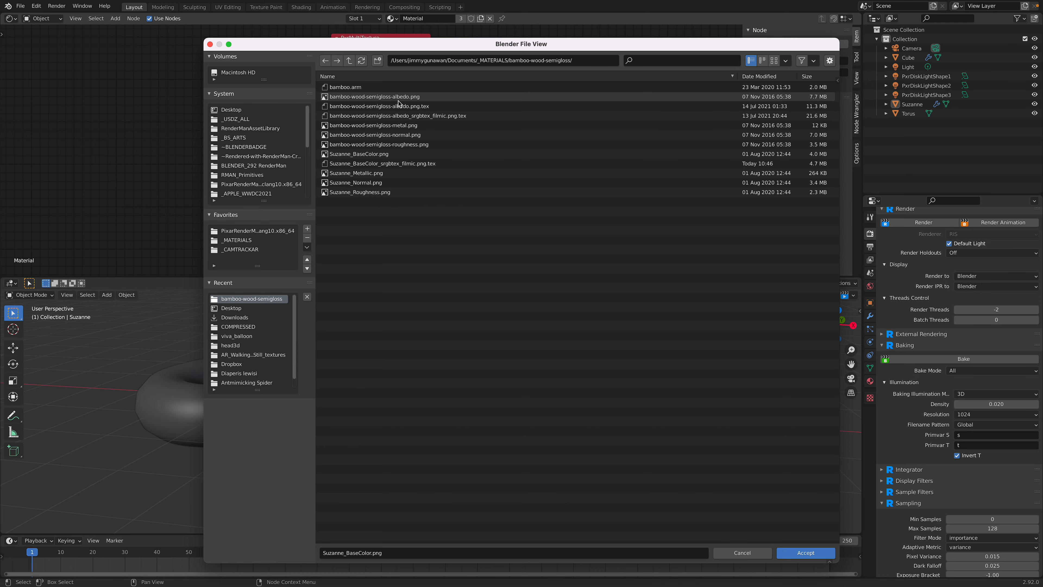
pyautogui.doubleClick(422, 97)
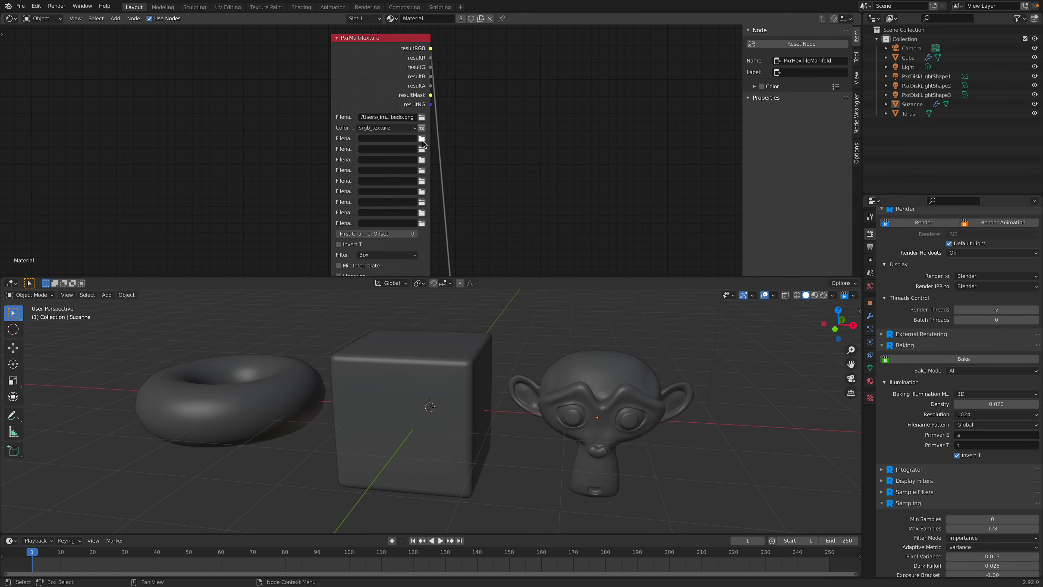
# Step: Move the PxrSurface node higher beside PxrMultiTexture, with a little more room between the two nodes
pyautogui.scroll(-13, 494, 177)
pyautogui.moveTo(468, 168); pyautogui.dragTo(473, 122, button='middle')
pyautogui.scroll(6, 430, 89)
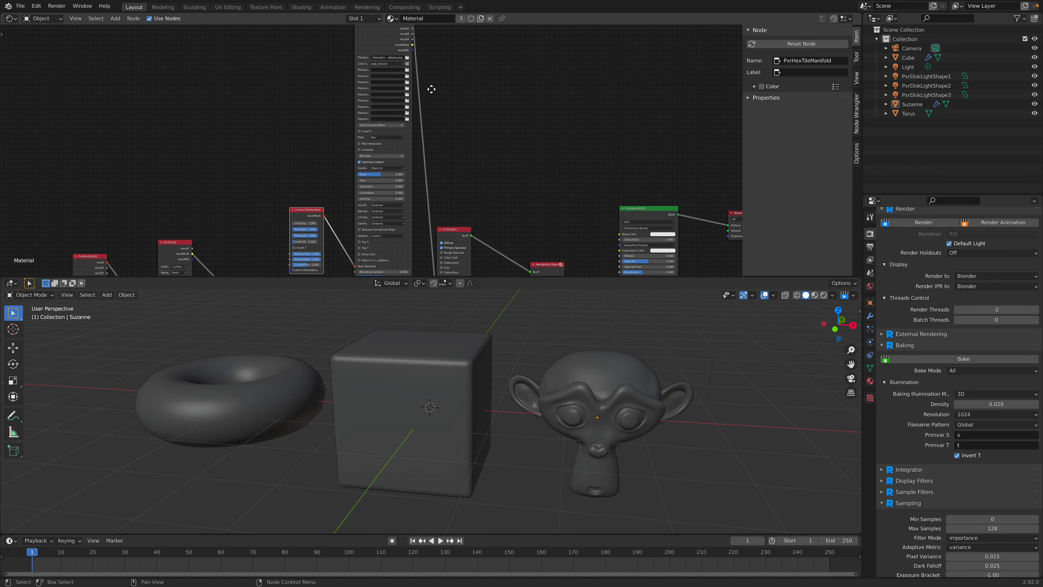
pyautogui.moveTo(431, 88); pyautogui.dragTo(414, 194, button='middle')
pyautogui.scroll(3, 414, 194)
pyautogui.scroll(4, 412, 194)
pyautogui.moveTo(357, 111); pyautogui.dragTo(361, 104)
pyautogui.moveTo(372, 205); pyautogui.dragTo(378, 195, button='middle')
pyautogui.scroll(1, 375, 199)
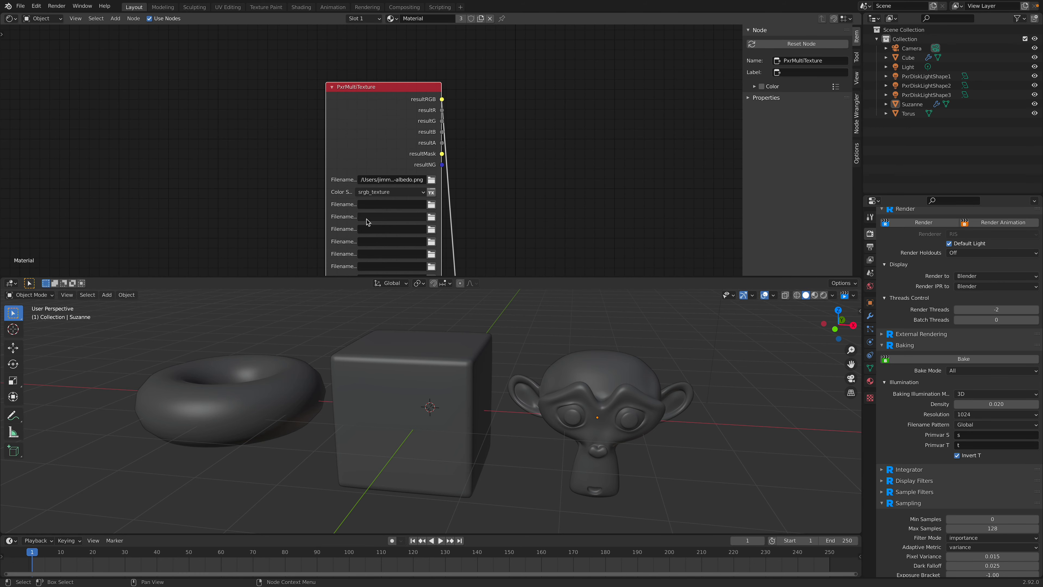
pyautogui.moveTo(500, 262); pyautogui.dragTo(493, 85, button='middle')
pyautogui.moveTo(530, 218); pyautogui.dragTo(506, 109, button='middle')
pyautogui.moveTo(495, 242); pyautogui.dragTo(492, 156, button='middle')
pyautogui.moveTo(482, 165); pyautogui.dragTo(498, 66)
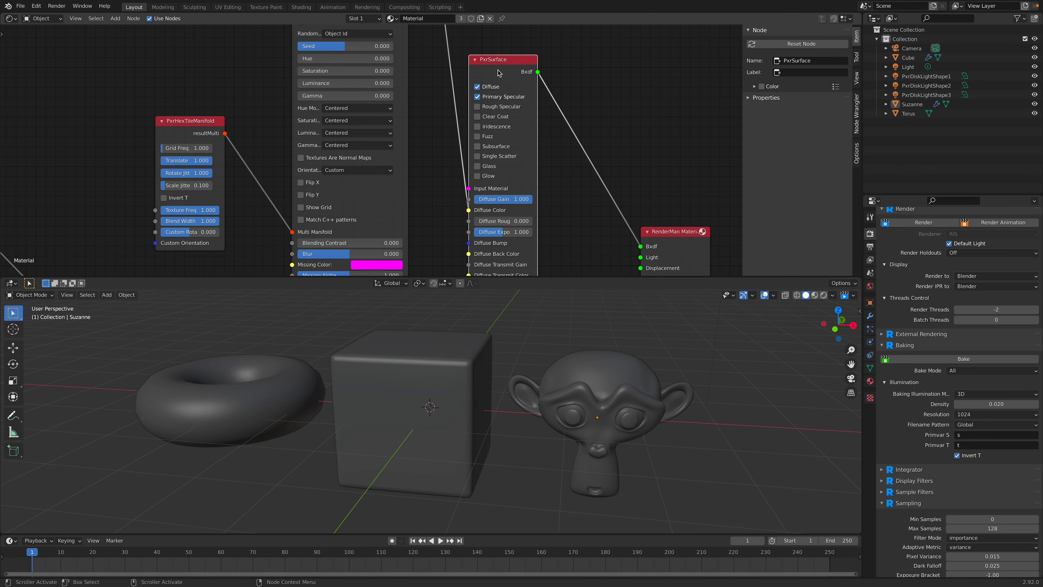
pyautogui.scroll(-4, 507, 119)
pyautogui.moveTo(476, 106); pyautogui.dragTo(498, 83)
# Step: Save the file and preview the material on all three objects in the viewport with RenderMan
pyautogui.hotkey('ctrl', 's')
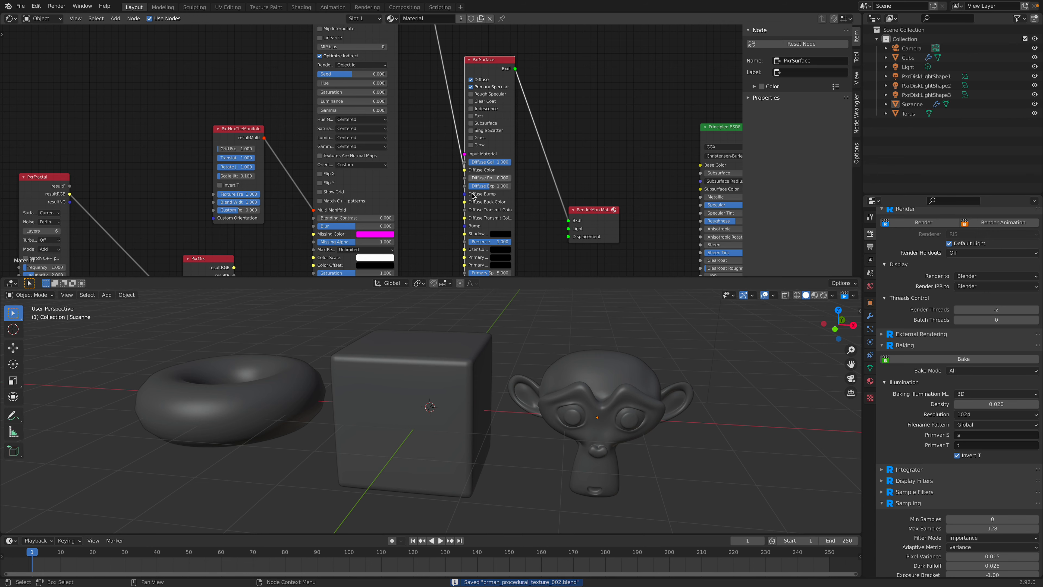
pyautogui.click(823, 295)
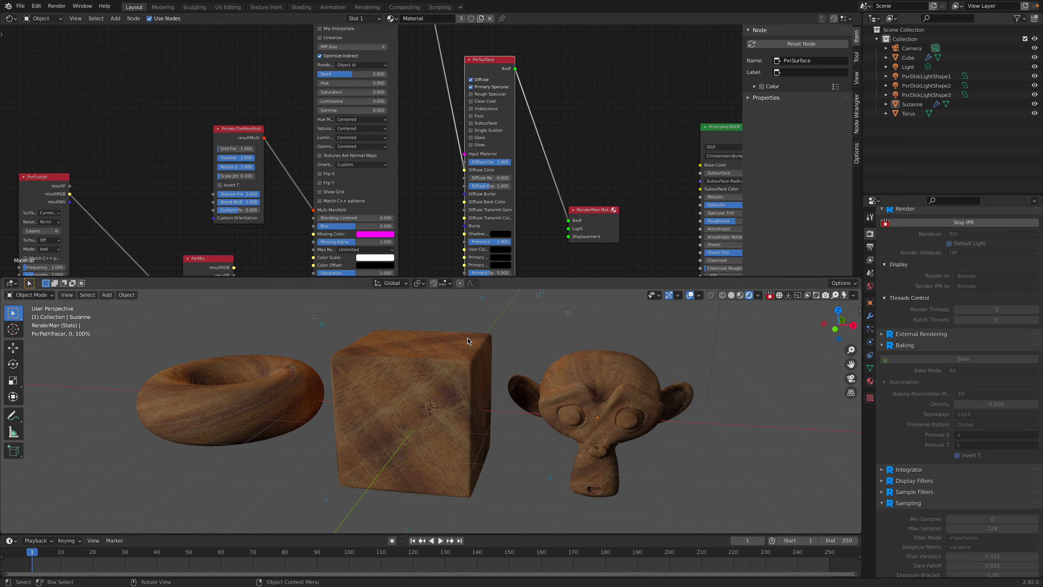
# Step: Disconnect PxrHexTileManifold from PxrMultiTexture's Multi Manifold input to compare the render without hex tiling, and reconnect it
pyautogui.scroll(2, 303, 189)
pyautogui.moveTo(323, 181); pyautogui.dragTo(301, 191)
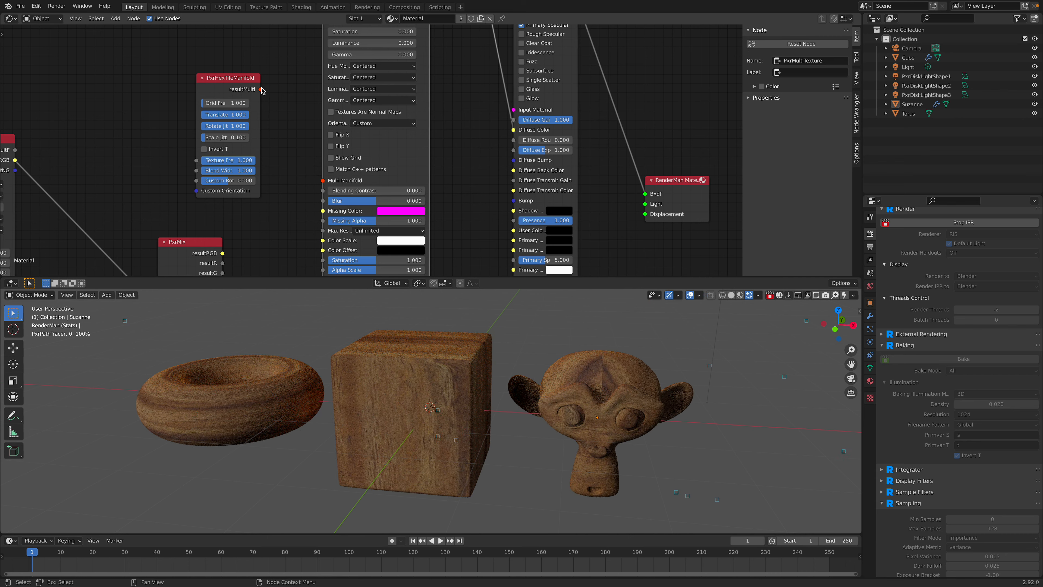
pyautogui.moveTo(261, 90); pyautogui.dragTo(323, 182)
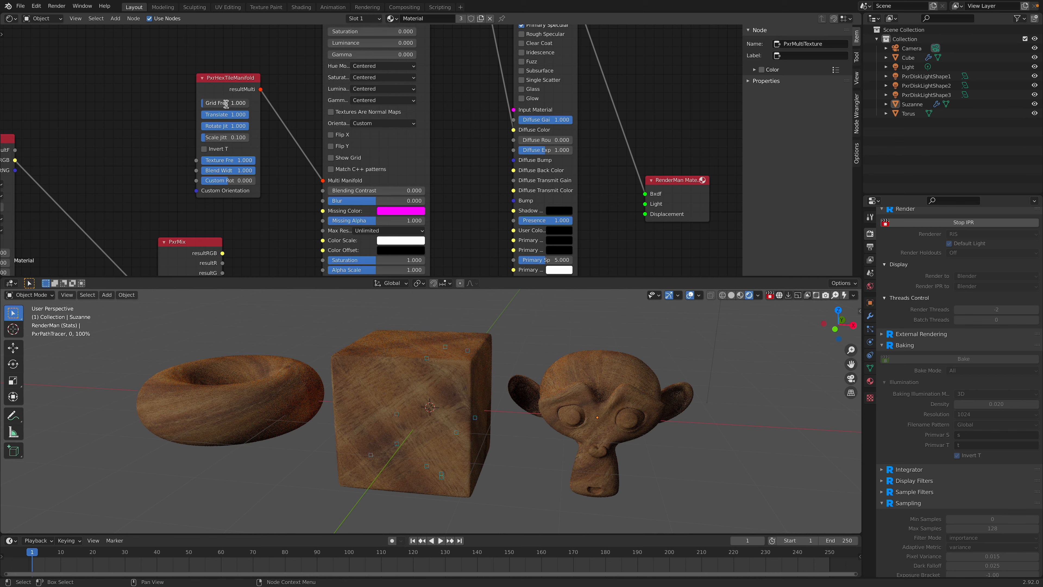
# Step: Set PxrHexTileManifold's Grid Frequency to 3 and widen the node so its parameter labels are readable
pyautogui.write('3')
pyautogui.press('Return')
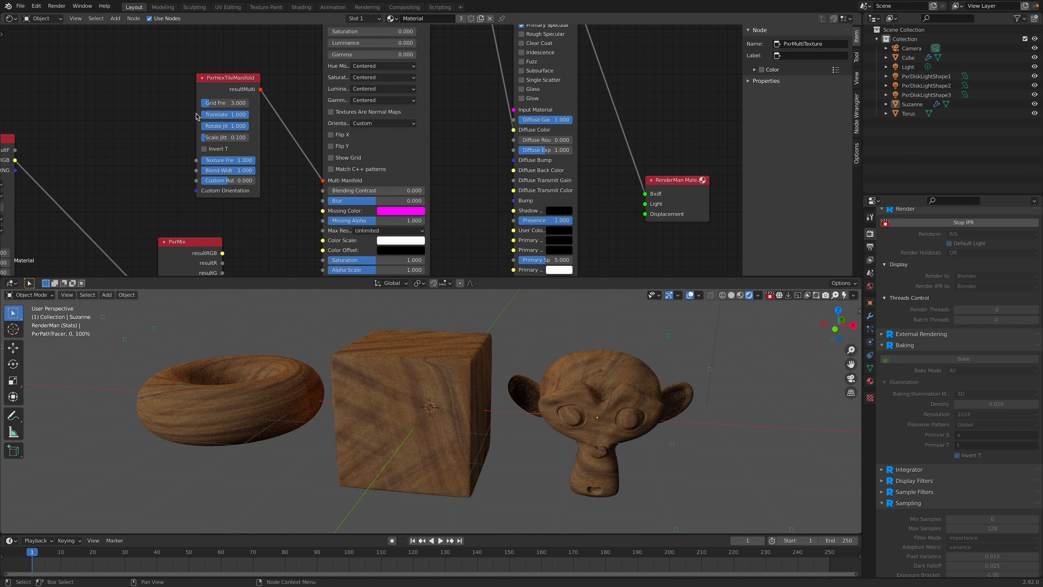
pyautogui.moveTo(197, 113); pyautogui.dragTo(176, 113)
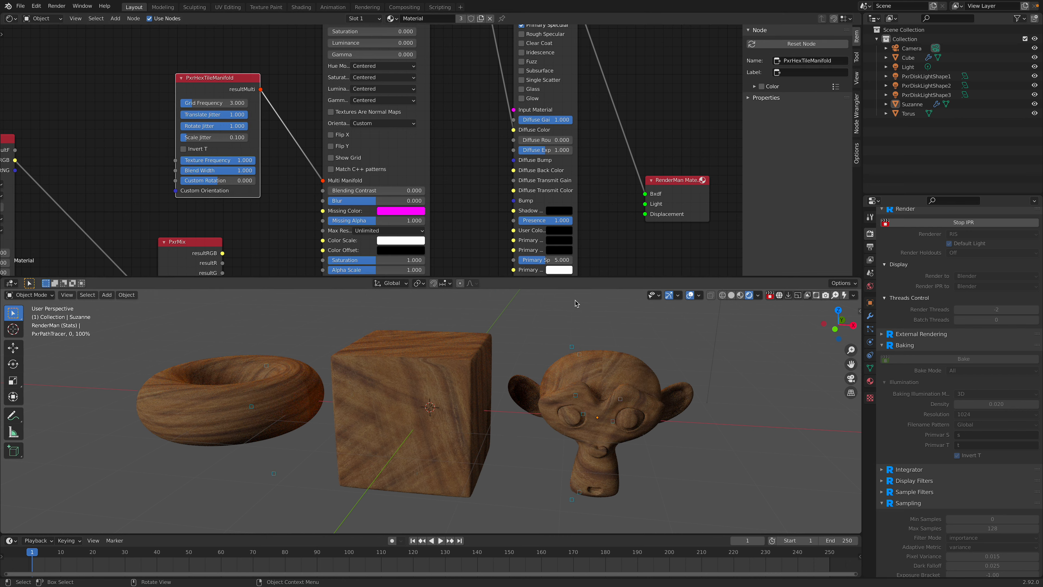
# Step: Load Autumn_leaf_24_1K_front_Base_Color.png from the _MATERIALS/leaf_autumn folder as PxrMultiTexture's second texture
pyautogui.moveTo(499, 103); pyautogui.dragTo(459, 105, button='middle')
pyautogui.click(424, 60)
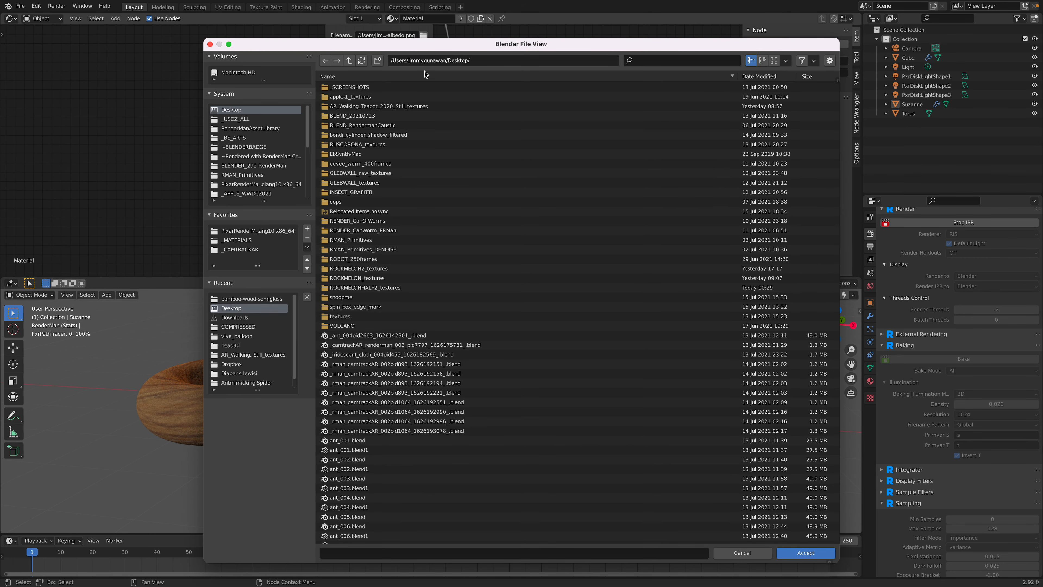
pyautogui.scroll(-3, 267, 166)
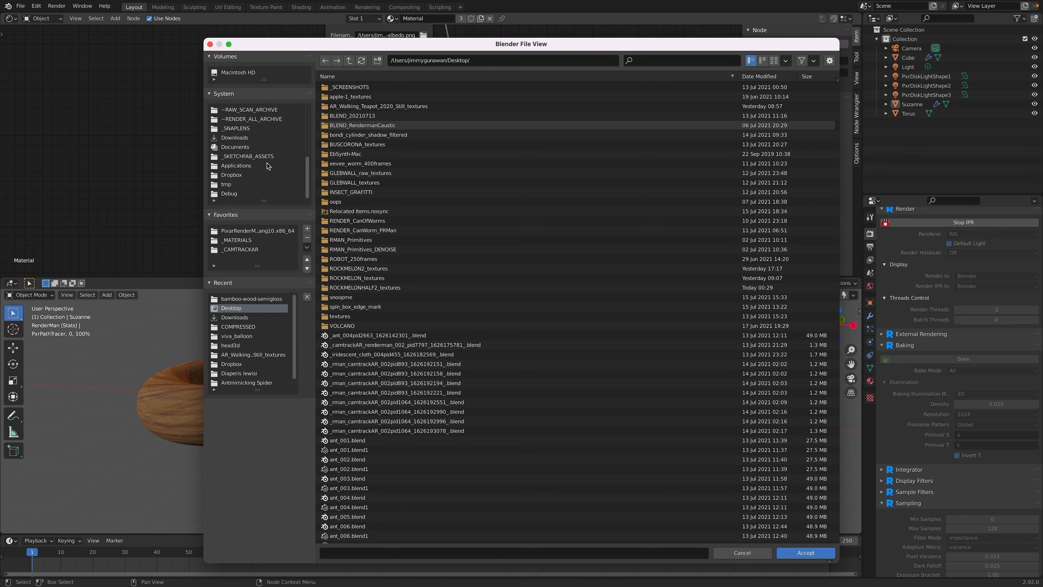
pyautogui.click(258, 242)
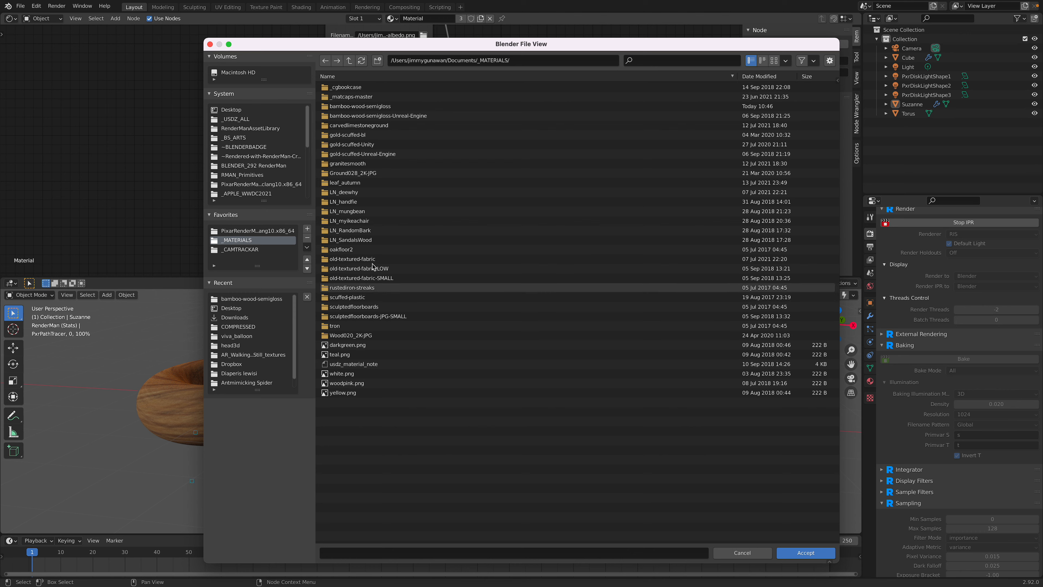
pyautogui.click(367, 183)
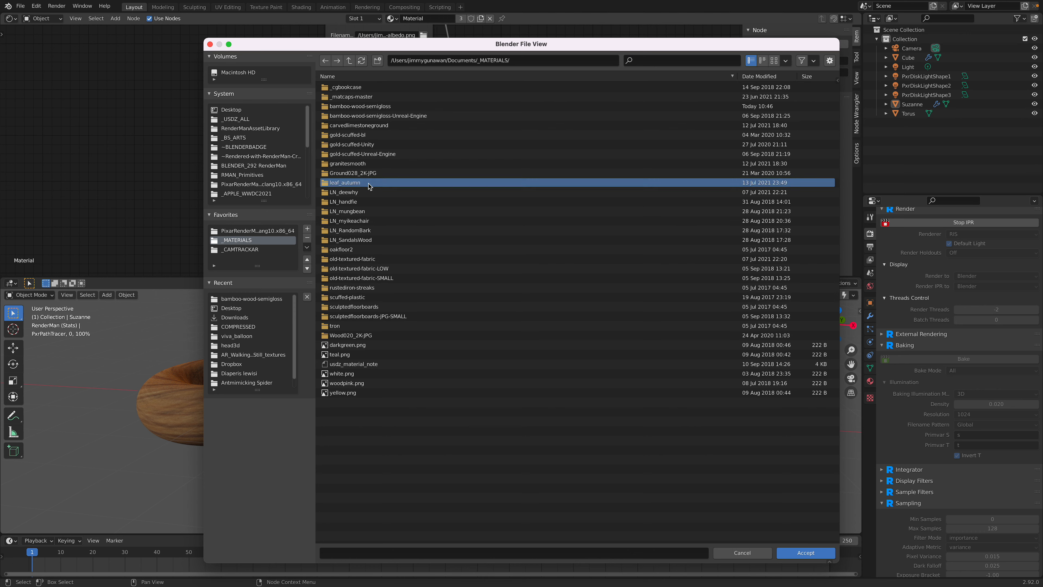
pyautogui.doubleClick(368, 185)
pyautogui.click(406, 88)
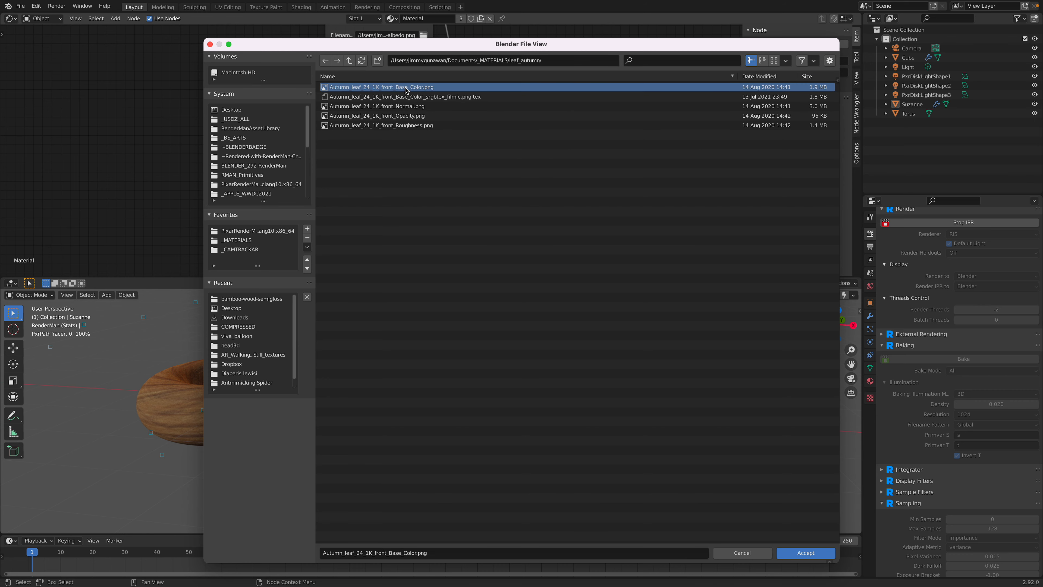
pyautogui.doubleClick(406, 88)
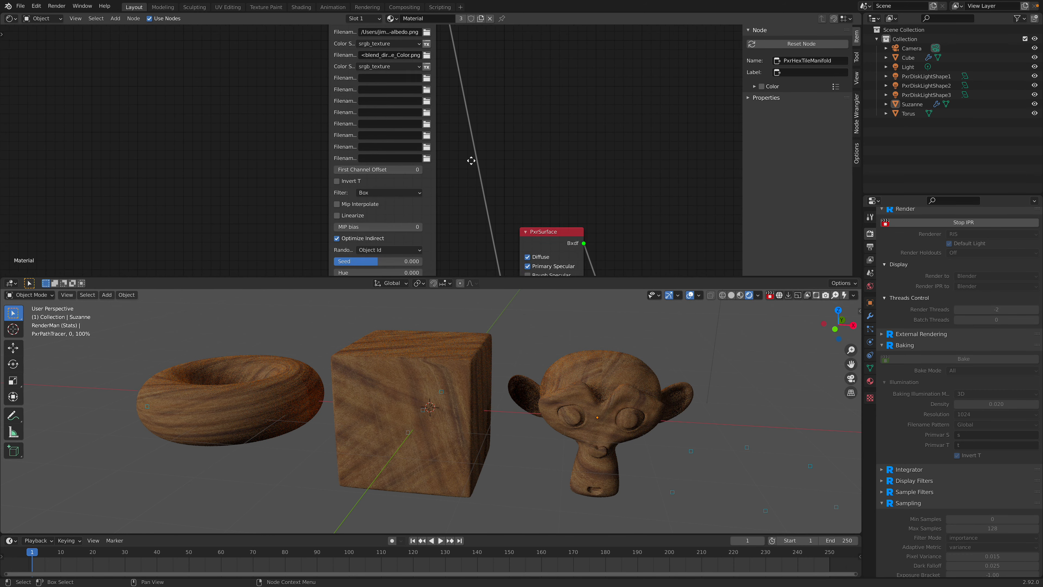
# Step: Look through PxrMultiTexture's settings and widen the node so its parameter labels are readable
pyautogui.scroll(-5, 455, 143)
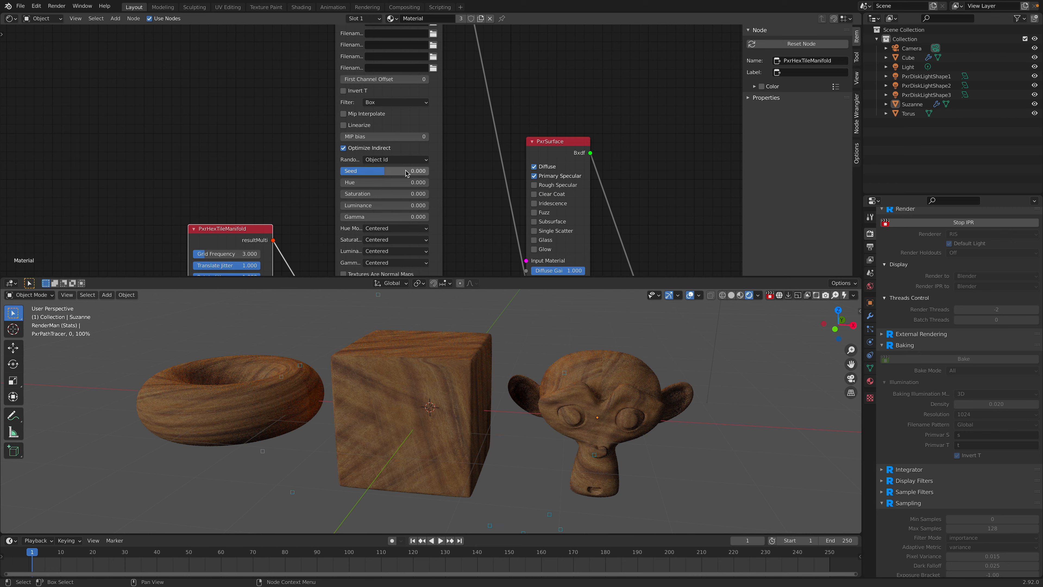
pyautogui.scroll(-2, 460, 170)
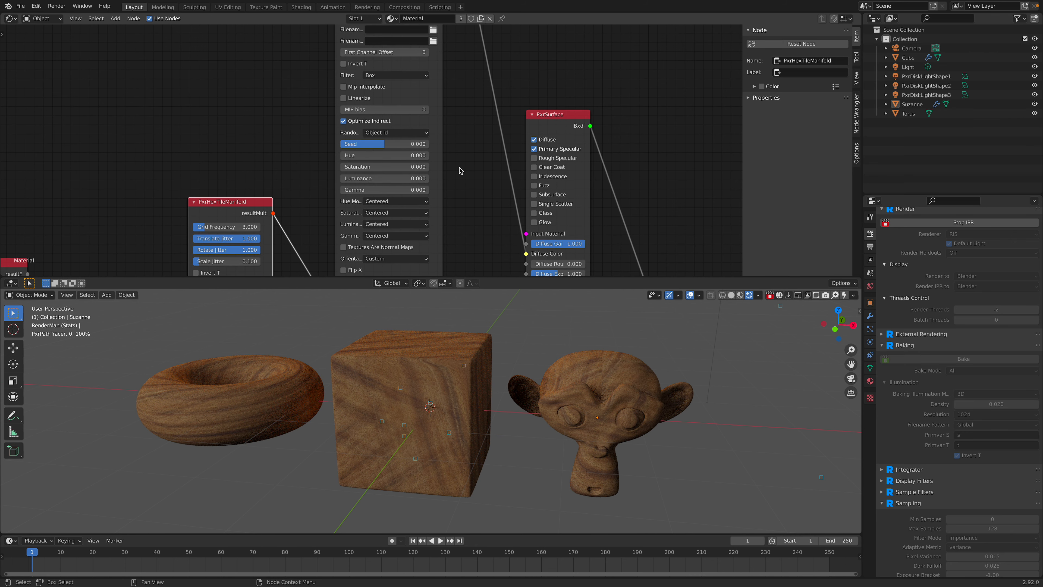
pyautogui.click(399, 75)
pyautogui.scroll(-5, 303, 88)
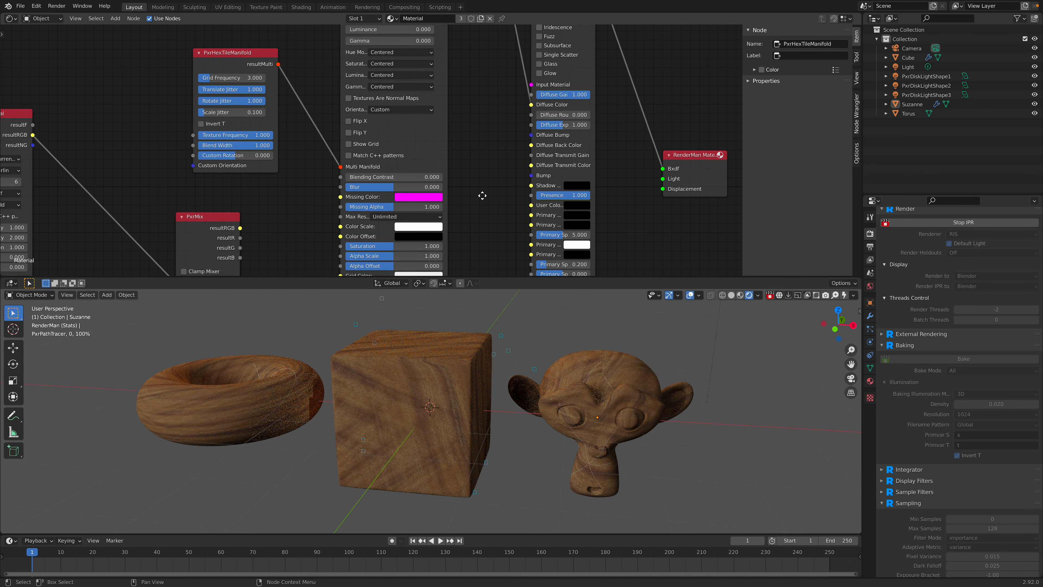
pyautogui.moveTo(483, 224); pyautogui.dragTo(478, 164, button='middle')
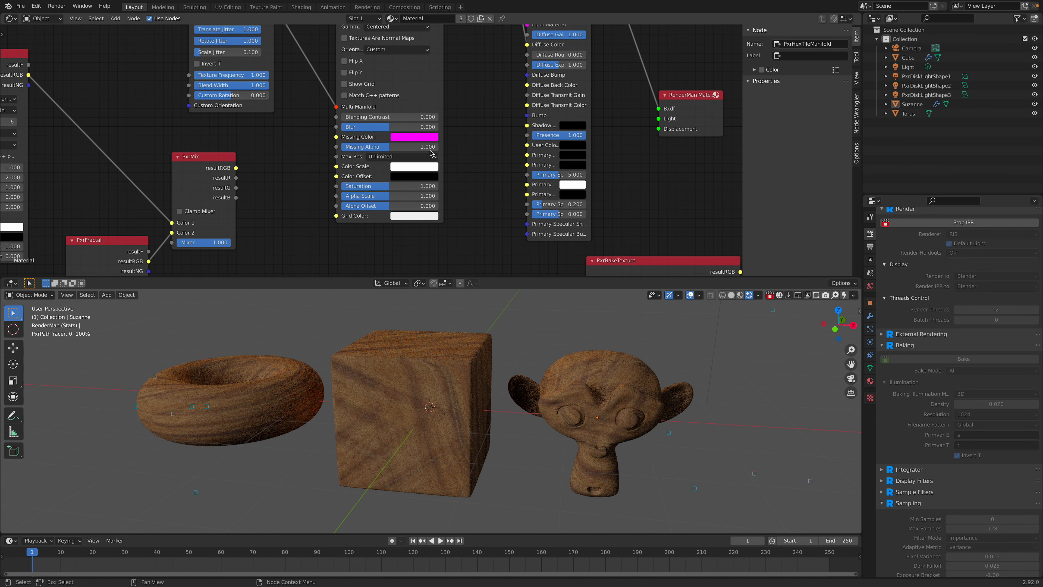
pyautogui.moveTo(443, 161); pyautogui.dragTo(463, 160)
pyautogui.moveTo(464, 88); pyautogui.dragTo(450, 188, button='middle')
pyautogui.moveTo(446, 144); pyautogui.dragTo(443, 273, button='middle')
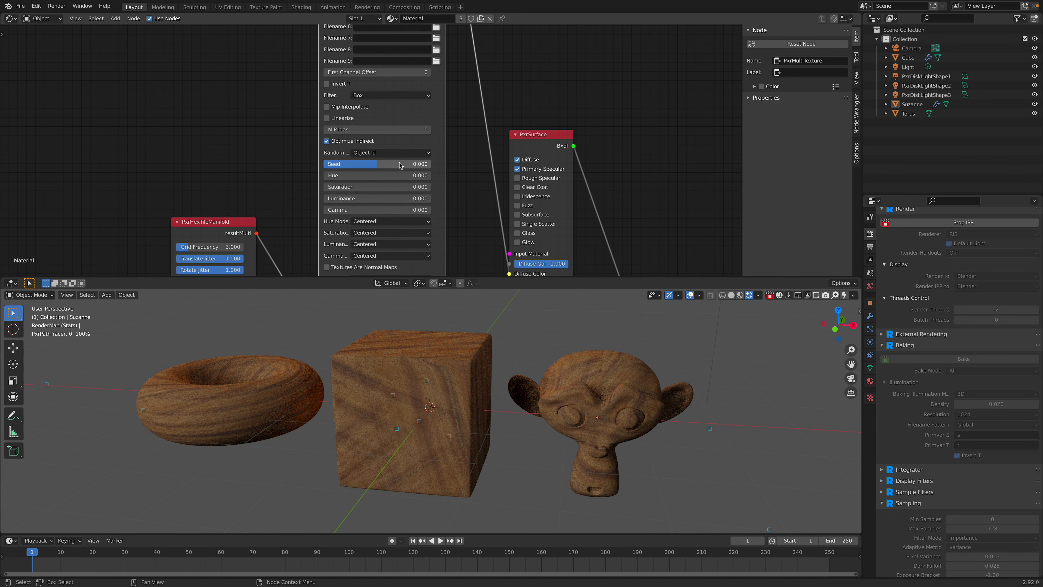
# Step: Set PxrMultiTexture's Seed to 84.746, with Random Source on Object Id and Optimize Indirect enabled
pyautogui.click(380, 153)
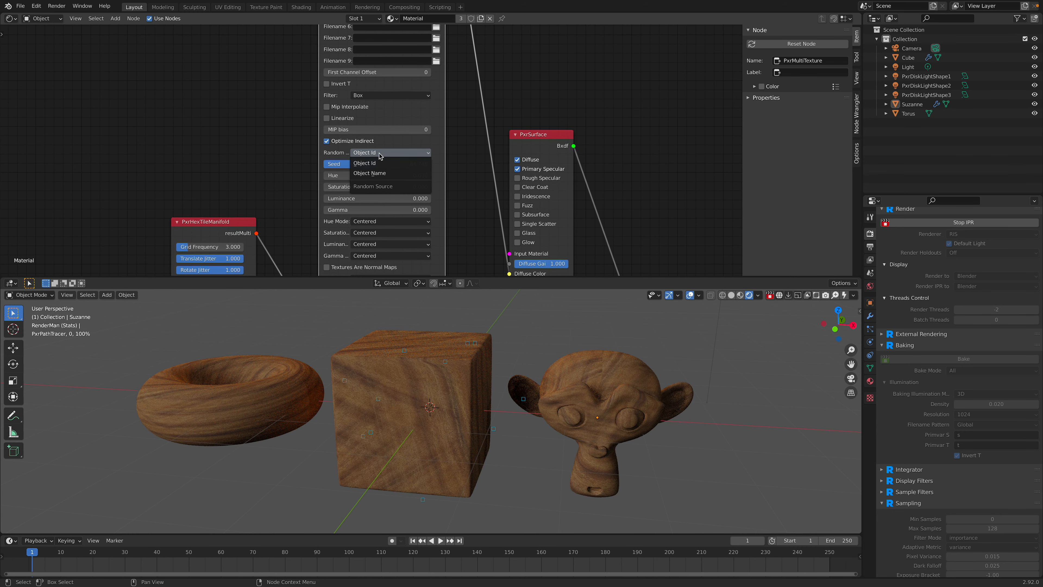
pyautogui.click(379, 154)
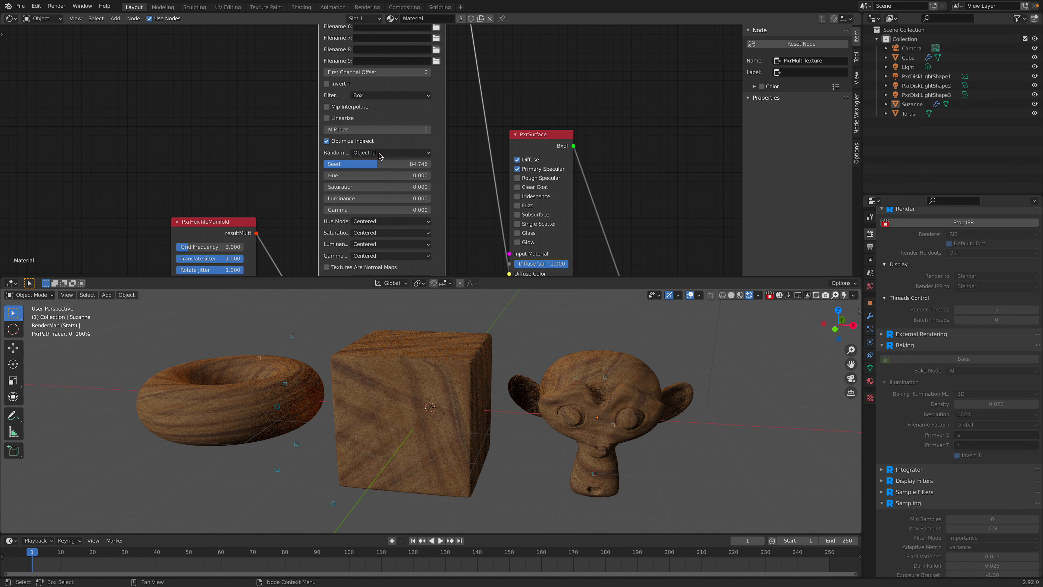
pyautogui.click(365, 139)
# Step: Try PxrMultiTexture's First Channel Offset at 1 and at 2
pyautogui.moveTo(284, 110); pyautogui.dragTo(281, 149, button='middle')
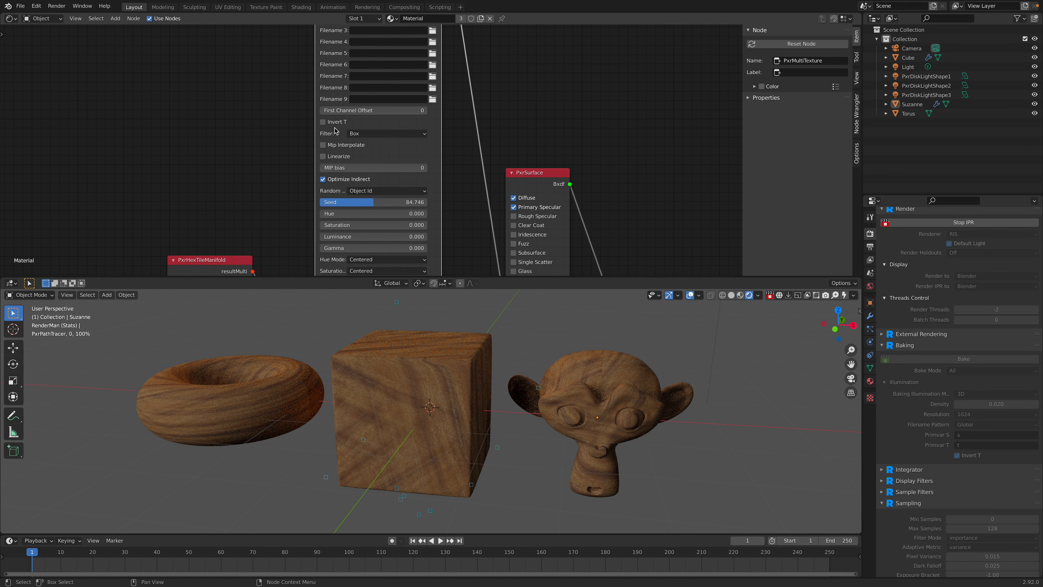
pyautogui.click(425, 111)
pyautogui.write('1')
pyautogui.press('Return')
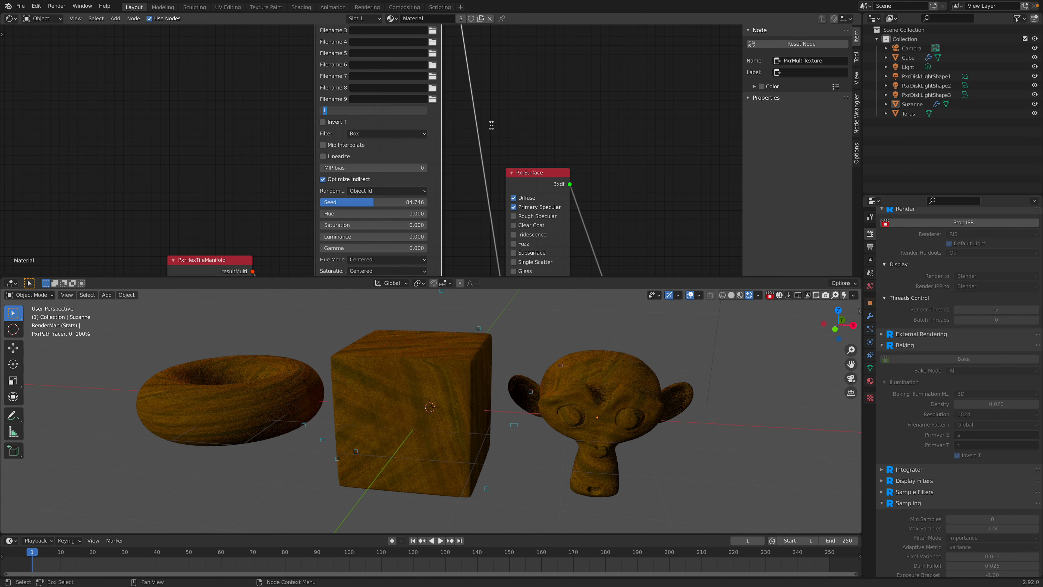
pyautogui.click(419, 112)
pyautogui.click(418, 111)
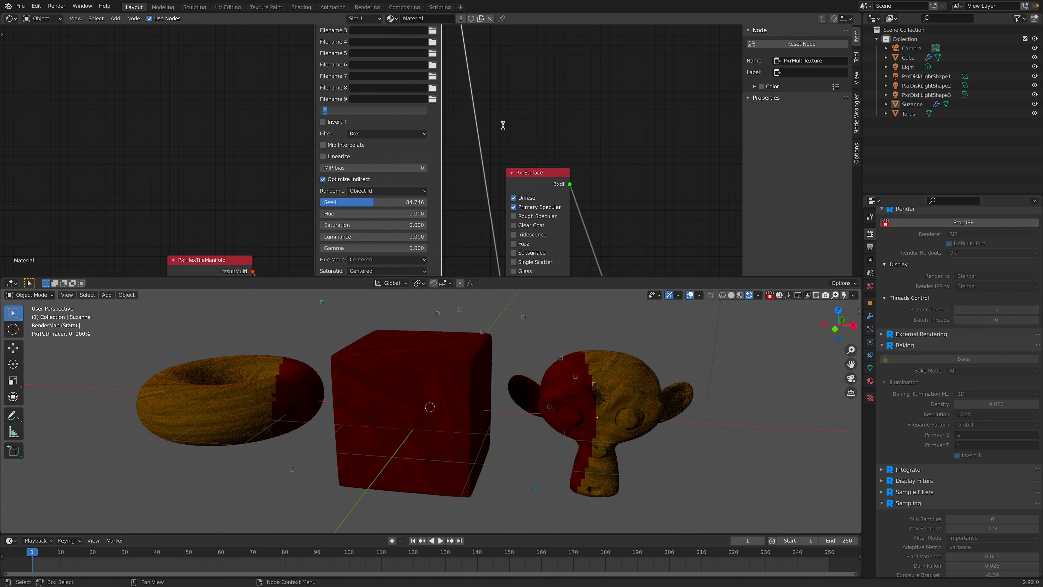
# Step: Try PxrMultiTexture's First Channel Offset at 3, and return it to 0
pyautogui.write('3')
pyautogui.press('Return')
pyautogui.click(420, 111)
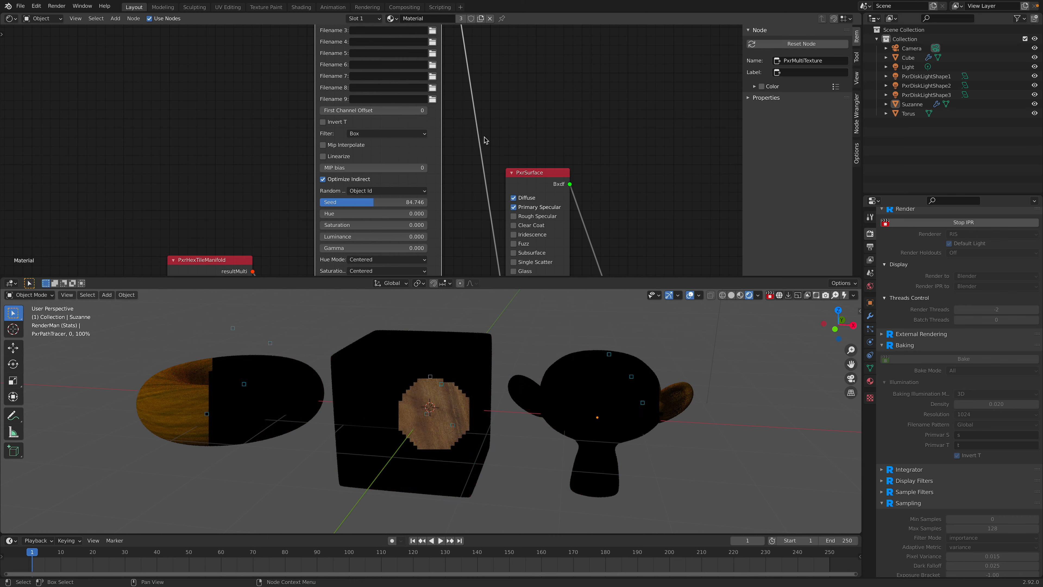
pyautogui.write('0')
pyautogui.press('Return')
# Step: Try Invert T on PxrMultiTexture and turn it off again
pyautogui.click(323, 122)
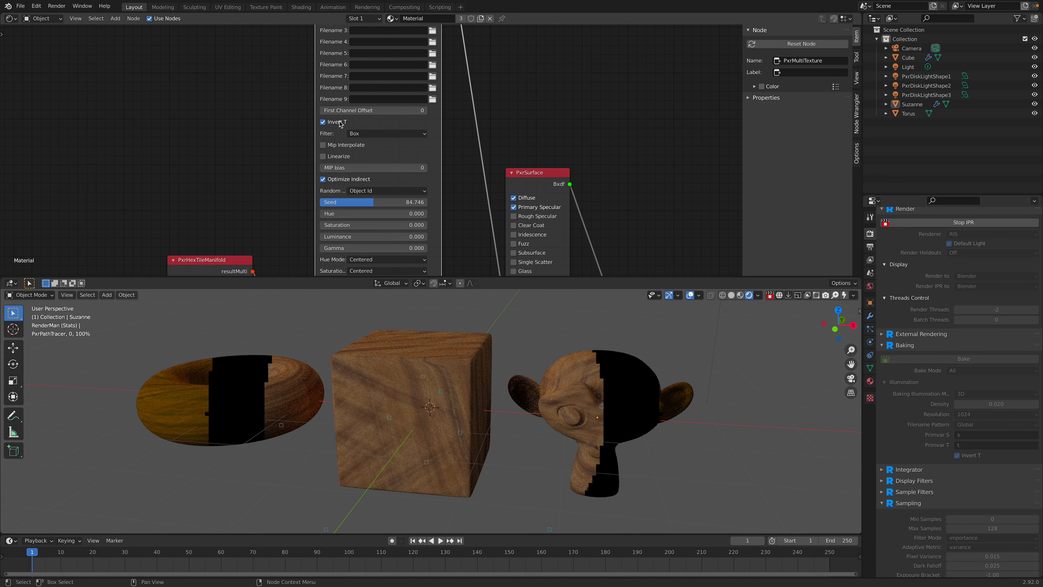
pyautogui.click(339, 121)
pyautogui.moveTo(282, 76); pyautogui.dragTo(274, 215, button='middle')
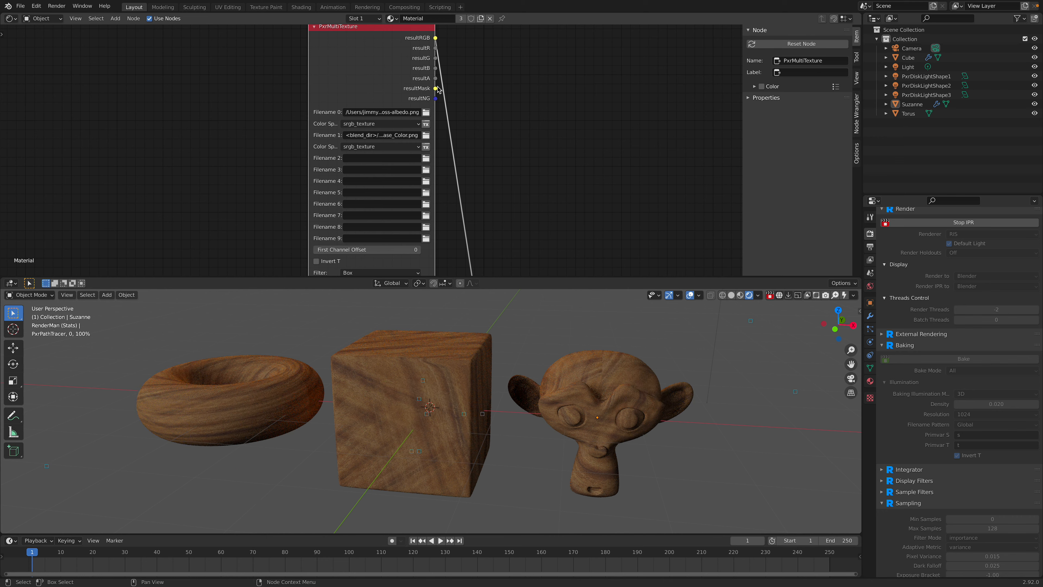
# Step: Move the PxrSurface node up beside PxrMultiTexture and widen it so its parameter labels are readable
pyautogui.moveTo(507, 168); pyautogui.dragTo(514, 70, button='middle')
pyautogui.scroll(-3, 550, 212)
pyautogui.moveTo(550, 212); pyautogui.dragTo(516, 190, button='middle')
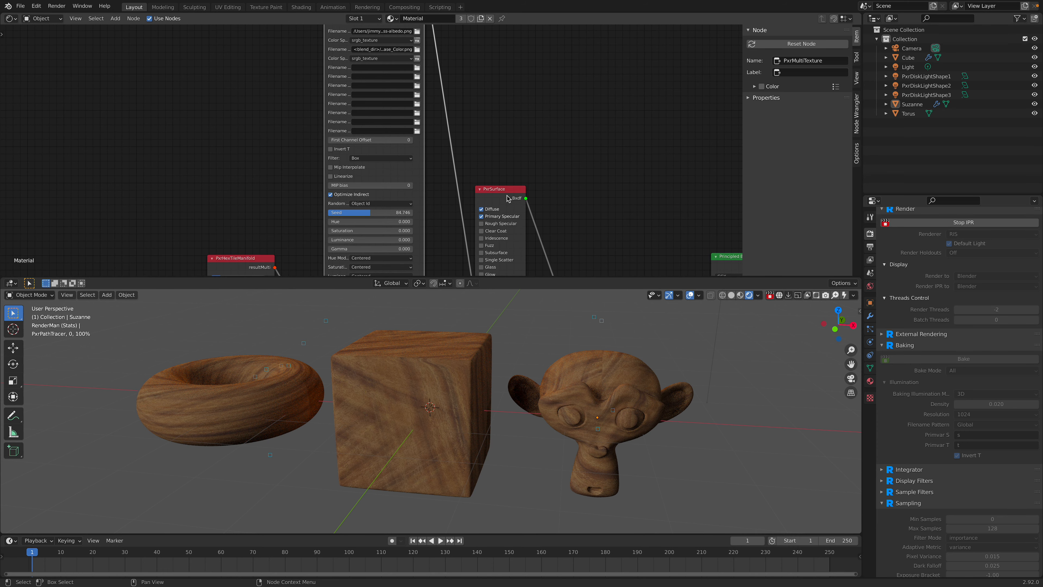
pyautogui.moveTo(508, 194); pyautogui.dragTo(514, 112)
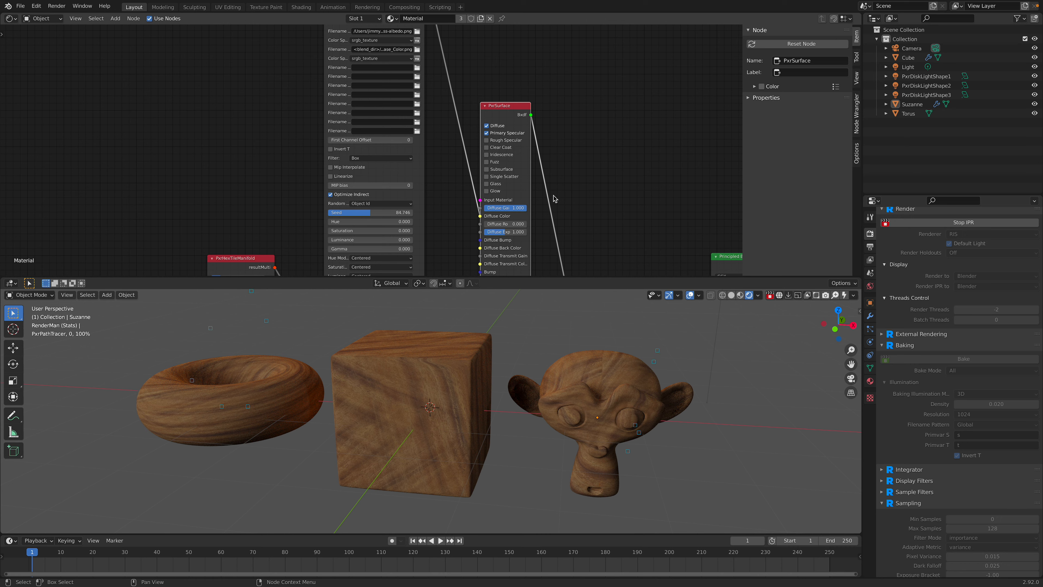
pyautogui.moveTo(504, 110); pyautogui.dragTo(506, 100)
pyautogui.moveTo(585, 230); pyautogui.dragTo(592, 131, button='middle')
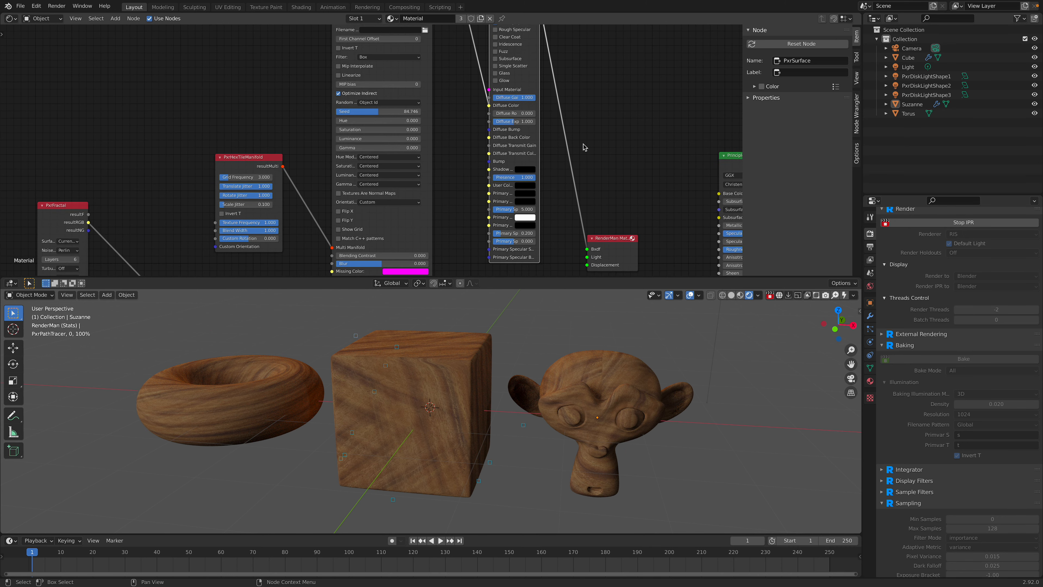
pyautogui.scroll(2, 575, 151)
pyautogui.moveTo(597, 204); pyautogui.dragTo(583, 165, button='middle')
pyautogui.scroll(1, 585, 168)
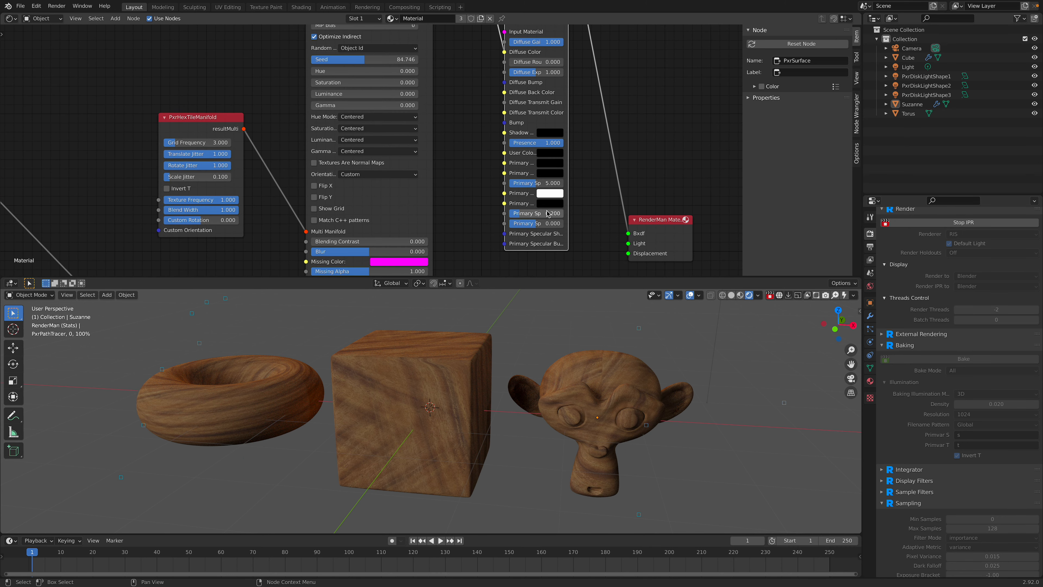
pyautogui.moveTo(591, 205)
pyautogui.mouseDown()
pyautogui.moveTo(616, 205)
pyautogui.moveTo(591, 205)
pyautogui.mouseUp()
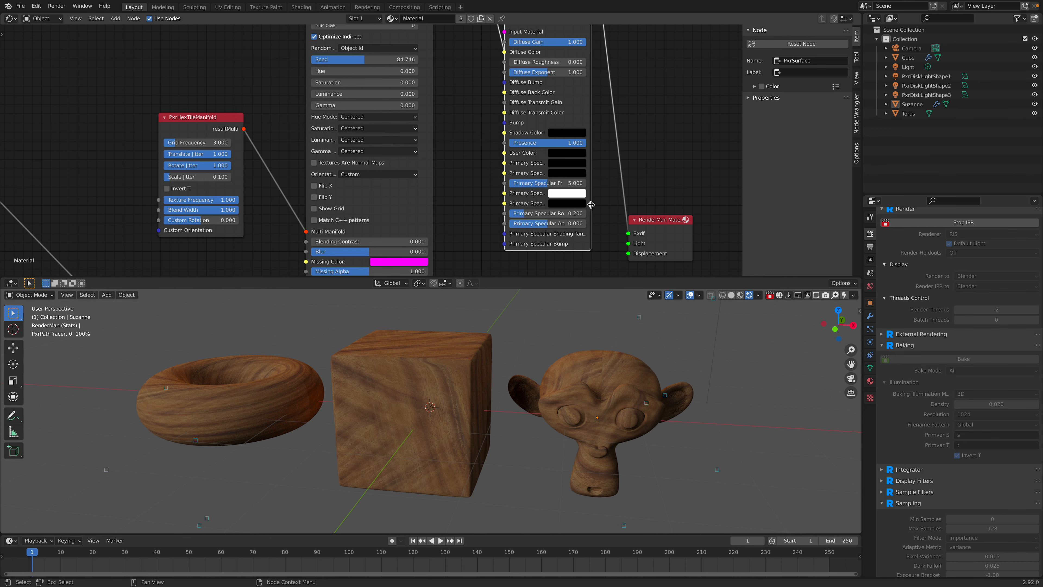
# Step: Tint PxrSurface's first primary specular color pink, and darken it to a muted purple
pyautogui.click(575, 164)
pyautogui.click(626, 81)
pyautogui.click(597, 90)
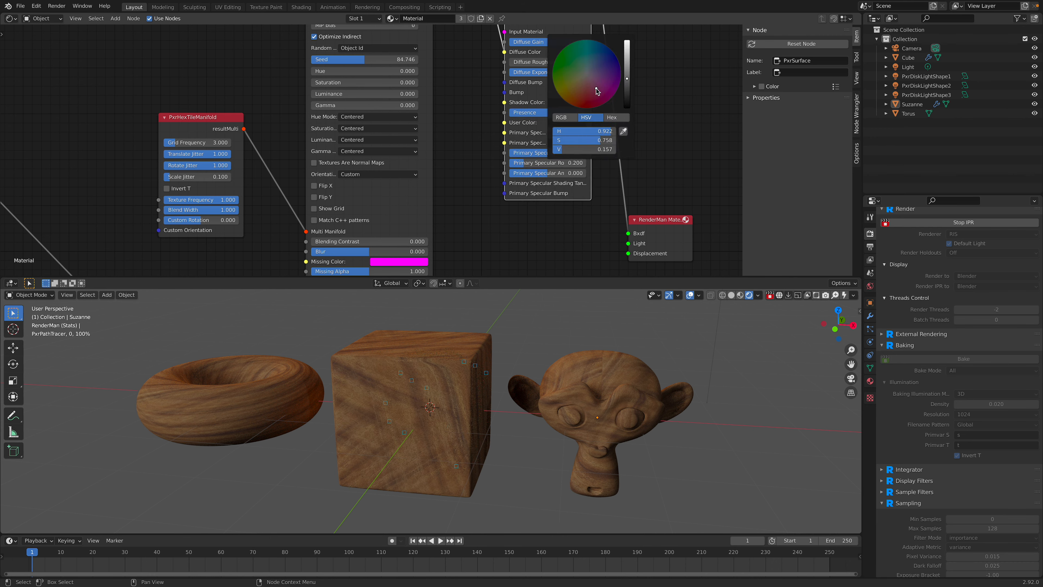
pyautogui.moveTo(627, 79); pyautogui.dragTo(626, 55)
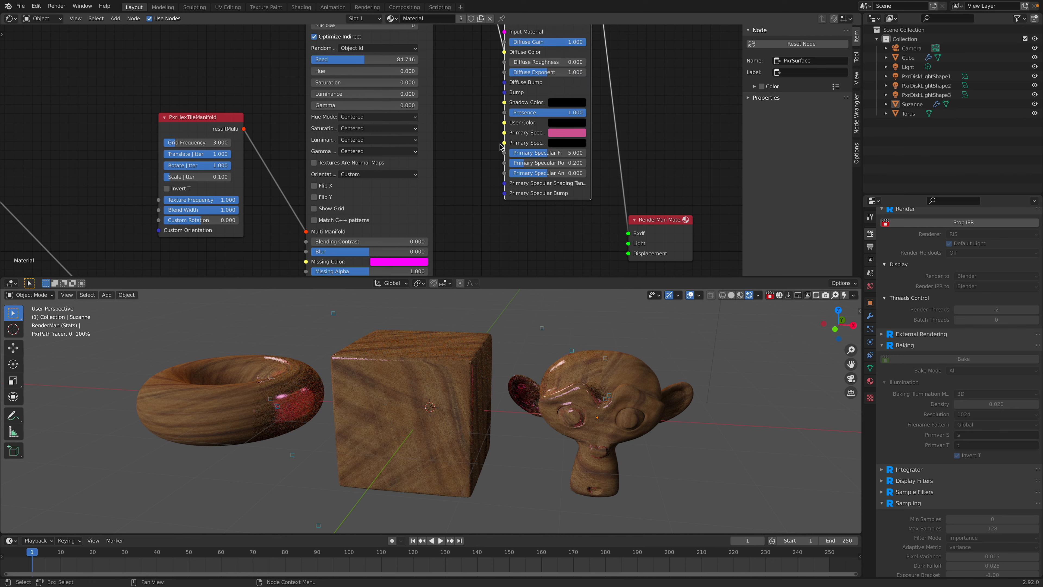
pyautogui.click(561, 133)
pyautogui.moveTo(626, 40); pyautogui.dragTo(627, 51)
pyautogui.moveTo(593, 58); pyautogui.dragTo(596, 42)
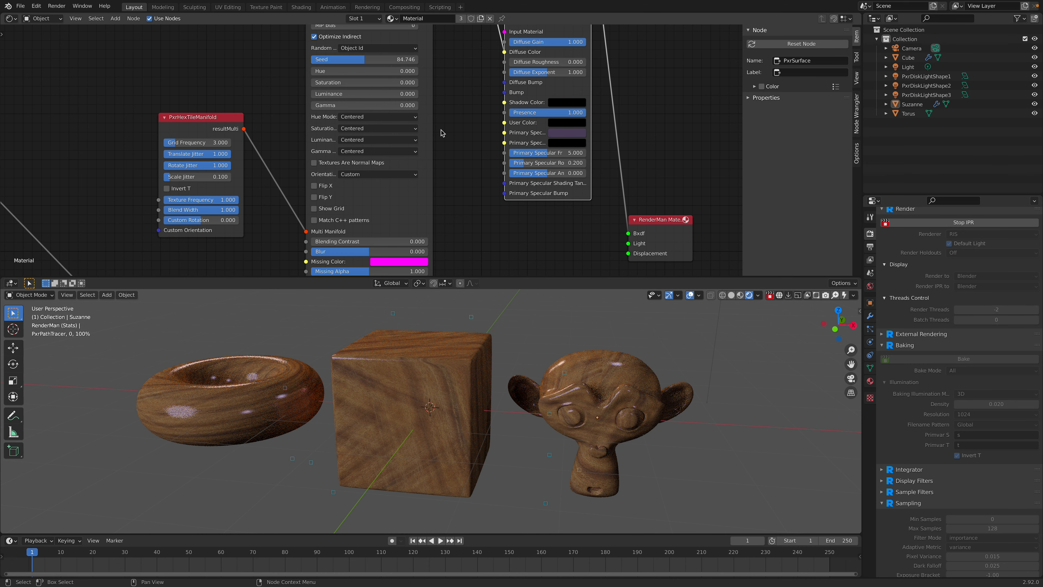
# Step: Find the PxrRandomTextureManifold node in the node graph and move it next to PxrHexTileManifold
pyautogui.scroll(-3, 441, 133)
pyautogui.click(284, 124)
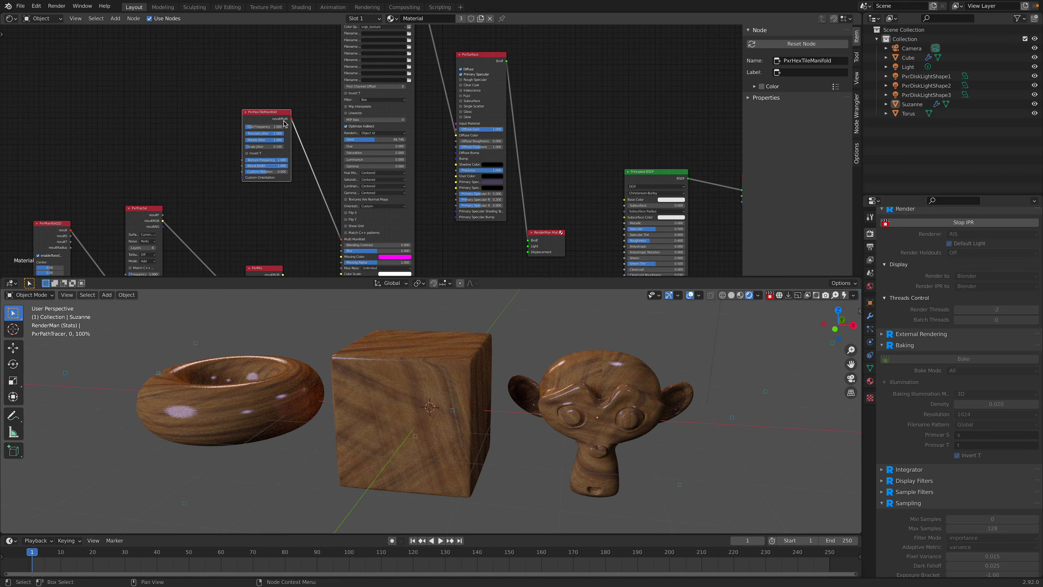
pyautogui.moveTo(284, 124); pyautogui.dragTo(305, 225, button='middle')
pyautogui.scroll(3, 340, 154)
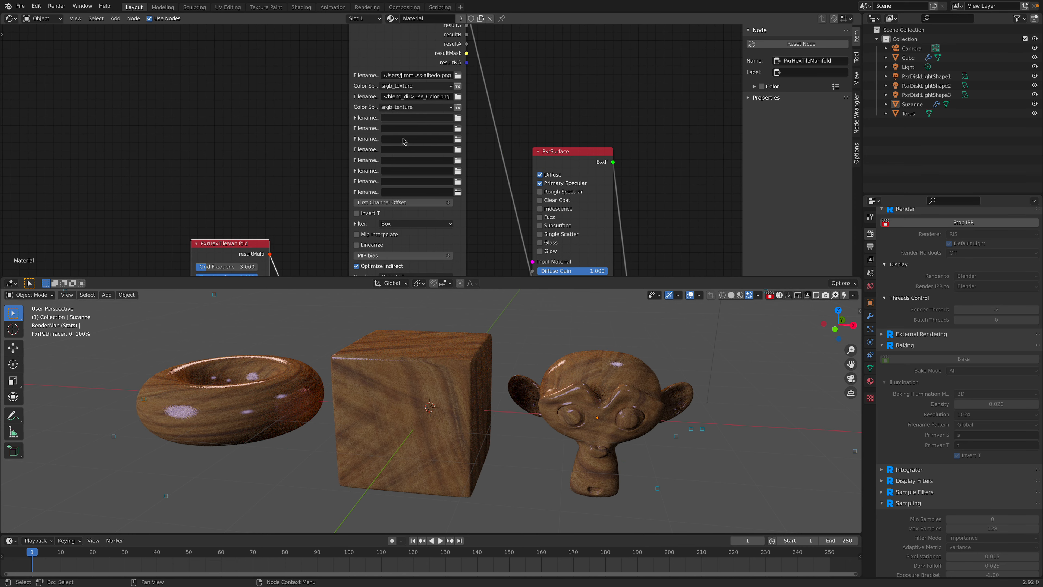
pyautogui.moveTo(307, 191); pyautogui.dragTo(337, 89, button='middle')
pyautogui.moveTo(280, 91); pyautogui.dragTo(295, 120)
pyautogui.moveTo(380, 259); pyautogui.dragTo(366, 121, button='middle')
pyautogui.moveTo(249, 213); pyautogui.dragTo(403, 49, button='middle')
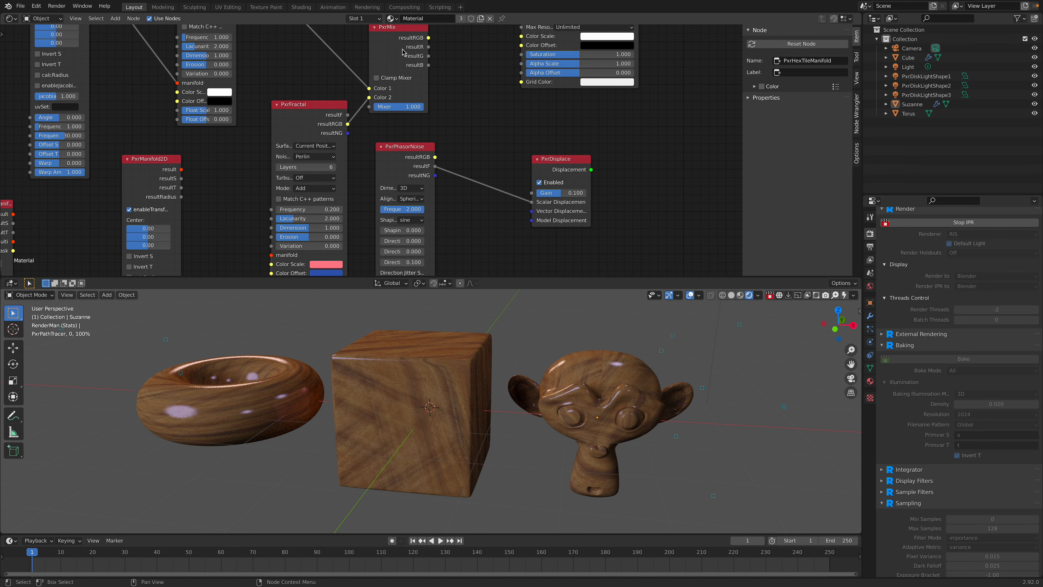
pyautogui.scroll(-2, 227, 140)
pyautogui.moveTo(110, 160); pyautogui.dragTo(250, 266, button='middle')
pyautogui.click(229, 189)
pyautogui.scroll(-5, 339, 167)
pyautogui.press('g')
pyautogui.click(420, 214)
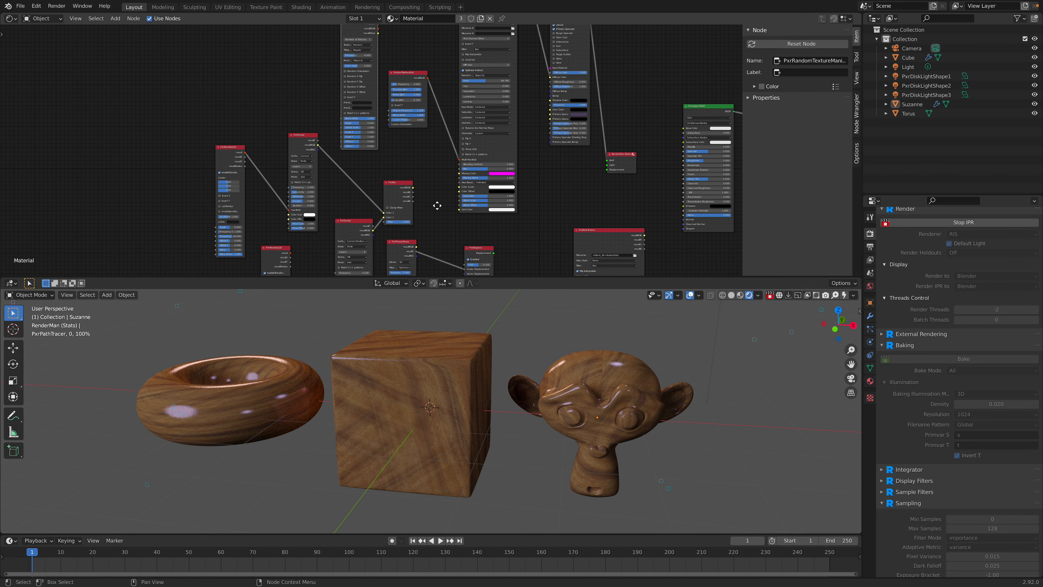
pyautogui.moveTo(437, 209); pyautogui.dragTo(418, 274, button='middle')
pyautogui.scroll(6, 452, 45)
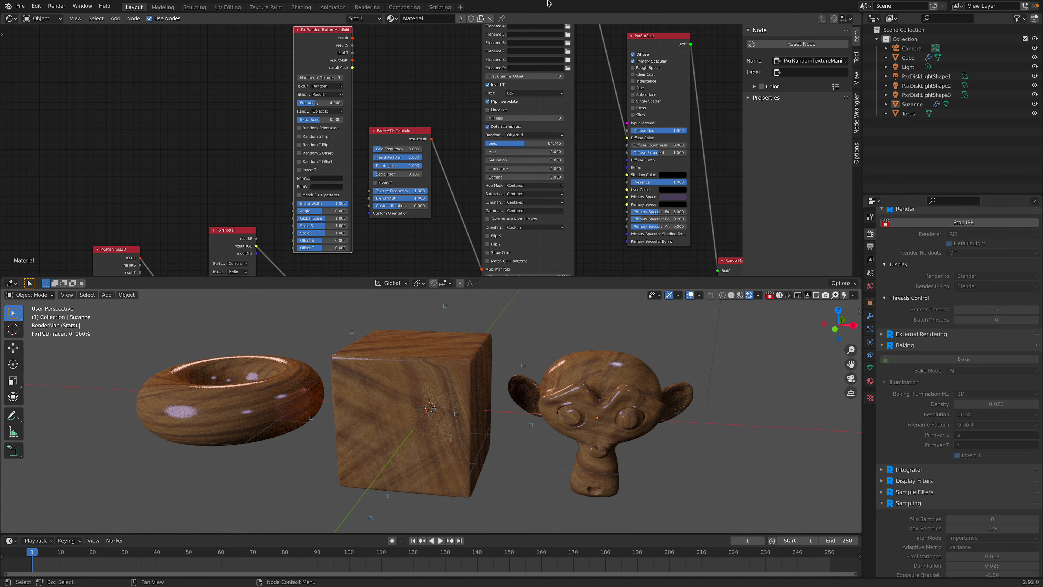
# Step: Turn off Invert T on PxrMultiTexture and feed its Multi Manifold from PxrRandomTextureManifold's resultMulti
pyautogui.click(502, 85)
pyautogui.moveTo(435, 91); pyautogui.dragTo(421, 206, button='middle')
pyautogui.moveTo(495, 28); pyautogui.dragTo(498, 238)
pyautogui.moveTo(389, 226); pyautogui.dragTo(356, 97, button='middle')
pyautogui.scroll(3, 383, 161)
pyautogui.scroll(-1, 350, 93)
pyautogui.moveTo(300, 58); pyautogui.dragTo(455, 241)
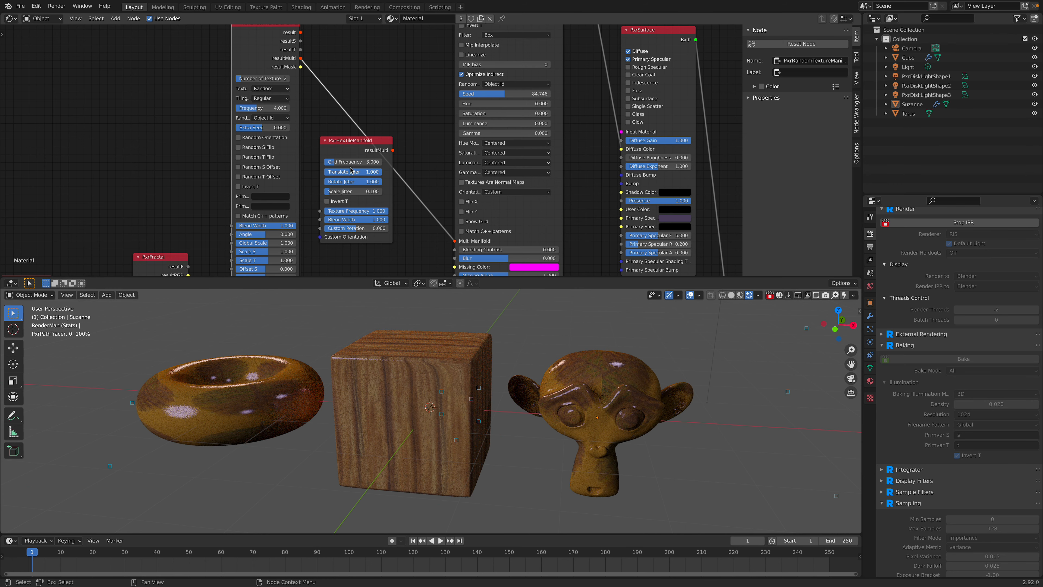
# Step: Set PxrRandomTextureManifold's Frequency to 12 and enable Random S Flip, Random T Flip, Random S Offset and Random T Offset
pyautogui.scroll(5, 452, 222)
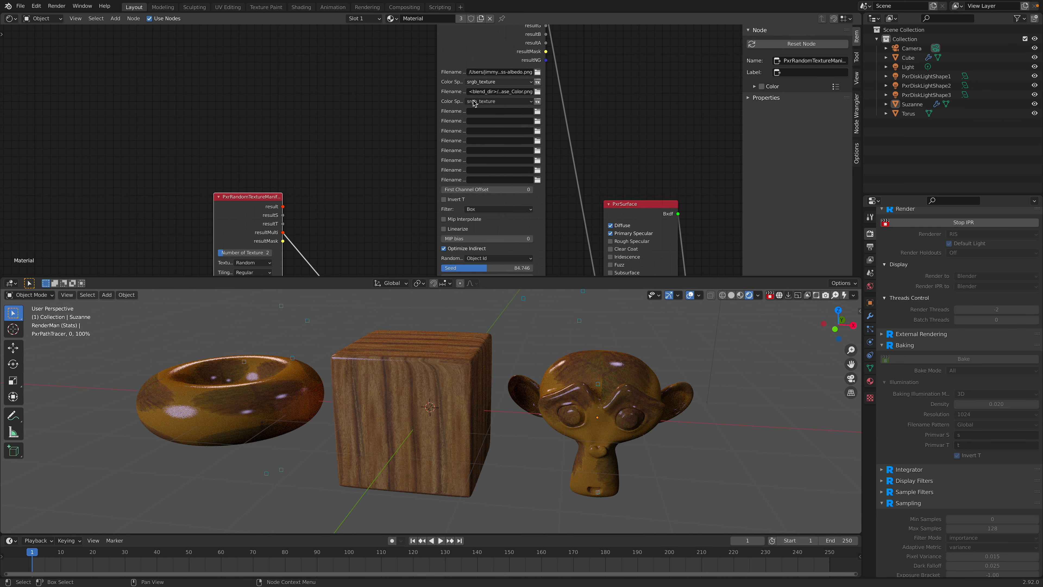
pyautogui.scroll(-6, 410, 144)
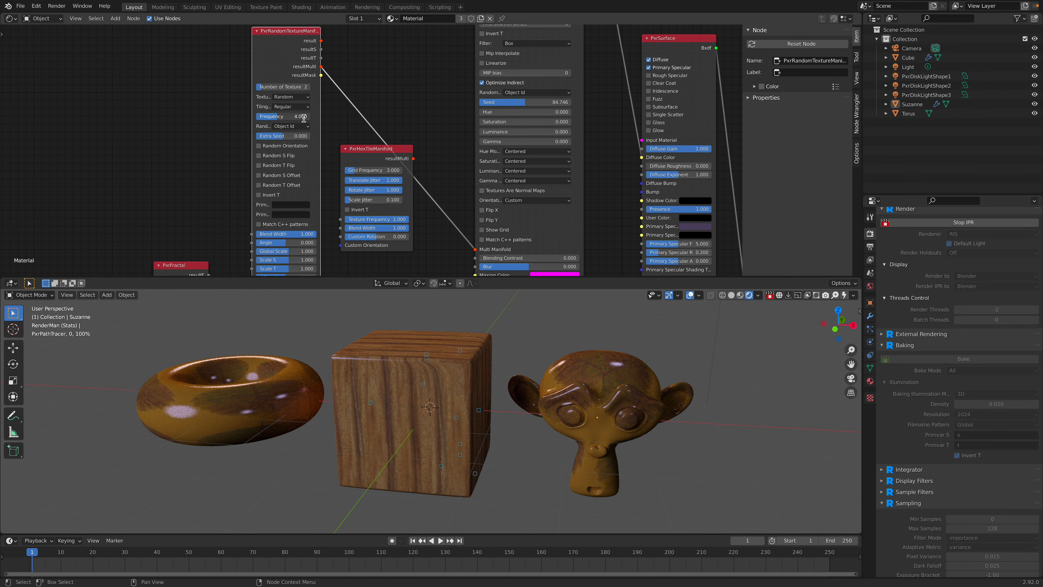
pyautogui.press('Return')
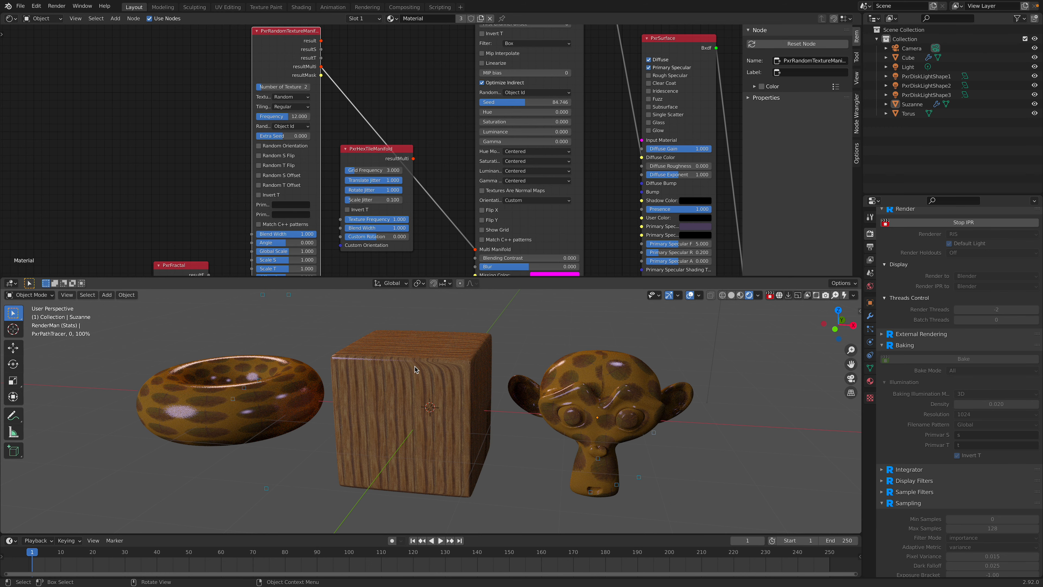
pyautogui.moveTo(327, 210); pyautogui.dragTo(334, 161, button='middle')
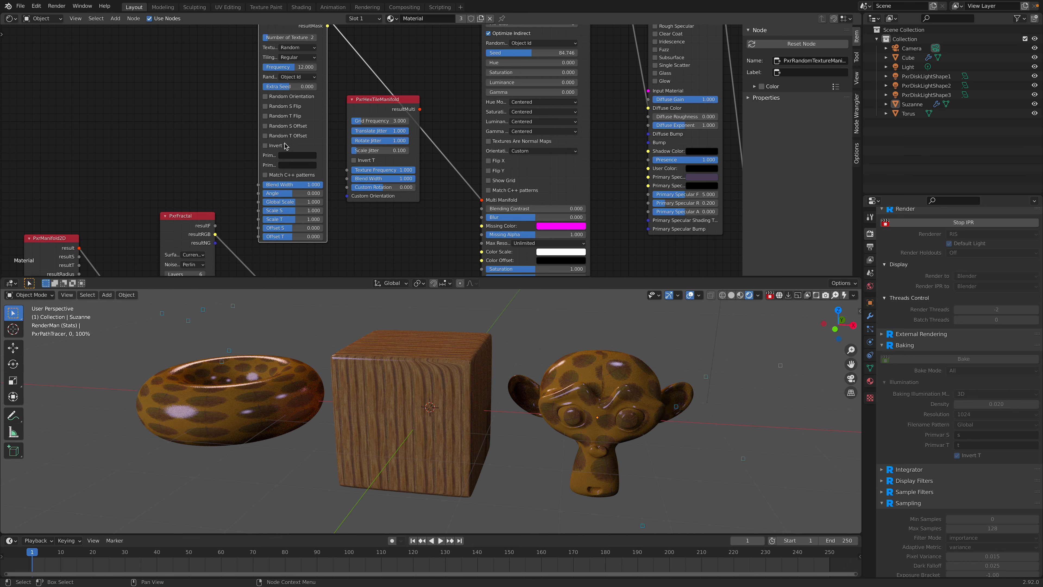
pyautogui.moveTo(266, 135); pyautogui.dragTo(266, 116)
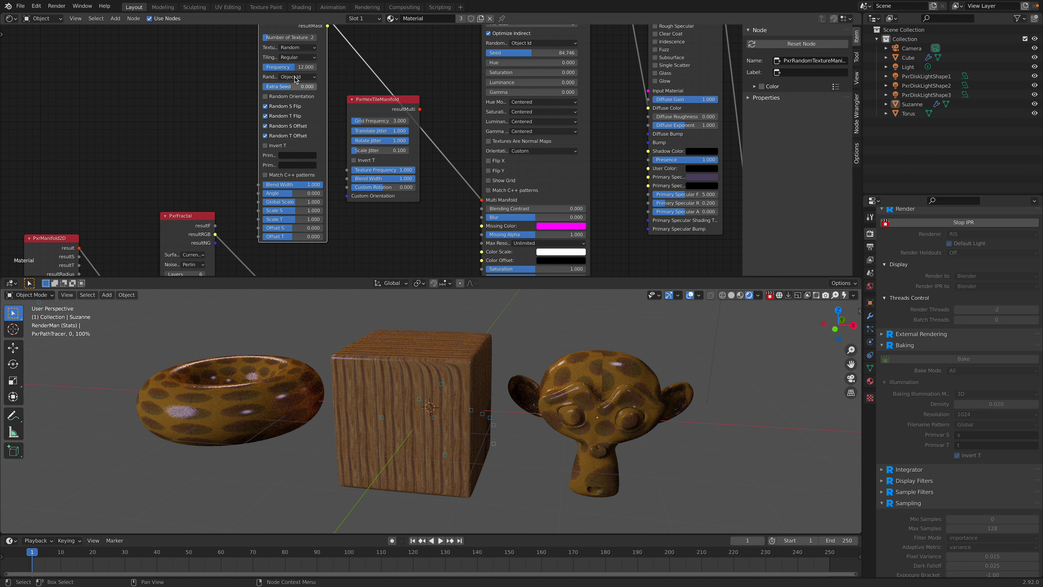
# Step: Reposition PxrHexTileManifold and reconnect its resultMulti to PxrMultiTexture's Multi Manifold
pyautogui.click(377, 103)
pyautogui.moveTo(377, 102); pyautogui.dragTo(369, 129)
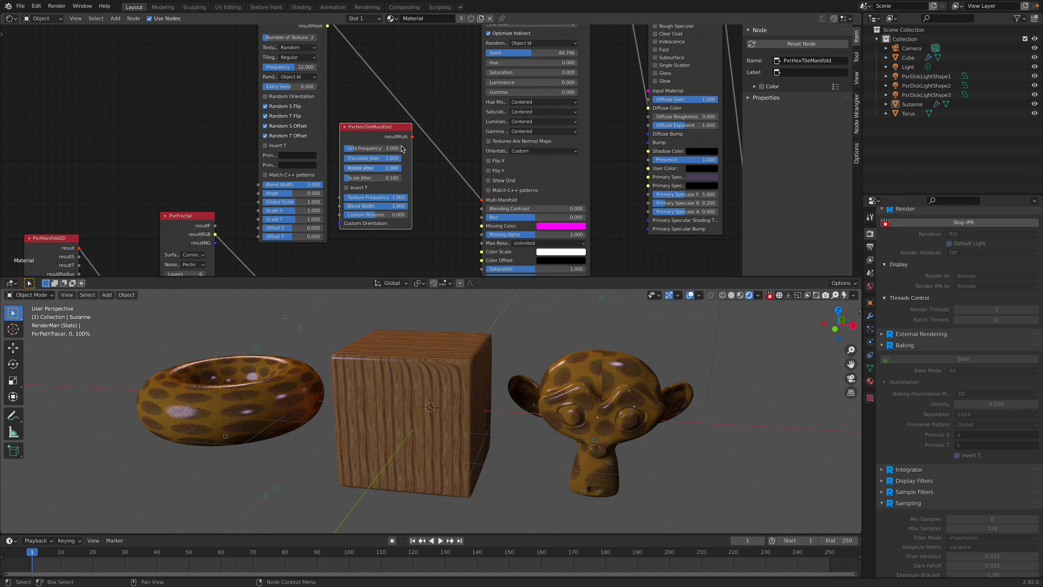
pyautogui.moveTo(411, 137); pyautogui.dragTo(481, 200)
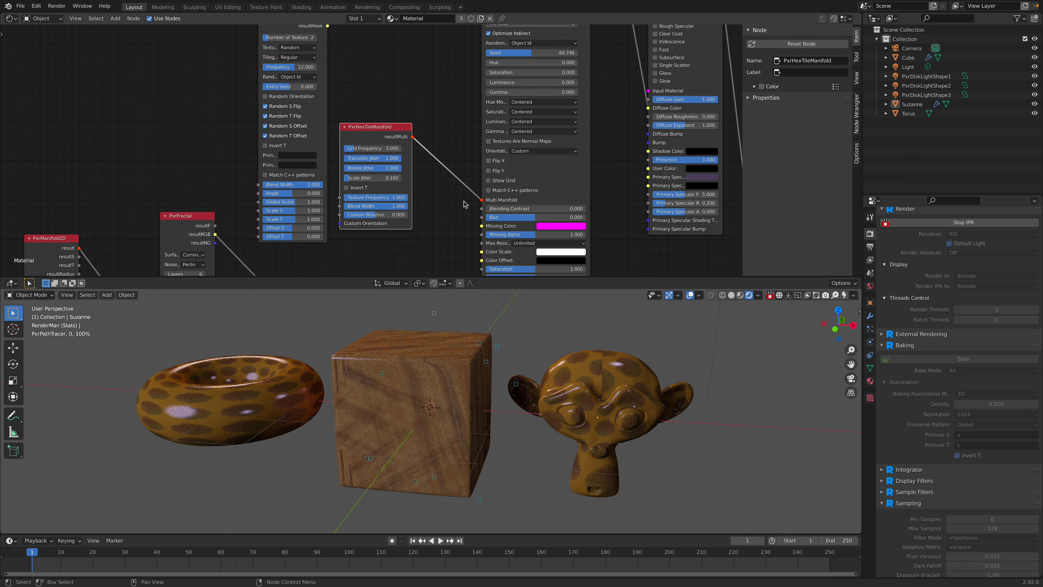
# Step: Try PxrHexTileManifold's Texture Frequency at 12, and return it to 1
pyautogui.doubleClick(390, 198)
pyautogui.write('12')
pyautogui.press('Return')
pyautogui.doubleClick(393, 199)
pyautogui.write('1')
pyautogui.press('Return')
# Step: Set PxrHexTileManifold's Grid Frequency to 1, Blend Width to 0.598 and Scale Jitter to 0.412
pyautogui.doubleClick(390, 150)
pyautogui.write('1')
pyautogui.press('Return')
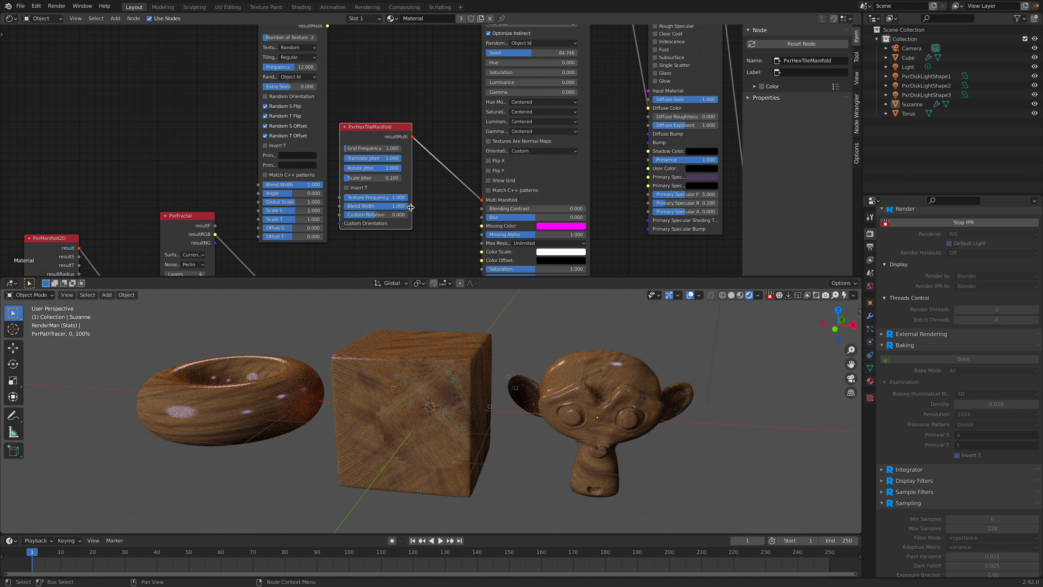
pyautogui.moveTo(394, 206)
pyautogui.mouseDown()
pyautogui.moveTo(375, 206)
pyautogui.moveTo(407, 206)
pyautogui.mouseUp()
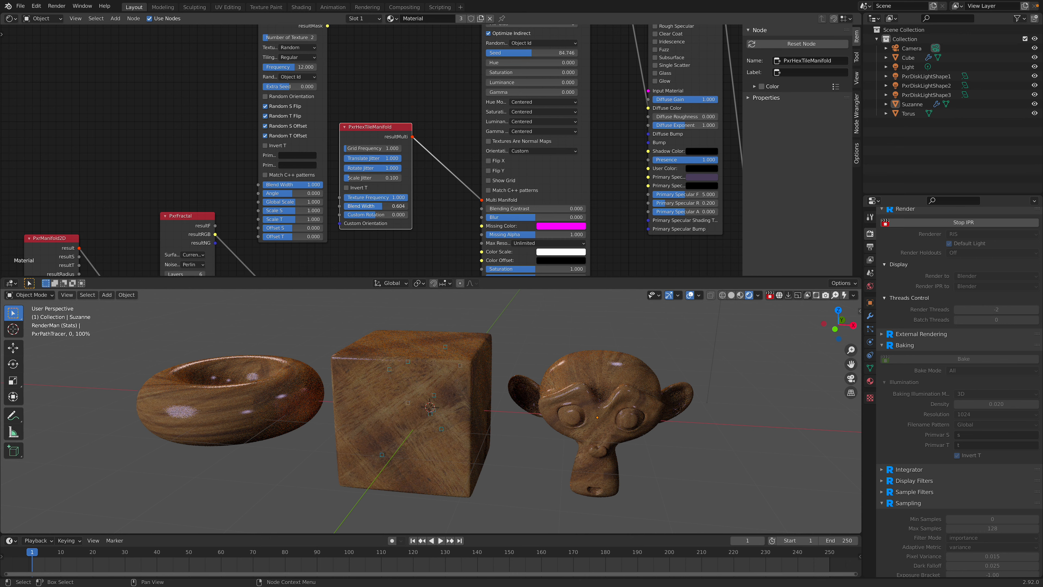
pyautogui.moveTo(374, 179)
pyautogui.mouseDown()
pyautogui.moveTo(385, 178)
pyautogui.moveTo(371, 182)
pyautogui.mouseUp()
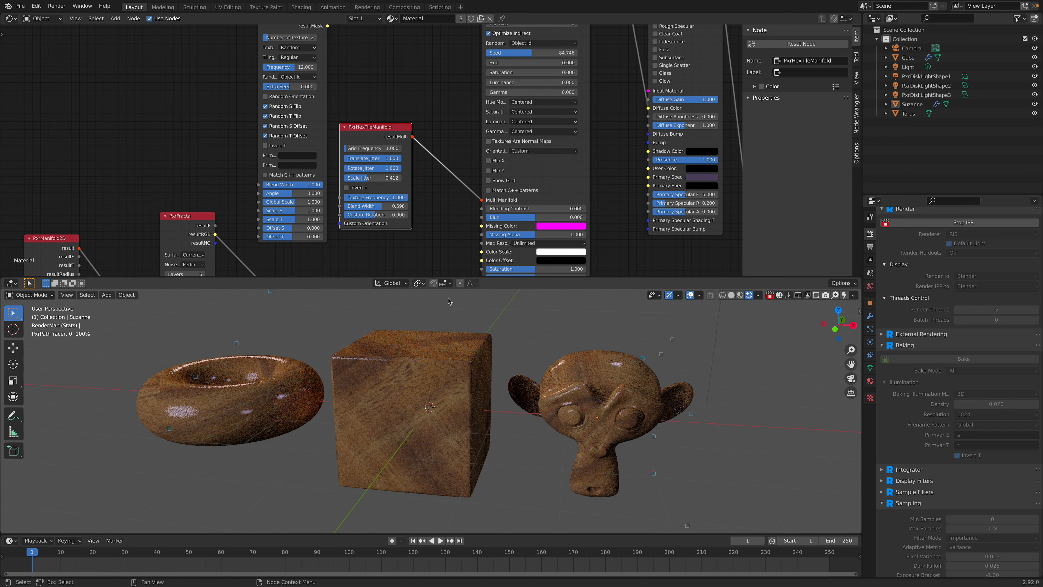
# Step: Stop the live render and save prman_procedural_texture_002.blend
pyautogui.moveTo(575, 414); pyautogui.dragTo(564, 423, button='middle')
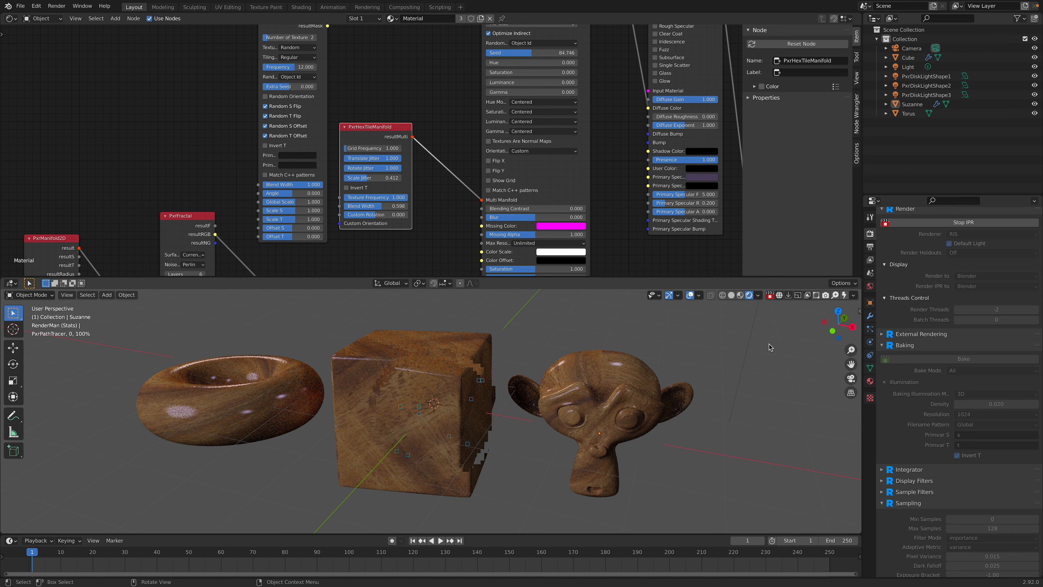
pyautogui.click(770, 297)
pyautogui.hotkey('ctrl', 's')
# Step: Delete the cube and torus, and clear Suzanne's location so it sits at the world origin
pyautogui.click(456, 359)
pyautogui.keyDown('shift'); pyautogui.click(299, 360); pyautogui.keyUp('shift')
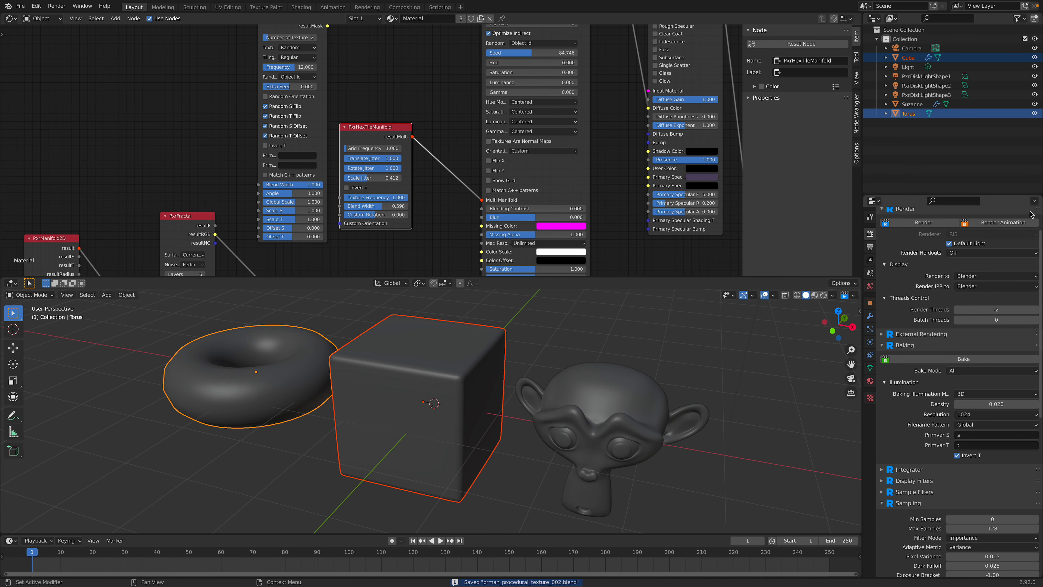
pyautogui.press('Delete')
pyautogui.click(585, 413)
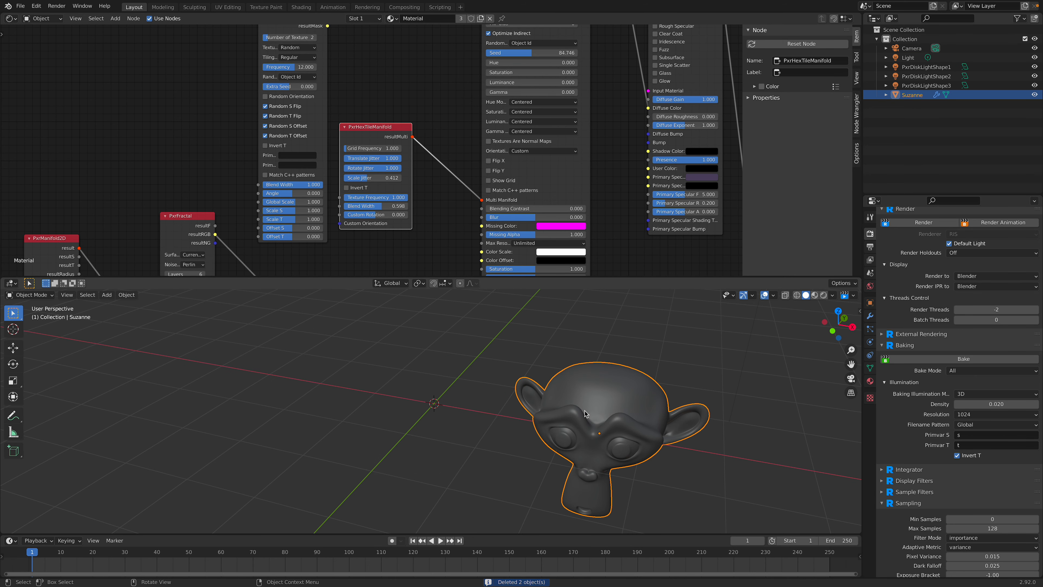
pyautogui.hotkey('alt', 'g')
# Step: Save the scene as a new version named prman_procedural_texture_003.blend on the Desktop
pyautogui.click(20, 5)
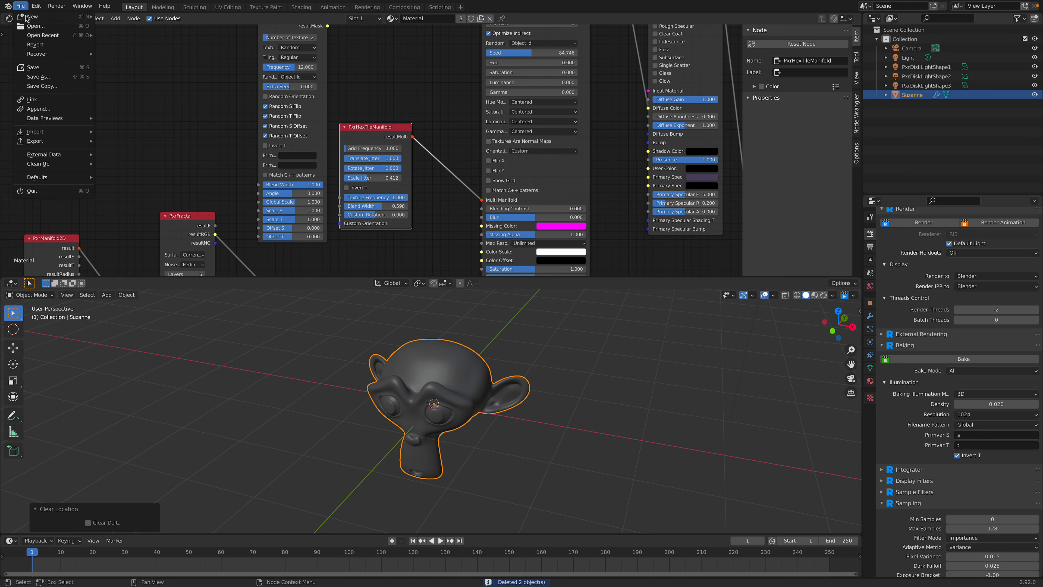
pyautogui.click(48, 77)
pyautogui.click(702, 552)
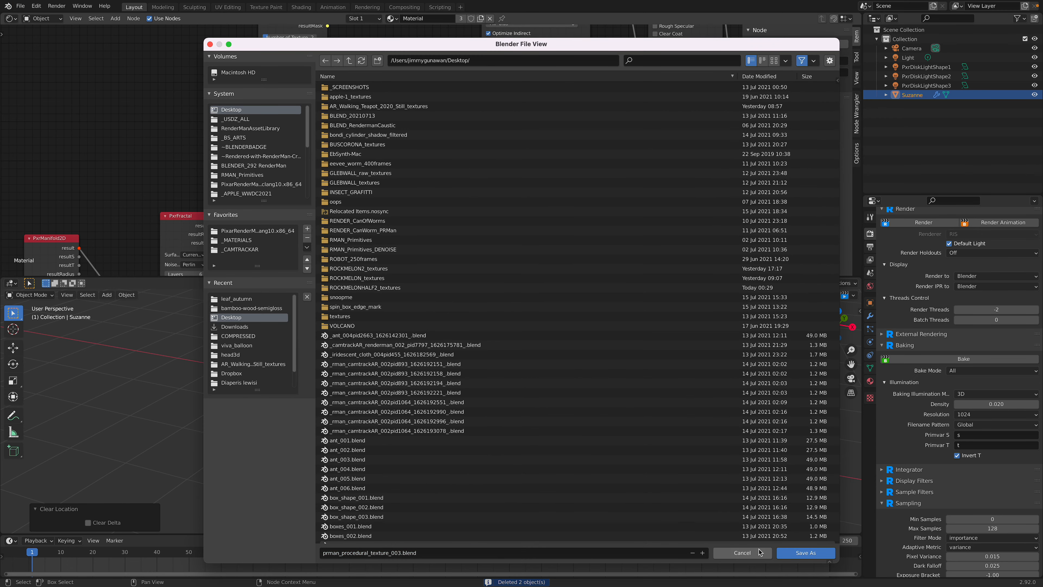
pyautogui.click(806, 552)
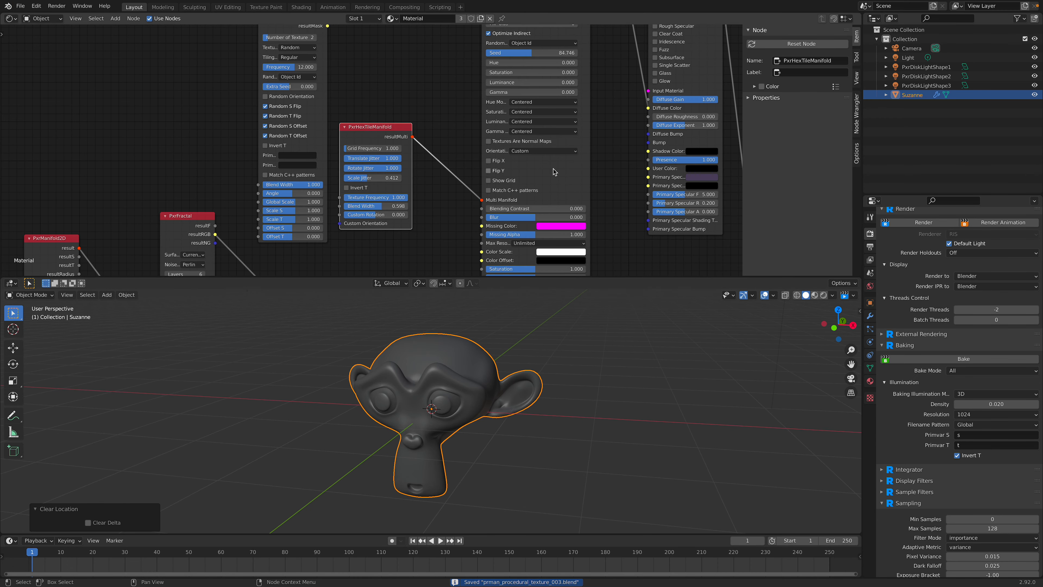
# Step: Move the Material Output, Principled BSDF and RenderMan Material nodes farther right to make room in the node graph
pyautogui.press('Home')
pyautogui.scroll(-1, 472, 185)
pyautogui.moveTo(646, 186); pyautogui.dragTo(464, 165, button='middle')
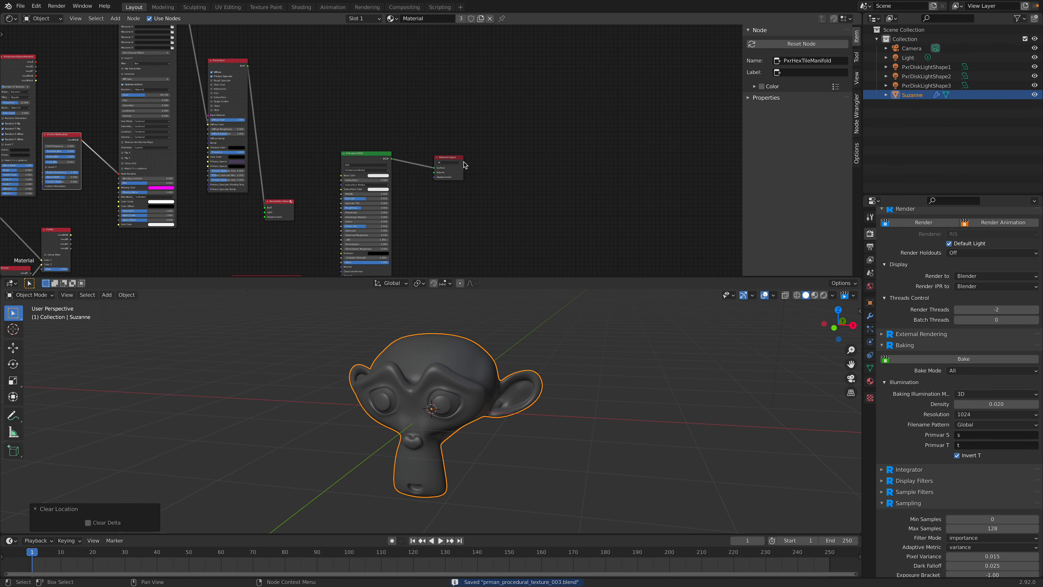
pyautogui.moveTo(458, 158); pyautogui.dragTo(628, 133)
pyautogui.moveTo(371, 154); pyautogui.dragTo(515, 126)
pyautogui.moveTo(271, 180); pyautogui.dragTo(411, 171, button='middle')
# Step: Spread the PxrSurface, PxrMultiTexture and PxrHexTileManifold nodes apart into a clearer left-to-right chain
pyautogui.scroll(4, 411, 170)
pyautogui.moveTo(427, 196); pyautogui.dragTo(592, 59)
pyautogui.moveTo(592, 59); pyautogui.dragTo(620, 141, button='middle')
pyautogui.moveTo(388, 89); pyautogui.dragTo(516, 129)
pyautogui.scroll(-4, 444, 127)
pyautogui.moveTo(432, 123); pyautogui.dragTo(504, 142, button='middle')
pyautogui.moveTo(399, 47); pyautogui.dragTo(483, 33)
pyautogui.moveTo(452, 107); pyautogui.dragTo(485, 62, button='middle')
pyautogui.scroll(3, 367, 152)
pyautogui.moveTo(357, 148); pyautogui.dragTo(475, 78)
pyautogui.scroll(1, 418, 126)
pyautogui.scroll(3, 409, 116)
pyautogui.moveTo(575, 110); pyautogui.dragTo(472, 51, button='middle')
pyautogui.scroll(-2, 534, 66)
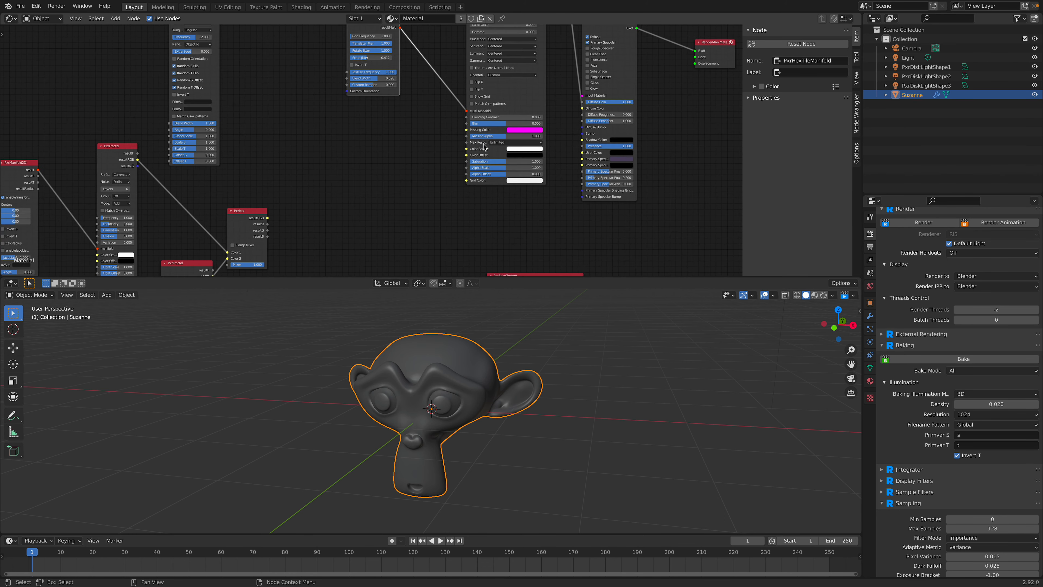
# Step: Move the PxrSurface and RenderMan Material nodes farther right, away from the PxrMultiTexture chain
pyautogui.moveTo(599, 63); pyautogui.dragTo(529, 96, button='middle')
pyautogui.moveTo(617, 93); pyautogui.dragTo(695, 76)
pyautogui.moveTo(529, 73); pyautogui.dragTo(601, 54)
pyautogui.moveTo(475, 237); pyautogui.dragTo(499, 149, button='middle')
pyautogui.moveTo(308, 187); pyautogui.dragTo(373, 196, button='middle')
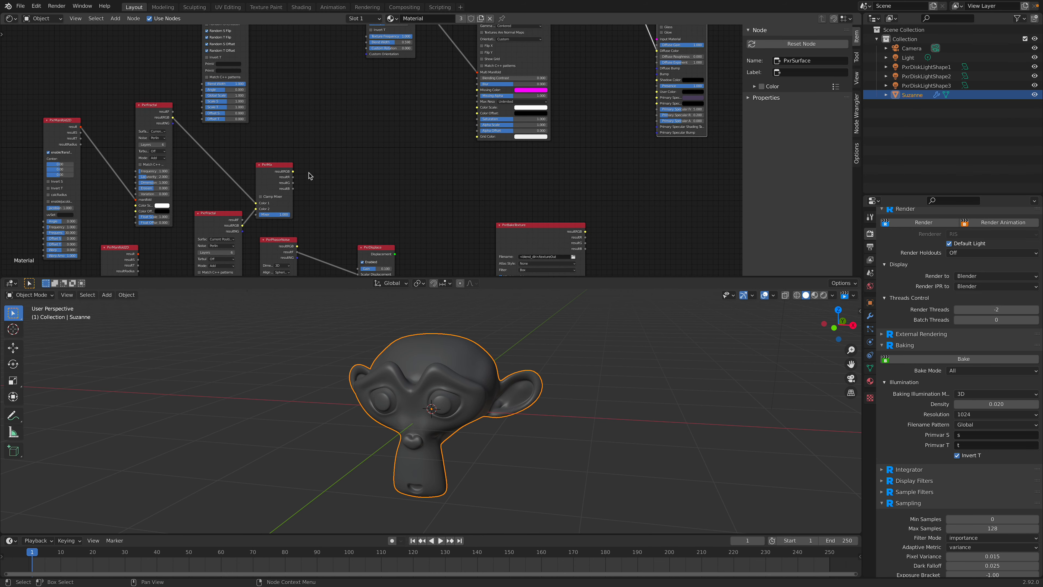
# Step: Move the PxrMix node in front of PxrSurface and bring the PxrFractal node feeding it to the right
pyautogui.moveTo(284, 170); pyautogui.dragTo(619, 52)
pyautogui.moveTo(220, 223); pyautogui.dragTo(419, 126)
pyautogui.moveTo(599, 71); pyautogui.dragTo(506, 186, button='middle')
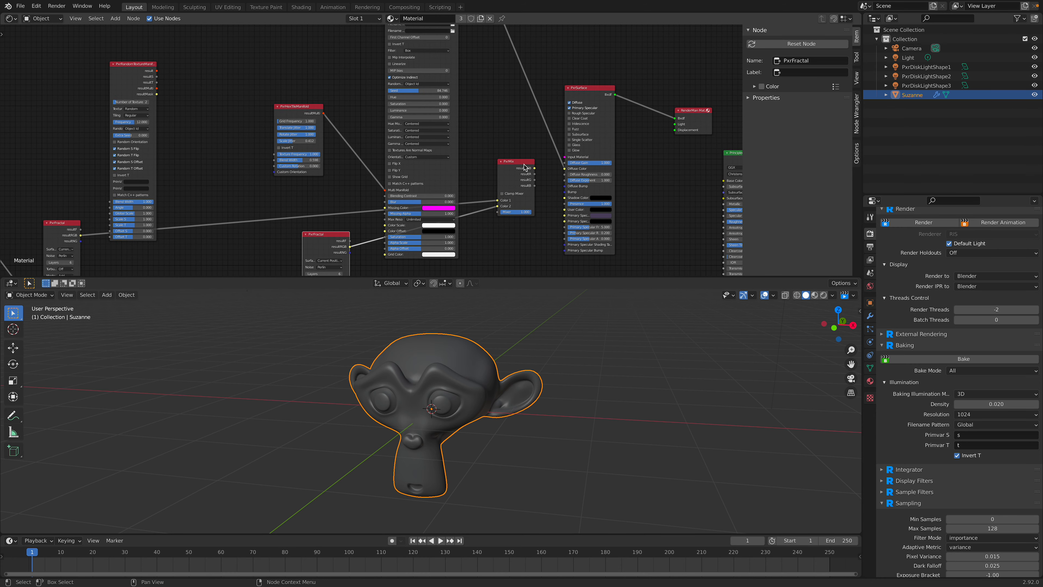
pyautogui.moveTo(524, 163); pyautogui.dragTo(526, 150)
# Step: Enlarge the node editor area downwards and hide its sidebar to gain working space
pyautogui.scroll(-2, 492, 137)
pyautogui.moveTo(450, 63); pyautogui.dragTo(432, 115, button='middle')
pyautogui.moveTo(568, 175); pyautogui.dragTo(588, 119)
pyautogui.scroll(-3, 502, 119)
pyautogui.moveTo(498, 119); pyautogui.dragTo(513, 148, button='middle')
pyautogui.scroll(2, 518, 158)
pyautogui.moveTo(590, 277); pyautogui.dragTo(588, 390)
pyautogui.press('n')
# Step: Spread the PxrMix, PxrFractal and PxrPhasorNoise nodes rightward from the manifold nodes
pyautogui.moveTo(592, 147); pyautogui.dragTo(592, 152, button='middle')
pyautogui.moveTo(619, 137); pyautogui.dragTo(624, 118)
pyautogui.moveTo(699, 204); pyautogui.dragTo(713, 102)
pyautogui.moveTo(629, 82); pyautogui.dragTo(647, 77)
pyautogui.moveTo(601, 107); pyautogui.dragTo(658, 69, button='middle')
pyautogui.moveTo(423, 53); pyautogui.dragTo(458, 248)
pyautogui.moveTo(525, 257); pyautogui.dragTo(582, 104)
pyautogui.moveTo(542, 229); pyautogui.dragTo(627, 85, button='middle')
pyautogui.moveTo(435, 193); pyautogui.dragTo(568, 104)
pyautogui.moveTo(297, 297); pyautogui.dragTo(298, 233, button='middle')
pyautogui.moveTo(267, 266); pyautogui.dragTo(314, 80)
pyautogui.moveTo(381, 133); pyautogui.dragTo(538, 59)
pyautogui.moveTo(558, 77); pyautogui.dragTo(446, 223, button='middle')
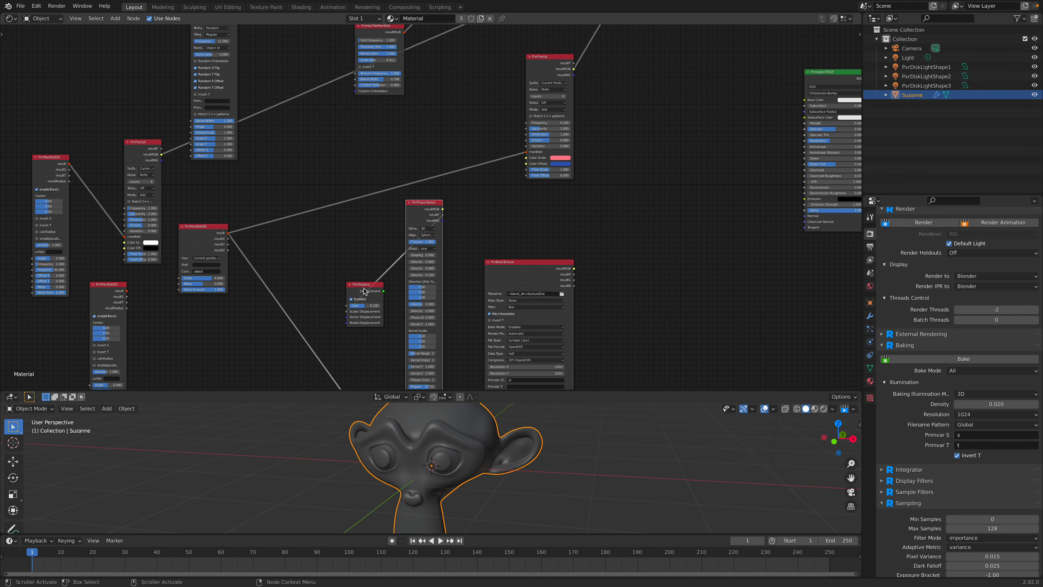
# Step: Place the PxrDisplace node beside the Principled BSDF, to the right of PxrPhasorNoise
pyautogui.moveTo(364, 287); pyautogui.dragTo(509, 193)
pyautogui.moveTo(510, 194); pyautogui.dragTo(511, 210, button='middle')
pyautogui.moveTo(512, 211); pyautogui.dragTo(723, 172)
pyautogui.moveTo(464, 205); pyautogui.dragTo(419, 236, button='middle')
pyautogui.moveTo(397, 258); pyautogui.dragTo(444, 249)
pyautogui.moveTo(597, 143); pyautogui.dragTo(516, 236, button='middle')
pyautogui.scroll(-2, 516, 236)
pyautogui.moveTo(532, 89); pyautogui.dragTo(532, 129)
pyautogui.scroll(3, 501, 215)
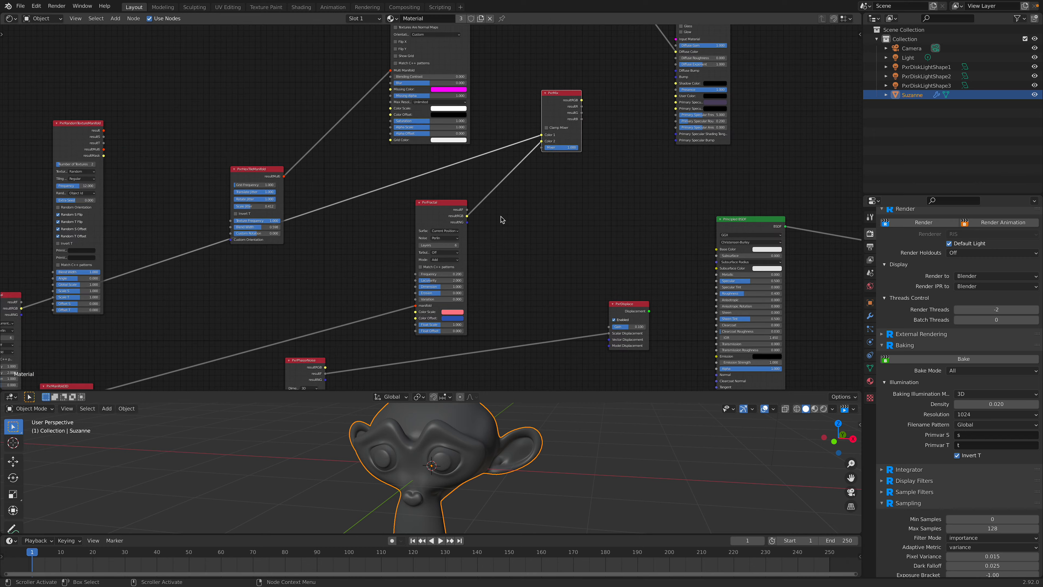
# Step: Link the resultF output of PxrPhasorNoise to the Mixer input of PxrMix
pyautogui.moveTo(501, 217); pyautogui.dragTo(516, 129, button='middle')
pyautogui.moveTo(382, 262); pyautogui.dragTo(362, 298, button='middle')
pyautogui.moveTo(320, 321); pyautogui.dragTo(550, 95)
pyautogui.moveTo(550, 95); pyautogui.dragTo(483, 162, button='middle')
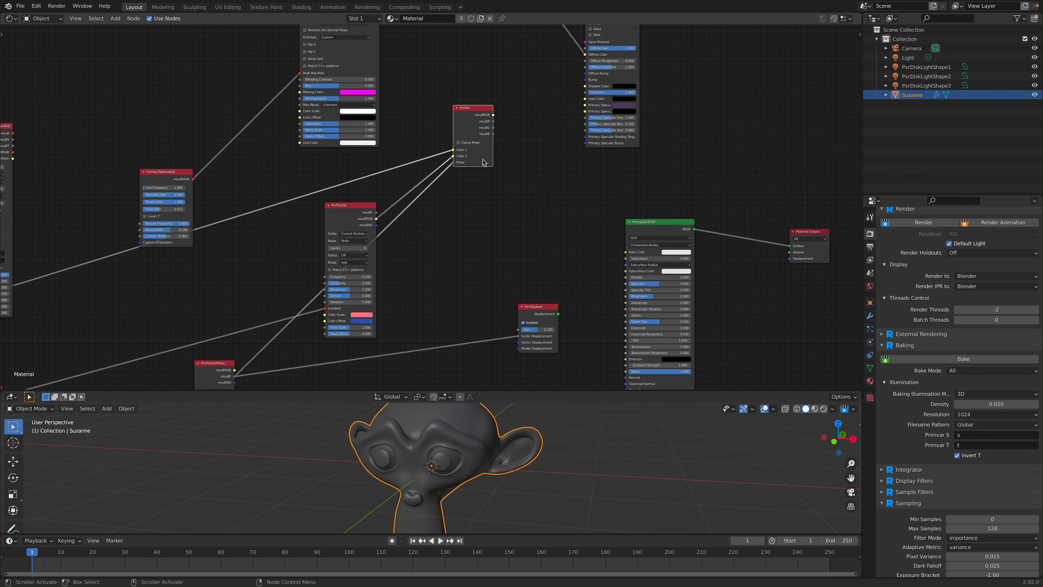
# Step: Connect PxrMix's resultRGB output to the Diffuse Color of PxrSurface and move PxrMix closer to it
pyautogui.moveTo(501, 119); pyautogui.dragTo(486, 169, button='middle')
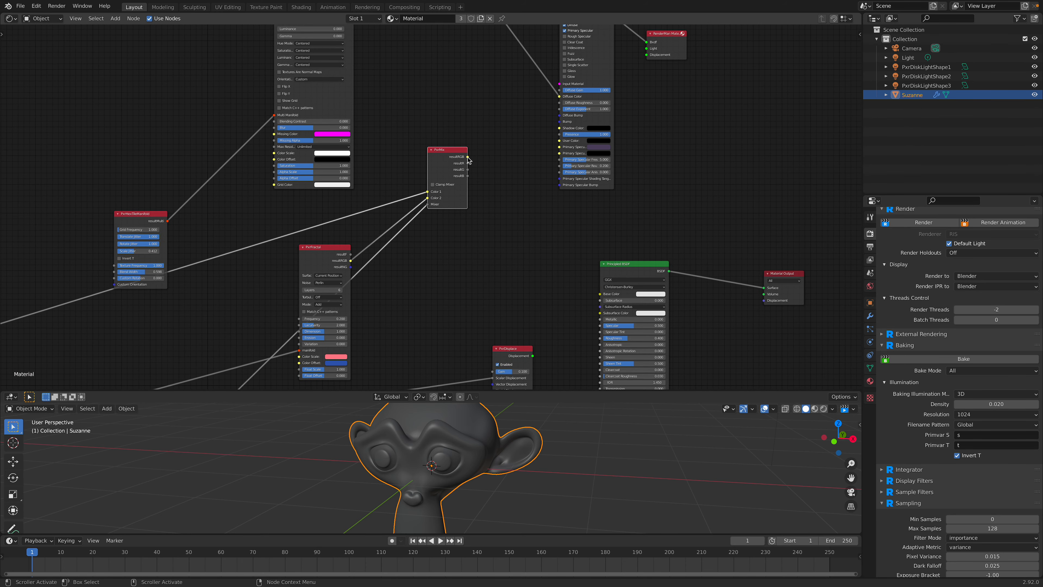
pyautogui.moveTo(526, 103); pyautogui.dragTo(525, 103)
pyautogui.moveTo(465, 96); pyautogui.dragTo(467, 180, button='middle')
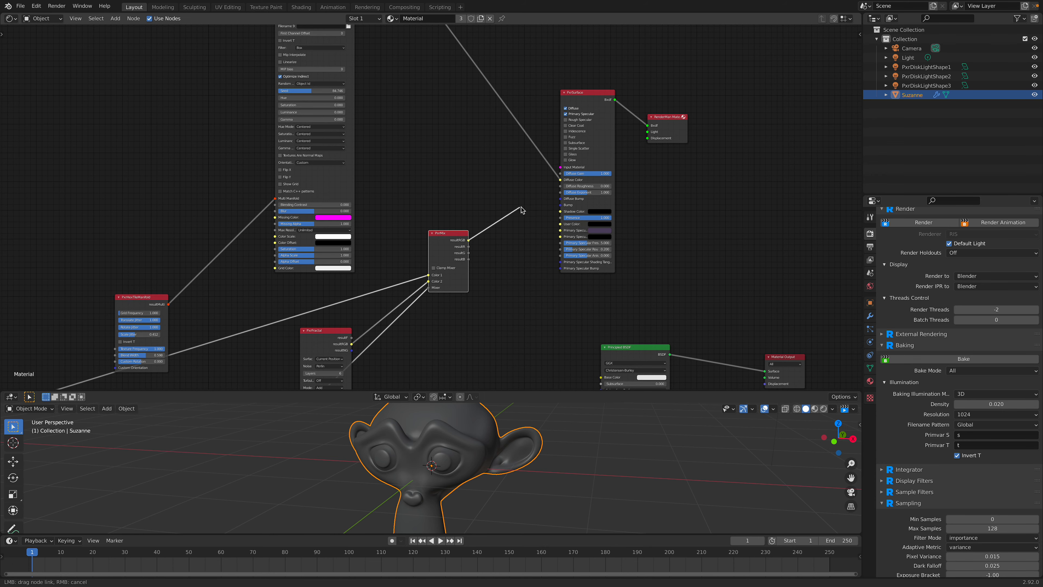
pyautogui.moveTo(559, 181); pyautogui.dragTo(560, 180)
pyautogui.moveTo(448, 234); pyautogui.dragTo(500, 218)
# Step: Bring PxrMix near PxrMultiTexture and link the texture's resultRGB output to Color 1 of the mix
pyautogui.moveTo(356, 112); pyautogui.dragTo(368, 162, button='middle')
pyautogui.moveTo(312, 142); pyautogui.dragTo(316, 243, button='middle')
pyautogui.moveTo(325, 70); pyautogui.dragTo(295, 59)
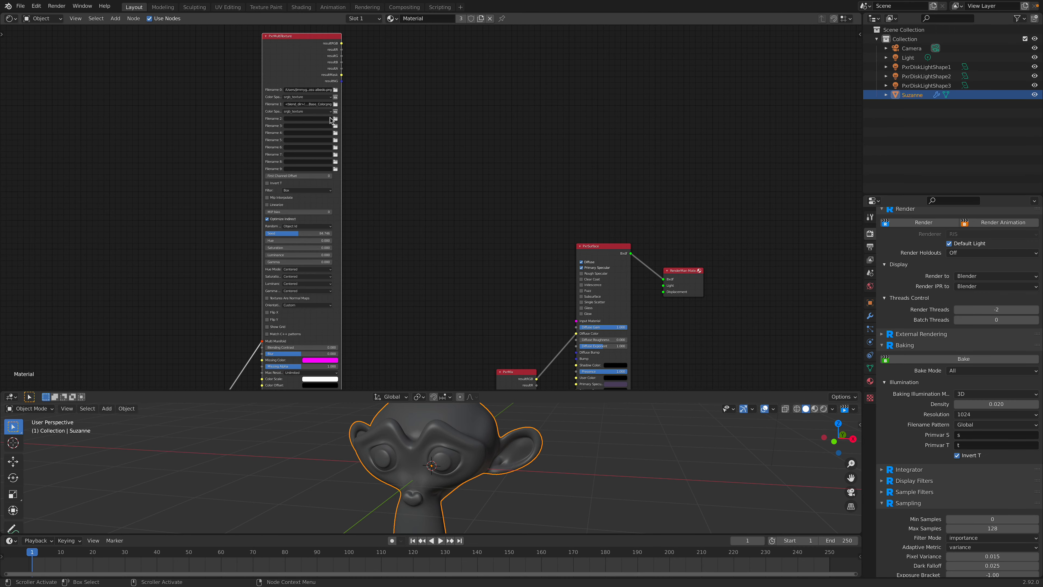
pyautogui.scroll(-5, 410, 205)
pyautogui.moveTo(481, 322); pyautogui.dragTo(463, 148)
pyautogui.moveTo(397, 126); pyautogui.dragTo(387, 214, button='middle')
pyautogui.scroll(2, 361, 201)
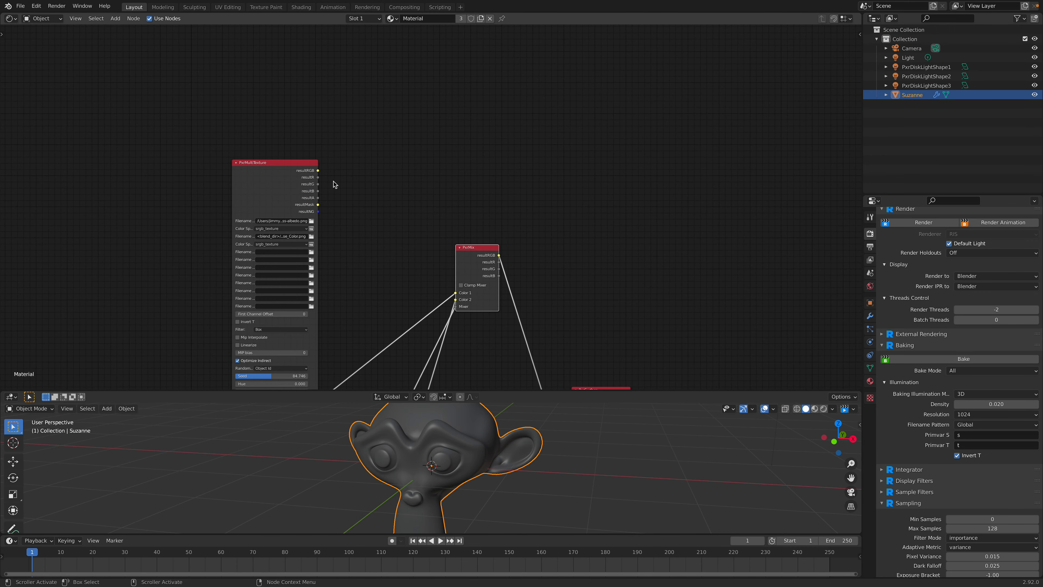
pyautogui.moveTo(319, 171); pyautogui.dragTo(455, 292)
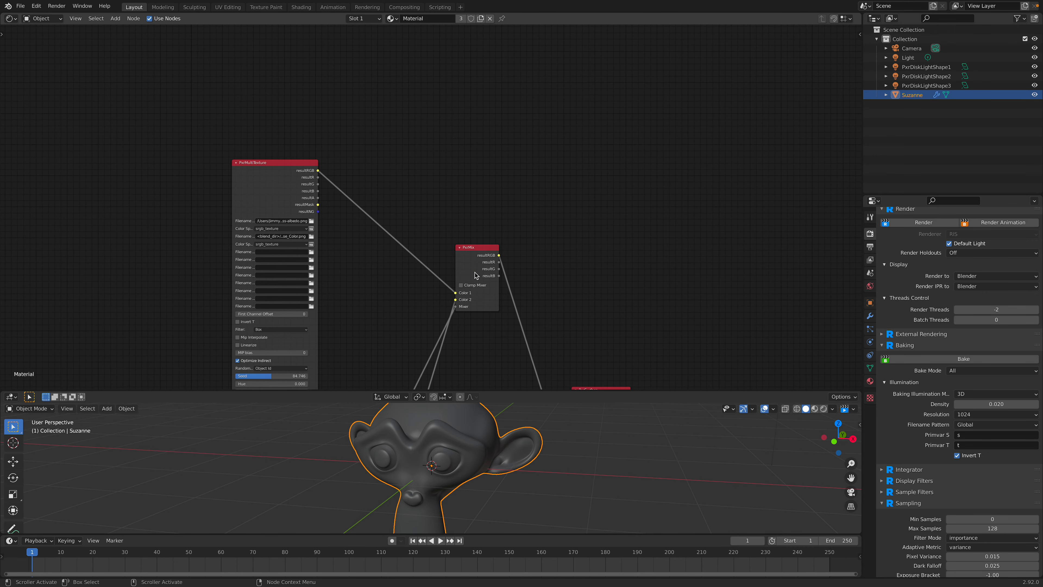
# Step: Move the PxrHexTileManifold node up beside the PxrMultiTexture node
pyautogui.scroll(-5, 490, 140)
pyautogui.scroll(-2, 444, 194)
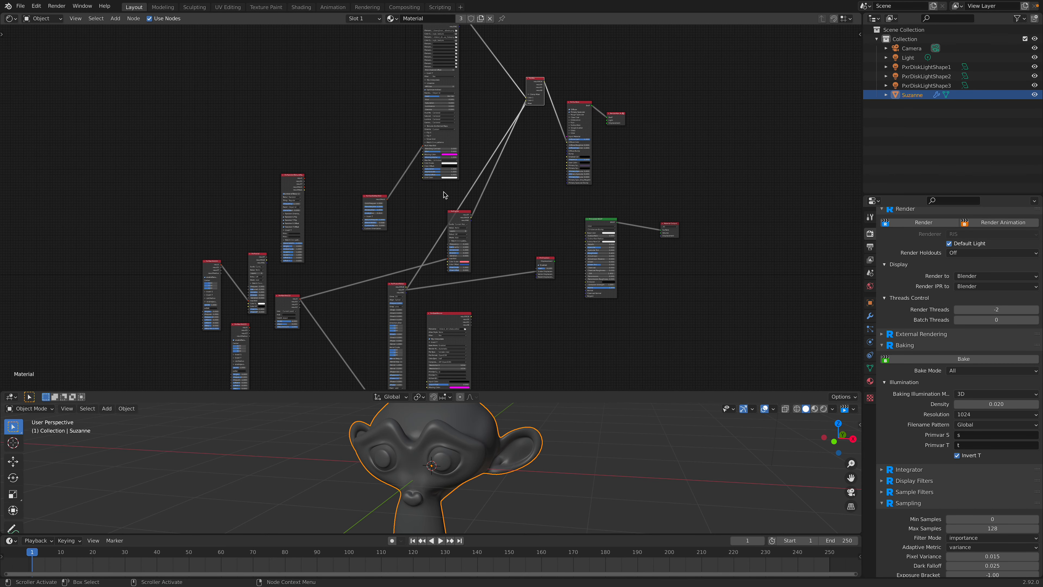
pyautogui.moveTo(374, 197); pyautogui.dragTo(386, 120)
pyautogui.scroll(-2, 438, 211)
pyautogui.moveTo(439, 219); pyautogui.dragTo(403, 217, button='middle')
# Step: Save the file, then hide the unused sockets on all nodes in the graph
pyautogui.hotkey('ctrl', 's')
pyautogui.press('a')
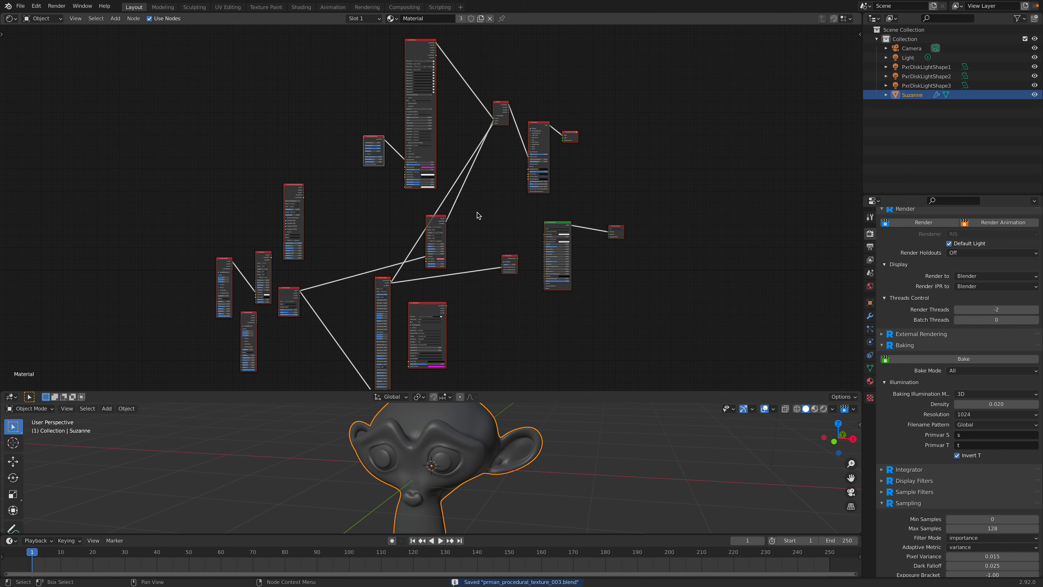
pyautogui.hotkey('ctrl', 'h')
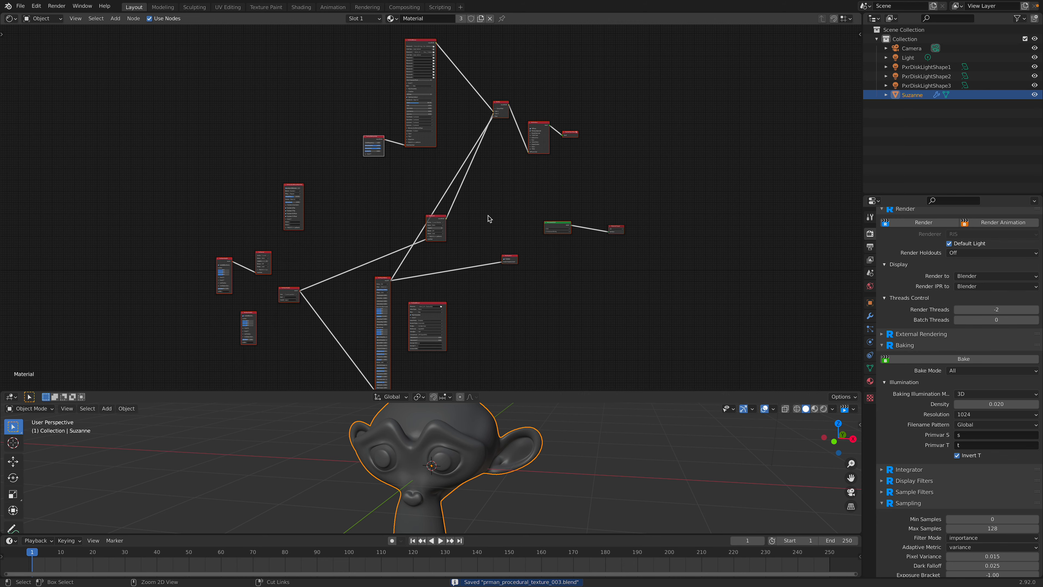
# Step: Move the PxrFractal, PxrPhasorNoise and PxrManifold3D nodes up close to the PxrMix node
pyautogui.click(443, 224)
pyautogui.moveTo(446, 224); pyautogui.dragTo(476, 115)
pyautogui.moveTo(380, 283); pyautogui.dragTo(455, 155)
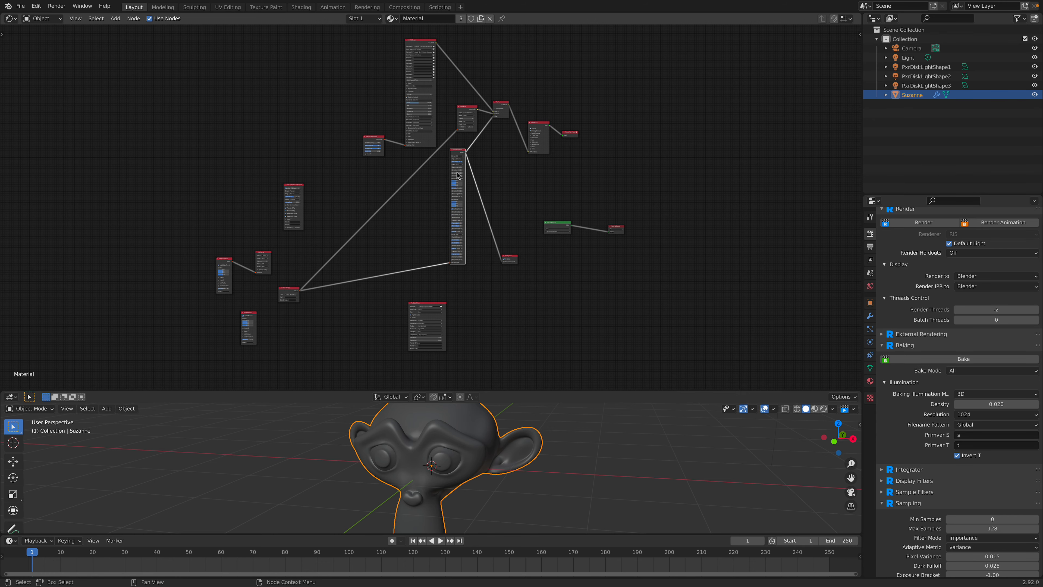
pyautogui.moveTo(287, 290); pyautogui.dragTo(407, 169)
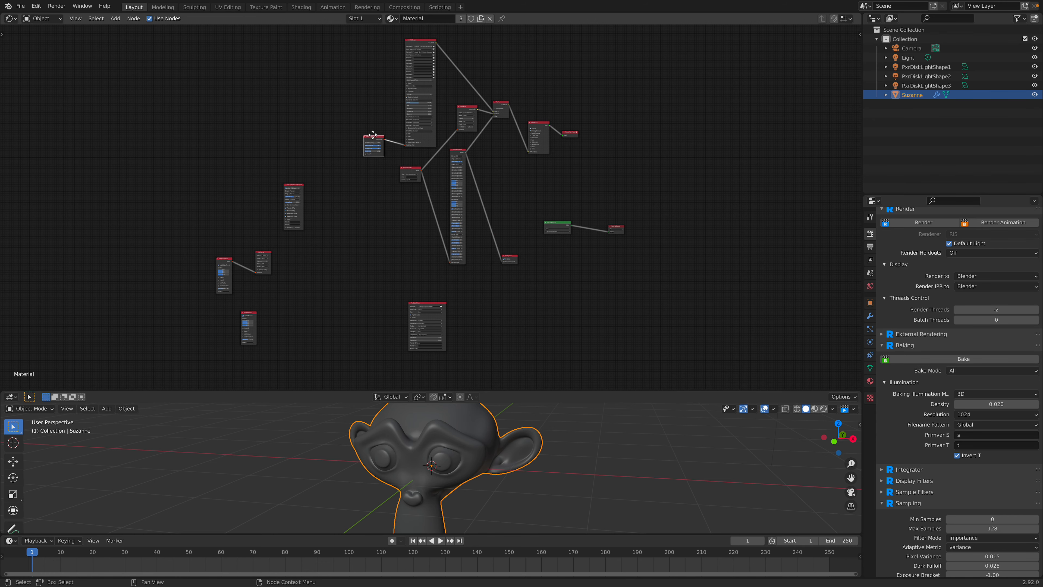
pyautogui.moveTo(450, 136); pyautogui.dragTo(425, 172, button='middle')
pyautogui.moveTo(488, 296); pyautogui.dragTo(496, 216)
pyautogui.scroll(4, 496, 216)
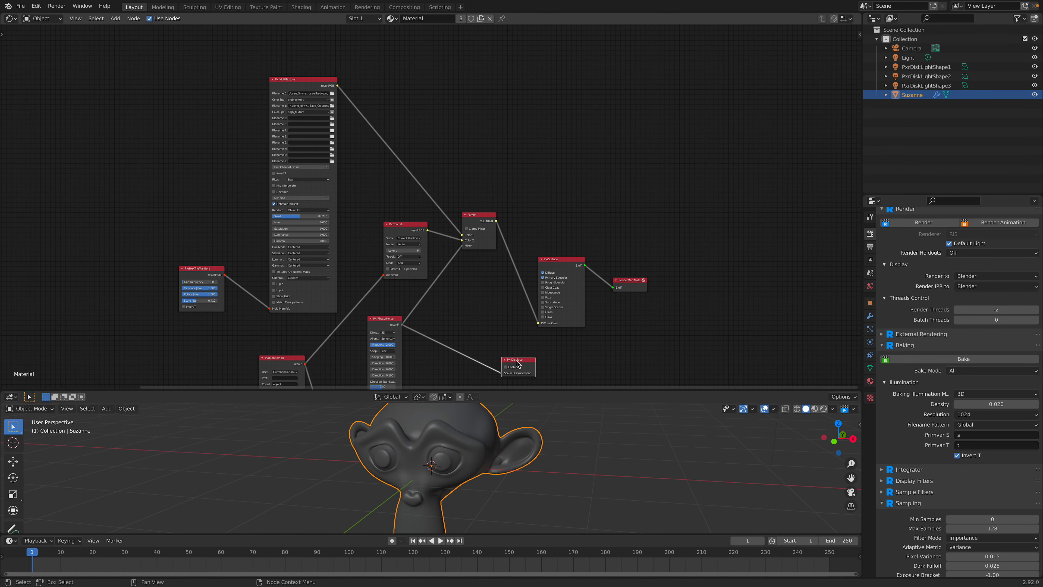
# Step: Tighten the output end of the graph by repositioning the PxrDisplace, PxrSurface, PxrMix and RenderMan Material nodes
pyautogui.moveTo(516, 362); pyautogui.dragTo(497, 316)
pyautogui.moveTo(561, 259); pyautogui.dragTo(551, 192)
pyautogui.moveTo(641, 279); pyautogui.dragTo(625, 173)
pyautogui.moveTo(555, 192); pyautogui.dragTo(543, 161)
pyautogui.scroll(1, 571, 197)
pyautogui.scroll(1, 541, 278)
pyautogui.moveTo(492, 216); pyautogui.dragTo(495, 192)
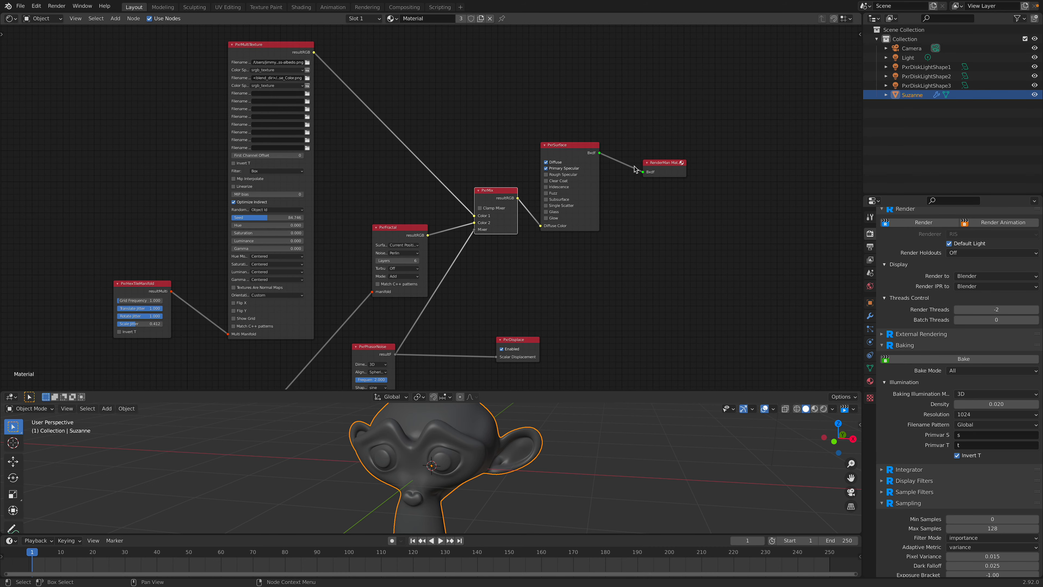
pyautogui.moveTo(648, 172); pyautogui.dragTo(661, 190)
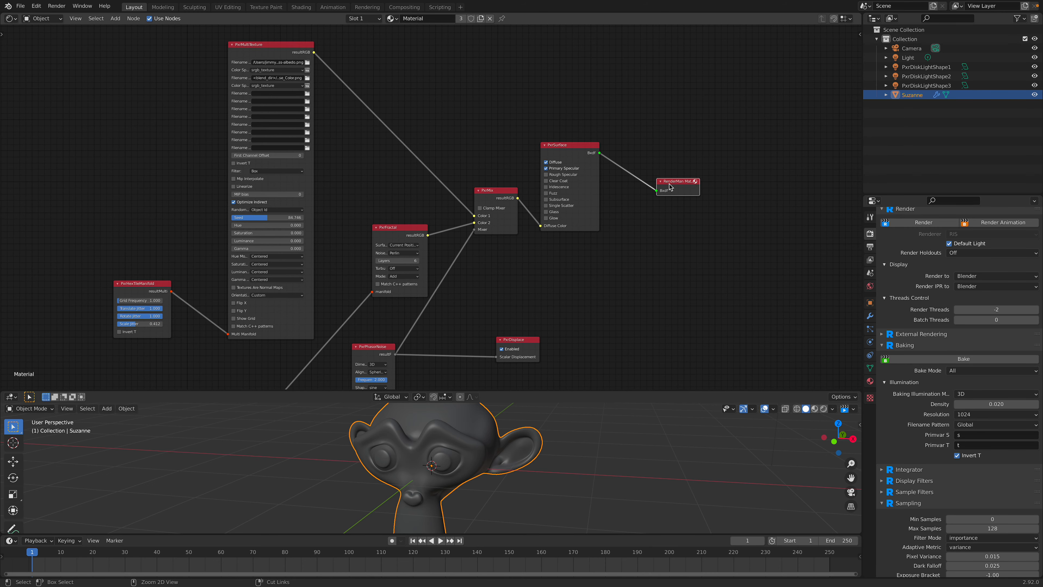
# Step: Show the hidden sockets of the RenderMan Material node and save the file
pyautogui.hotkey('ctrl', 'h')
pyautogui.hotkey('ctrl', 'h')
pyautogui.hotkey('ctrl', 'h')
pyautogui.hotkey('ctrl', 'h')
pyautogui.hotkey('ctrl', 'h')
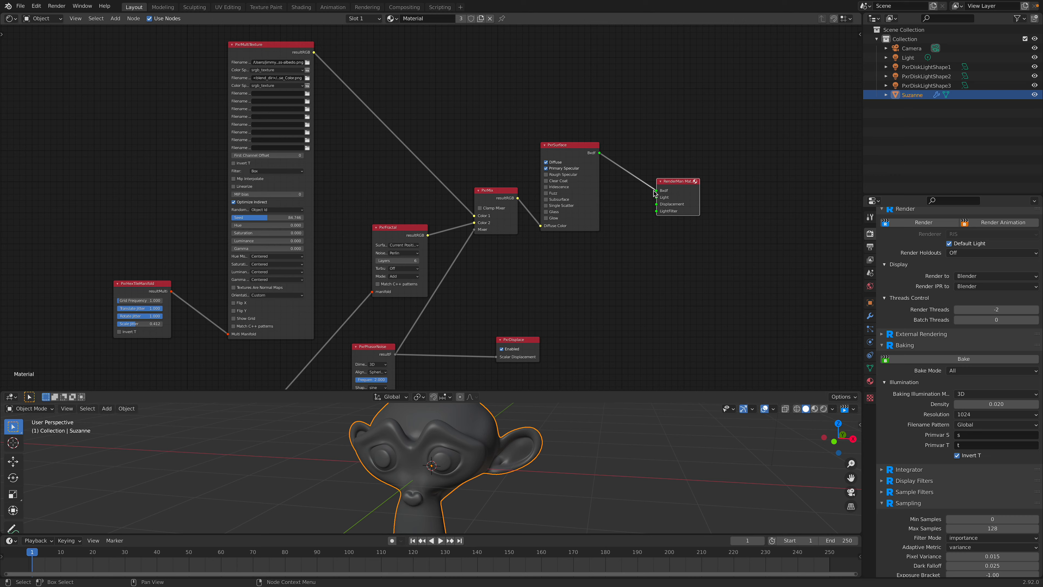
pyautogui.hotkey('ctrl', 's')
# Step: Move PxrFractal closer to PxrMix and place PxrPhasorNoise directly beneath it
pyautogui.moveTo(612, 221); pyautogui.dragTo(631, 188, button='middle')
pyautogui.scroll(-1, 448, 190)
pyautogui.moveTo(405, 189); pyautogui.dragTo(393, 173)
pyautogui.moveTo(395, 180); pyautogui.dragTo(420, 212, button='middle')
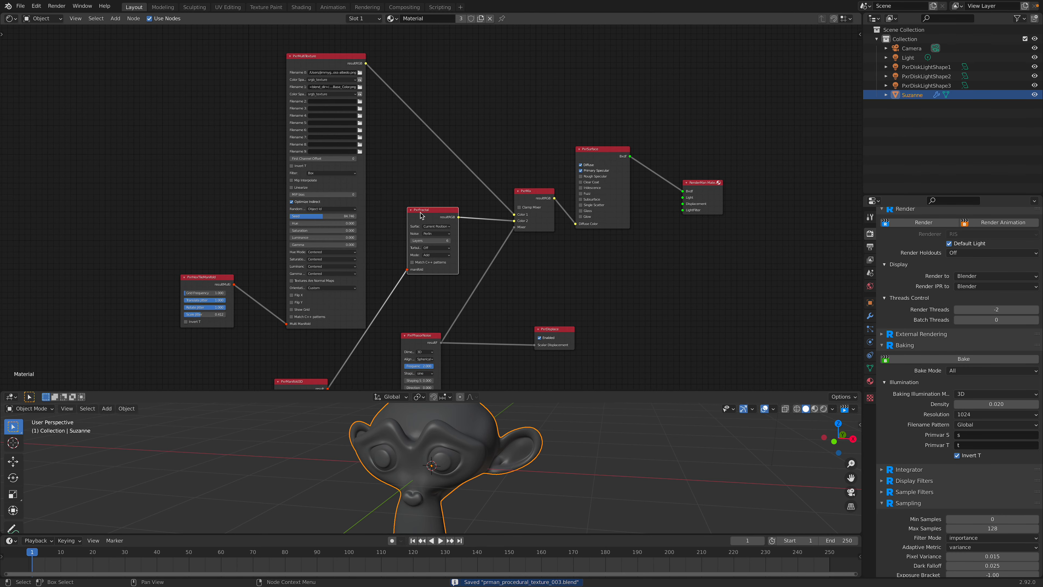
pyautogui.moveTo(535, 201); pyautogui.dragTo(606, 78, button='middle')
pyautogui.moveTo(390, 272); pyautogui.dragTo(390, 247)
pyautogui.scroll(1, 394, 244)
pyautogui.moveTo(485, 235); pyautogui.dragTo(497, 179)
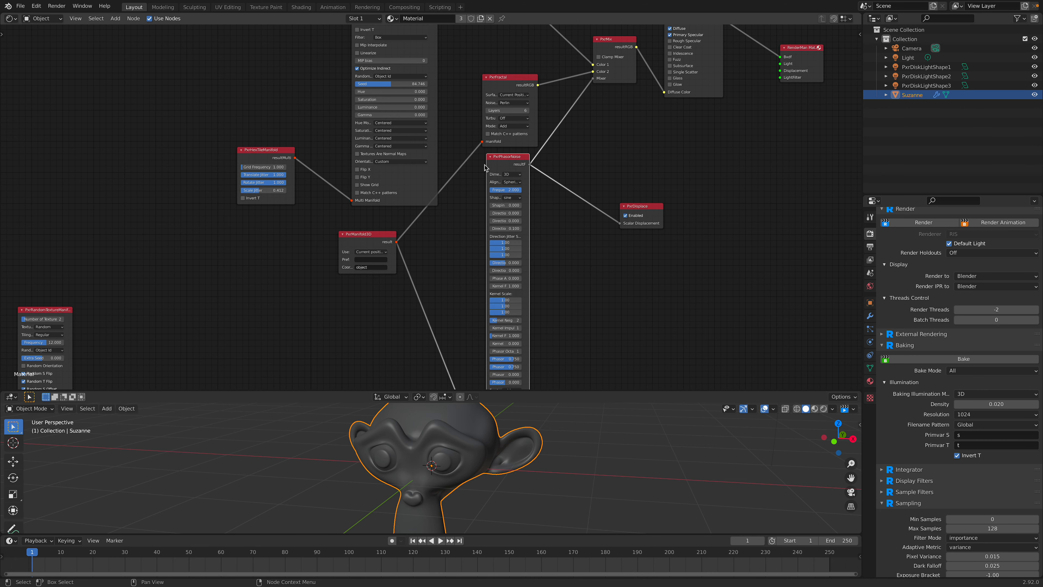
# Step: Widen the gap between the PxrFractal and PxrPhasorNoise nodes and save the file
pyautogui.moveTo(575, 155); pyautogui.dragTo(513, 252, button='middle')
pyautogui.scroll(2, 515, 249)
pyautogui.moveTo(550, 190); pyautogui.dragTo(545, 212, button='middle')
pyautogui.hotkey('ctrl', 's')
pyautogui.moveTo(454, 188); pyautogui.dragTo(459, 165)
pyautogui.scroll(-2, 496, 191)
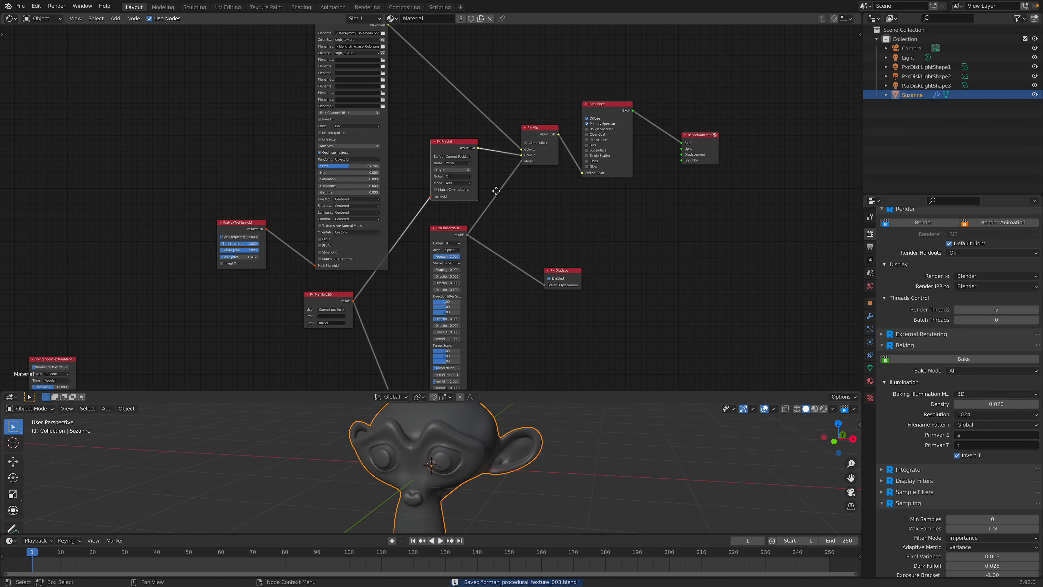
# Step: Enlarge the 3D viewport and start the RenderMan interactive viewport render with Suzanne seen close up from the front
pyautogui.moveTo(776, 391); pyautogui.dragTo(778, 281)
pyautogui.click(824, 299)
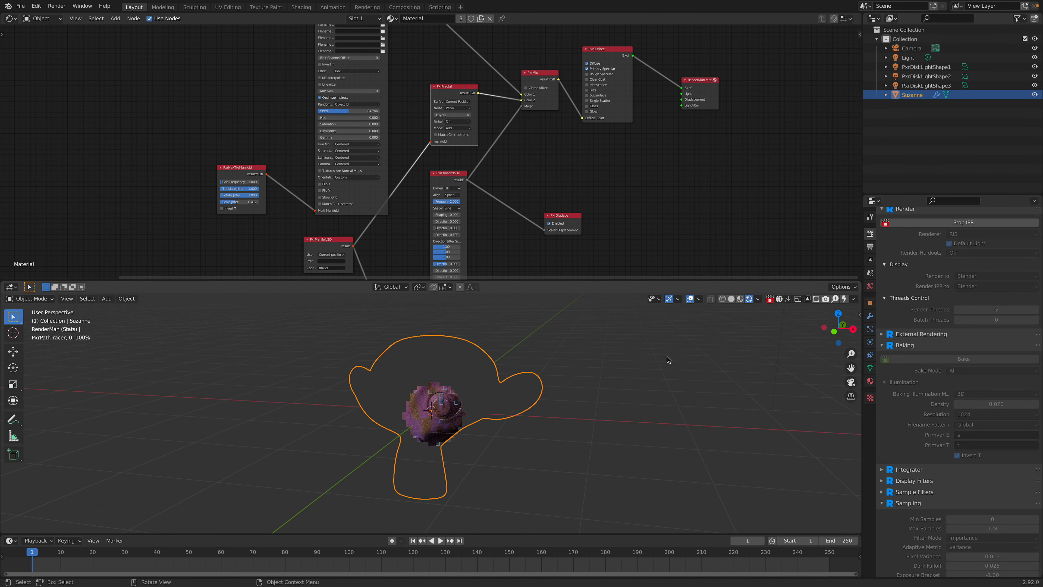
pyautogui.scroll(2, 530, 423)
pyautogui.moveTo(482, 433); pyautogui.dragTo(497, 423, button='middle')
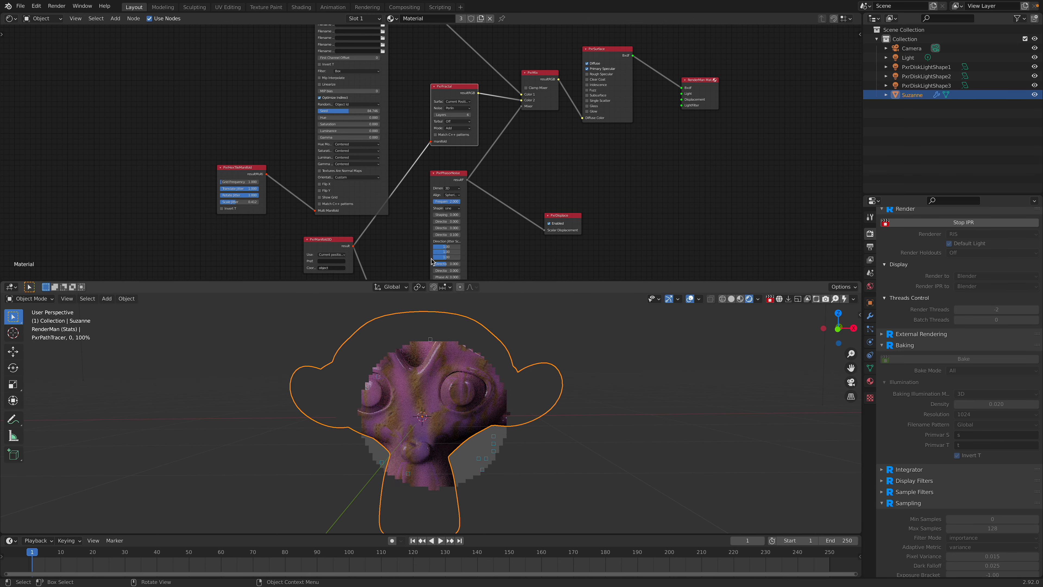
# Step: Nudge the PxrFractal node and move the PxrManifold3D node slightly left to loosen the layout
pyautogui.moveTo(501, 262); pyautogui.dragTo(502, 186, button='middle')
pyautogui.moveTo(420, 236); pyautogui.dragTo(427, 156, button='middle')
pyautogui.moveTo(482, 264); pyautogui.dragTo(466, 90, button='middle')
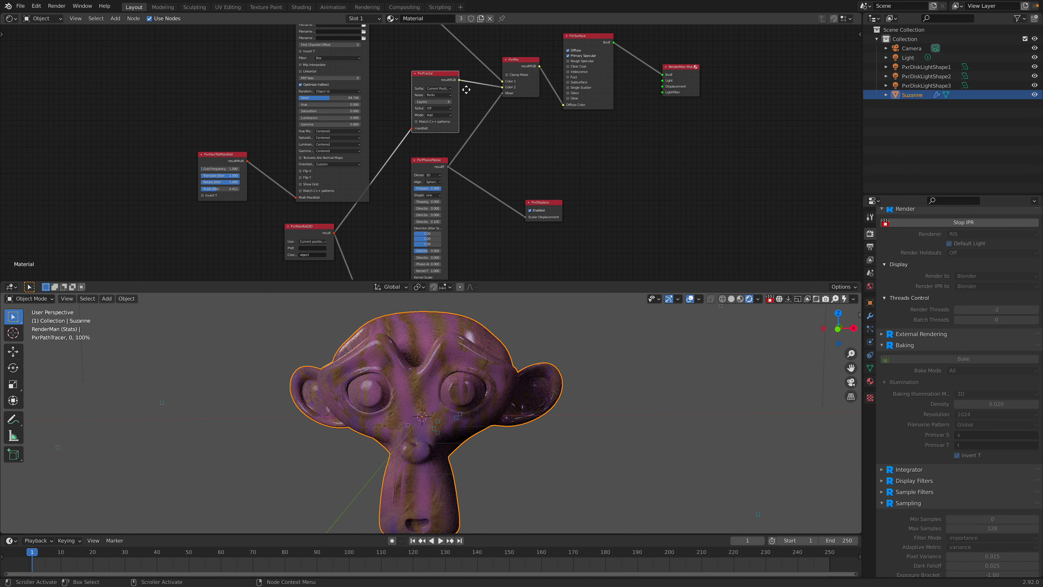
pyautogui.click(436, 163)
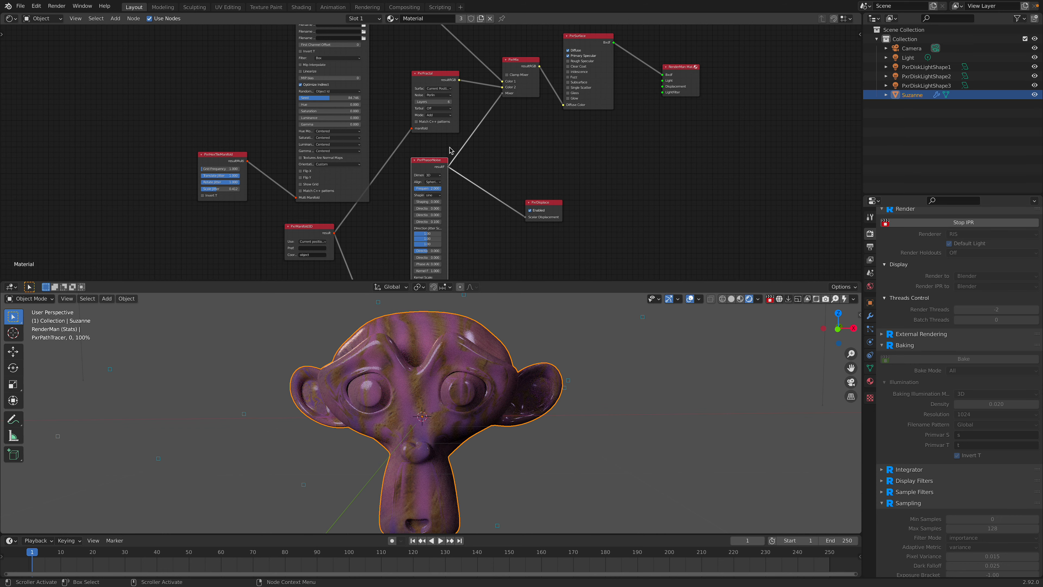
pyautogui.moveTo(433, 76); pyautogui.dragTo(428, 84)
pyautogui.moveTo(307, 226); pyautogui.dragTo(286, 229)
pyautogui.moveTo(399, 141); pyautogui.dragTo(383, 191, button='middle')
pyautogui.scroll(4, 383, 191)
pyautogui.moveTo(405, 129); pyautogui.dragTo(395, 107)
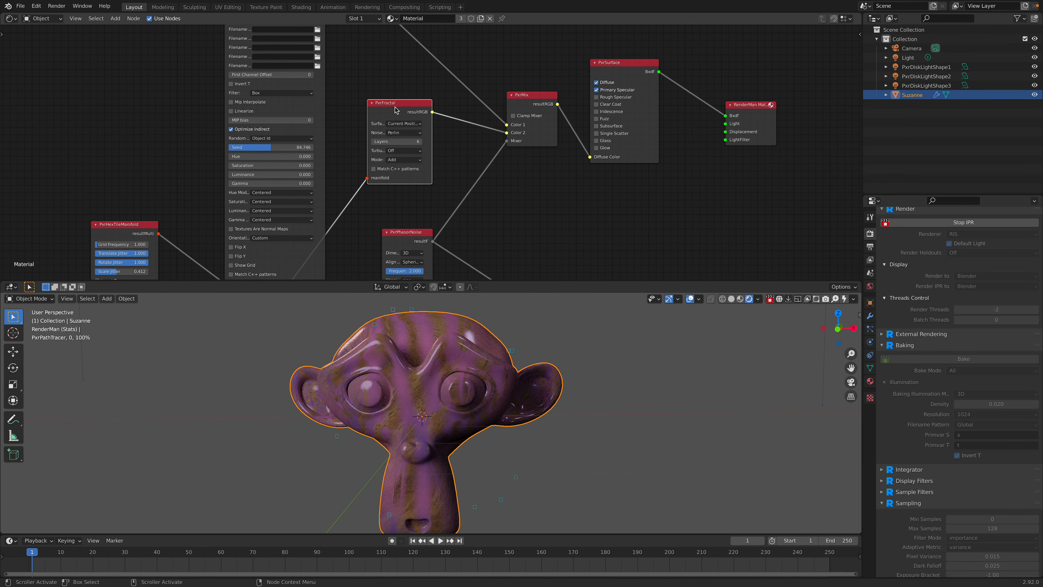
# Step: Show all sockets of the PxrFractal node and change its Color Scale to bright green
pyautogui.hotkey('ctrl', 'h')
pyautogui.hotkey('ctrl', 'h')
pyautogui.hotkey('ctrl', 'h')
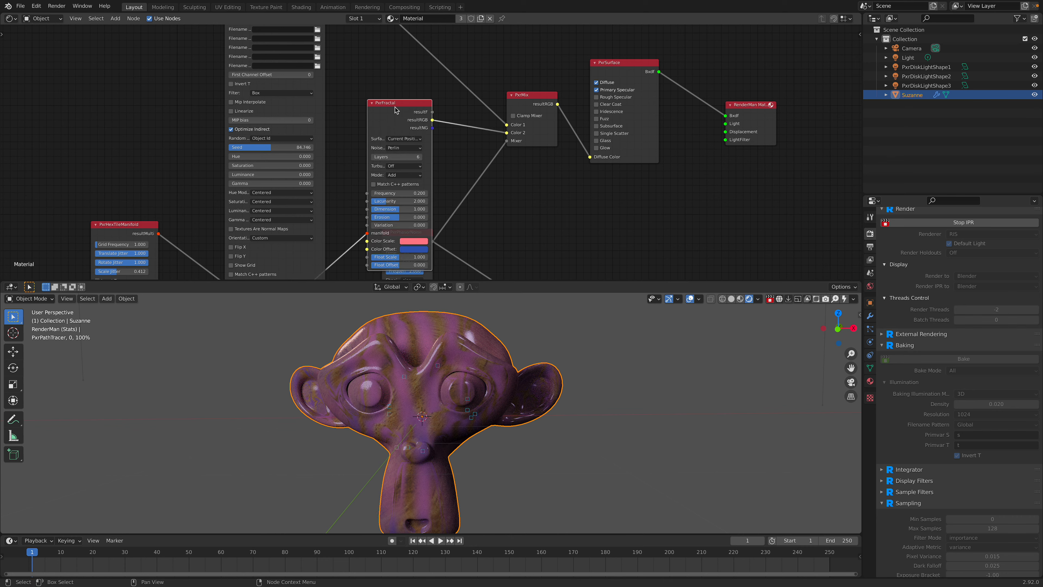
pyautogui.moveTo(390, 103); pyautogui.dragTo(380, 63)
pyautogui.click(407, 202)
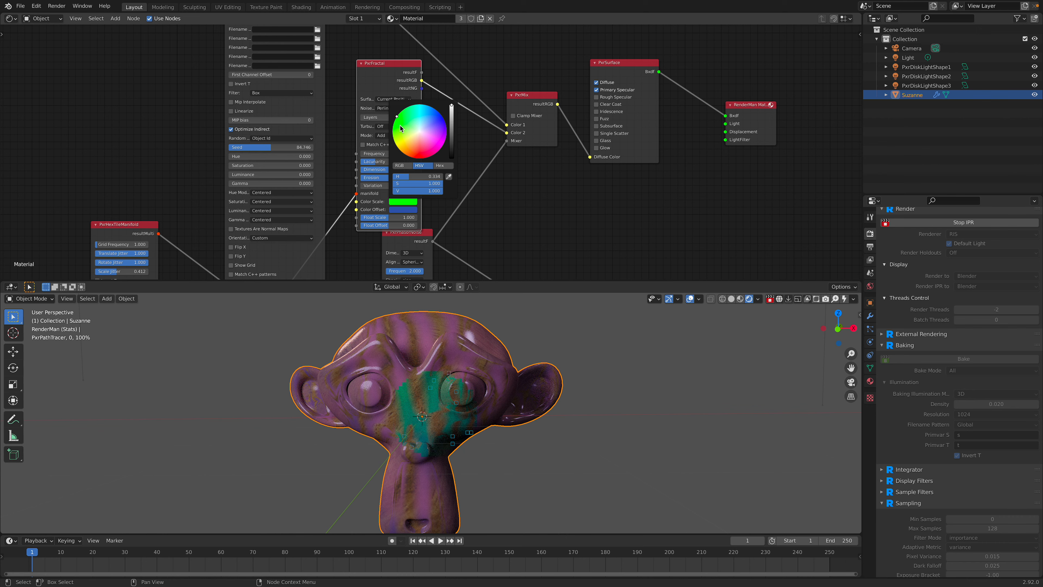
pyautogui.moveTo(400, 133); pyautogui.dragTo(392, 132)
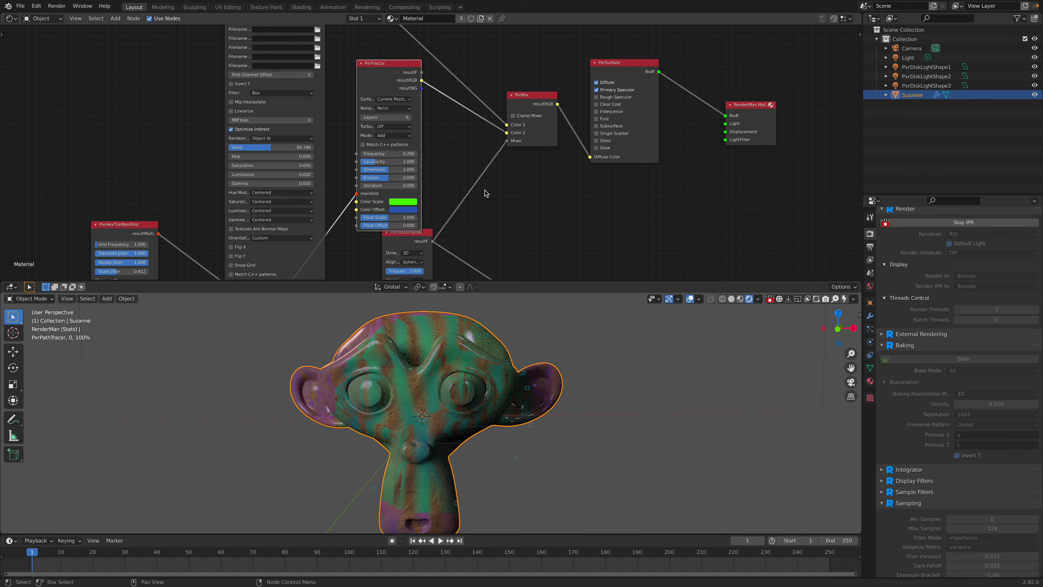
# Step: Stop the interactive RenderMan render in the 3D viewport
pyautogui.moveTo(544, 198); pyautogui.dragTo(553, 101, button='middle')
pyautogui.scroll(-1, 540, 160)
pyautogui.moveTo(541, 163); pyautogui.dragTo(550, 89, button='middle')
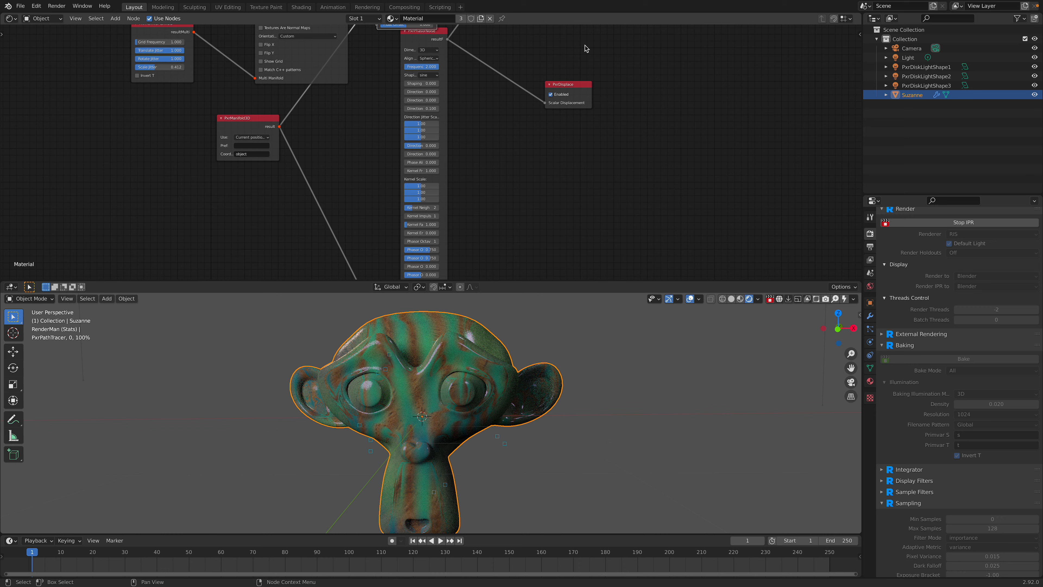
pyautogui.moveTo(585, 49); pyautogui.dragTo(575, 165, button='middle')
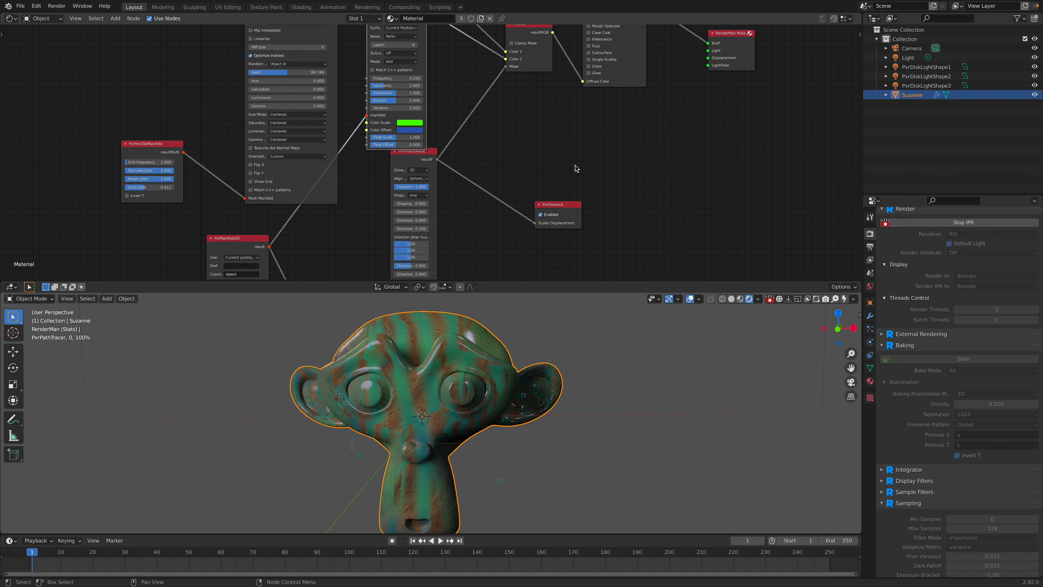
pyautogui.click(771, 299)
# Step: Save the file and start the RenderMan texture bake of Suzanne
pyautogui.moveTo(698, 330); pyautogui.dragTo(674, 331, button='middle')
pyautogui.keyDown('ctrl'); pyautogui.moveTo(673, 331); pyautogui.dragTo(668, 345, button='middle'); pyautogui.keyUp('ctrl')
pyautogui.hotkey('ctrl', 's')
pyautogui.click(919, 363)
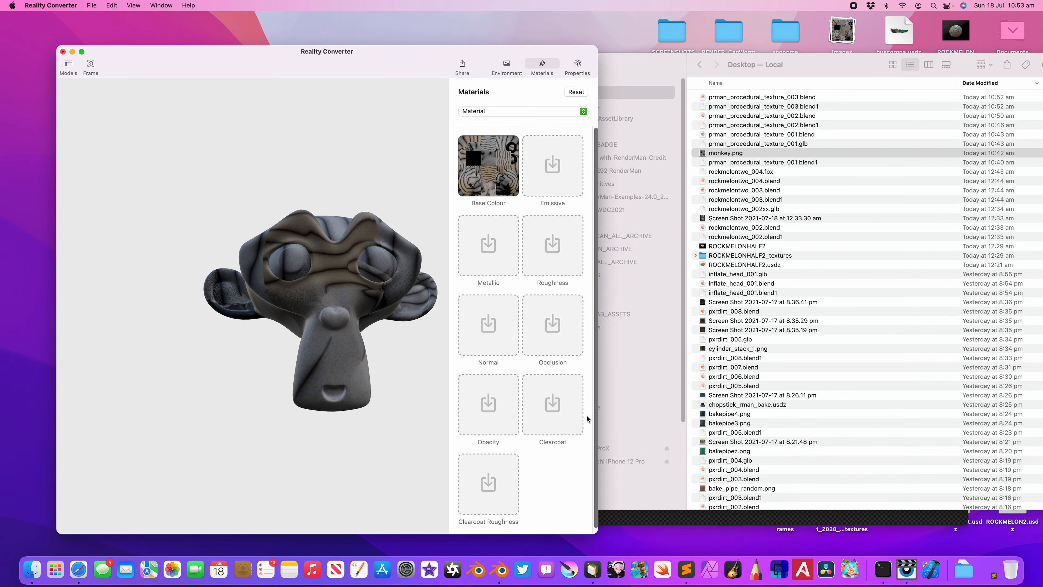
# Step: Switch to RenderMan's it image viewer and display the newly baked Ci,a image e2
pyautogui.click(907, 570)
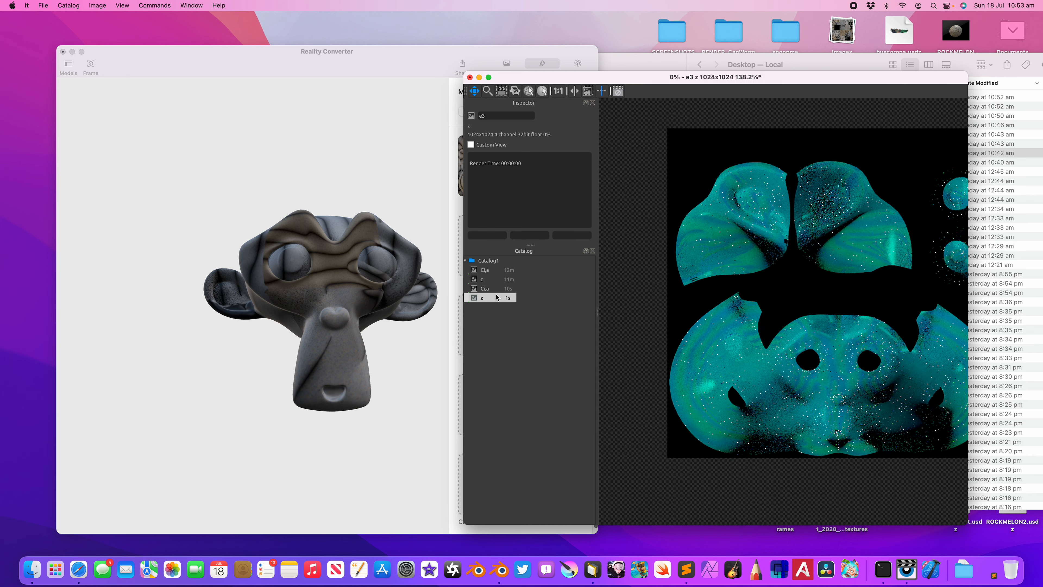
pyautogui.press('Up')
pyautogui.press('Up')
pyautogui.press('Up')
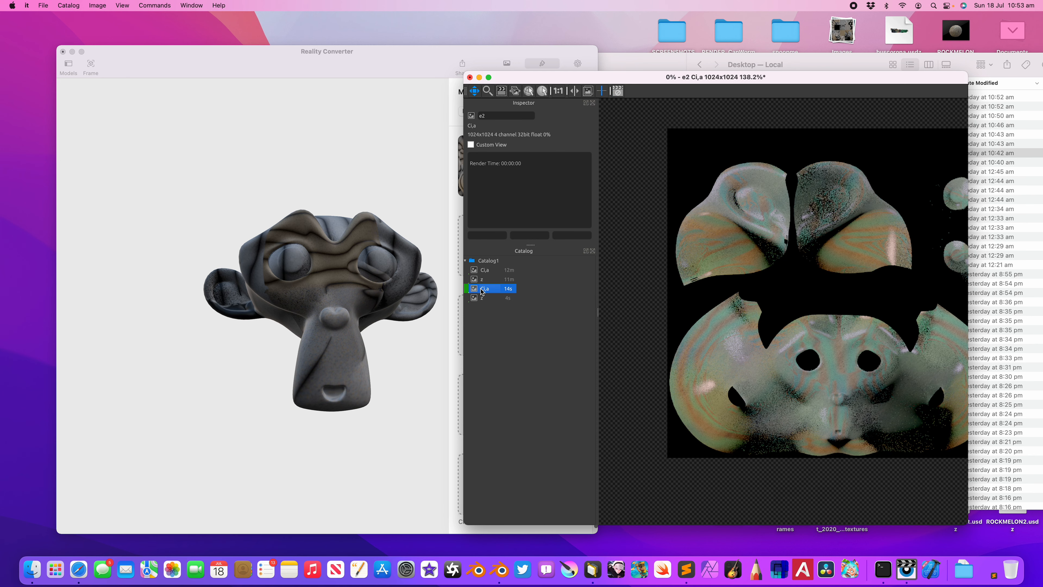
# Step: Compare the e1 z image with e2 Ci,a, and export e2 Ci,a to the Desktop as the PNG monkey2
pyautogui.click(486, 283)
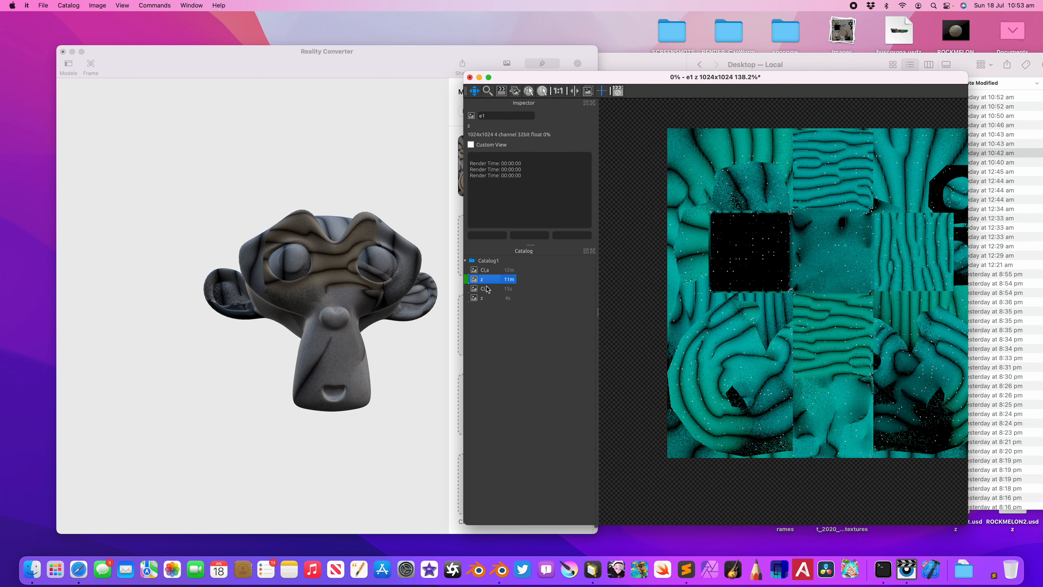
pyautogui.click(488, 289)
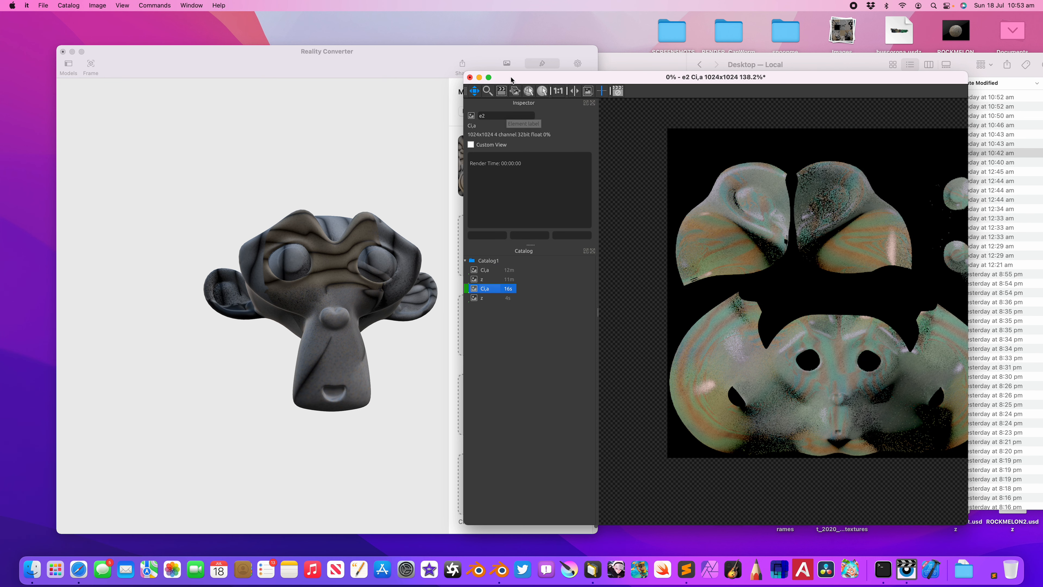
pyautogui.moveTo(511, 78); pyautogui.dragTo(502, 79)
pyautogui.click(45, 5)
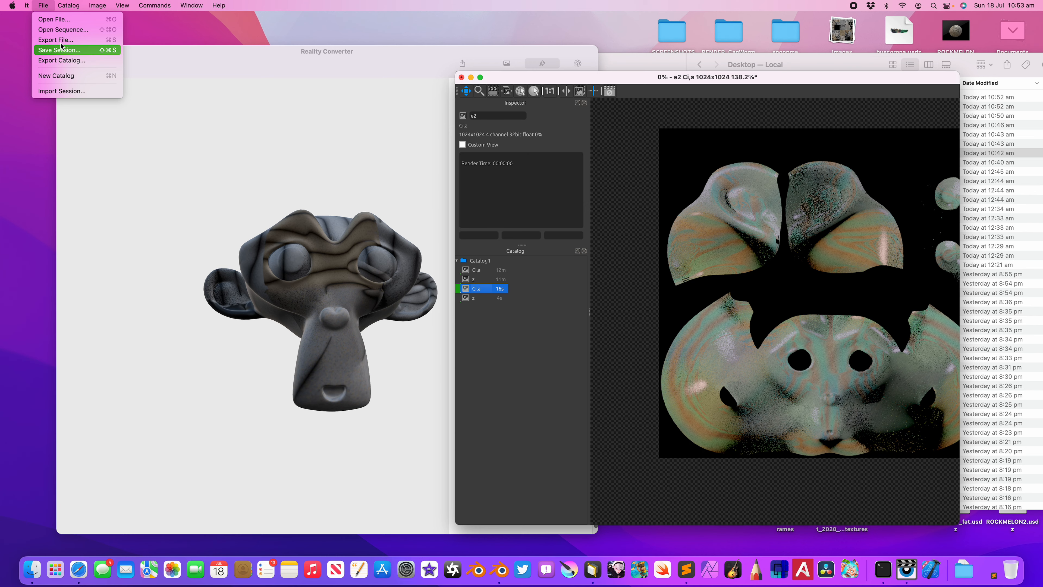
pyautogui.click(85, 41)
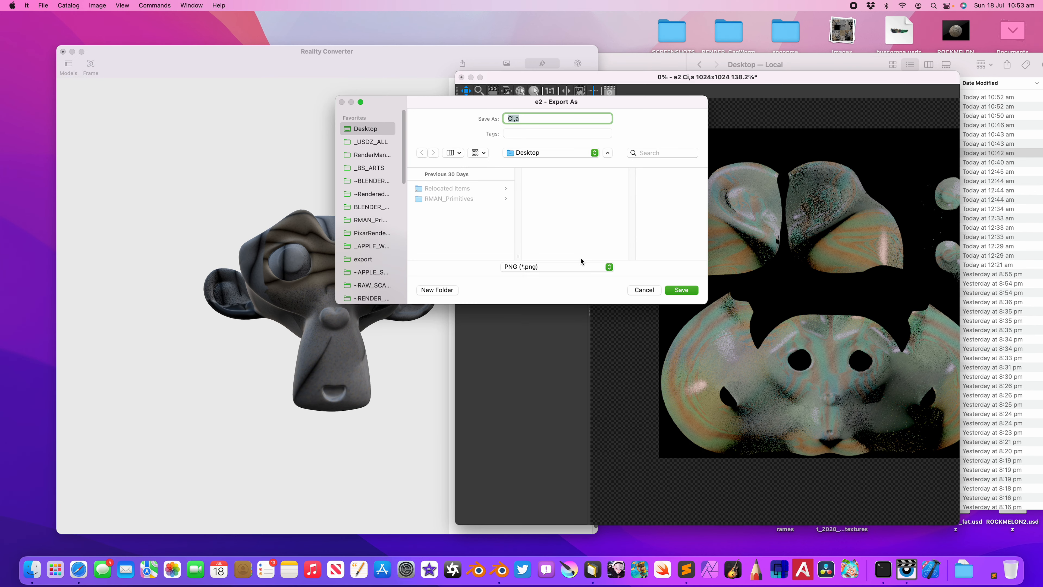
pyautogui.write('monkey')
pyautogui.press('Return')
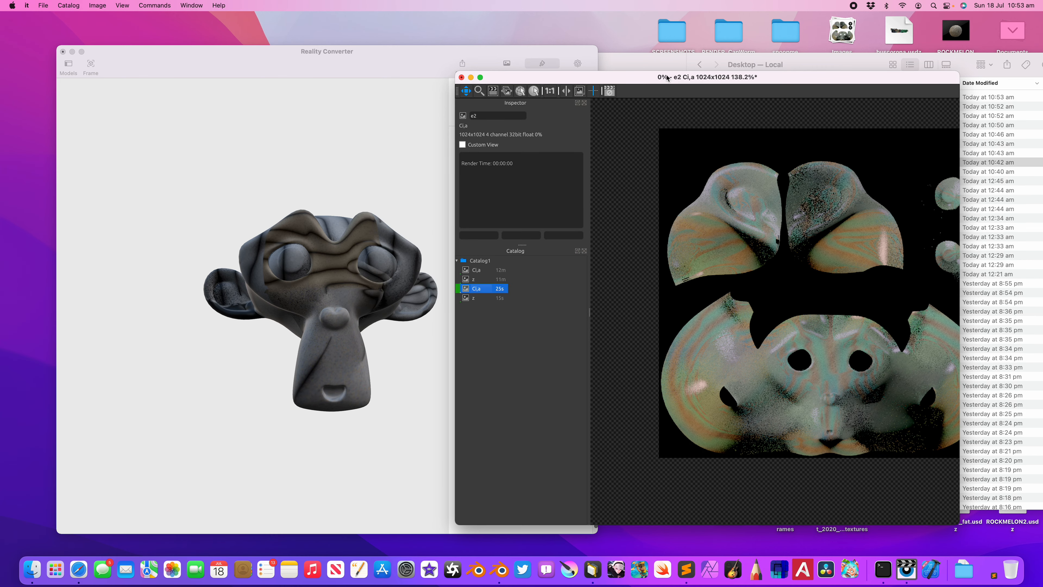
# Step: Switch to Reality Converter, apply monkey2.png as the monkey material's Base Colour, and orbit the model to check it
pyautogui.moveTo(621, 78); pyautogui.dragTo(667, 149)
pyautogui.click(660, 74)
pyautogui.moveTo(715, 97); pyautogui.dragTo(488, 165)
pyautogui.click(356, 214)
pyautogui.moveTo(356, 214); pyautogui.dragTo(301, 193)
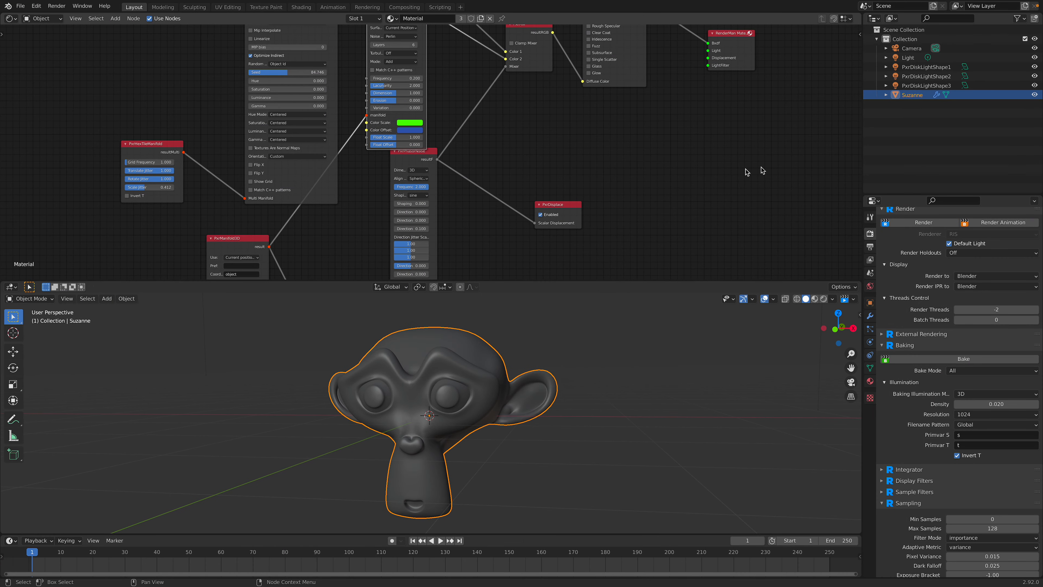
# Step: Switch to Blender, start the interactive RenderMan viewport render and add the Stylized RGBDiffuse light rig preset
pyautogui.click(824, 299)
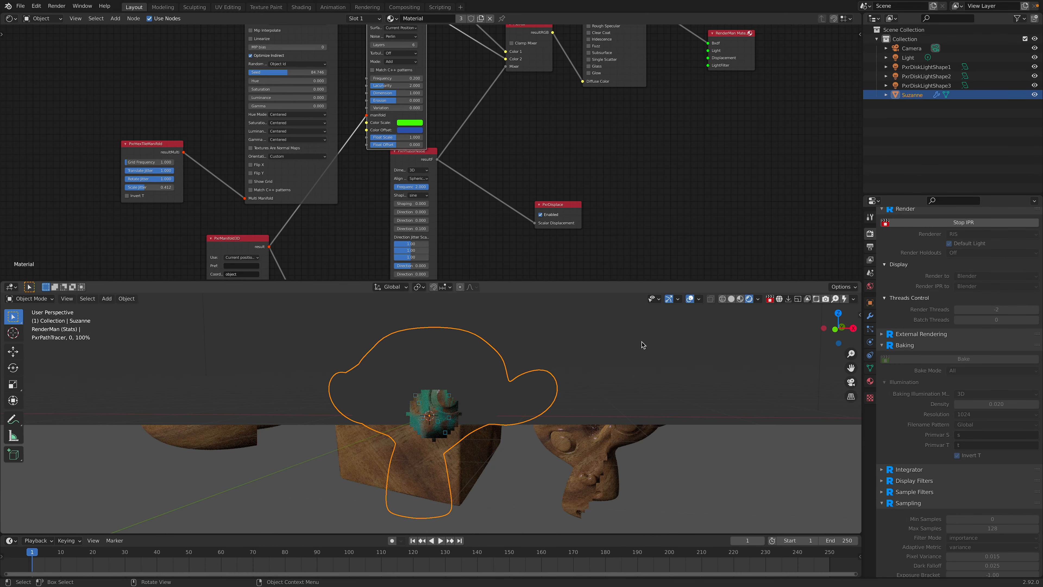
pyautogui.rightClick(639, 372)
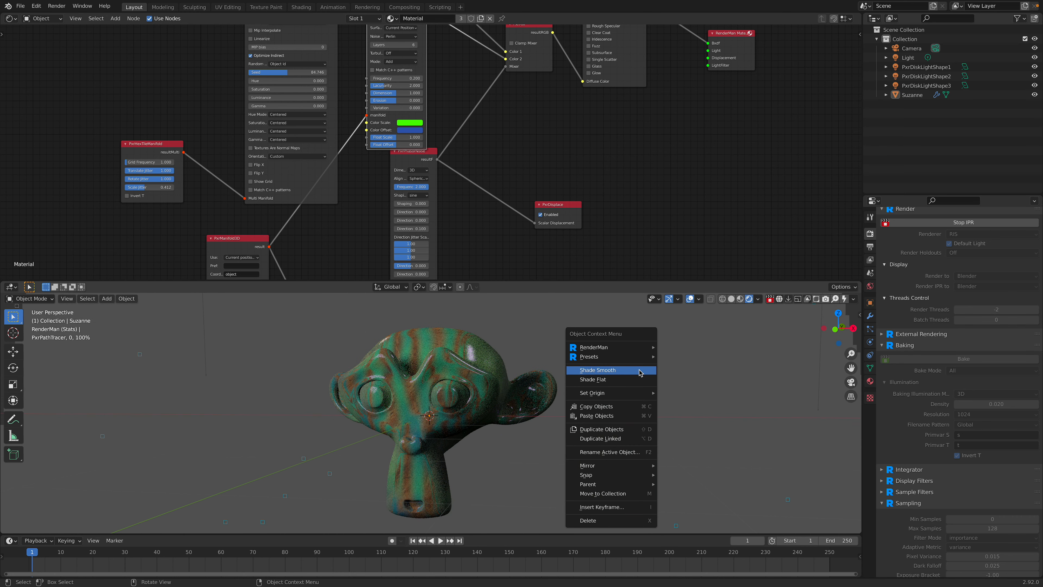
pyautogui.moveTo(643, 356)
pyautogui.moveTo(704, 374)
pyautogui.moveTo(823, 12)
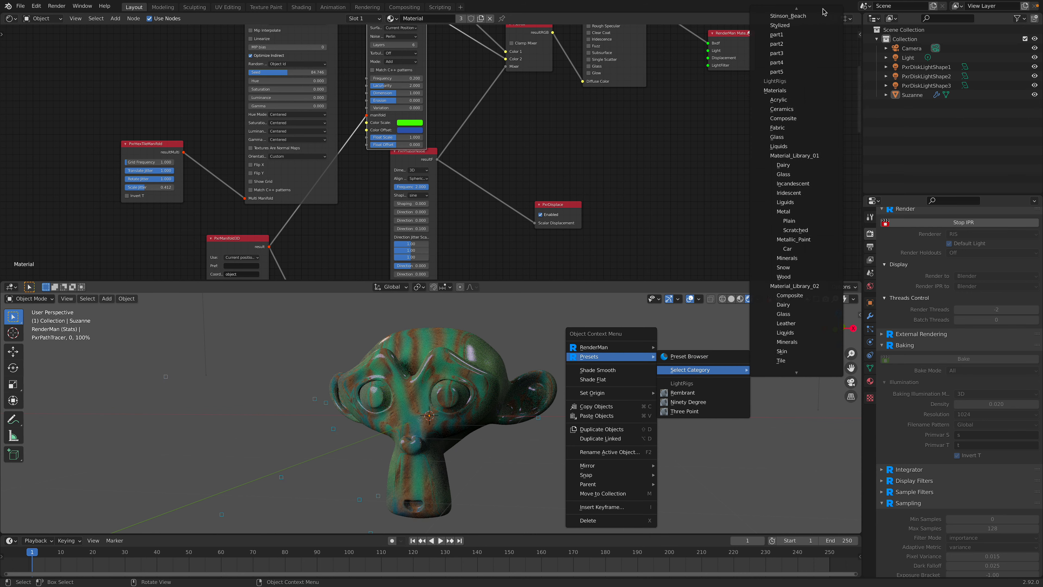
pyautogui.click(779, 60)
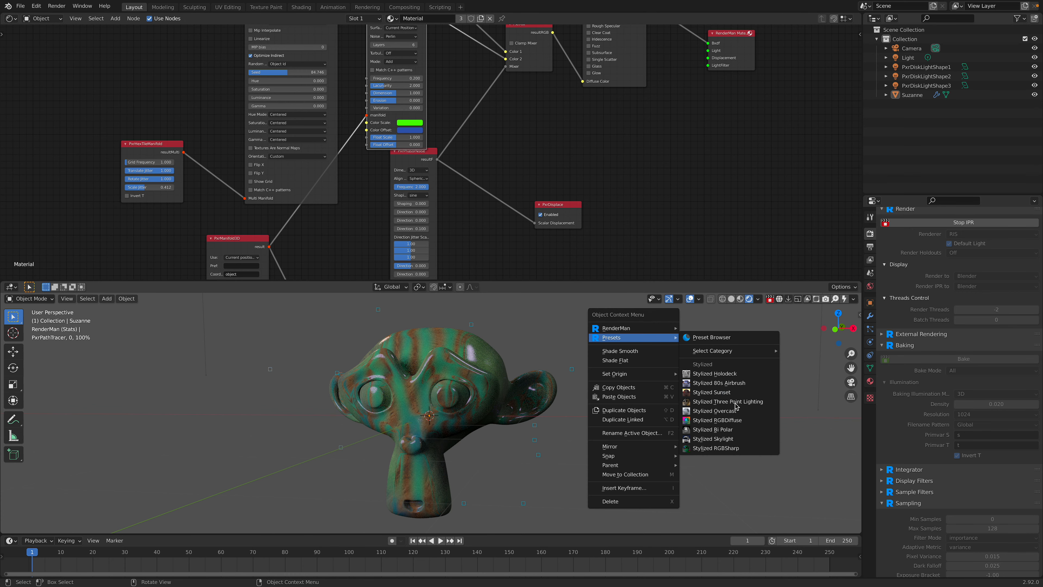
pyautogui.click(734, 420)
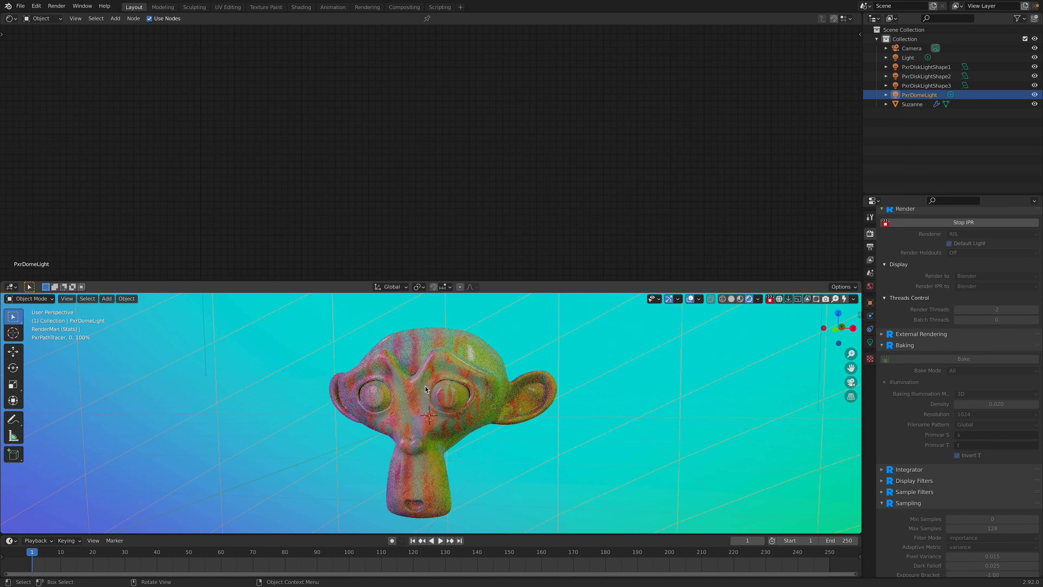
# Step: Enlarge the 3D viewport and frame Suzanne's face from the front in the interactive render
pyautogui.moveTo(425, 386); pyautogui.dragTo(544, 386, button='middle')
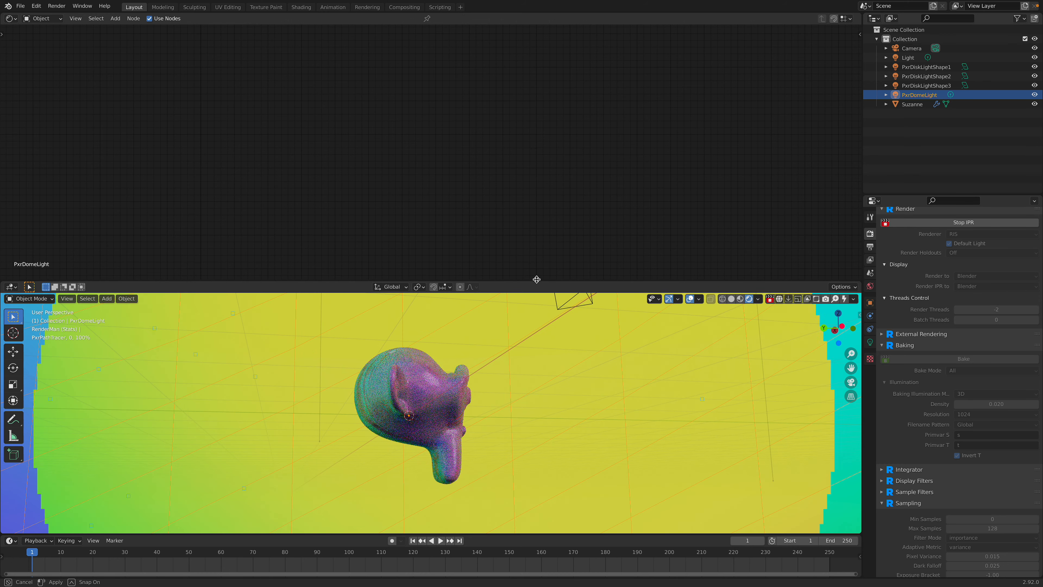
pyautogui.moveTo(537, 282); pyautogui.dragTo(540, 165)
pyautogui.moveTo(520, 326); pyautogui.dragTo(491, 340, button='middle')
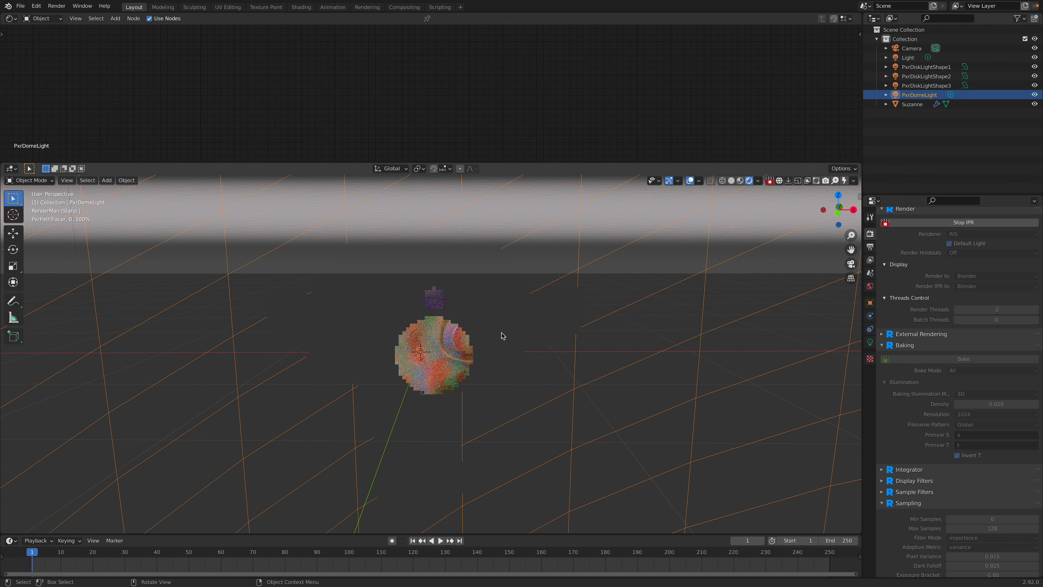
pyautogui.scroll(1, 507, 333)
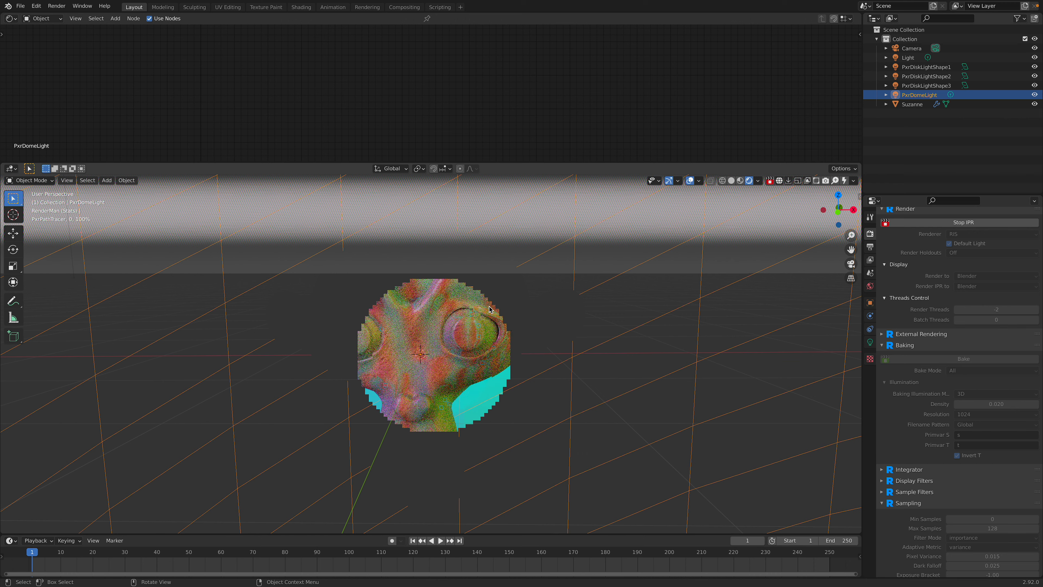
# Step: Stop the interactive render, save the file and bake Suzanne's texture with the new dome lighting
pyautogui.click(772, 182)
pyautogui.hotkey('ctrl', 's')
pyautogui.click(968, 358)
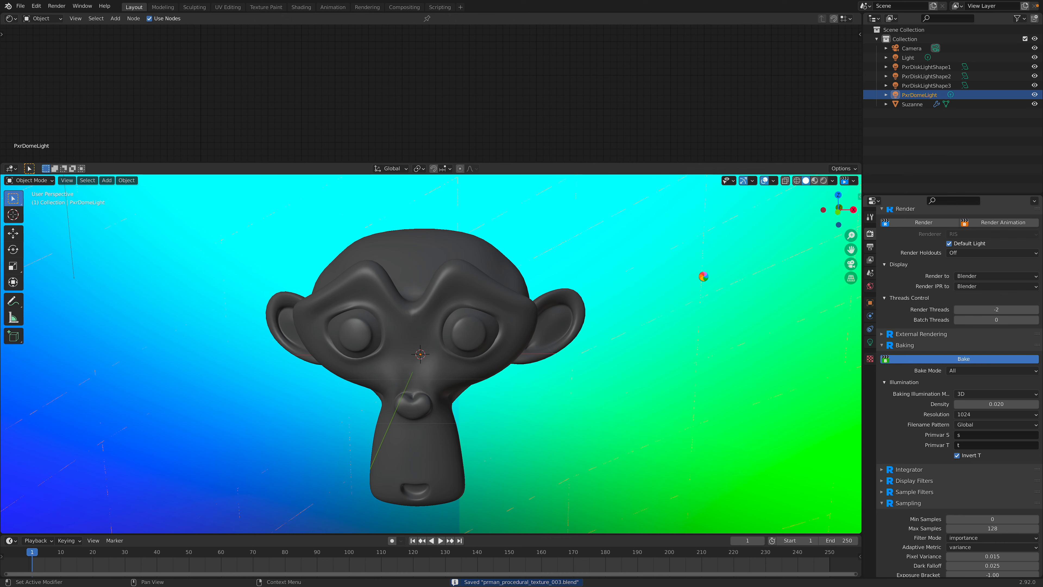
# Step: Switch to RenderMan's it viewer, display the newly baked e4 Ci,a image and export it to the Desktop as the PNG monkey3
pyautogui.hotkey('ctrl', 'Left')
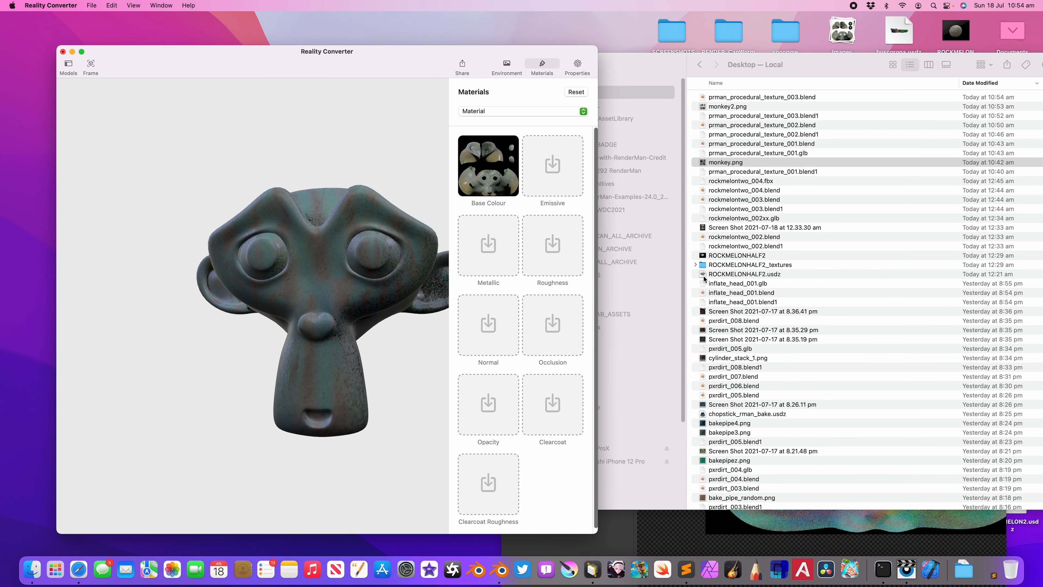
pyautogui.click(688, 536)
pyautogui.moveTo(655, 159); pyautogui.dragTo(604, 84)
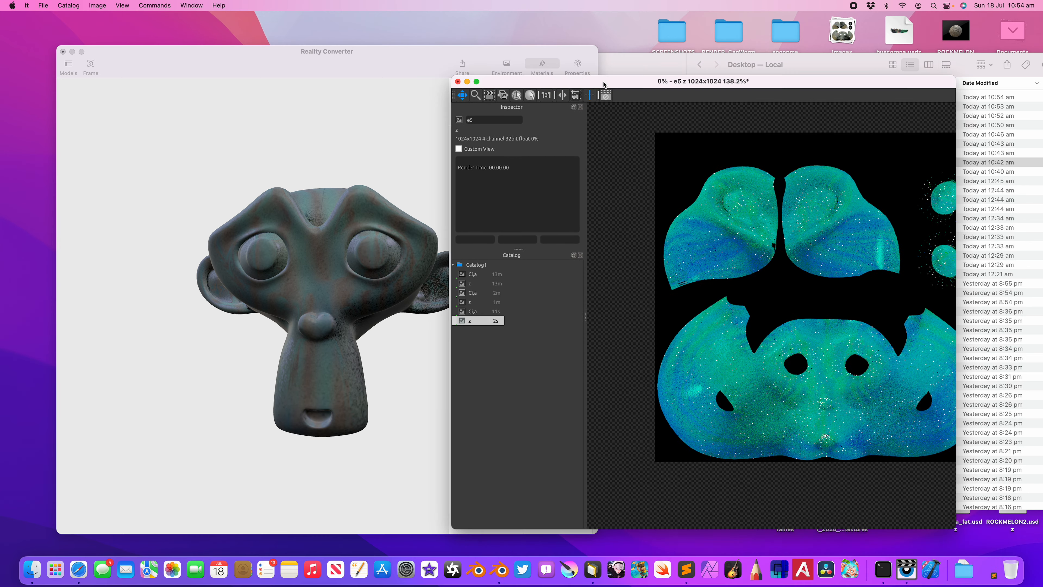
pyautogui.click(489, 311)
pyautogui.moveTo(549, 92); pyautogui.dragTo(523, 88)
pyautogui.click(43, 5)
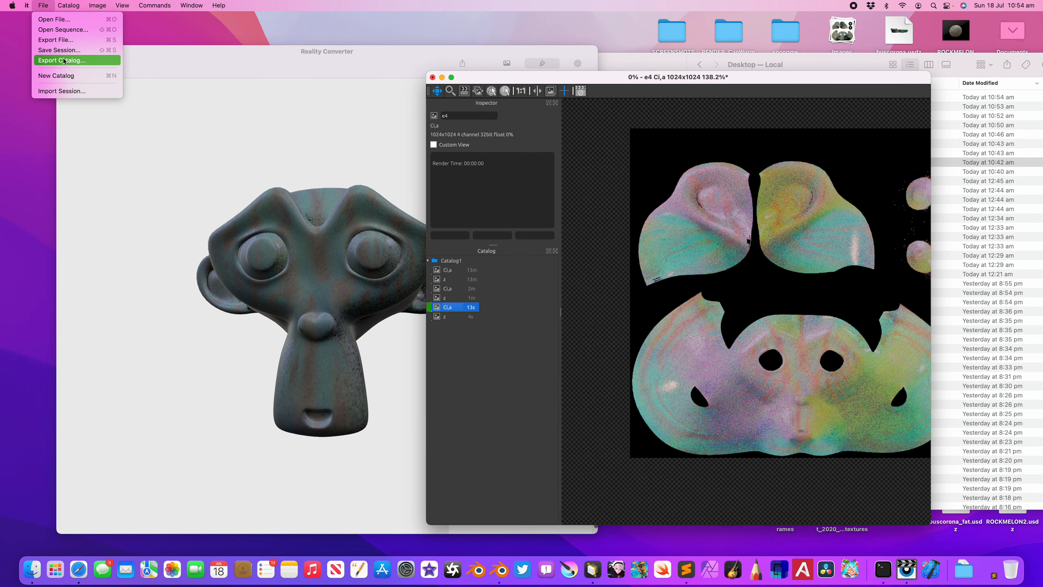
pyautogui.click(68, 40)
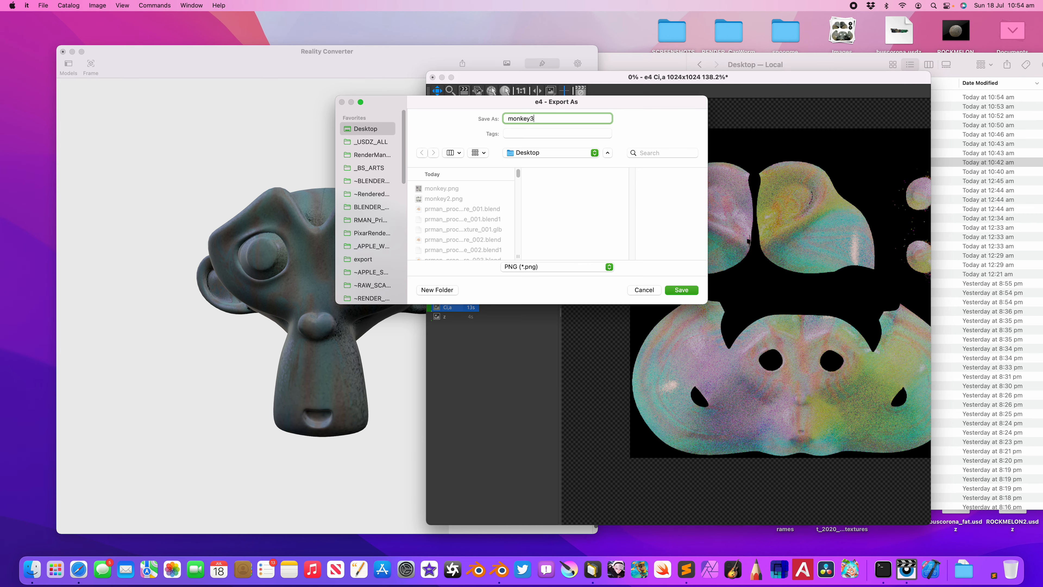
pyautogui.press('Return')
# Step: Switch back to Blender, set the RenderMan Bake Mode to Pattern and save the file
pyautogui.hotkey('ctrl', 'Right')
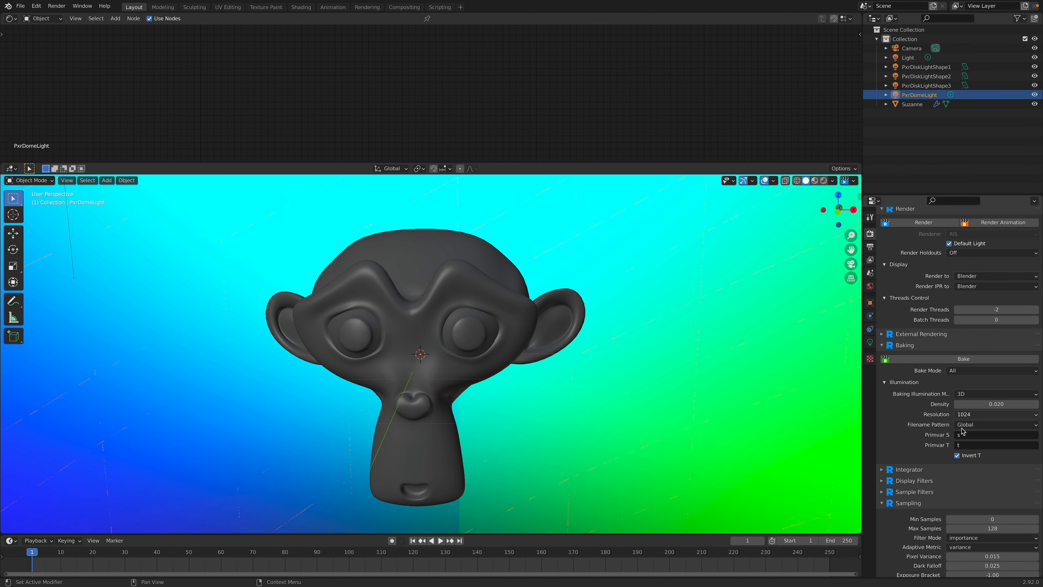
pyautogui.scroll(-3, 962, 431)
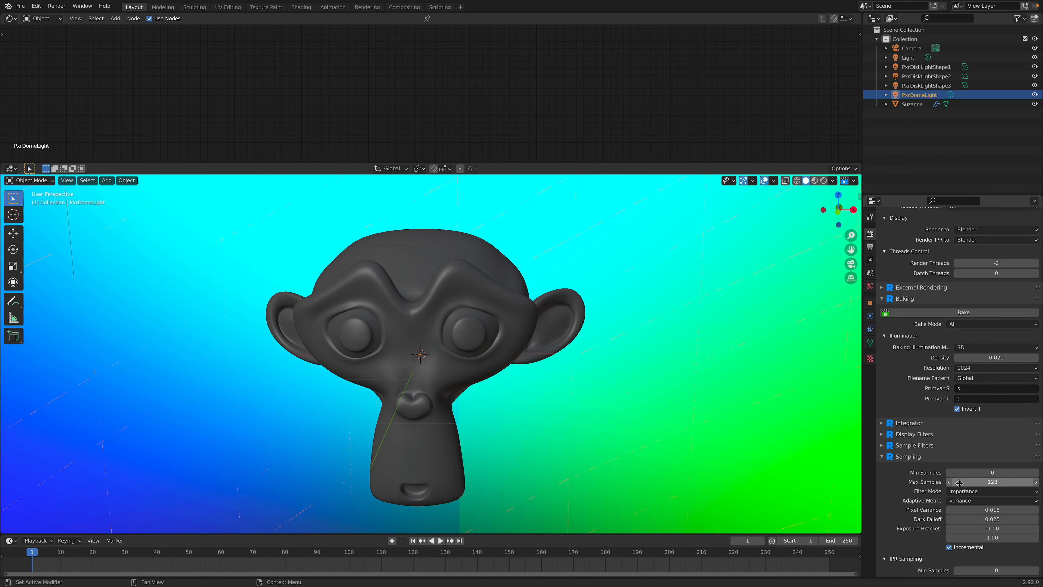
pyautogui.scroll(-1, 677, 299)
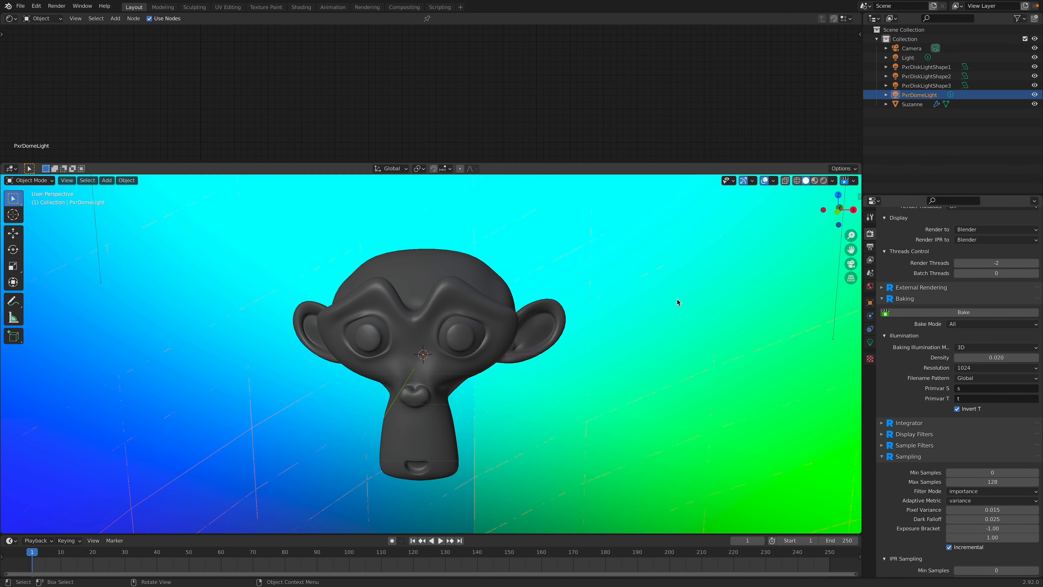
pyautogui.click(988, 347)
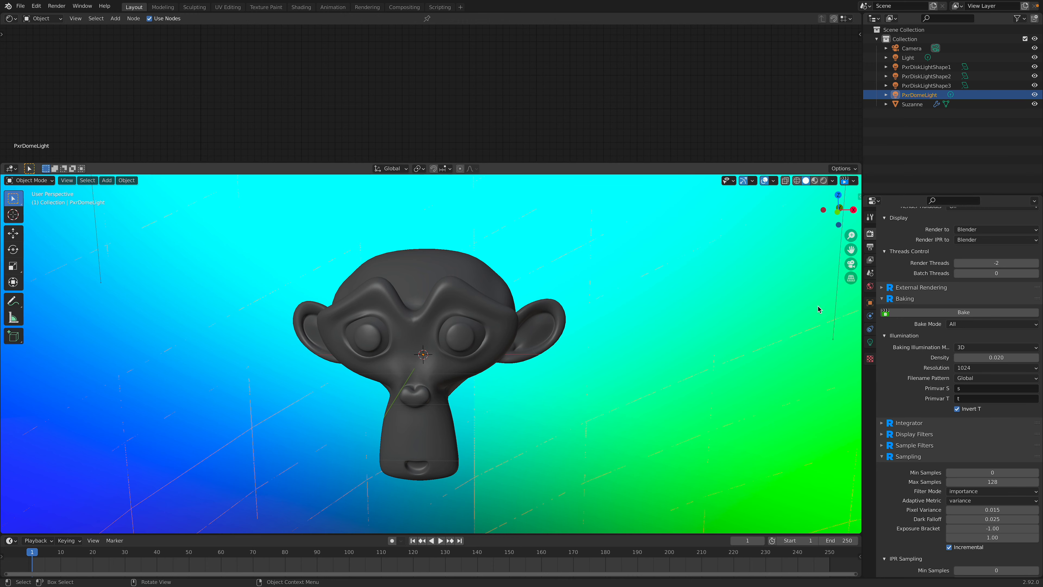
pyautogui.click(961, 323)
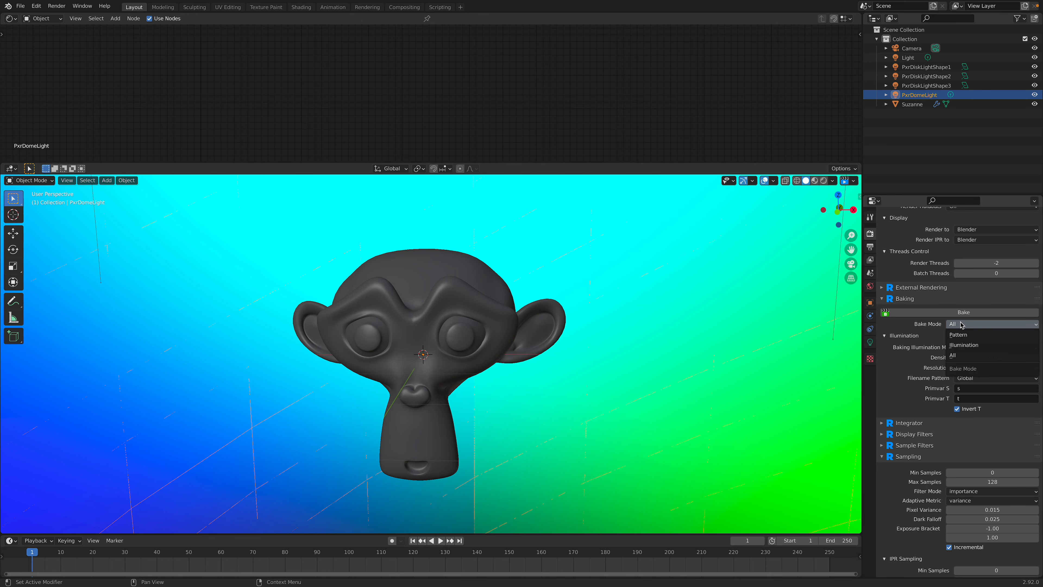
pyautogui.click(963, 345)
pyautogui.click(964, 335)
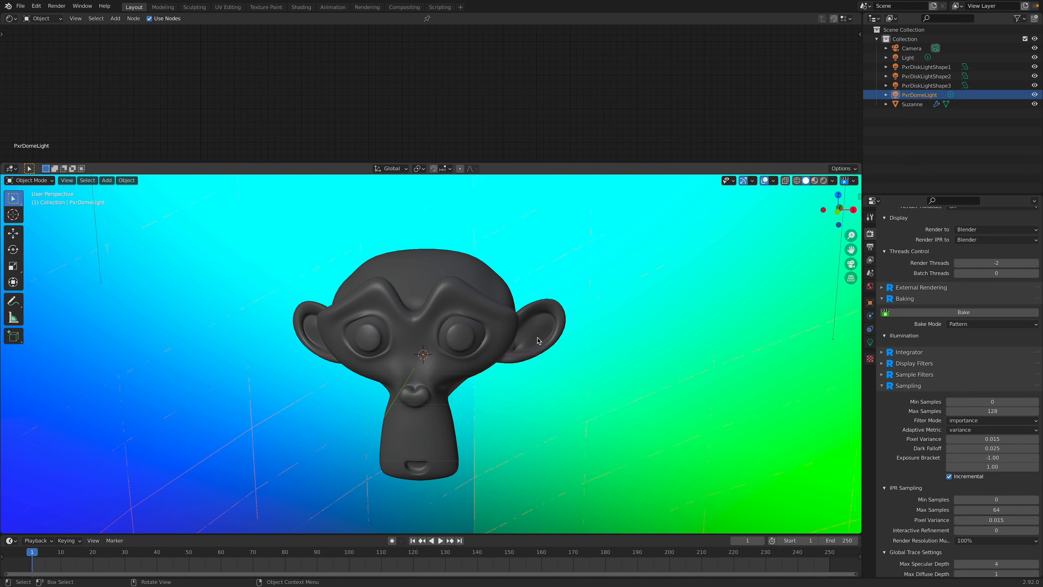
pyautogui.hotkey('ctrl', 's')
# Step: Turn the view slightly around Suzanne and add a RenderMan camera from the current view
pyautogui.moveTo(604, 329); pyautogui.dragTo(570, 320, button='middle')
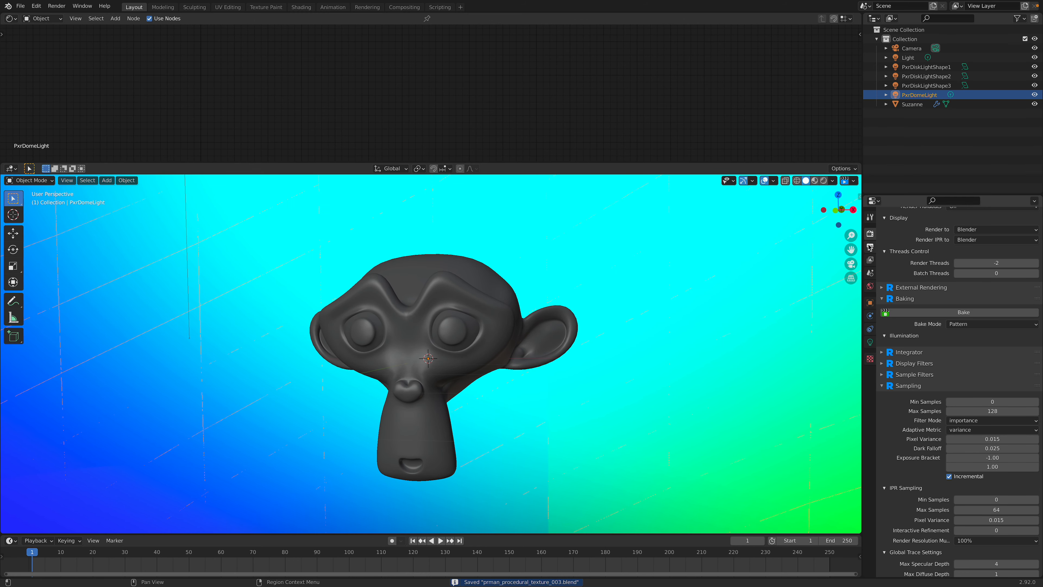
pyautogui.click(860, 198)
pyautogui.click(857, 393)
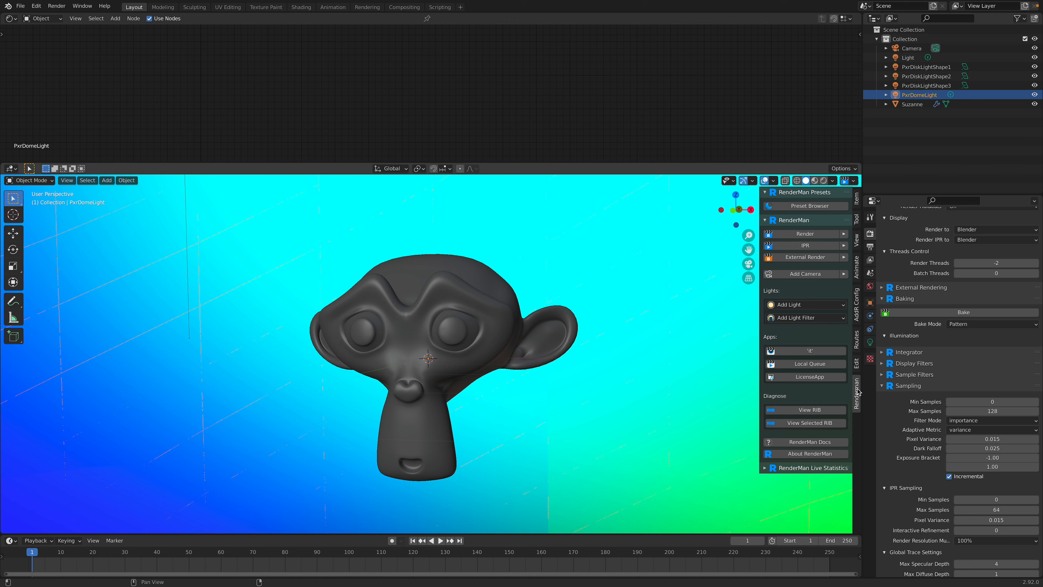
pyautogui.click(827, 275)
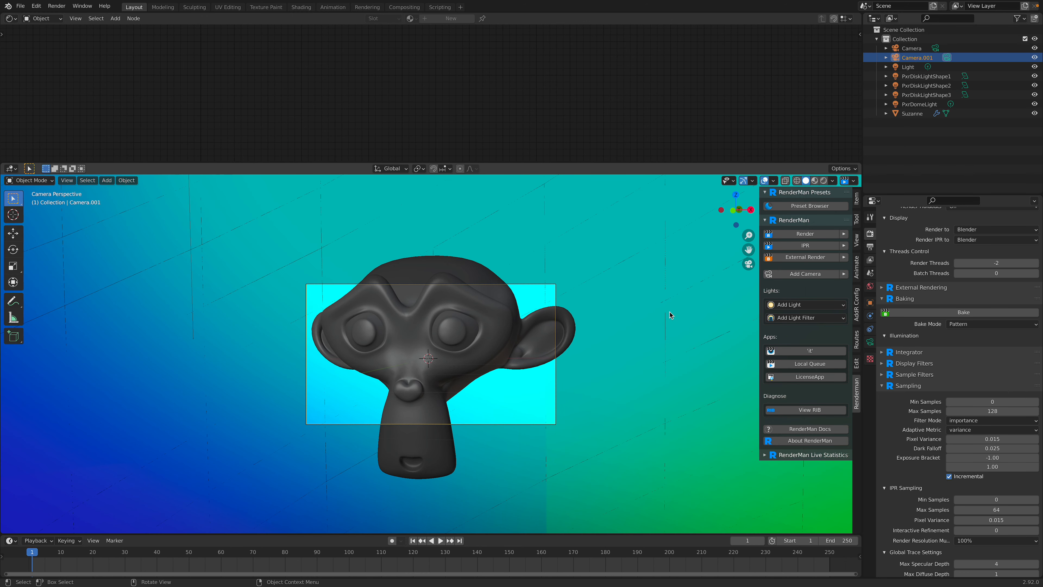
# Step: Lock the new camera to the view and reframe it so that all of Suzanne fits inside the camera frame
pyautogui.click(870, 218)
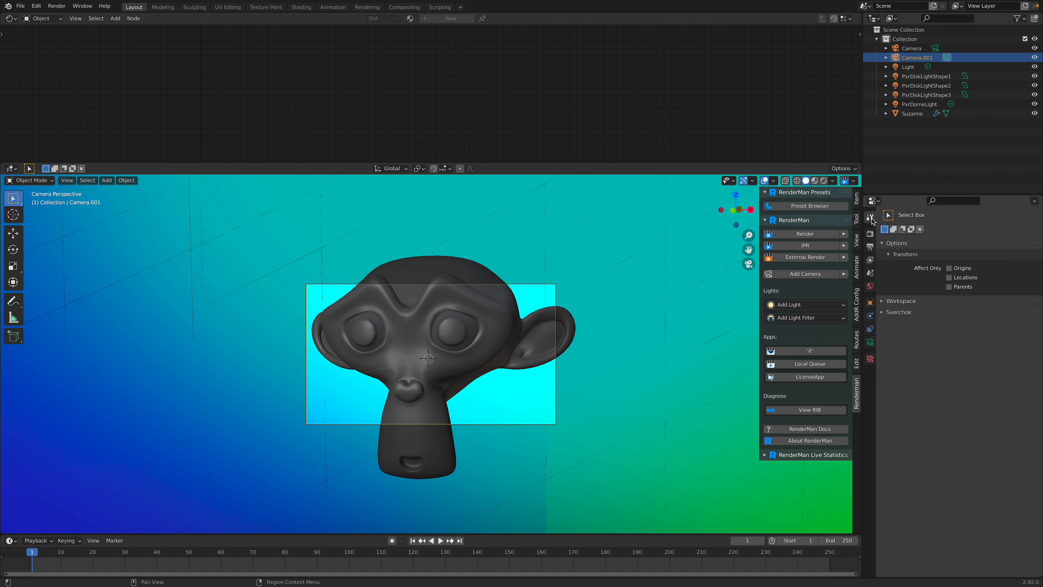
pyautogui.click(870, 233)
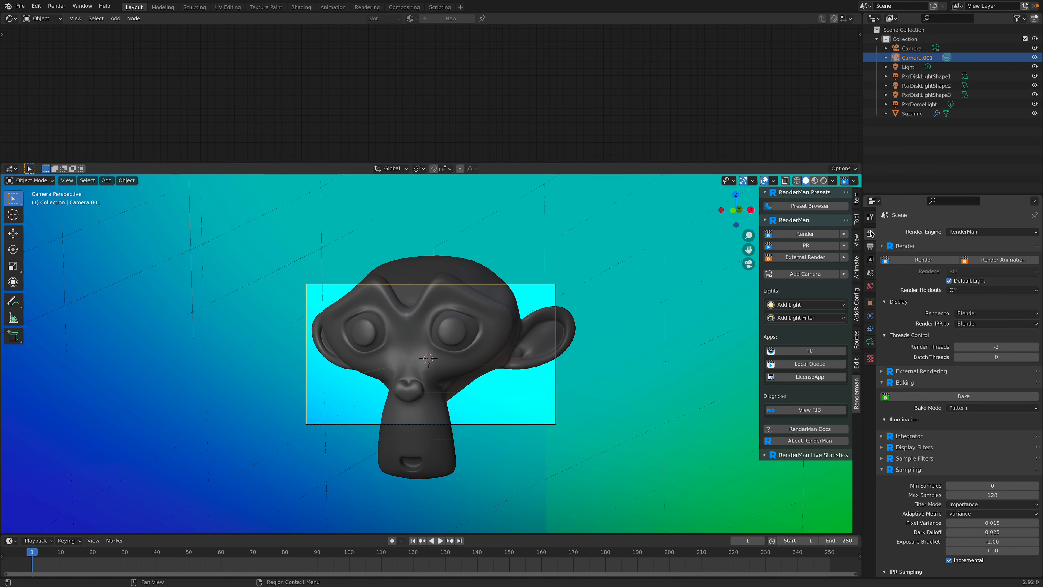
pyautogui.click(856, 241)
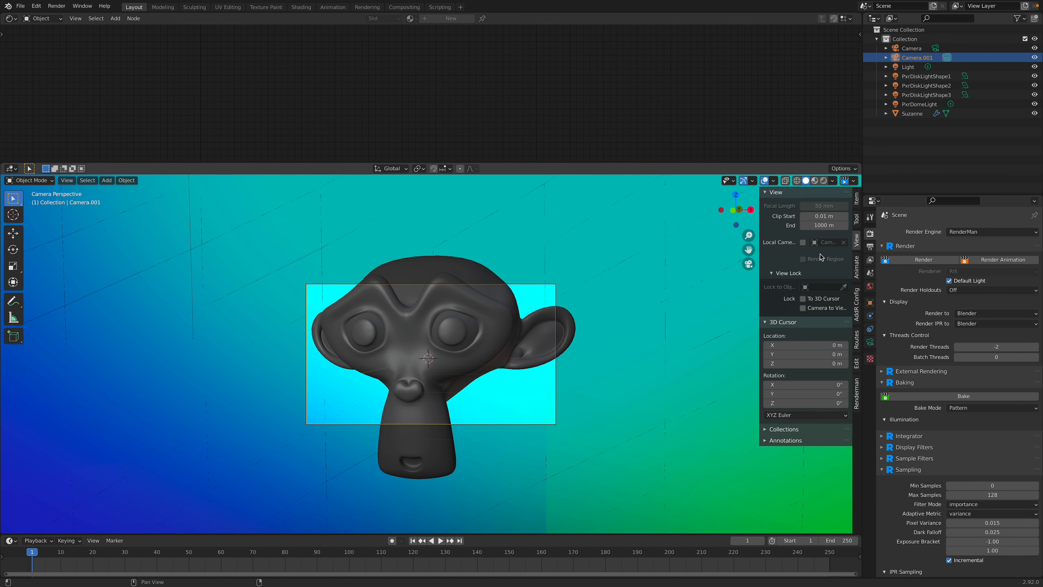
pyautogui.click(803, 308)
pyautogui.scroll(-5, 538, 315)
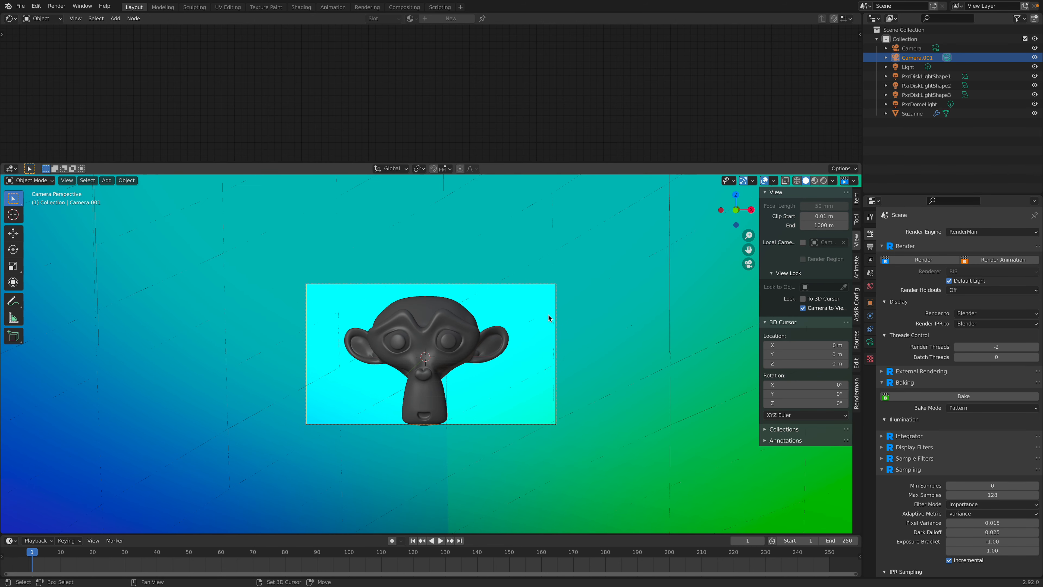
# Step: Save the file, run the bake in Pattern mode and switch to the it viewer to check its catalog
pyautogui.hotkey('ctrl', 's')
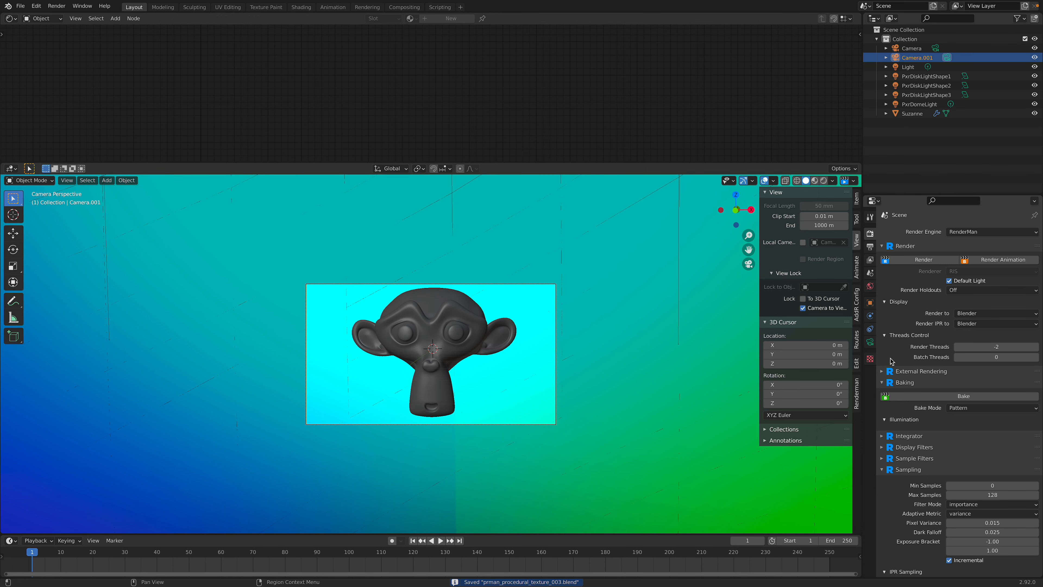
pyautogui.click(926, 396)
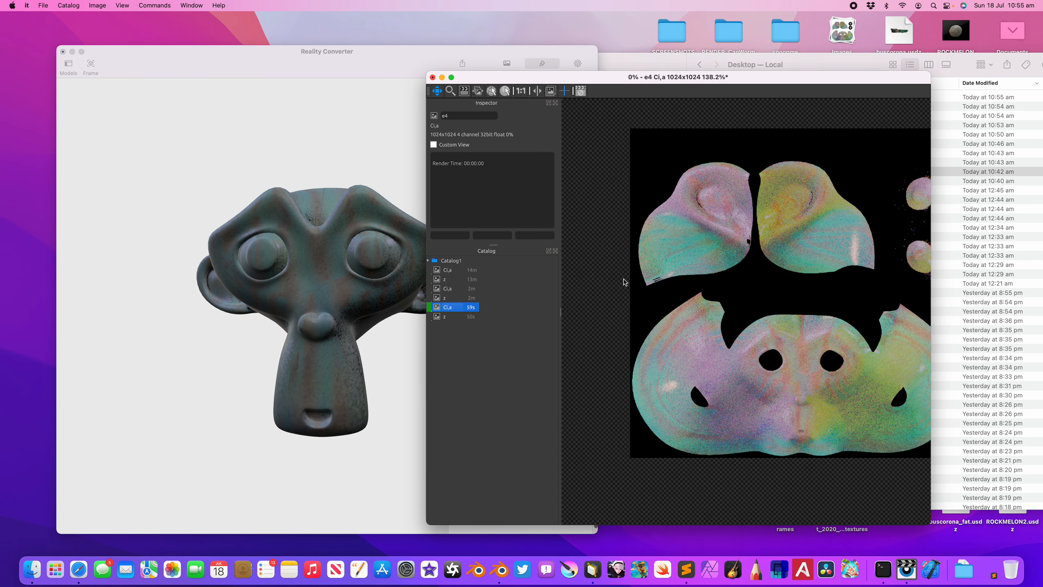
pyautogui.moveTo(428, 73); pyautogui.dragTo(330, 73)
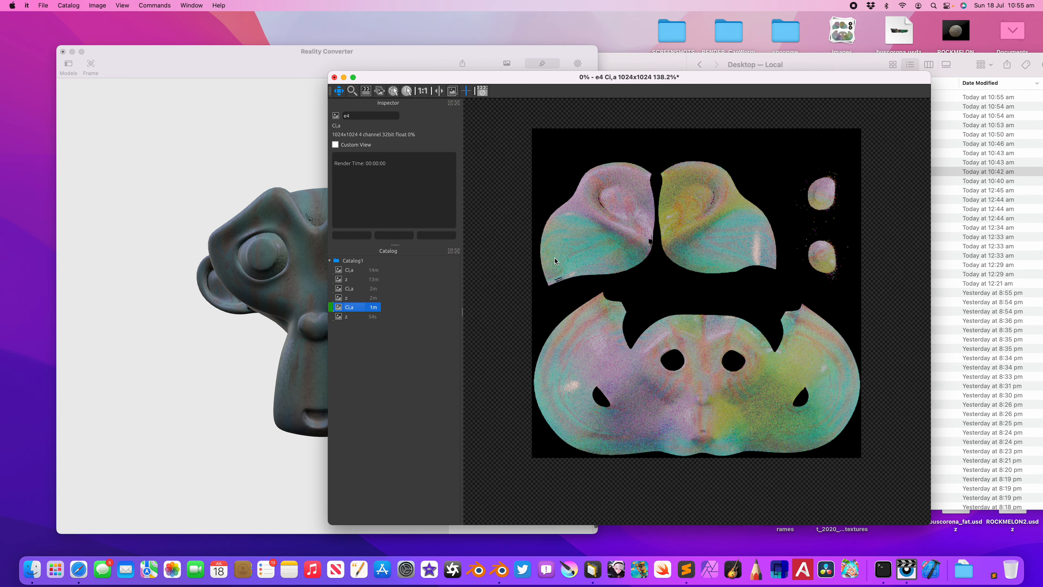
# Step: Bring the it viewer back in front of Finder, switch to Blender and enlarge the node editor area
pyautogui.click(670, 65)
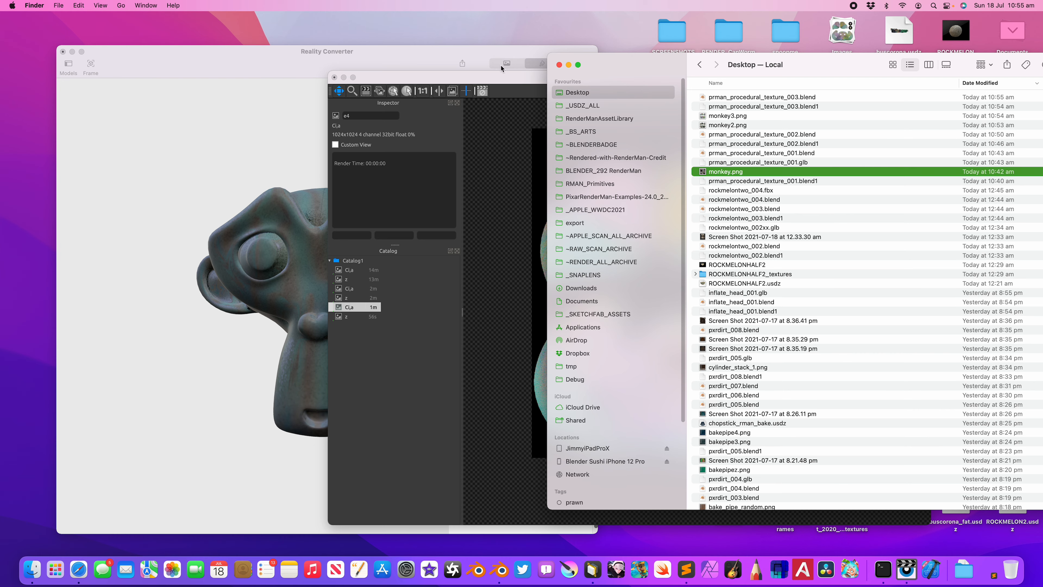
pyautogui.moveTo(498, 80); pyautogui.dragTo(501, 86)
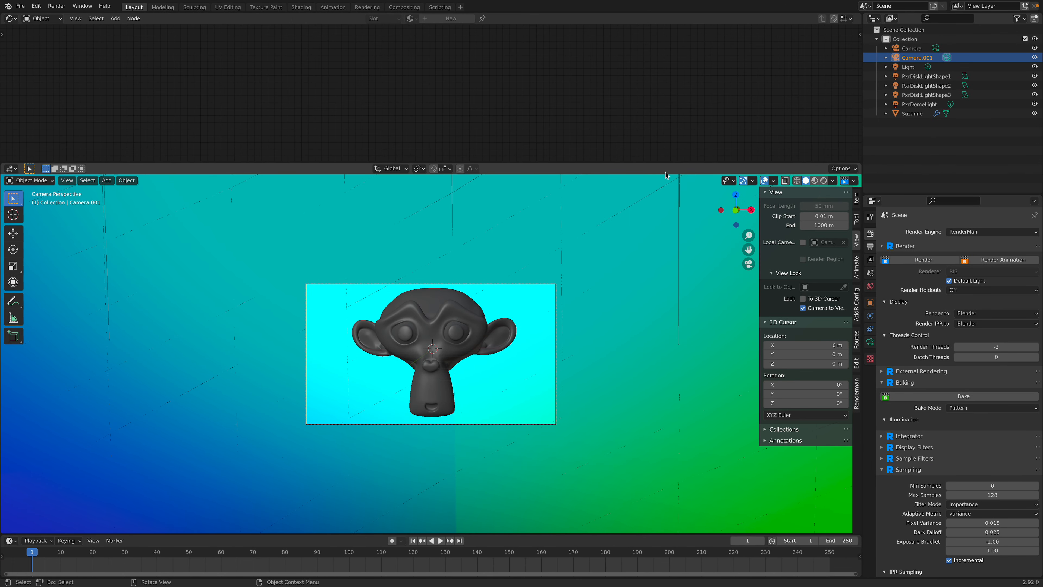
pyautogui.moveTo(663, 162); pyautogui.dragTo(663, 217)
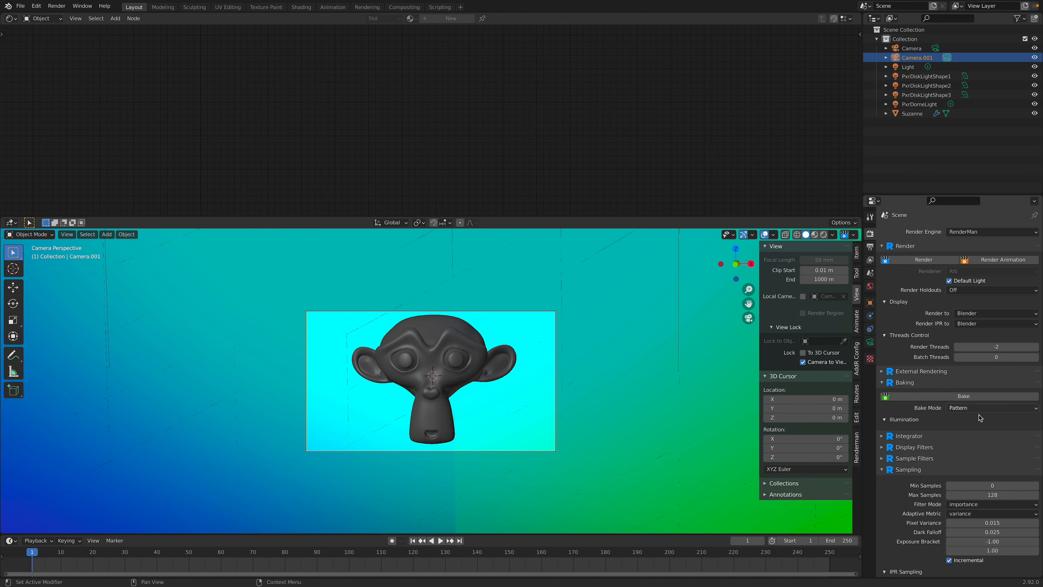
# Step: Set the RenderMan Bake Mode to Illumination and run the bake
pyautogui.click(983, 407)
pyautogui.click(977, 428)
pyautogui.click(966, 396)
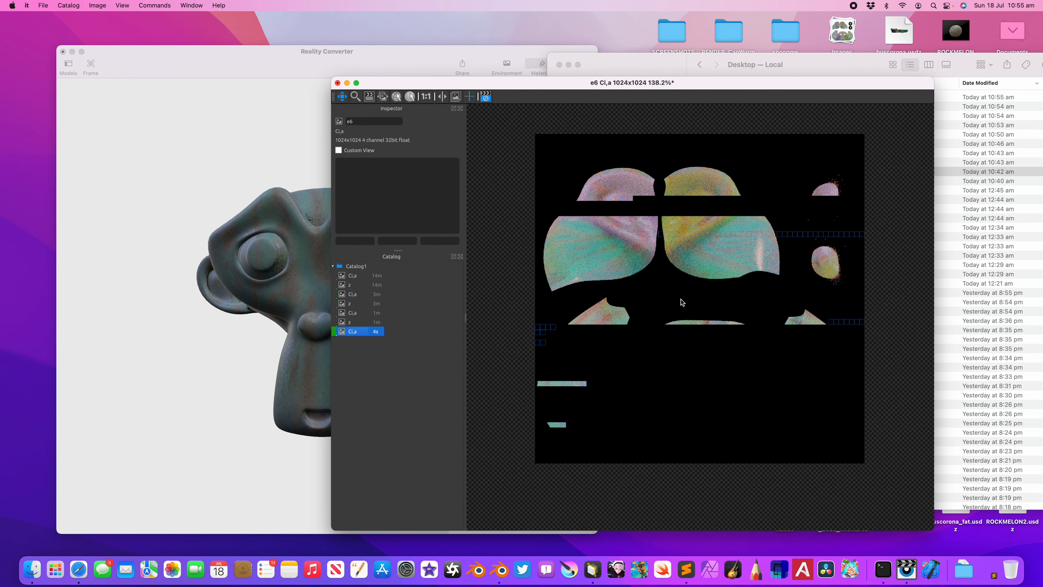
# Step: Compare the newest Ci,a bake with the previous Ci,a bake in the it viewer's catalog
pyautogui.scroll(1, 679, 299)
pyautogui.moveTo(679, 299); pyautogui.dragTo(698, 289)
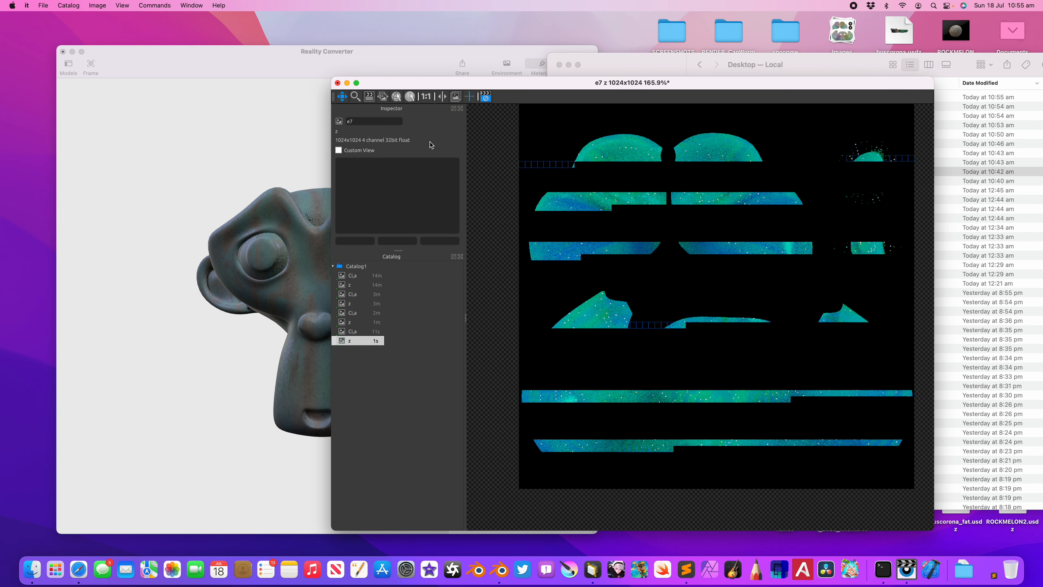
pyautogui.click(362, 313)
pyautogui.click(361, 331)
pyautogui.click(360, 313)
pyautogui.click(361, 331)
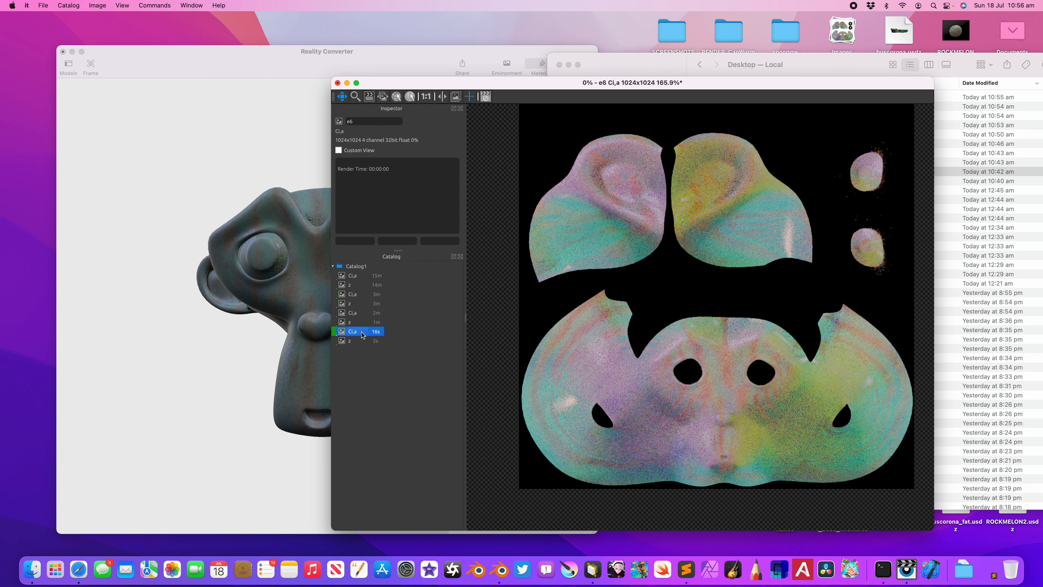
# Step: Export the newest Ci,a bake as the PNG file monkey4 to the Desktop
pyautogui.click(43, 5)
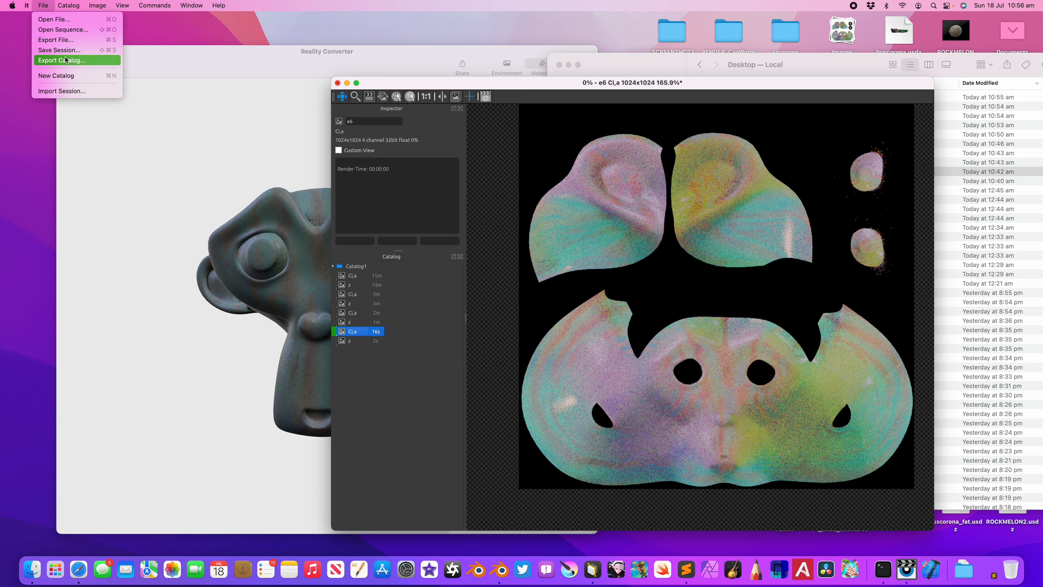
pyautogui.click(70, 41)
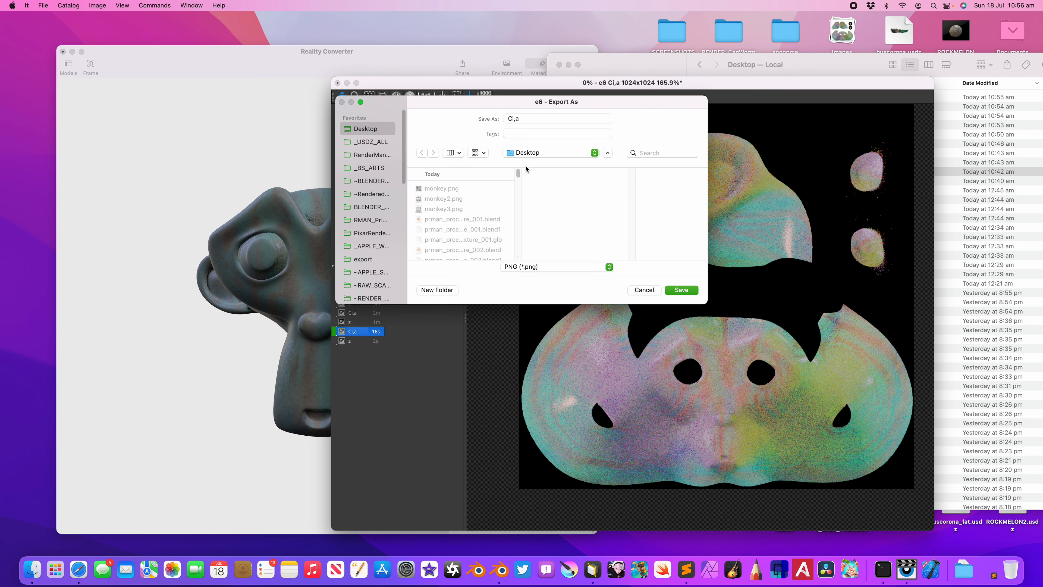
pyautogui.click(531, 120)
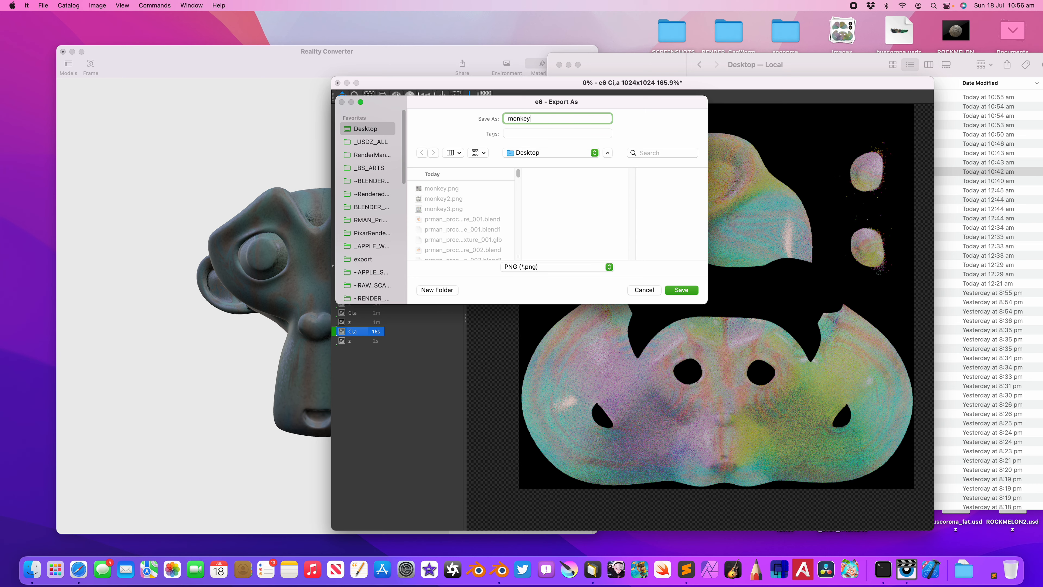
pyautogui.press('Return')
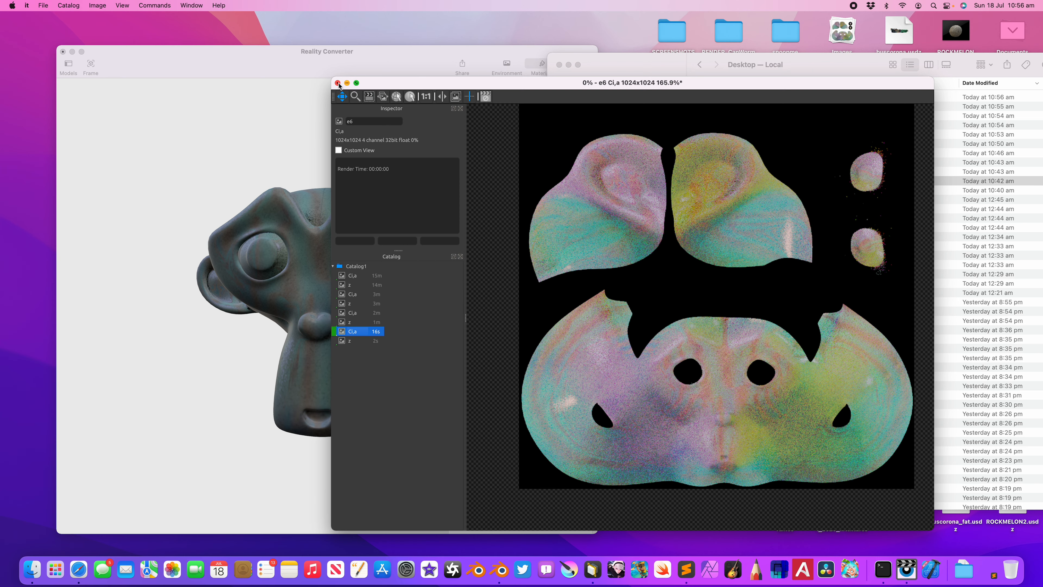
# Step: Close the it viewer, assign monkey4.png as the Base Colour in Reality Converter and inspect the head from an angle
pyautogui.click(338, 83)
pyautogui.click(509, 294)
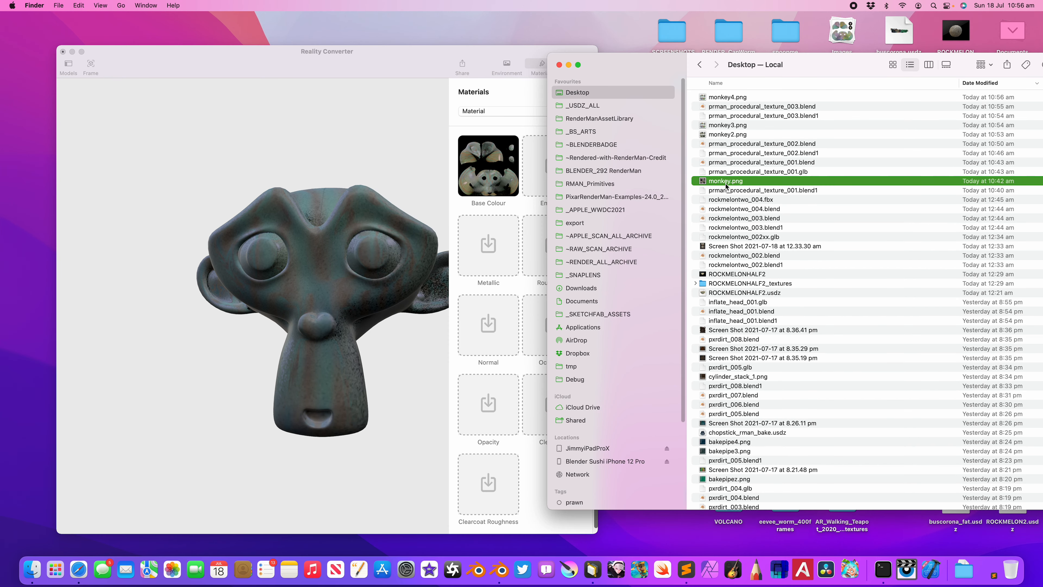
pyautogui.moveTo(736, 98); pyautogui.dragTo(489, 166)
pyautogui.click(378, 230)
pyautogui.moveTo(379, 229); pyautogui.dragTo(358, 220)
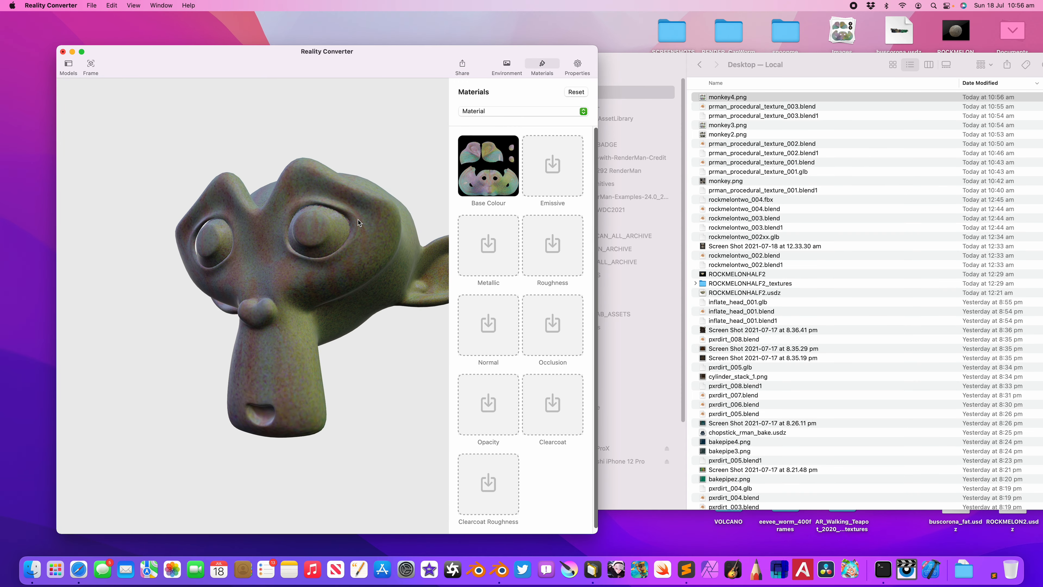
# Step: Switch back to Blender, leave the camera view, select Suzanne to show its material nodes and save the file
pyautogui.hotkey('ctrl', 'Right')
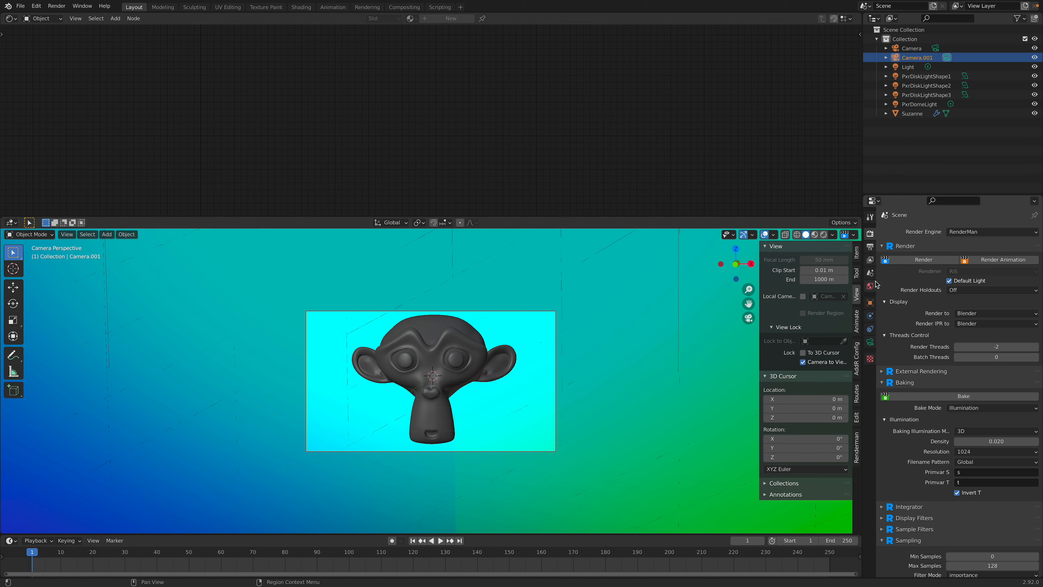
pyautogui.scroll(1, 524, 353)
pyautogui.moveTo(524, 353); pyautogui.dragTo(502, 358, button='middle')
pyautogui.scroll(2, 522, 337)
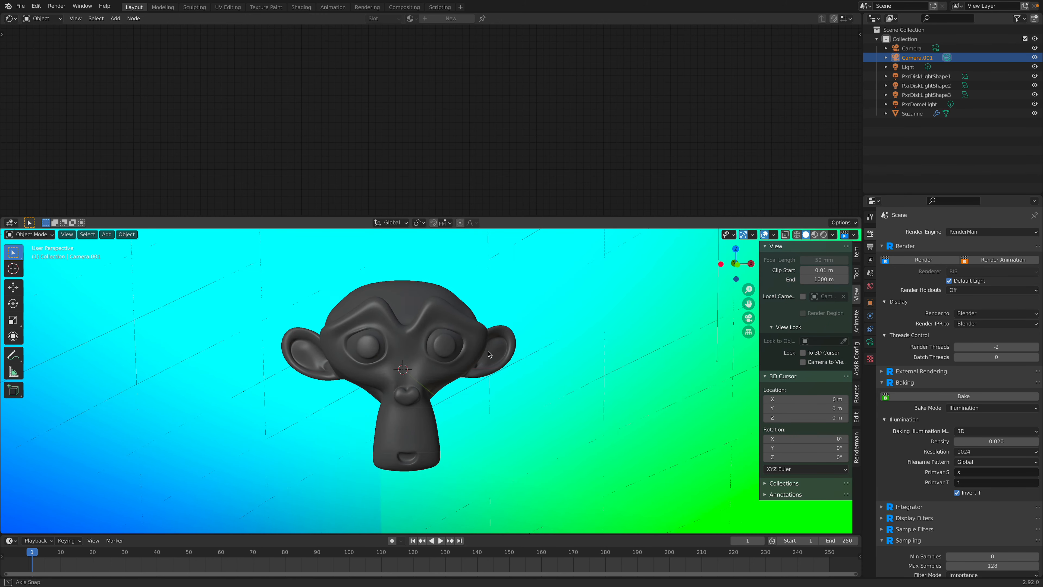
pyautogui.scroll(2, 487, 353)
pyautogui.click(491, 346)
pyautogui.hotkey('ctrl', 's')
# Step: Move the PxrMix and PxrSurface nodes away from PxrFractal to make room in Suzanne's material node tree
pyautogui.scroll(-1, 532, 135)
pyautogui.moveTo(534, 134); pyautogui.dragTo(538, 155, button='middle')
pyautogui.moveTo(556, 190); pyautogui.dragTo(537, 122)
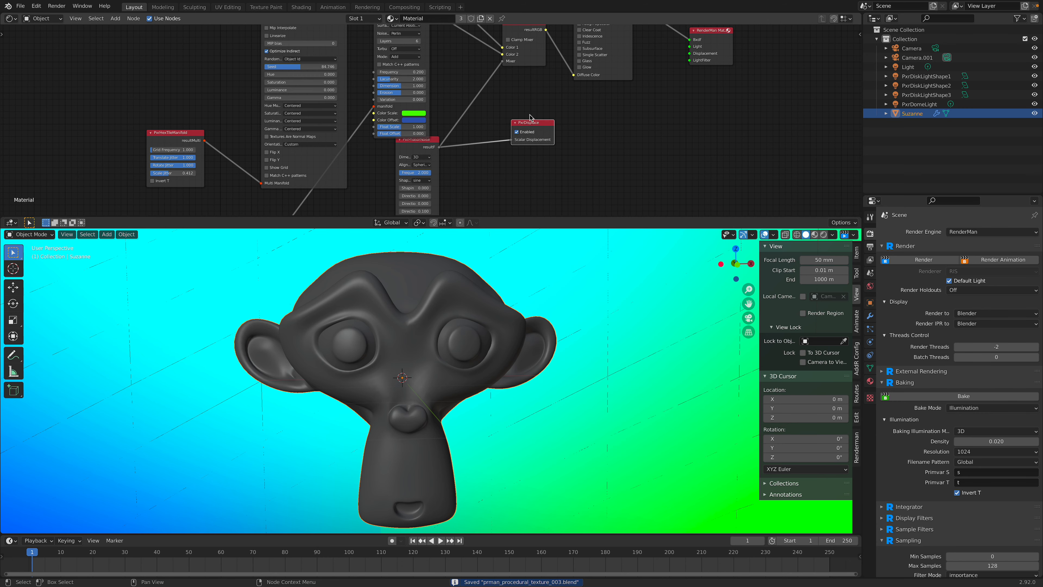
pyautogui.moveTo(533, 120); pyautogui.dragTo(534, 159, button='middle')
pyautogui.moveTo(434, 91); pyautogui.dragTo(449, 145, button='middle')
pyautogui.moveTo(415, 93); pyautogui.dragTo(409, 87)
pyautogui.scroll(-2, 578, 92)
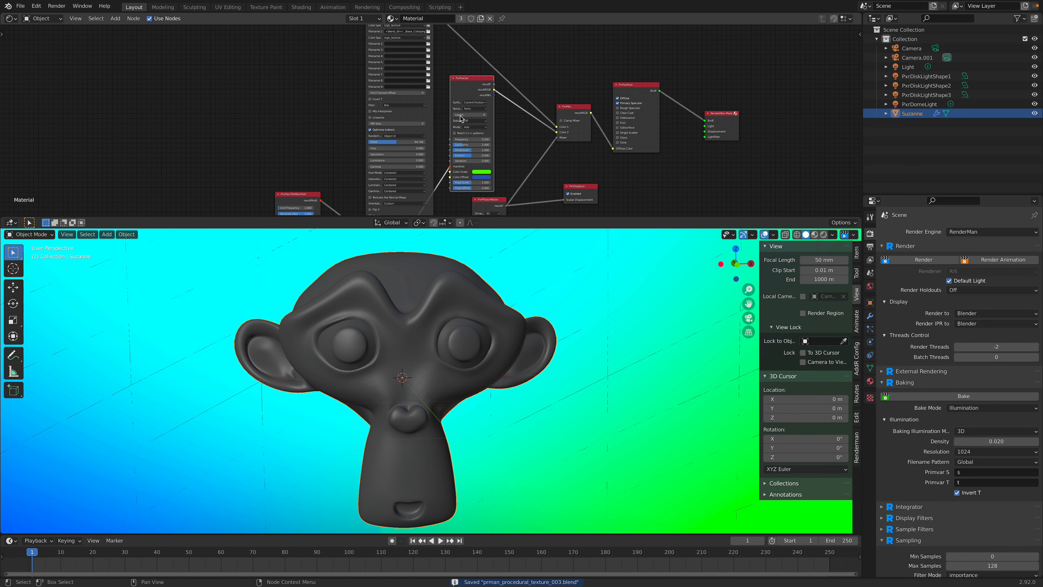
pyautogui.moveTo(560, 123); pyautogui.dragTo(557, 152, button='middle')
pyautogui.moveTo(666, 142); pyautogui.dragTo(754, 96)
pyautogui.moveTo(614, 120); pyautogui.dragTo(703, 83)
pyautogui.scroll(2, 640, 102)
pyautogui.moveTo(579, 139); pyautogui.dragTo(659, 111)
pyautogui.moveTo(650, 100); pyautogui.dragTo(647, 64, button='middle')
pyautogui.scroll(2, 591, 107)
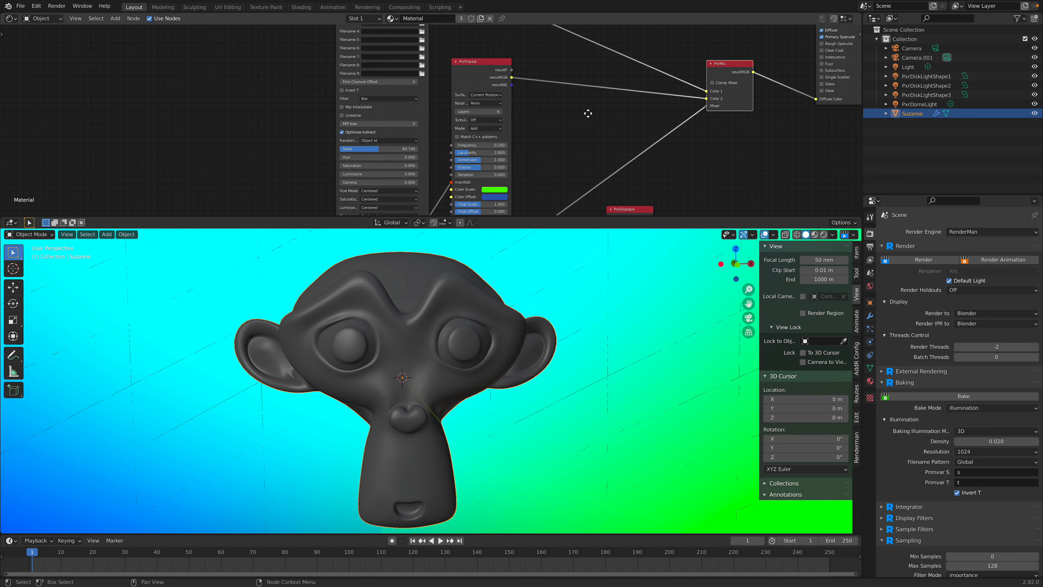
# Step: Move the large texture node out of the way and place PxrManifold3D beside the PxrFractal node
pyautogui.scroll(-3, 546, 133)
pyautogui.scroll(-2, 457, 153)
pyautogui.moveTo(460, 152); pyautogui.dragTo(485, 83, button='middle')
pyautogui.moveTo(368, 109); pyautogui.dragTo(299, 52)
pyautogui.moveTo(350, 93); pyautogui.dragTo(347, 173, button='middle')
pyautogui.moveTo(412, 50); pyautogui.dragTo(538, 36)
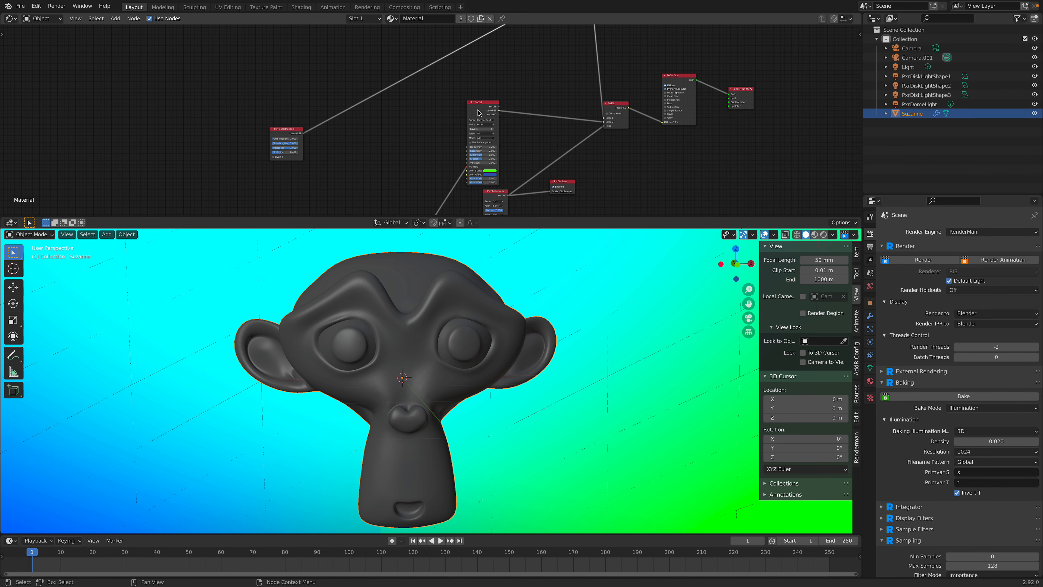
pyautogui.moveTo(479, 110); pyautogui.dragTo(466, 98)
pyautogui.moveTo(443, 152); pyautogui.dragTo(444, 106, button='middle')
pyautogui.moveTo(396, 191); pyautogui.dragTo(396, 92)
pyautogui.scroll(6, 427, 120)
pyautogui.scroll(2, 388, 179)
pyautogui.moveTo(417, 108); pyautogui.dragTo(233, 215, button='middle')
# Step: Add a PxrChecker node and place it in the gap between PxrFractal and PxrMix
pyautogui.hotkey('shift', 'a')
pyautogui.click(470, 94)
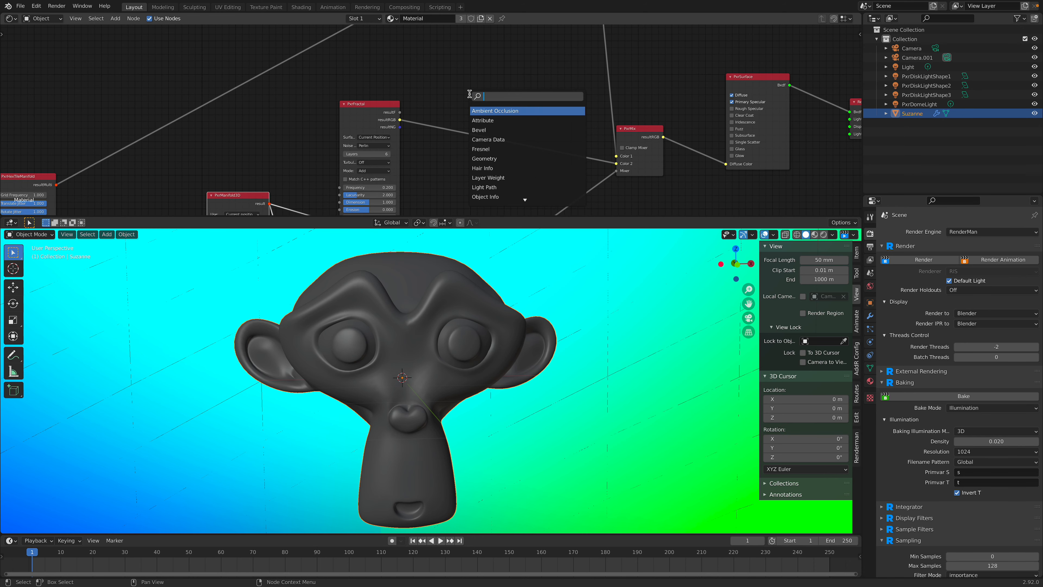
pyautogui.write('check')
pyautogui.click(491, 120)
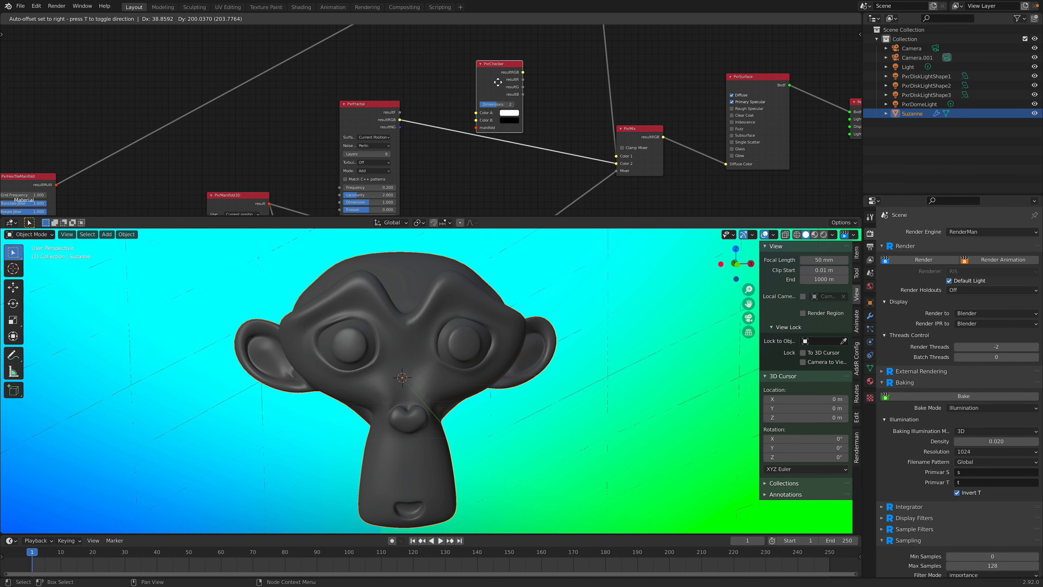
pyautogui.click(521, 85)
# Step: Move PxrFractal down, then link PxrManifold3D to the PxrChecker manifold and PxrChecker's resultRGB to Color 2 of PxrMix
pyautogui.moveTo(372, 102); pyautogui.dragTo(362, 180)
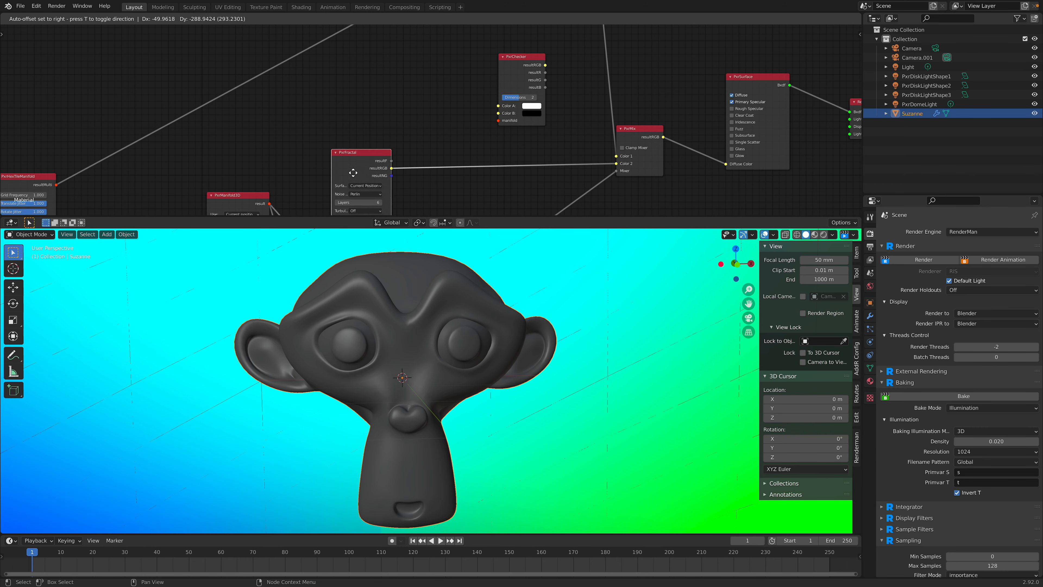
pyautogui.moveTo(304, 190); pyautogui.dragTo(314, 158, button='middle')
pyautogui.moveTo(279, 171); pyautogui.dragTo(498, 97)
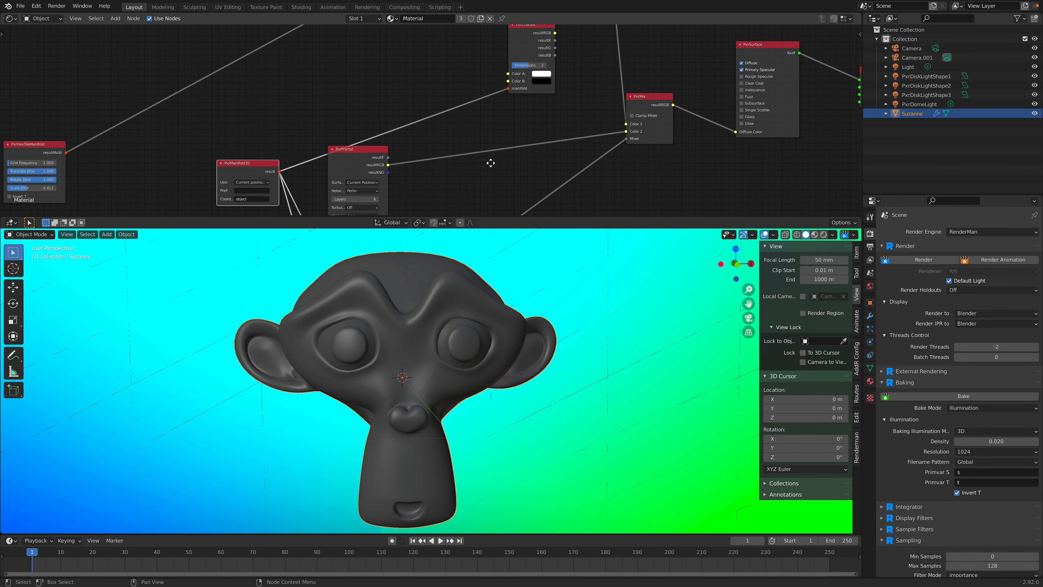
pyautogui.moveTo(490, 164); pyautogui.dragTo(459, 213, button='middle')
pyautogui.moveTo(524, 93); pyautogui.dragTo(606, 176)
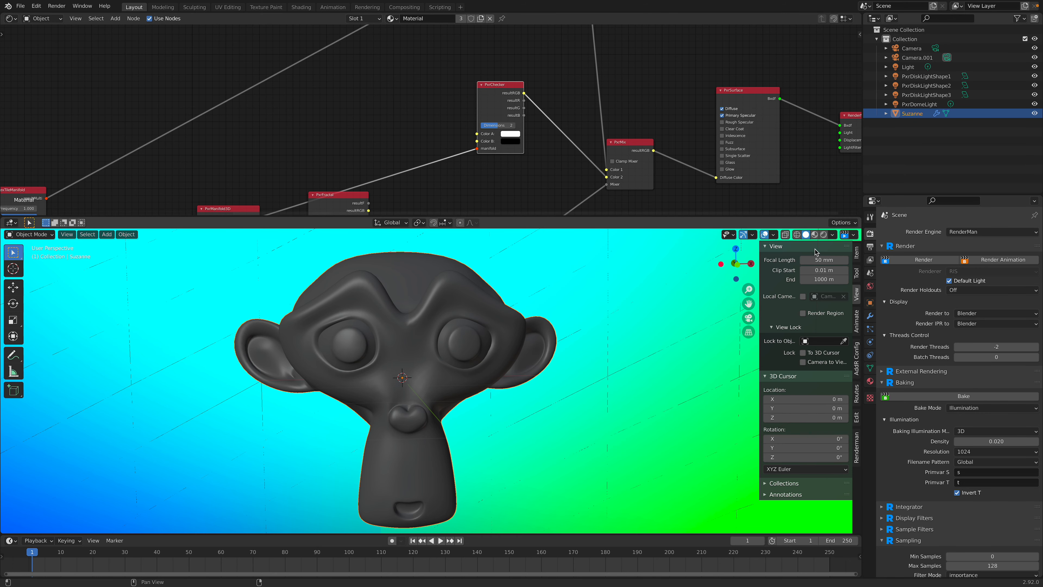
# Step: Start the rendered viewport preview and link PxrChecker's resultRGB directly to the PxrSurface Diffuse Color
pyautogui.click(823, 234)
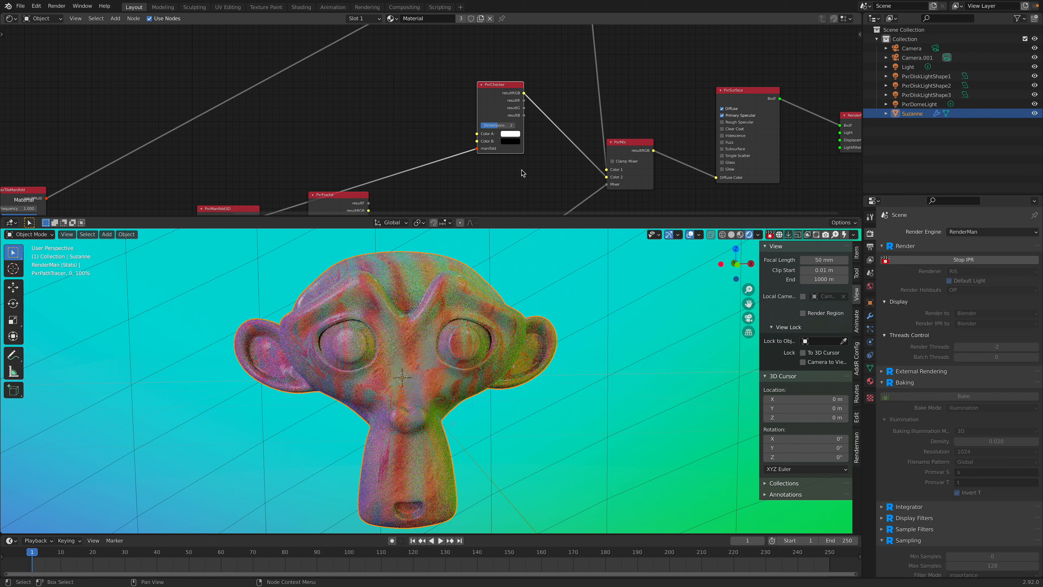
pyautogui.moveTo(633, 146); pyautogui.dragTo(643, 106)
pyautogui.moveTo(524, 100); pyautogui.dragTo(471, 104, button='middle')
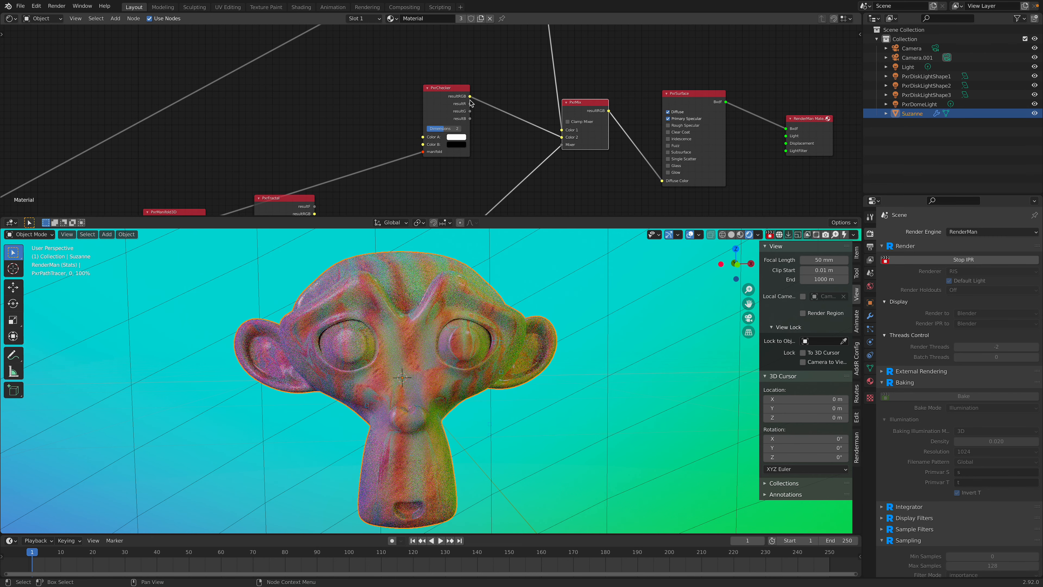
pyautogui.moveTo(470, 97); pyautogui.dragTo(620, 149)
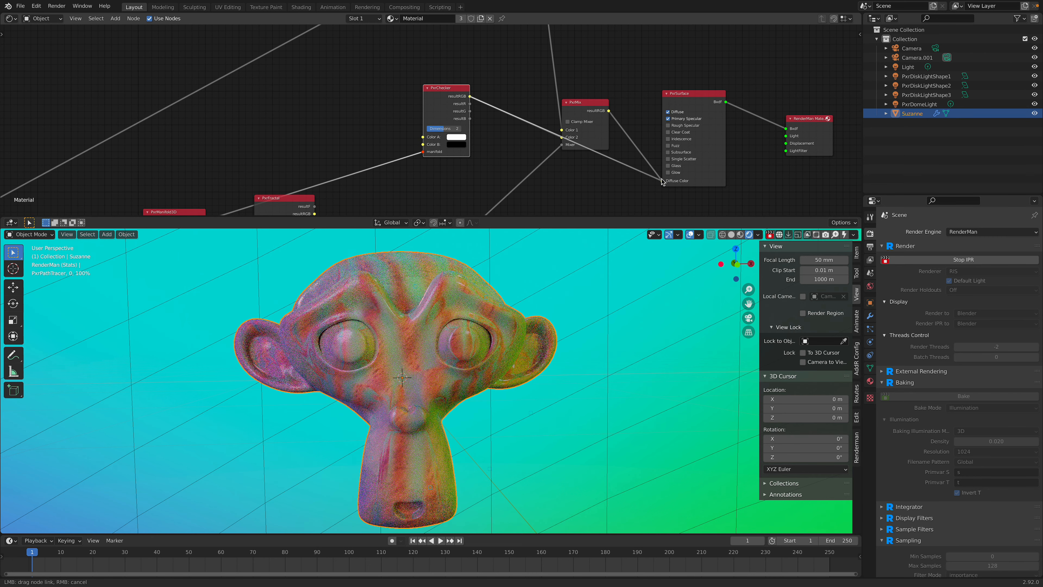
pyautogui.moveTo(661, 184); pyautogui.dragTo(662, 184)
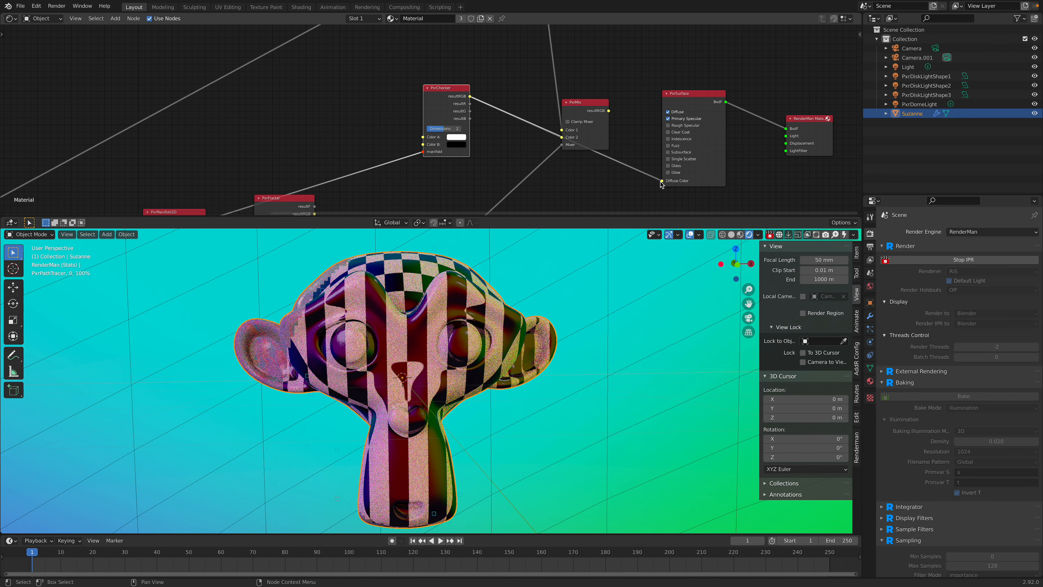
# Step: Add a PxrManifold2D node to the material near PxrManifold3D and PxrFractal
pyautogui.scroll(-3, 448, 177)
pyautogui.moveTo(448, 176); pyautogui.dragTo(489, 92, button='middle')
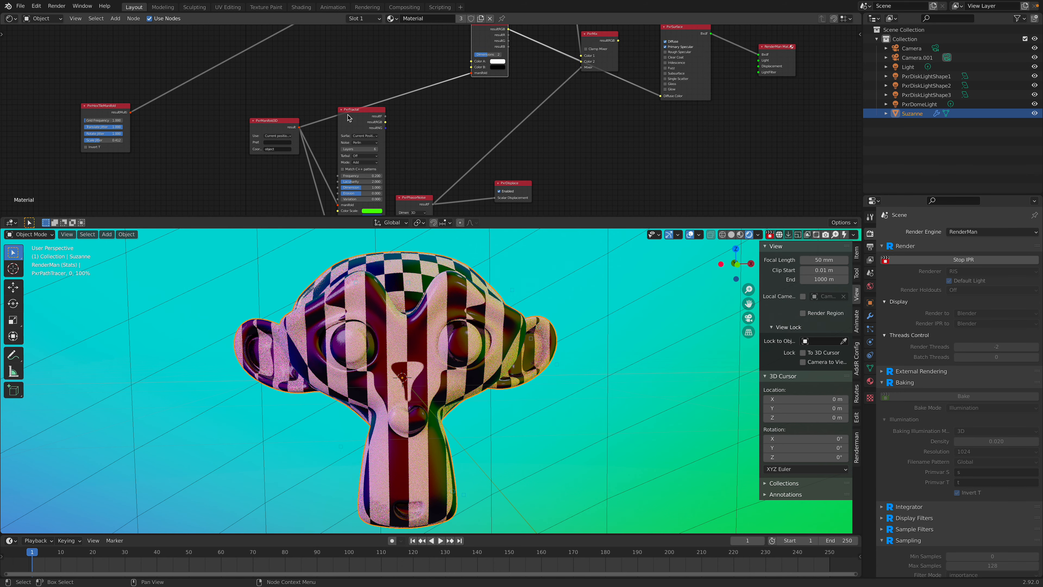
pyautogui.scroll(3, 296, 128)
pyautogui.moveTo(231, 126); pyautogui.dragTo(211, 172)
pyautogui.moveTo(275, 90); pyautogui.dragTo(268, 127, button='middle')
pyautogui.hotkey('shift', 'a')
pyautogui.click(267, 112)
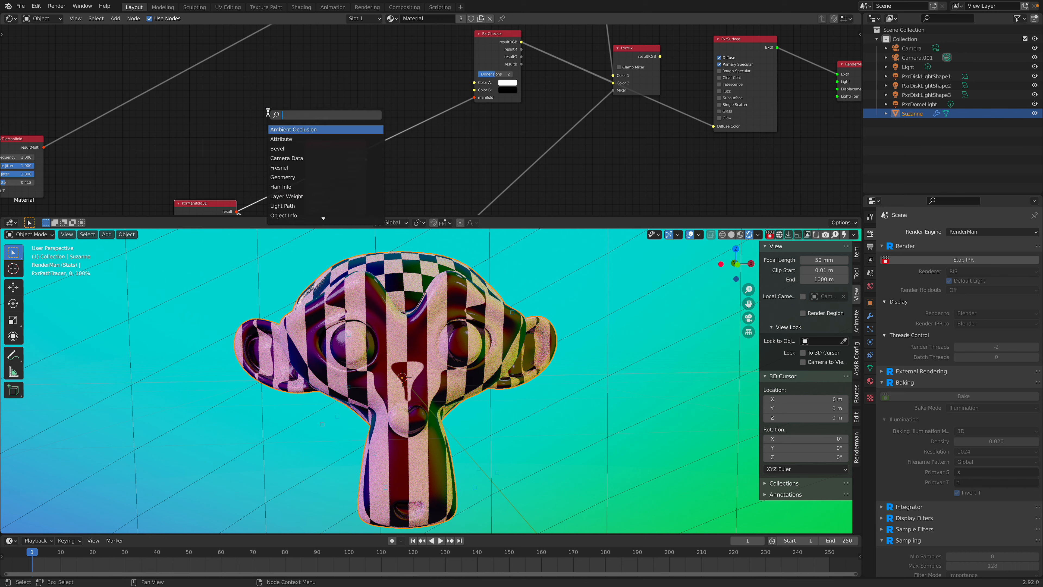
pyautogui.write('c')
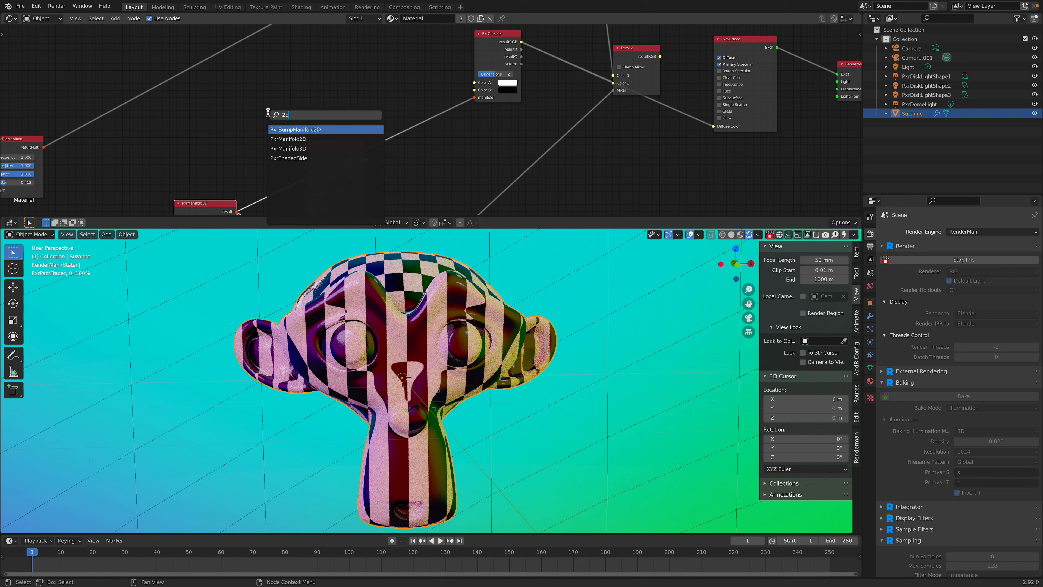
pyautogui.click(283, 139)
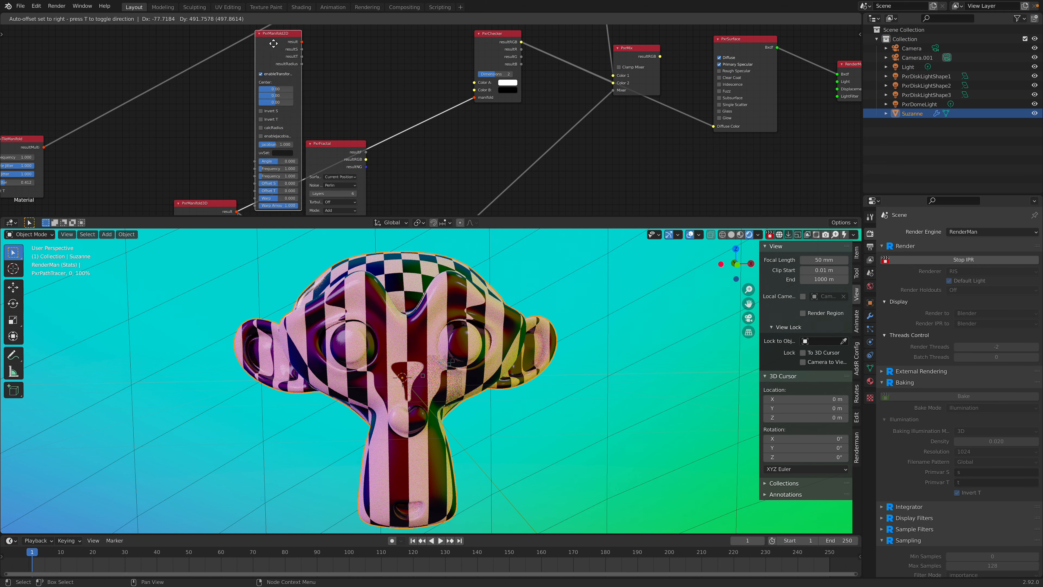
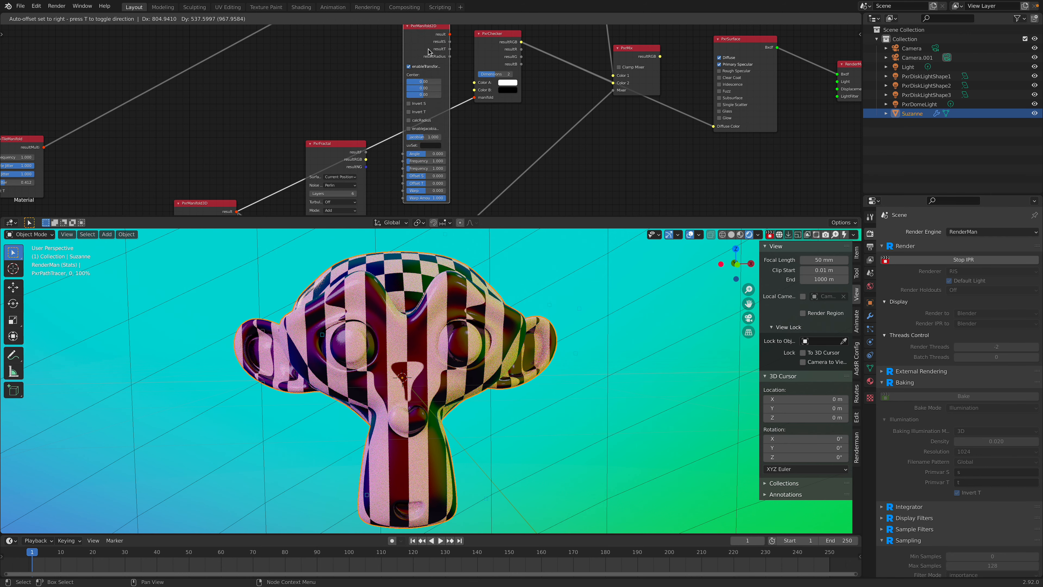
# Step: Place PxrManifold2D ahead of PxrChecker, feeding its manifold, and detach the PxrManifold3D link from PxrManifold2D's Angle
pyautogui.click(426, 52)
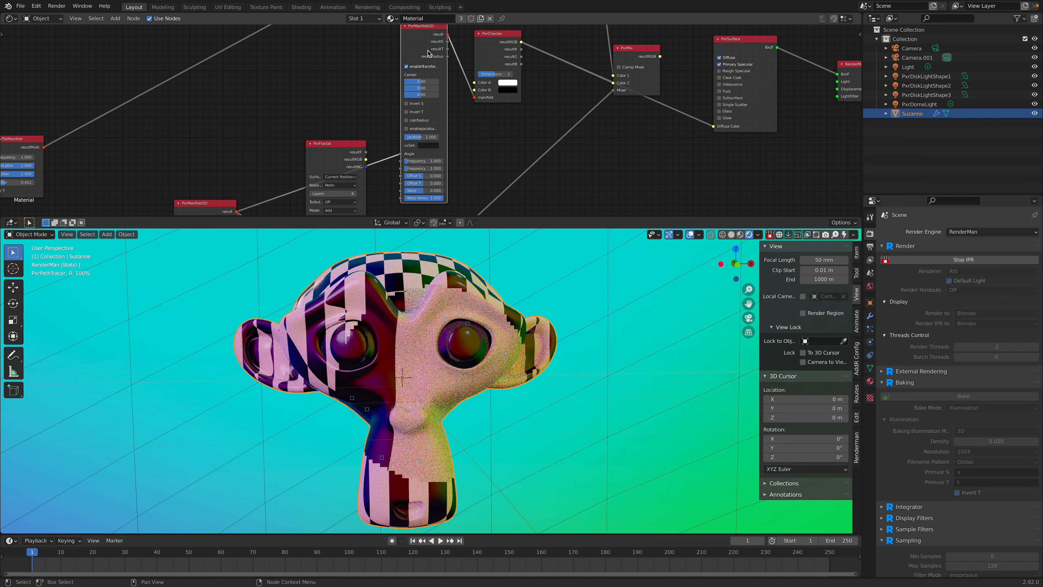
pyautogui.moveTo(402, 156); pyautogui.dragTo(377, 118)
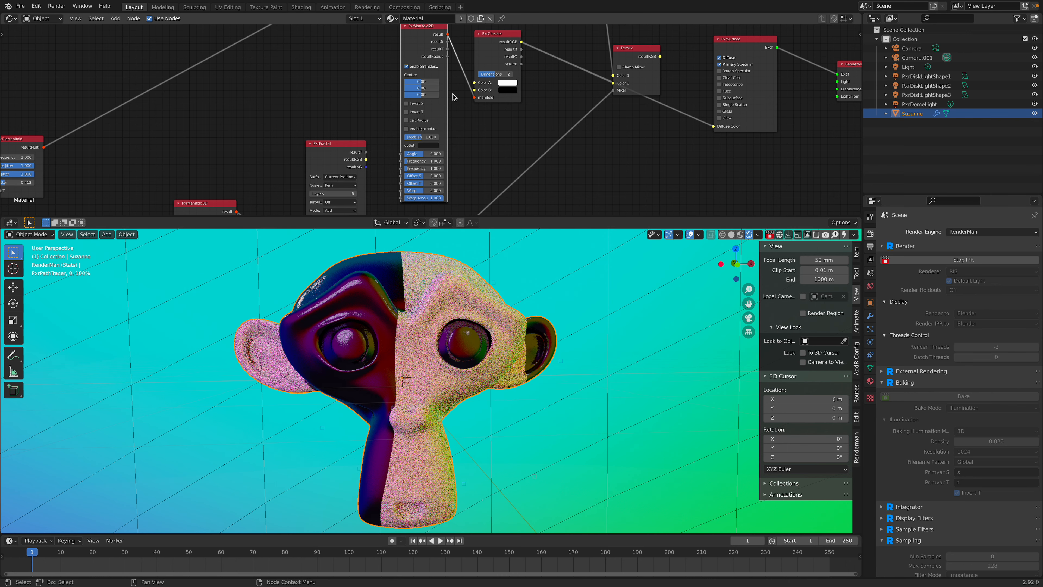
# Step: Set both PxrManifold2D frequencies, S and T, first to 2, then to 5, and finally to 10
pyautogui.moveTo(453, 97); pyautogui.dragTo(450, 105, button='middle')
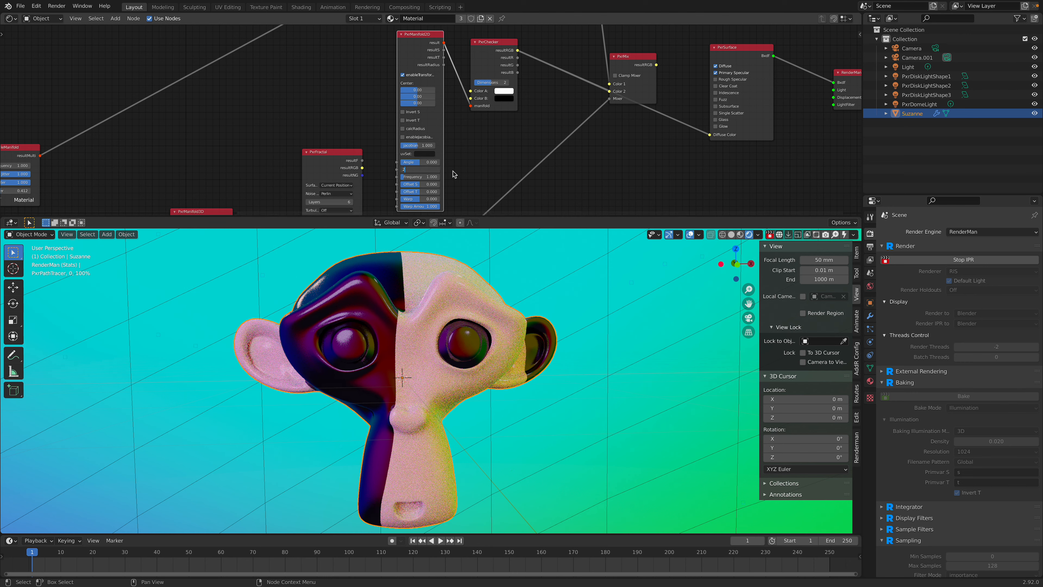
pyautogui.press('Return')
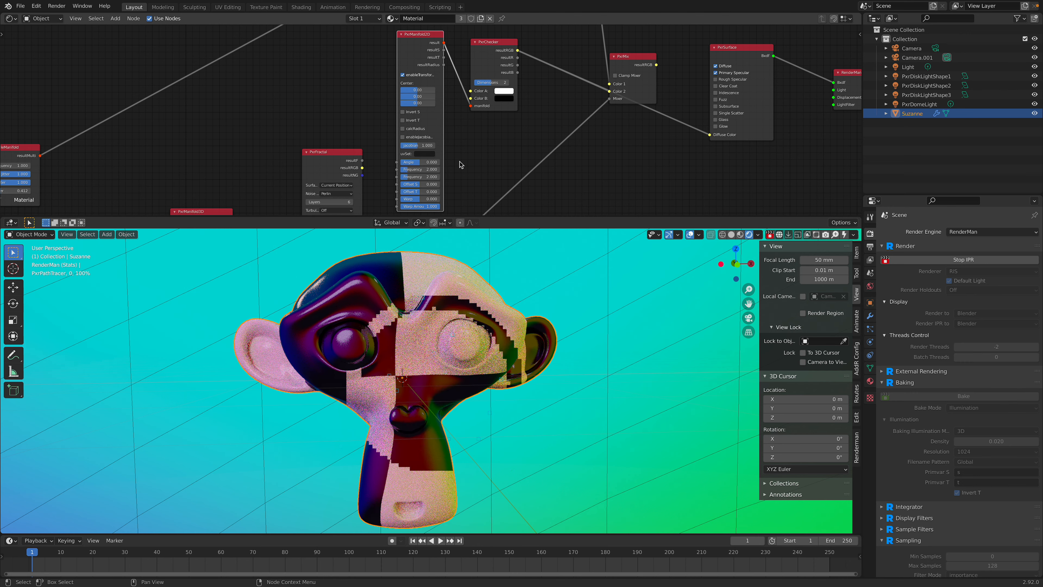
pyautogui.click(430, 169)
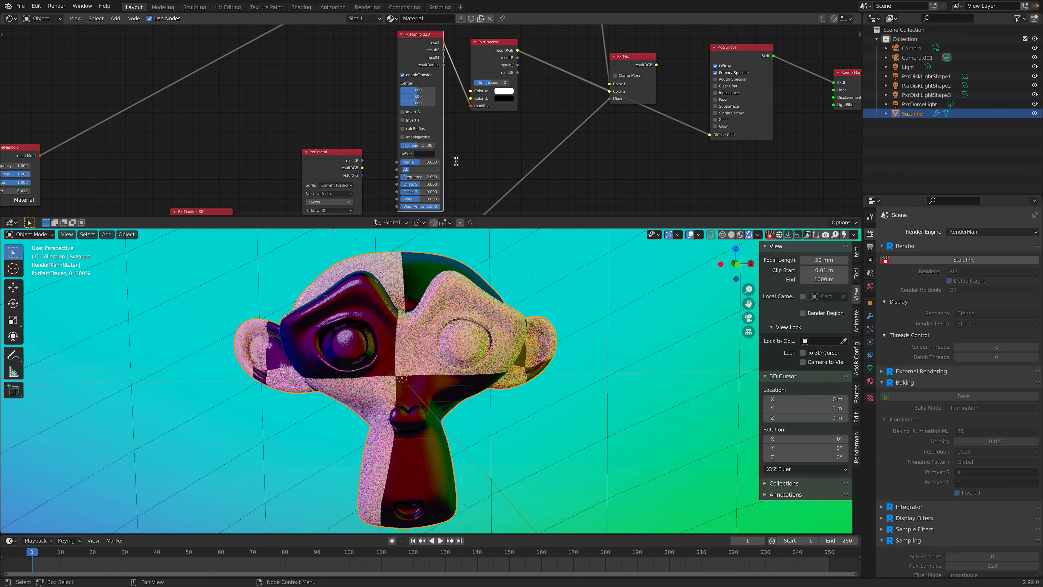
pyautogui.write('5')
pyautogui.press('Tab')
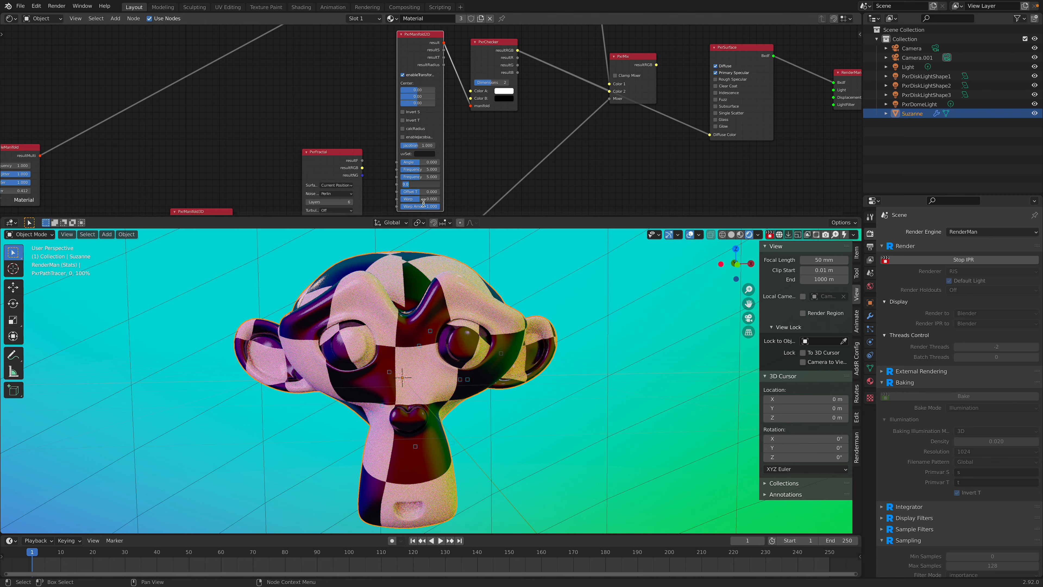
pyautogui.click(428, 169)
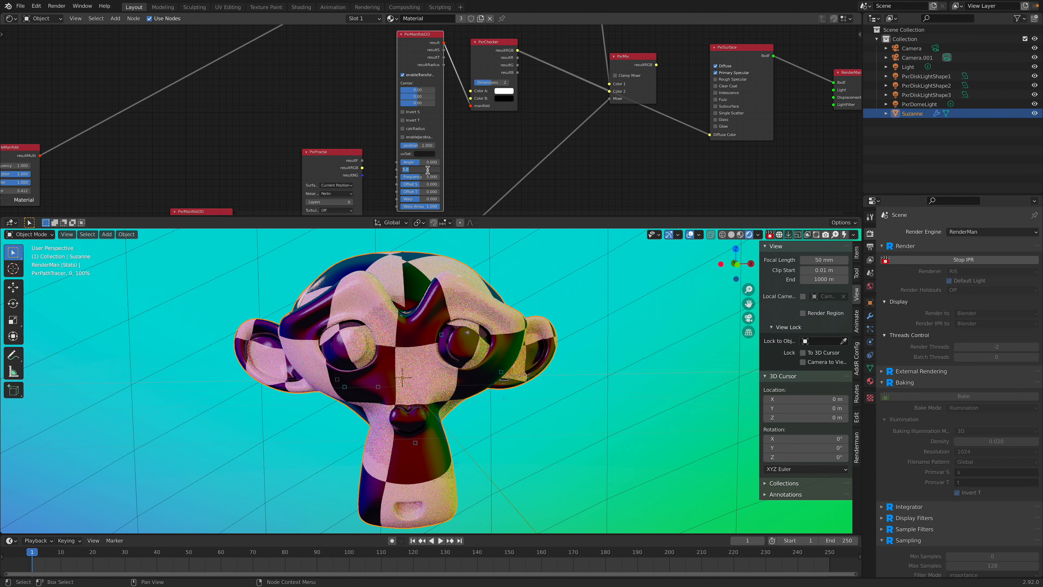
pyautogui.write('10')
pyautogui.press('Return')
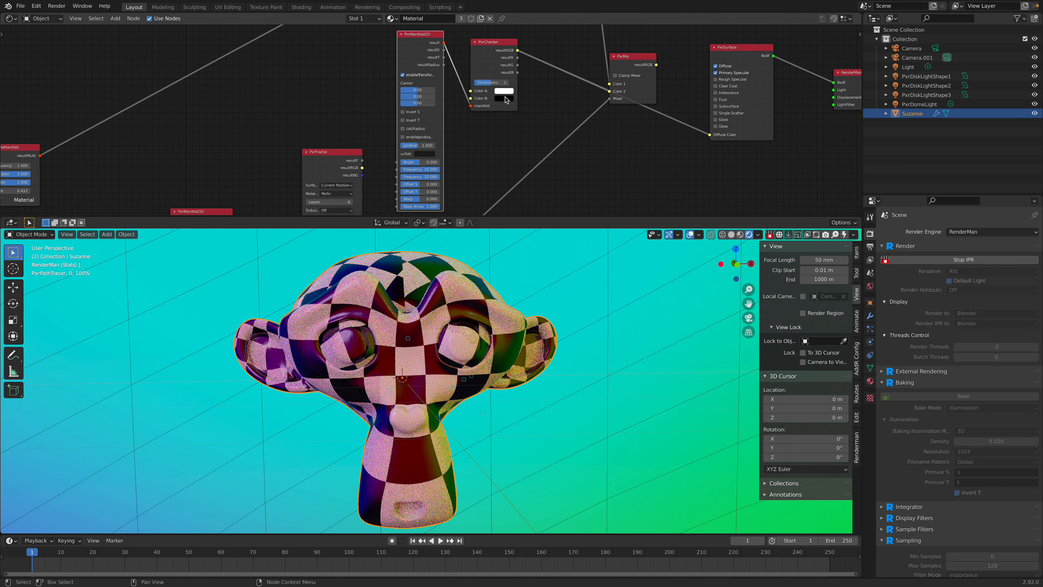
# Step: Change PxrChecker's Color B to magenta and its Color A to bright green
pyautogui.click(504, 98)
pyautogui.click(552, 28)
pyautogui.click(532, 43)
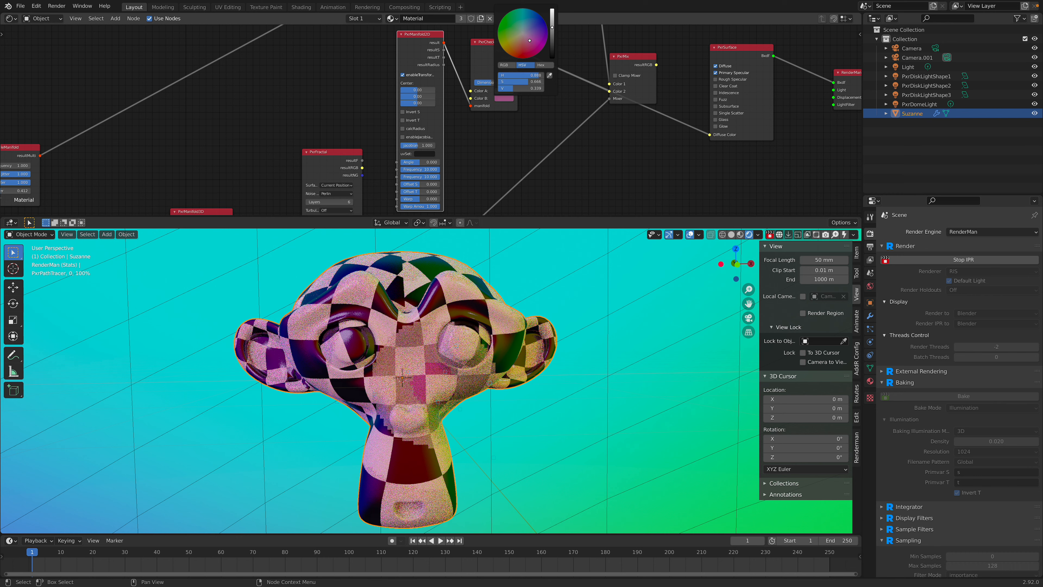
pyautogui.click(505, 91)
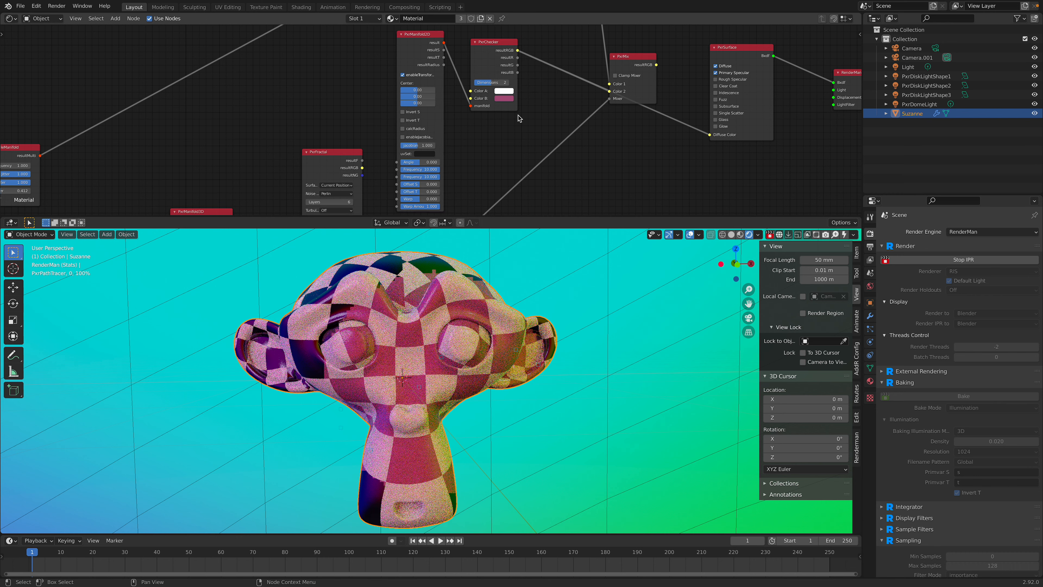
pyautogui.click(509, 93)
pyautogui.click(516, 115)
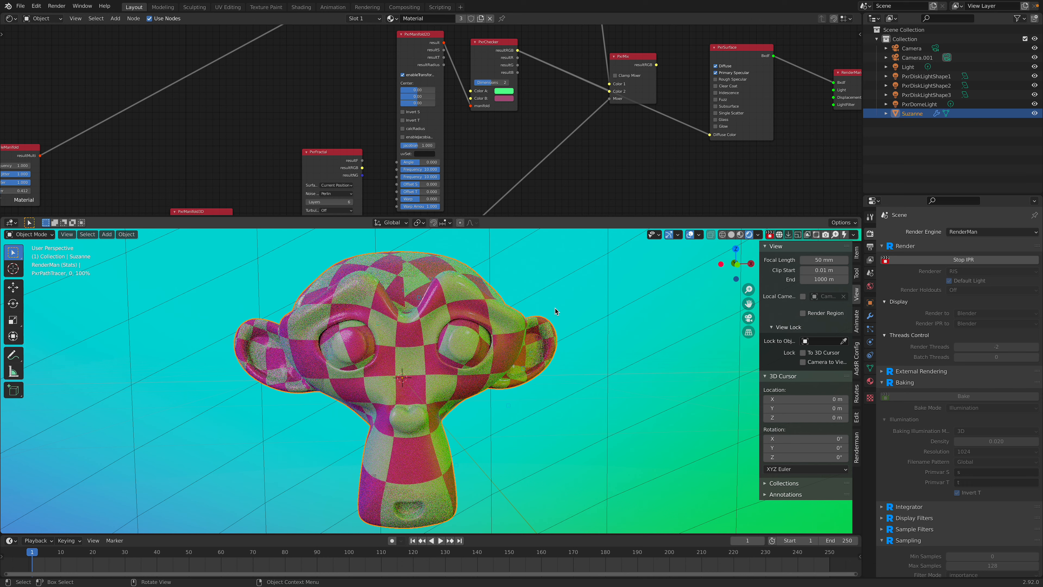
# Step: Widen the PxrManifold2D node so its full parameter names are readable
pyautogui.moveTo(472, 171); pyautogui.dragTo(472, 154, button='middle')
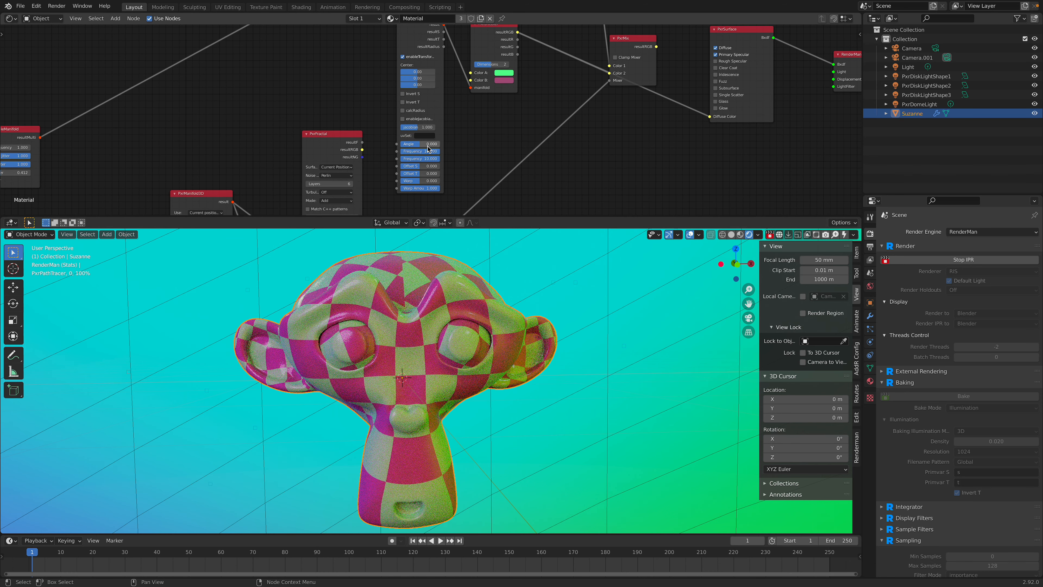
pyautogui.scroll(1, 428, 149)
pyautogui.scroll(1, 428, 137)
pyautogui.scroll(-1, 443, 142)
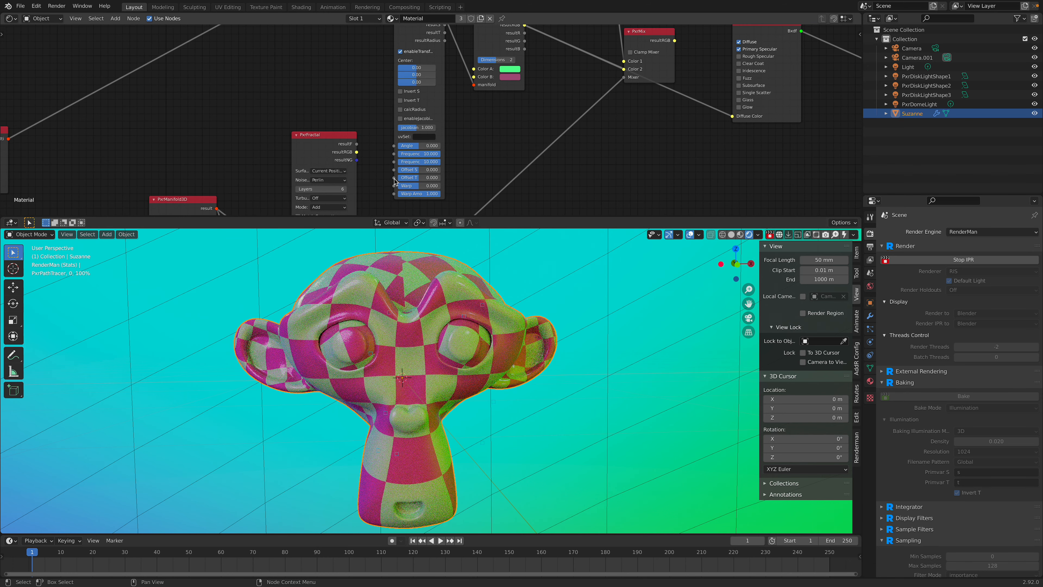
pyautogui.scroll(-1, 452, 157)
pyautogui.scroll(-2, 456, 139)
pyautogui.moveTo(498, 94); pyautogui.dragTo(522, 66)
pyautogui.scroll(1, 479, 136)
pyautogui.moveTo(445, 88); pyautogui.dragTo(449, 62)
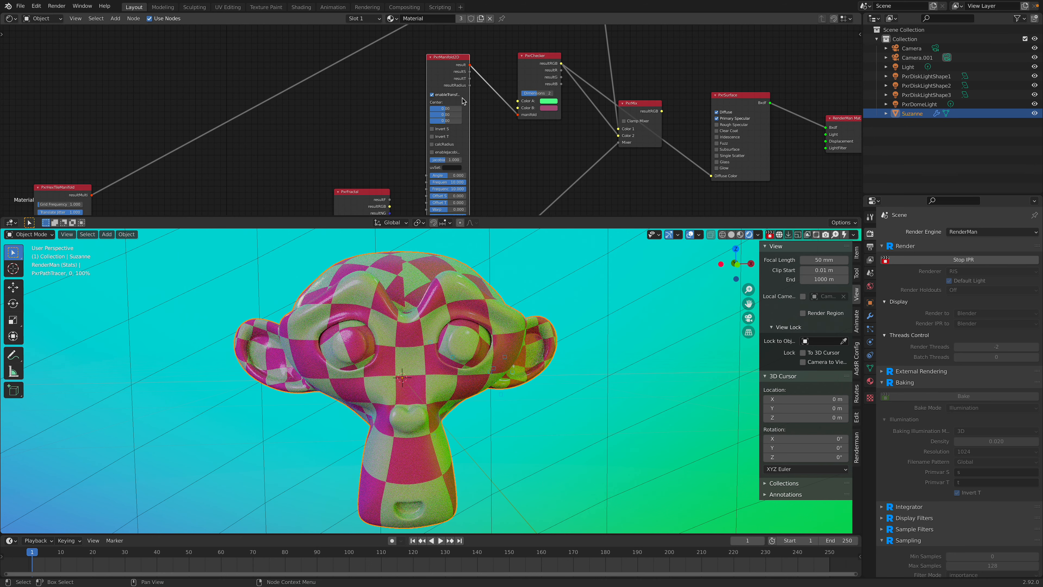
pyautogui.scroll(1, 456, 103)
pyautogui.moveTo(458, 136); pyautogui.dragTo(456, 84, button='middle')
pyautogui.scroll(1, 458, 124)
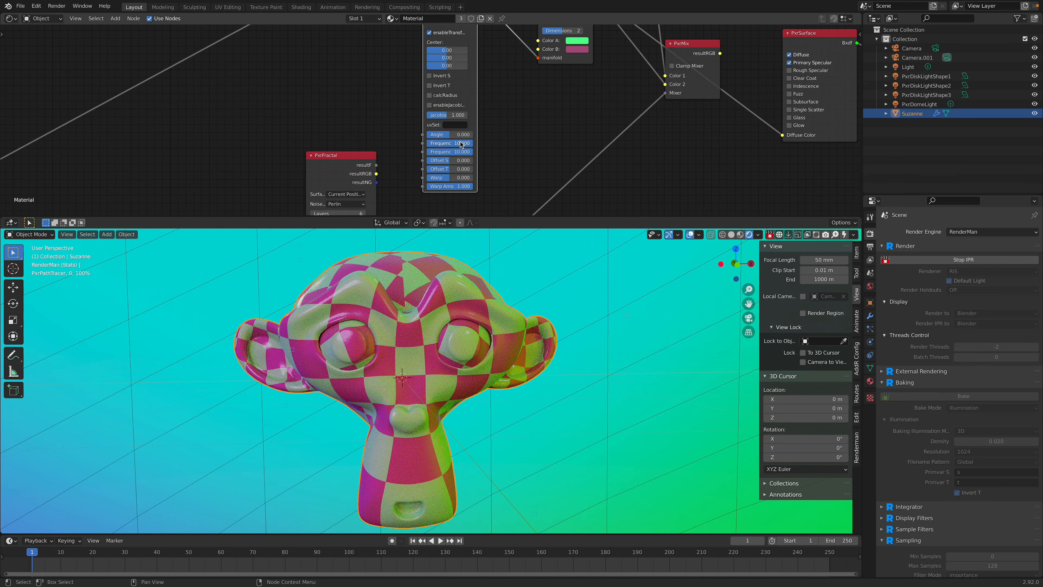
pyautogui.moveTo(478, 134); pyautogui.dragTo(488, 135)
# Step: Add a PxrVoronoise pattern node and move it into the empty space above the existing node network
pyautogui.scroll(-1, 480, 142)
pyautogui.moveTo(458, 168); pyautogui.dragTo(490, 49, button='middle')
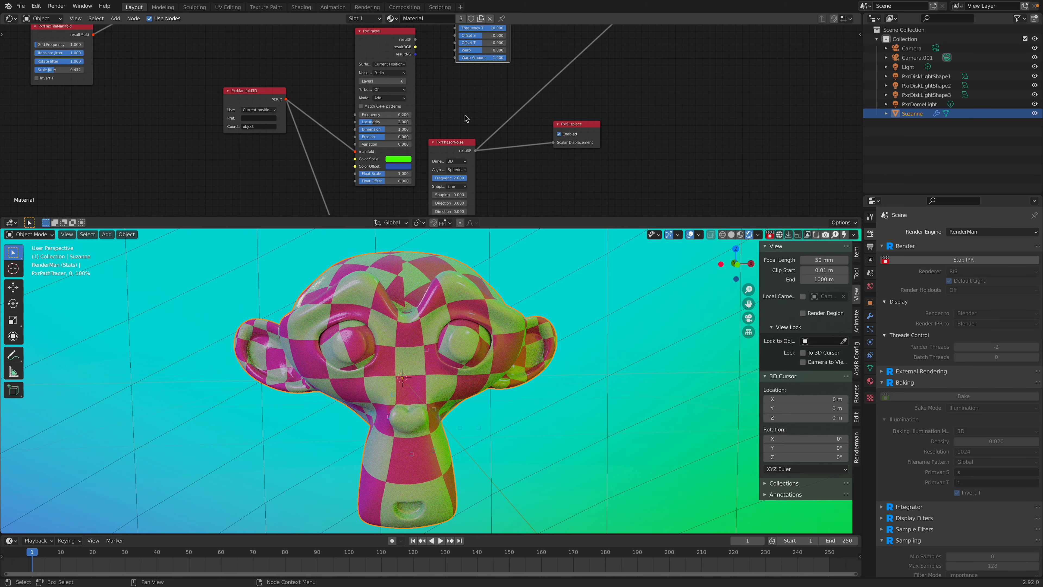
pyautogui.moveTo(392, 82); pyautogui.dragTo(418, 141, button='middle')
pyautogui.hotkey('shift', 'a')
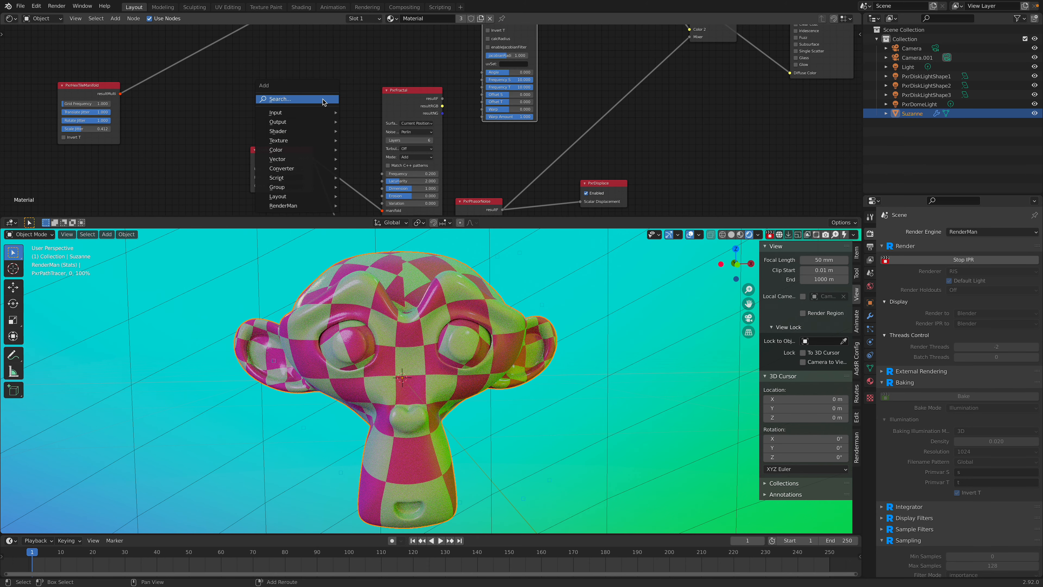
pyautogui.moveTo(313, 205)
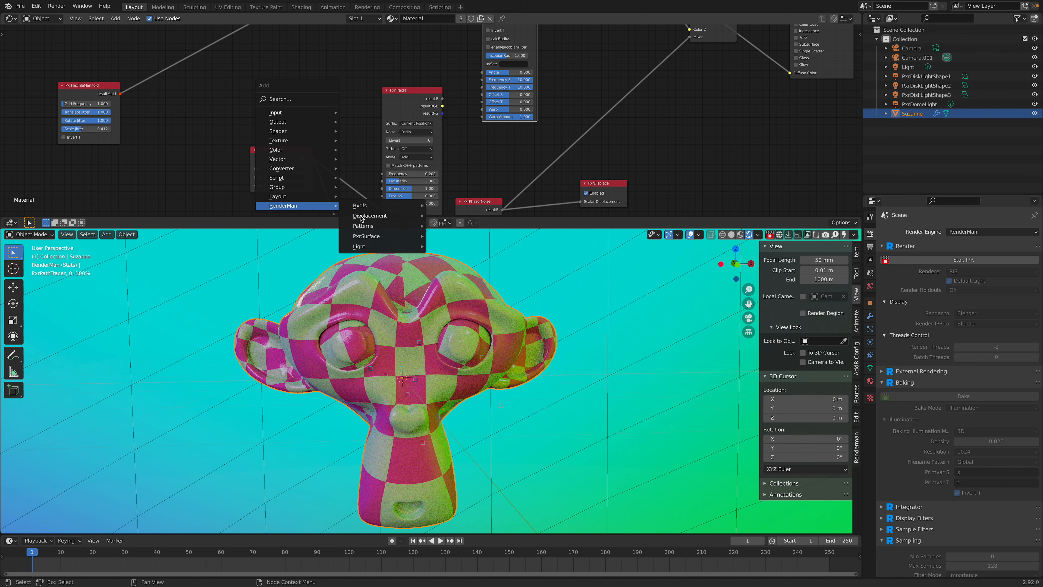
pyautogui.moveTo(388, 238)
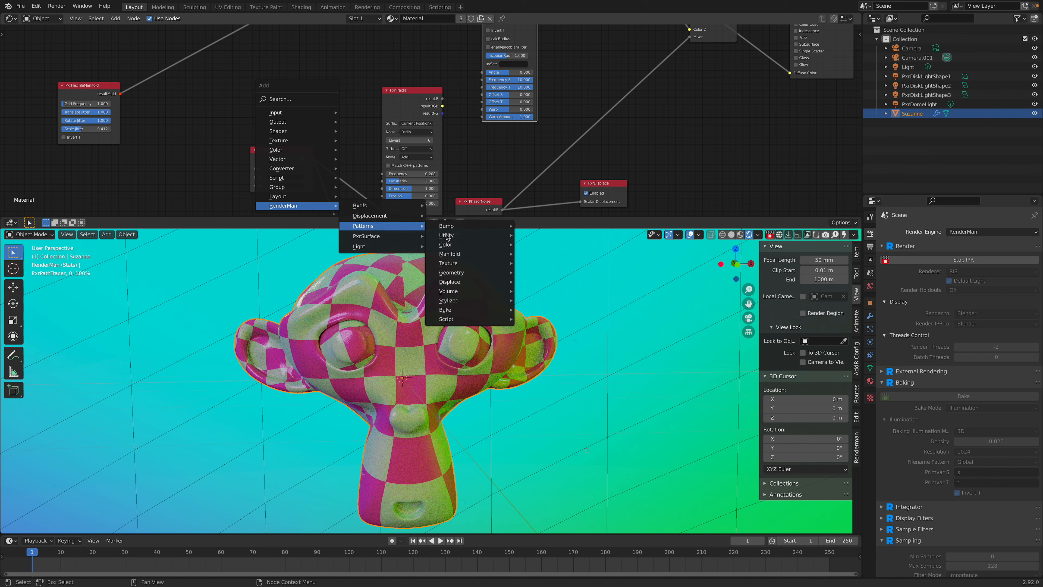
pyautogui.moveTo(468, 264)
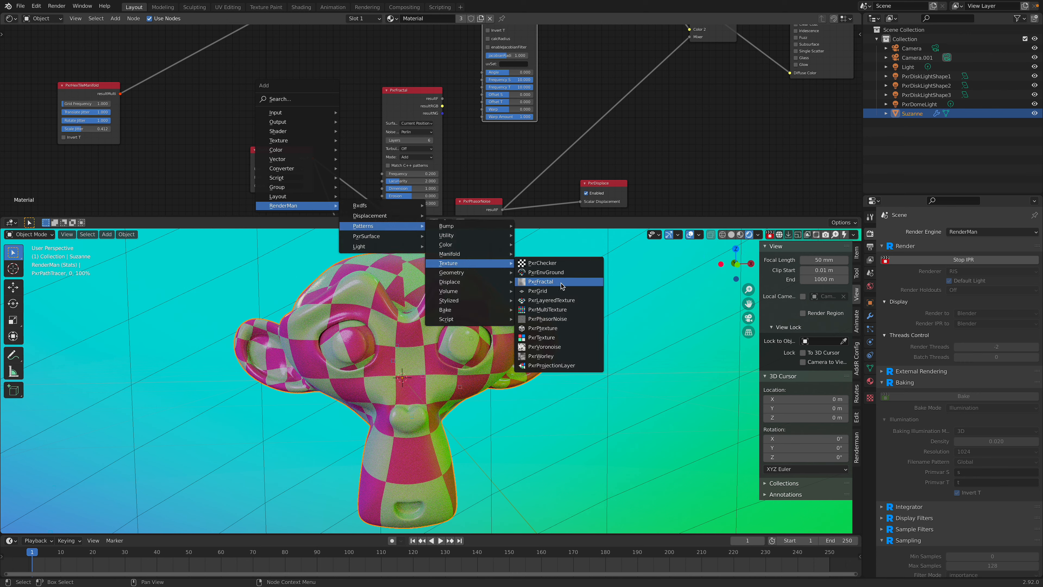
pyautogui.click(554, 350)
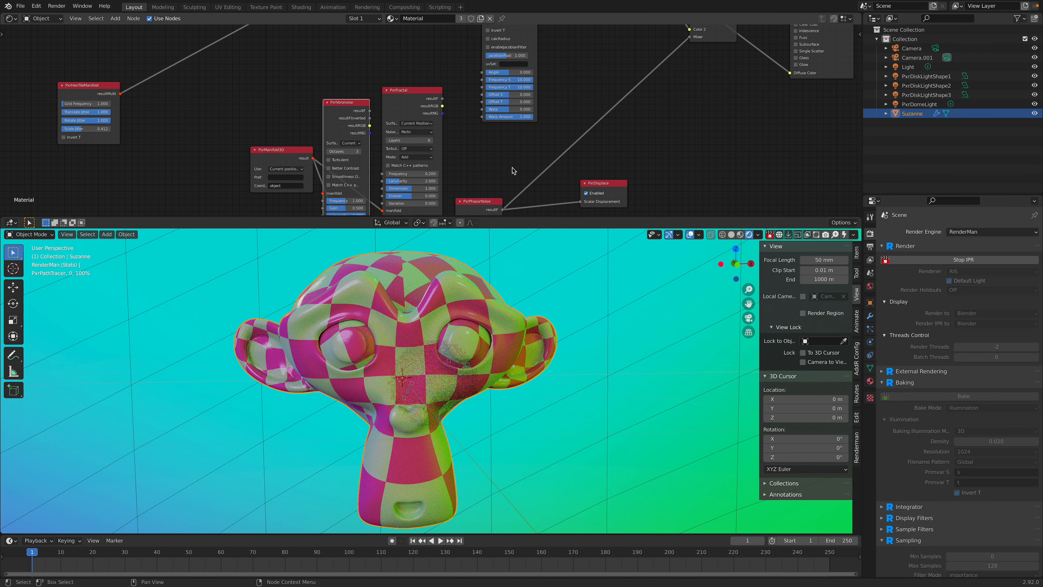
pyautogui.scroll(-6, 512, 167)
pyautogui.scroll(-7, 513, 168)
pyautogui.press('g')
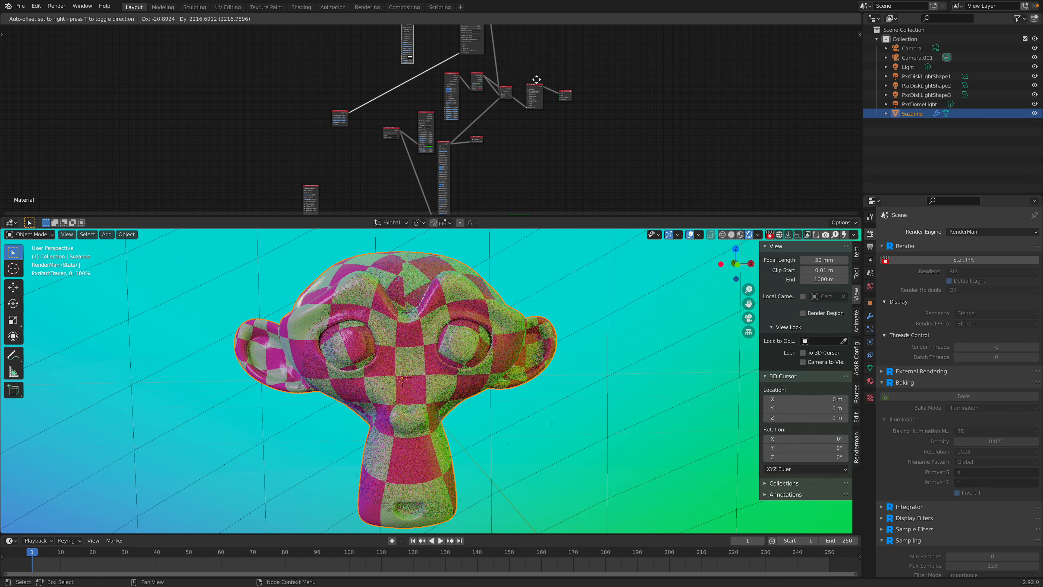
pyautogui.click(483, 101)
# Step: Make the node editor taller and link PxrVoronoise's resultF to the Angle of PxrManifold2D
pyautogui.moveTo(389, 89); pyautogui.dragTo(391, 151, button='middle')
pyautogui.scroll(11, 390, 152)
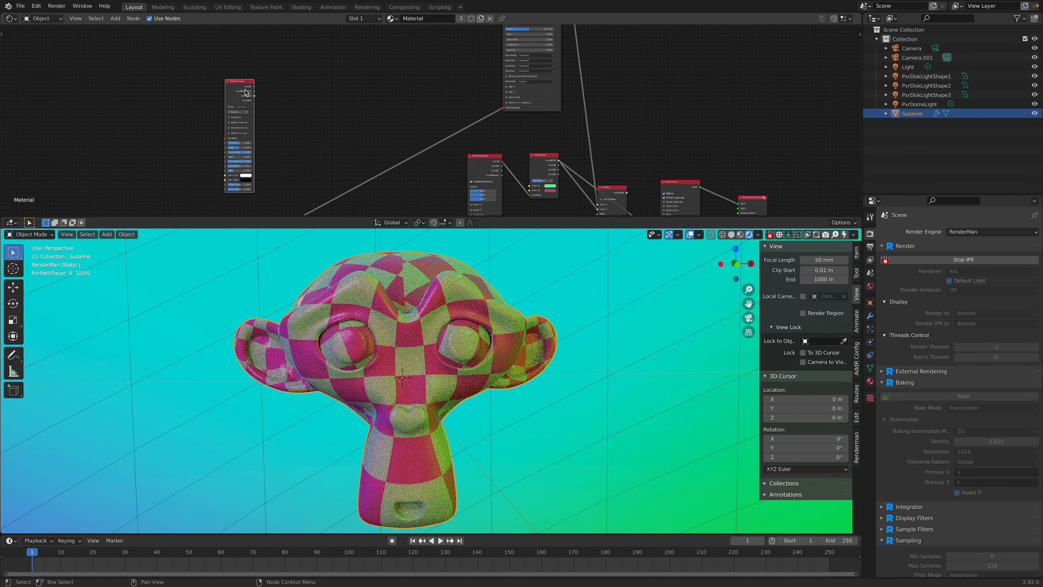
pyautogui.moveTo(303, 64); pyautogui.dragTo(388, 41, button='middle')
pyautogui.scroll(3, 354, 89)
pyautogui.moveTo(321, 86); pyautogui.dragTo(269, 93, button='middle')
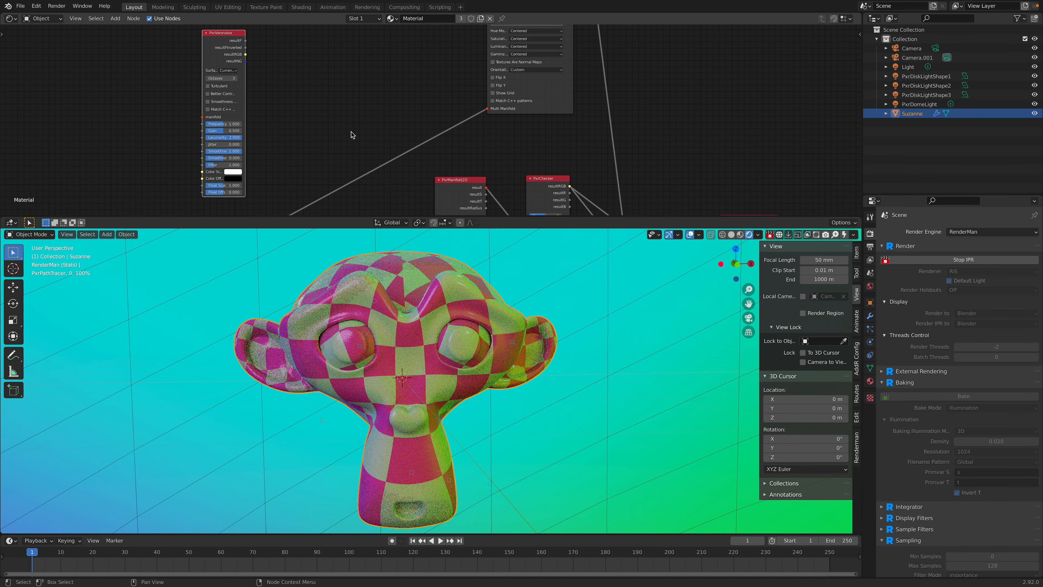
pyautogui.moveTo(254, 132); pyautogui.dragTo(240, 146, button='middle')
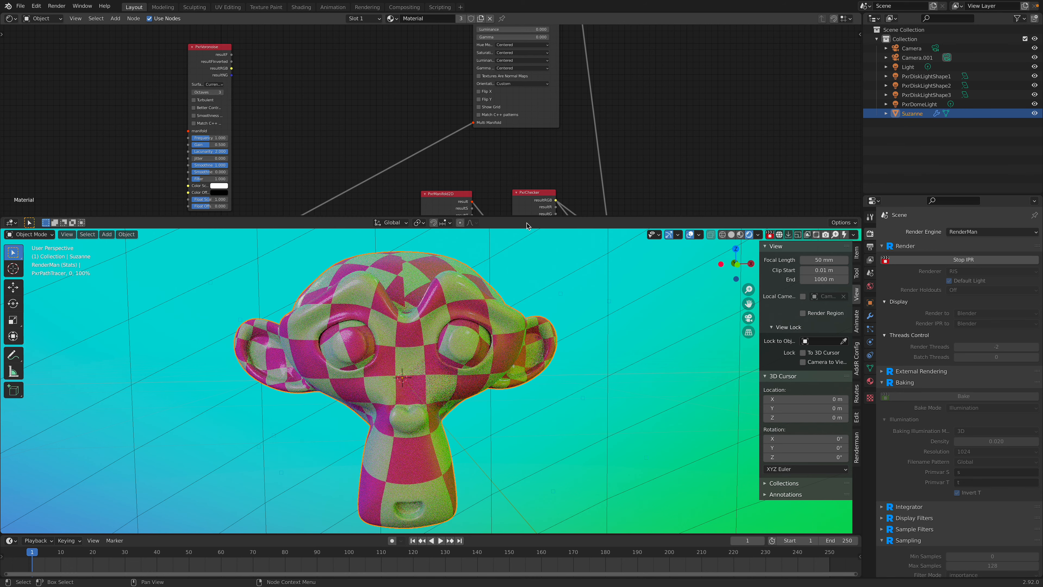
pyautogui.moveTo(529, 217); pyautogui.dragTo(531, 274)
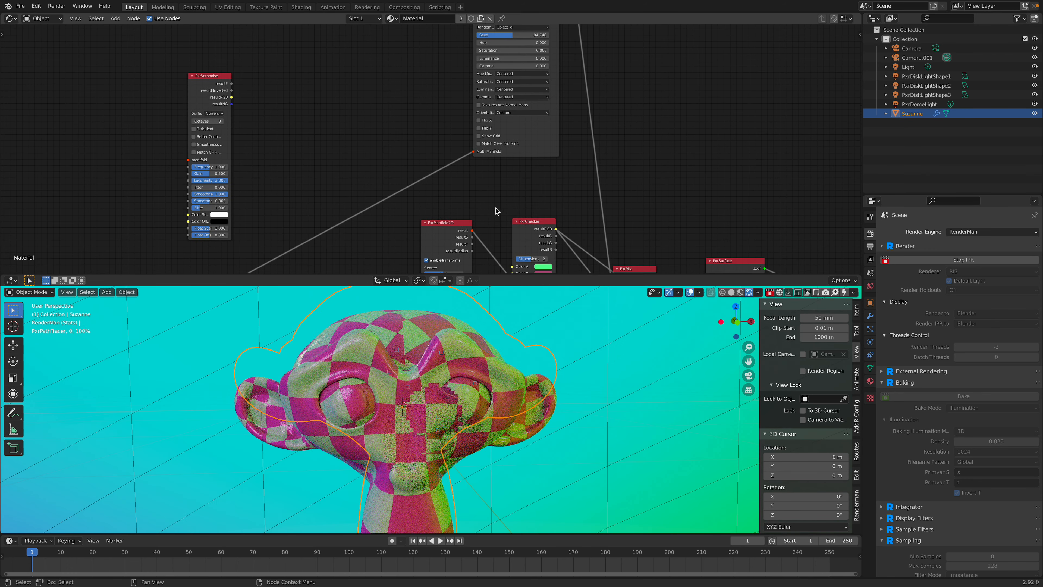
pyautogui.moveTo(494, 214); pyautogui.dragTo(512, 109, button='middle')
pyautogui.scroll(-2, 501, 123)
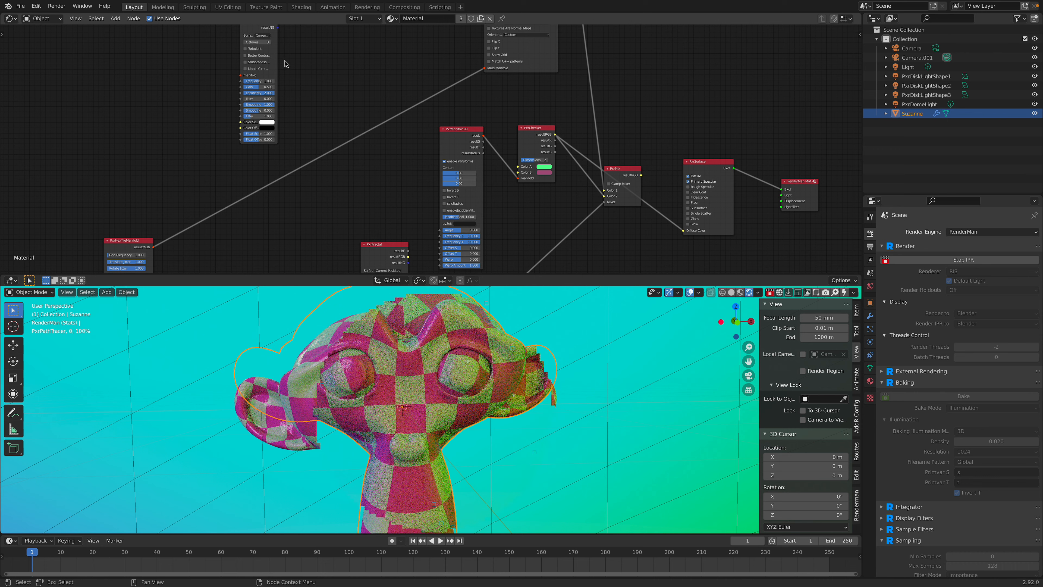
pyautogui.moveTo(255, 27); pyautogui.dragTo(441, 232)
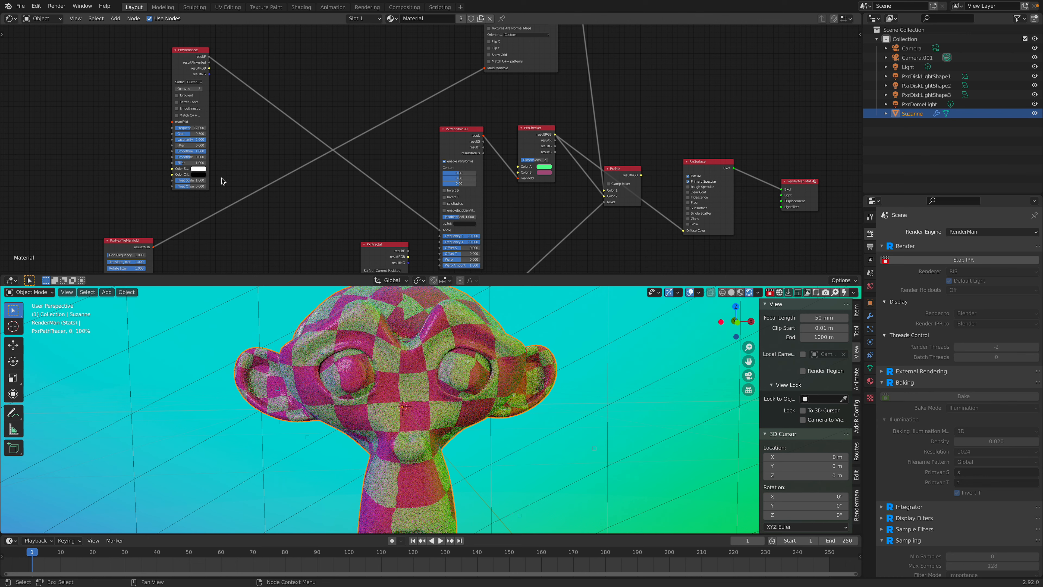
# Step: Adjust the Float Scale in a widened PxrVoronoise node and reroute its resultF link to PxrManifold2D's Frequency S
pyautogui.moveTo(173, 106); pyautogui.dragTo(161, 106)
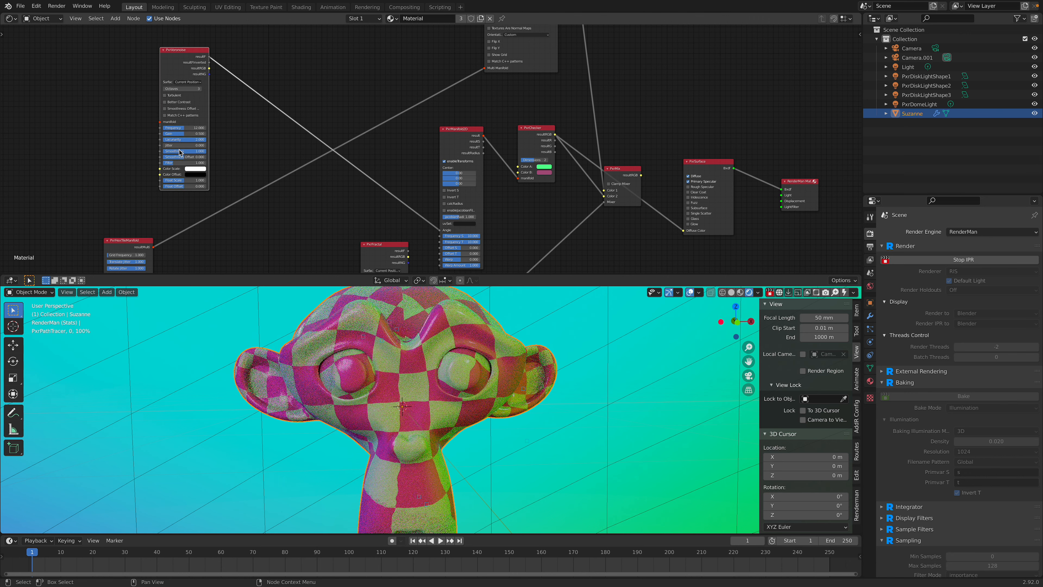
pyautogui.click(194, 181)
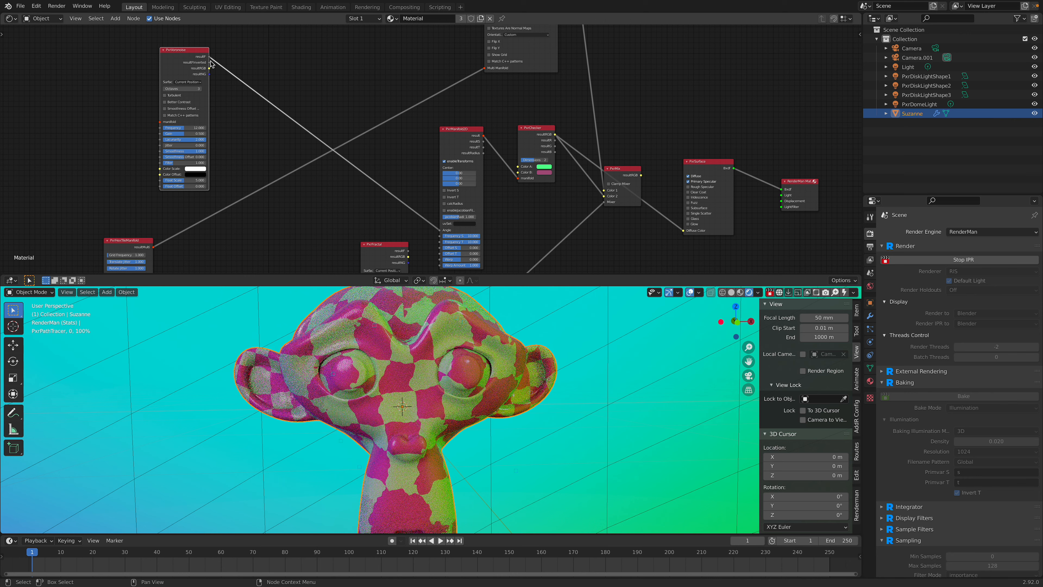
pyautogui.moveTo(209, 62); pyautogui.dragTo(227, 71)
pyautogui.moveTo(354, 167); pyautogui.dragTo(425, 236)
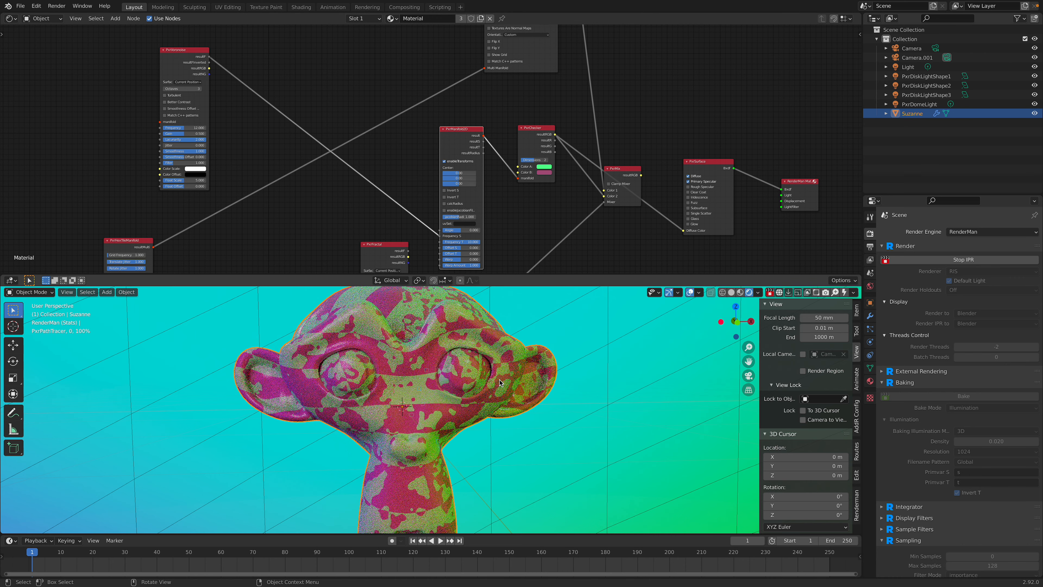
# Step: Check the distorted pattern on Suzanne from another angle, then stop the RenderMan viewport preview and save the file
pyautogui.moveTo(494, 334); pyautogui.dragTo(272, 334, button='middle')
pyautogui.scroll(-2, 272, 334)
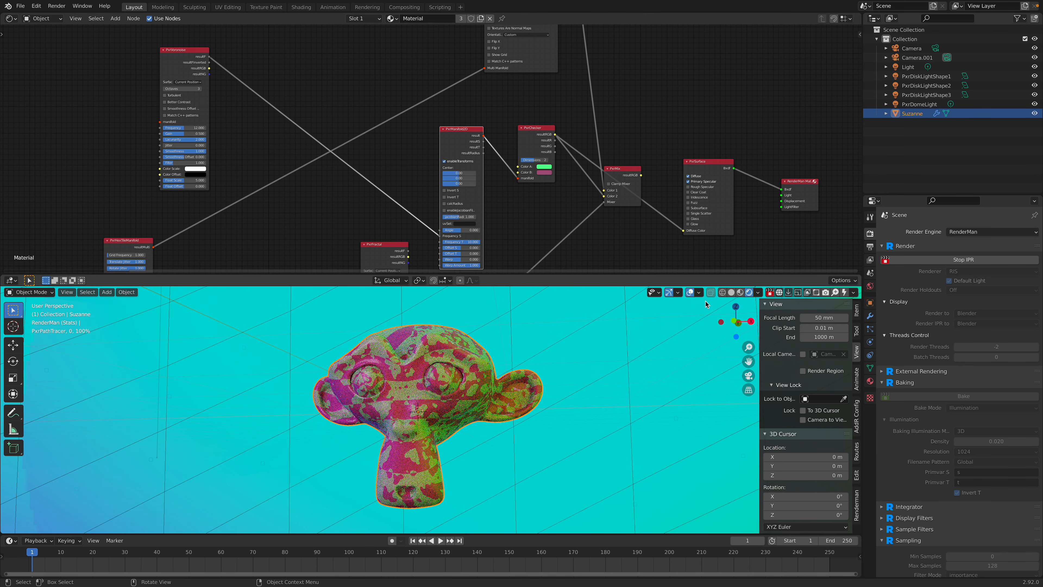
pyautogui.click(769, 293)
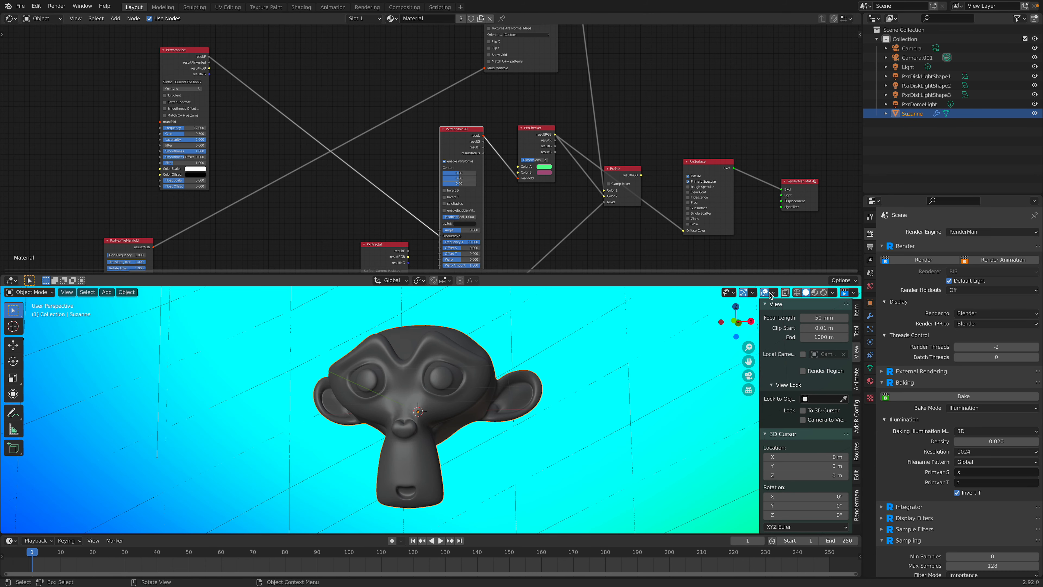
pyautogui.hotkey('ctrl', 's')
# Step: Try a PxrLayeredTexture node in the empty space above the network and delete it again
pyautogui.moveTo(616, 121); pyautogui.dragTo(535, 157, button='middle')
pyautogui.moveTo(534, 166); pyautogui.dragTo(568, 121)
pyautogui.moveTo(453, 170); pyautogui.dragTo(467, 193)
pyautogui.moveTo(557, 123); pyautogui.dragTo(526, 122)
pyautogui.moveTo(634, 186); pyautogui.dragTo(789, 195)
pyautogui.moveTo(547, 122); pyautogui.dragTo(594, 184)
pyautogui.moveTo(600, 132); pyautogui.dragTo(483, 130, button='middle')
pyautogui.hotkey('shift', 'a')
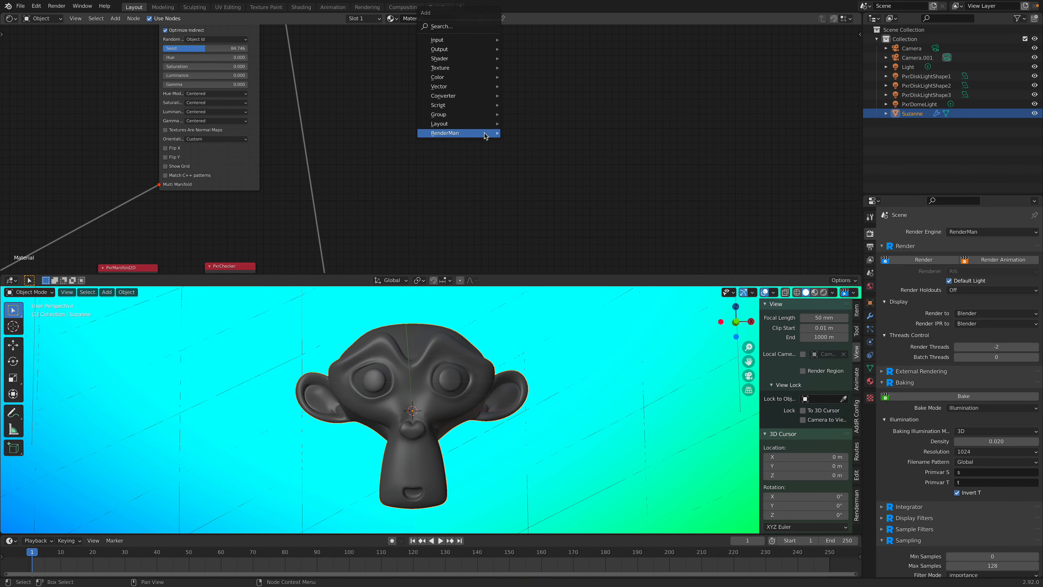
pyautogui.click(469, 27)
pyautogui.write('layer')
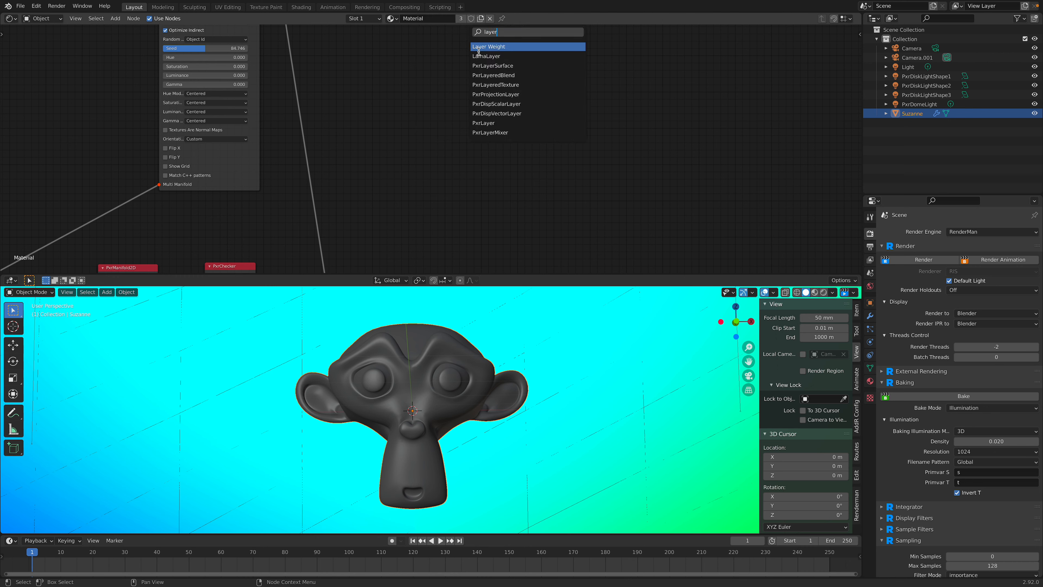
pyautogui.click(518, 83)
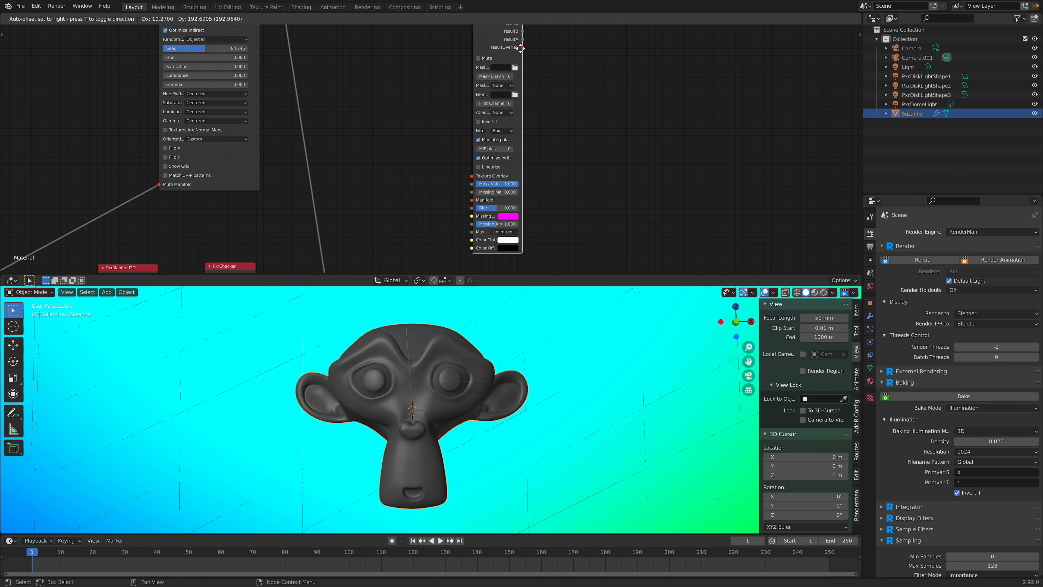
pyautogui.moveTo(519, 97); pyautogui.dragTo(577, 98)
pyautogui.scroll(-3, 509, 207)
pyautogui.scroll(1, 493, 173)
pyautogui.press('x')
# Step: Add a PxrLayerSurface node in the empty space above the existing network
pyautogui.hotkey('shift', 'a')
pyautogui.press('s')
pyautogui.write('pxr')
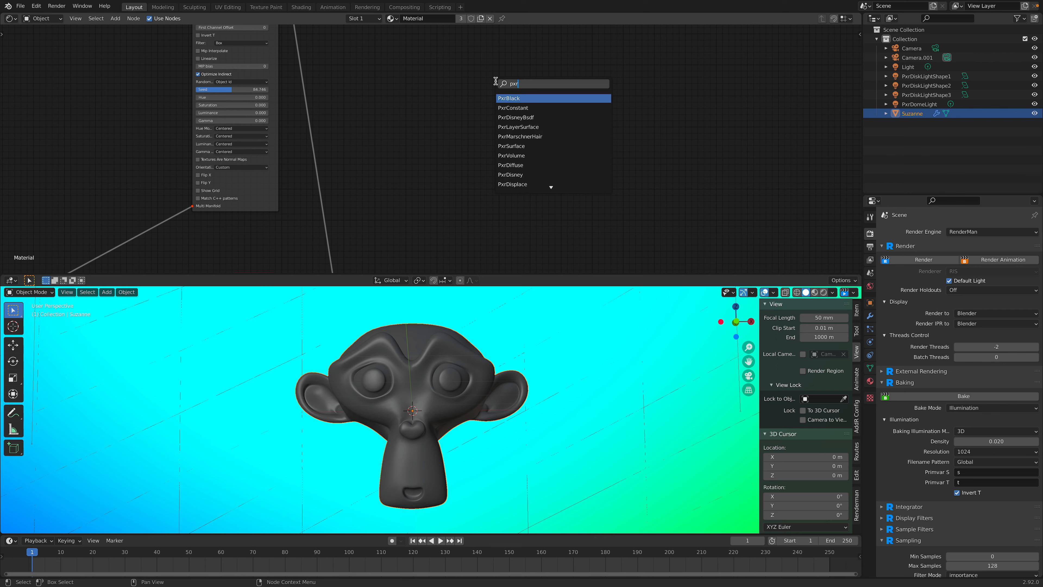
pyautogui.press('Down')
pyautogui.press('Down')
pyautogui.press('Down')
pyautogui.press('Return')
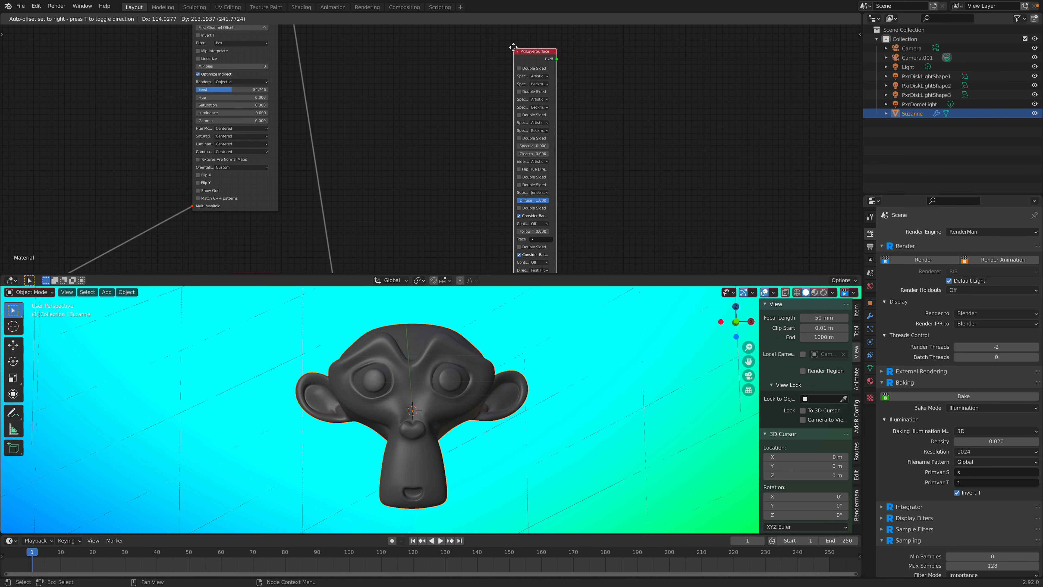
pyautogui.click(513, 46)
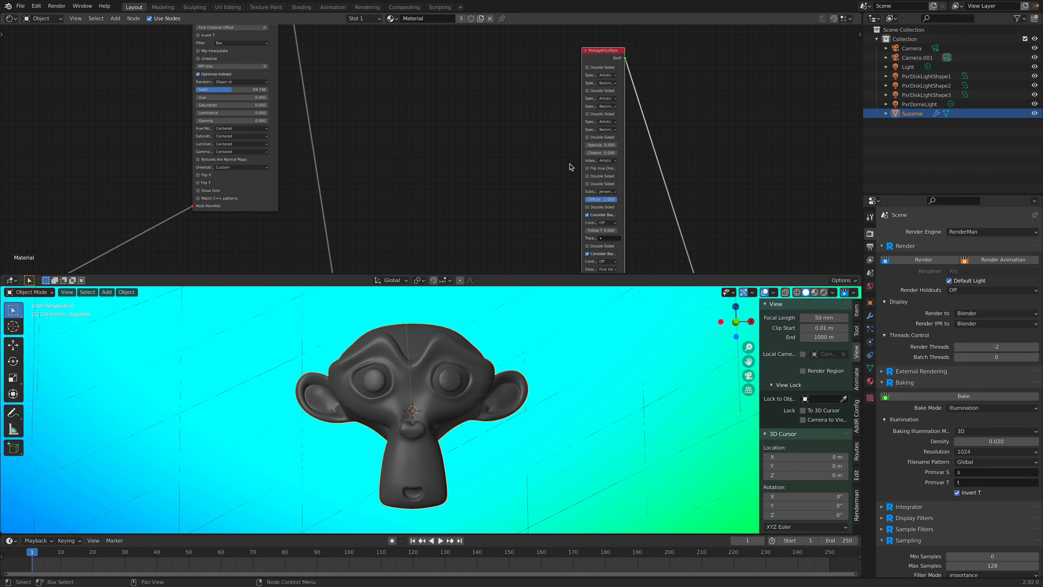
# Step: Move the RenderMan Material output up near PxrLayerSurface and widen the PxrLayerSurface node
pyautogui.scroll(-1, 569, 161)
pyautogui.moveTo(576, 162); pyautogui.dragTo(519, 63, button='middle')
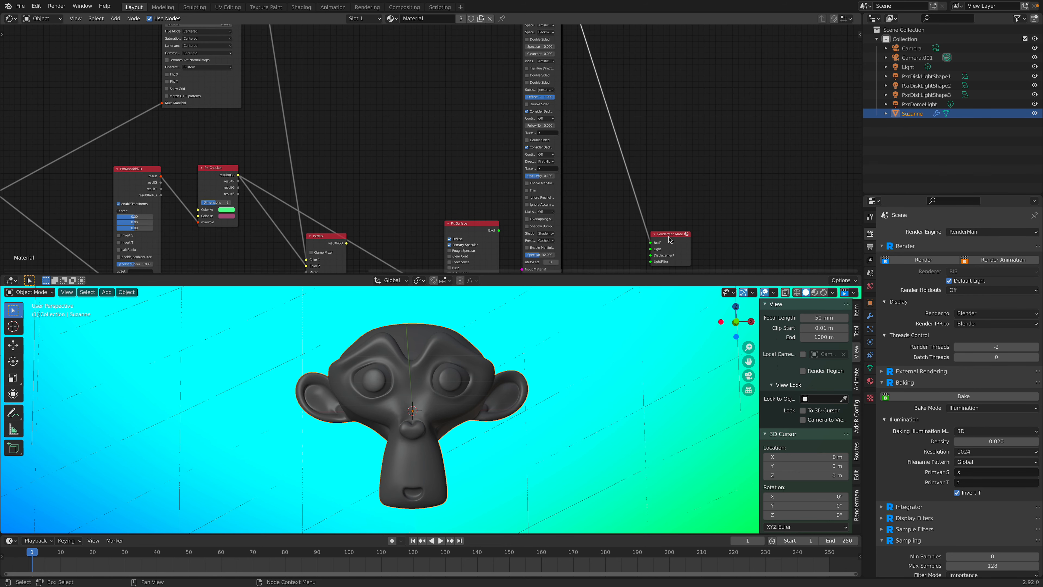
pyautogui.moveTo(671, 234); pyautogui.dragTo(700, 84)
pyautogui.moveTo(593, 120); pyautogui.dragTo(552, 219, button='middle')
pyautogui.scroll(5, 552, 219)
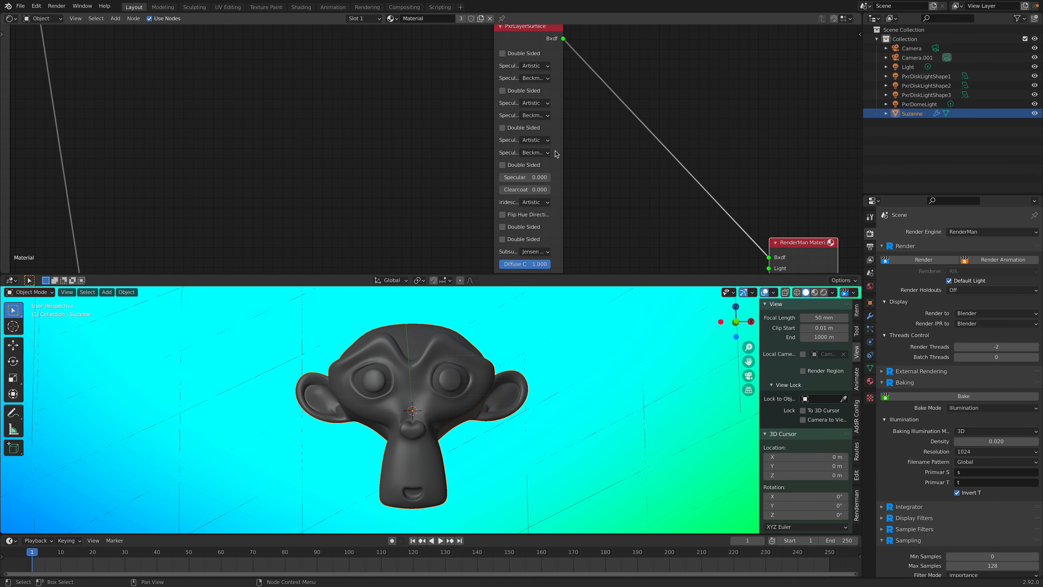
pyautogui.moveTo(562, 150); pyautogui.dragTo(614, 160)
pyautogui.moveTo(617, 156); pyautogui.dragTo(591, 174, button='middle')
pyautogui.scroll(-2, 609, 212)
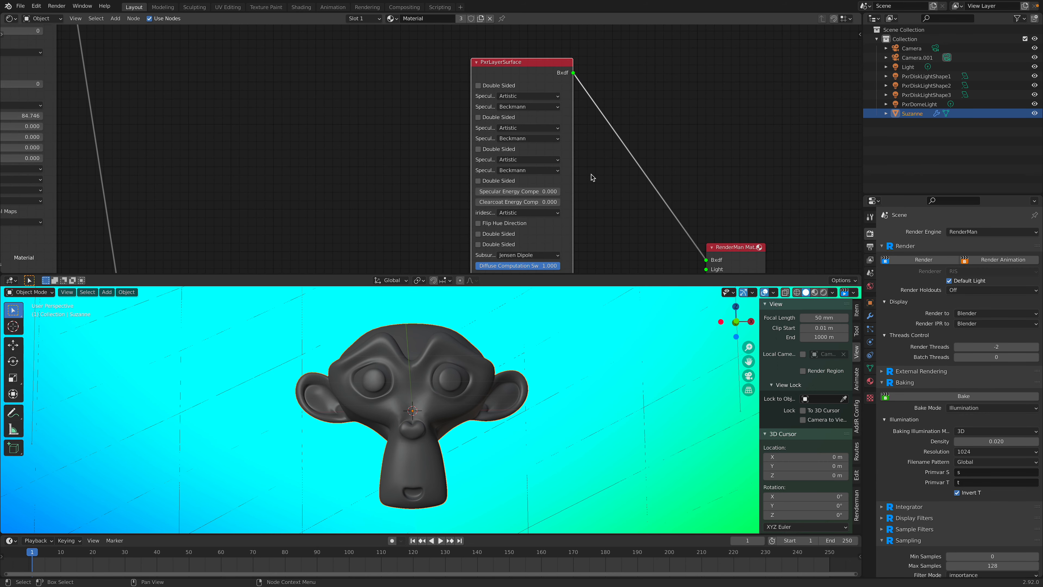
# Step: Delete the PxrLayerSurface node from Suzanne's material
pyautogui.click(501, 88)
pyautogui.click(501, 88)
pyautogui.scroll(-2, 612, 146)
pyautogui.moveTo(612, 147); pyautogui.dragTo(568, 112, button='middle')
pyautogui.press('x')
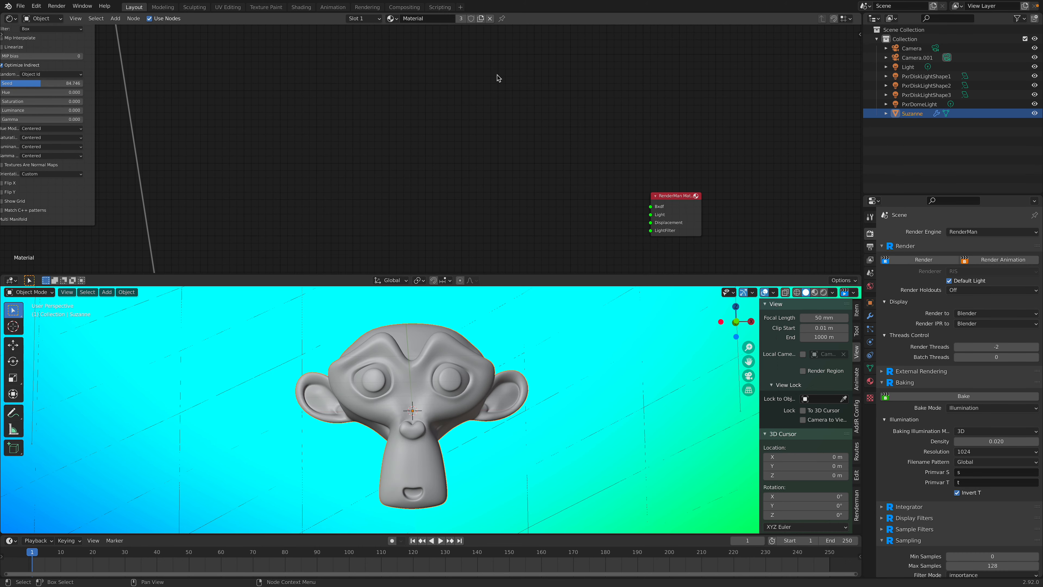
# Step: Open the earlier RenderMan_layered torus scene from the Desktop folder, discarding the changes in the current file
pyautogui.click(20, 5)
pyautogui.moveTo(49, 35)
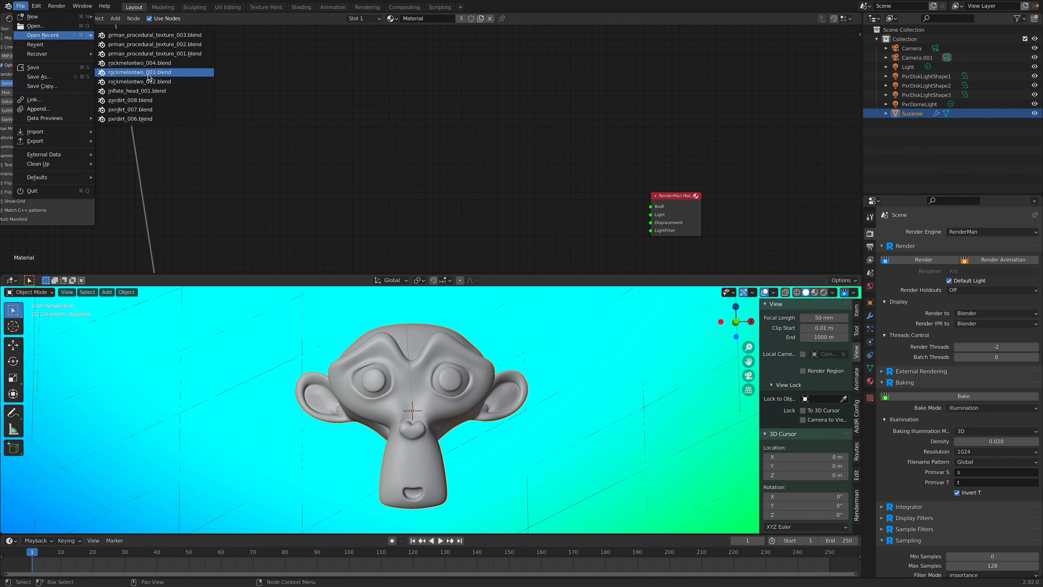
pyautogui.click(53, 26)
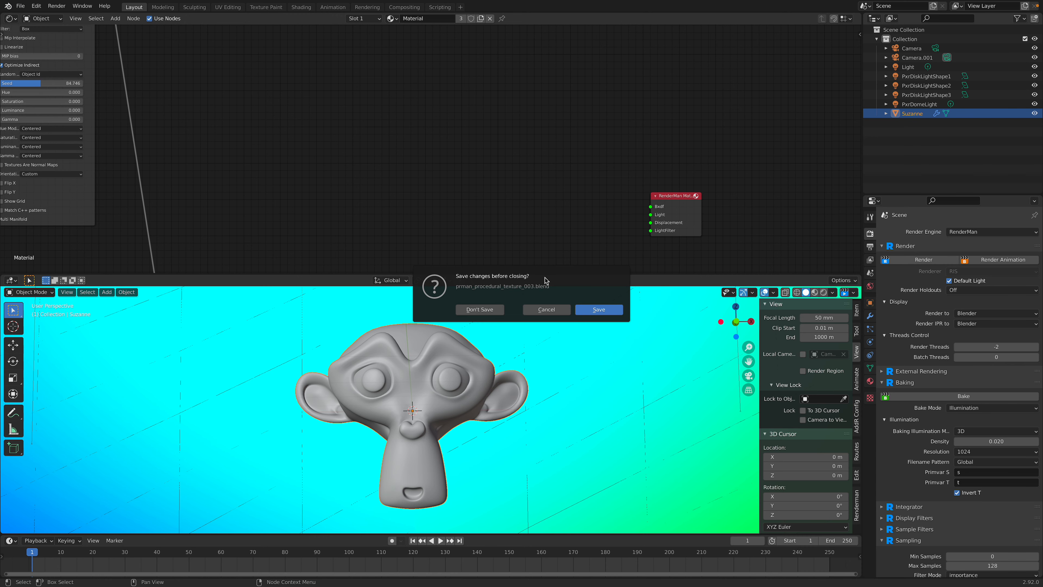
pyautogui.click(479, 310)
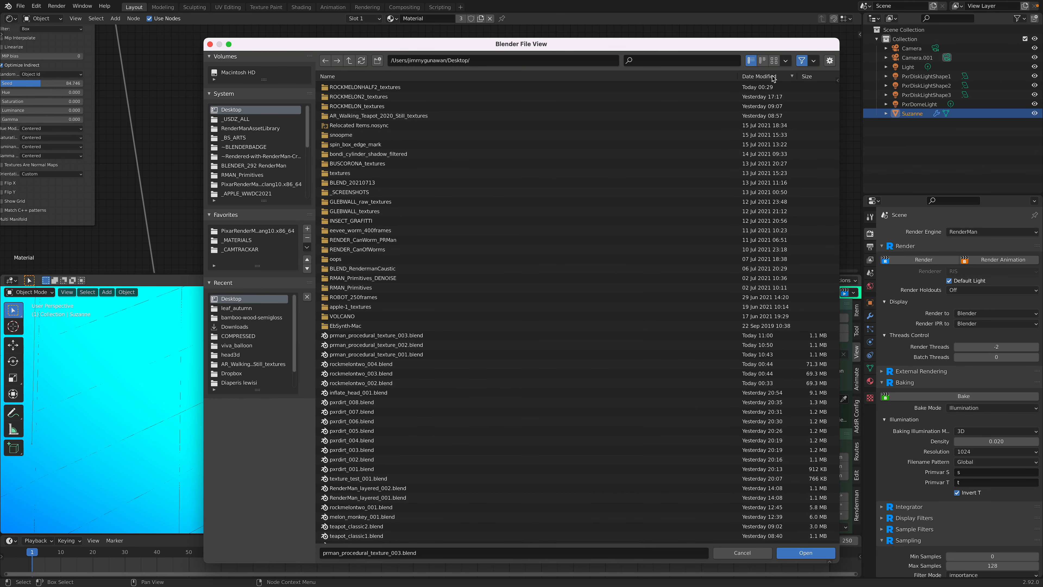
pyautogui.scroll(-3, 423, 411)
pyautogui.click(420, 424)
pyautogui.click(805, 553)
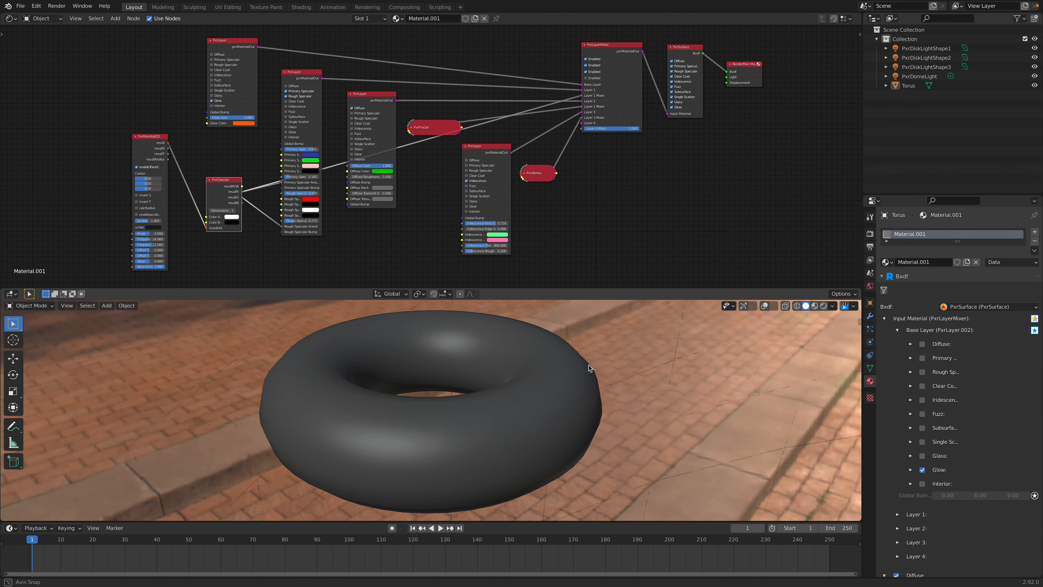
# Step: Save the torus scene as RenderMan_layered_003.blend on the Desktop
pyautogui.click(21, 5)
pyautogui.click(37, 75)
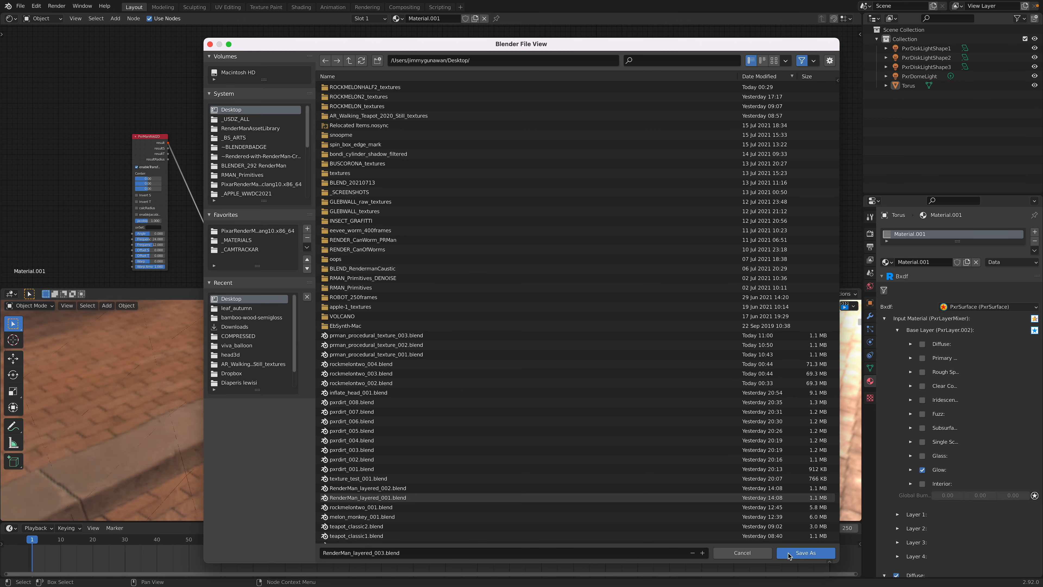
pyautogui.click(805, 553)
# Step: Space out the end of the network by moving the RenderMan Material output, PxrSurface and PxrLayerMixer away from the layer nodes
pyautogui.scroll(1, 459, 174)
pyautogui.moveTo(549, 134); pyautogui.dragTo(314, 173, button='middle')
pyautogui.scroll(3, 422, 128)
pyautogui.moveTo(659, 93); pyautogui.dragTo(709, 97)
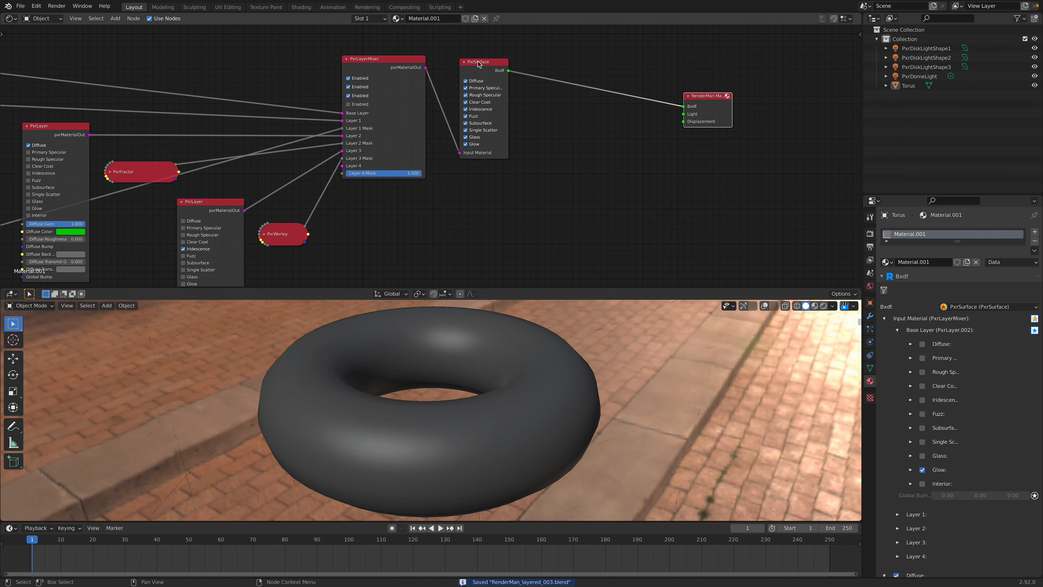
pyautogui.moveTo(478, 62); pyautogui.dragTo(572, 69)
pyautogui.moveTo(547, 131); pyautogui.dragTo(633, 151, button='middle')
pyautogui.moveTo(473, 79); pyautogui.dragTo(517, 80)
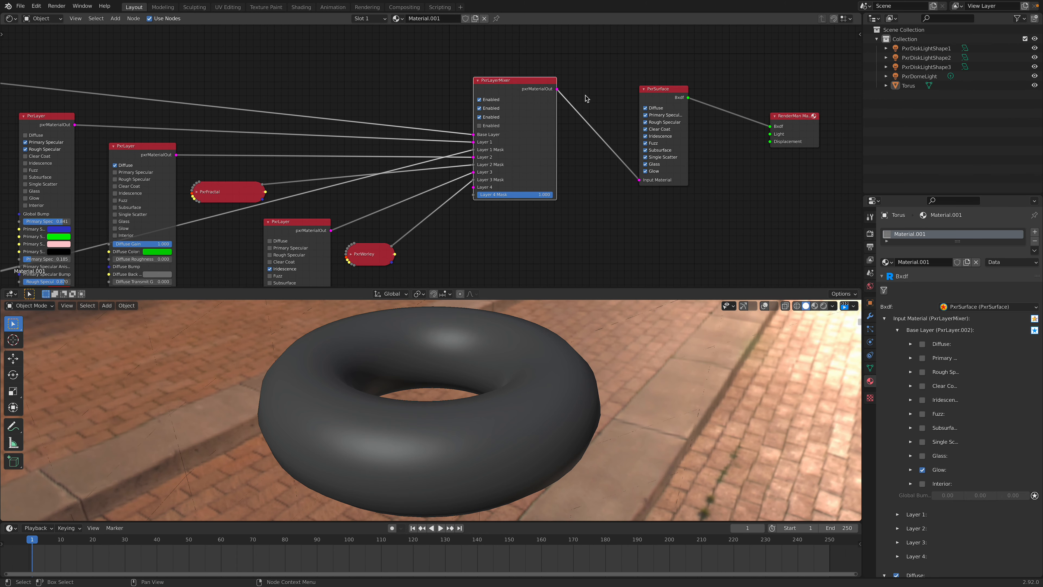
# Step: Examine how the PxrLayer nodes and the checker, fractal and Worley masks feed into PxrLayerMixer
pyautogui.moveTo(453, 122); pyautogui.dragTo(540, 95, button='middle')
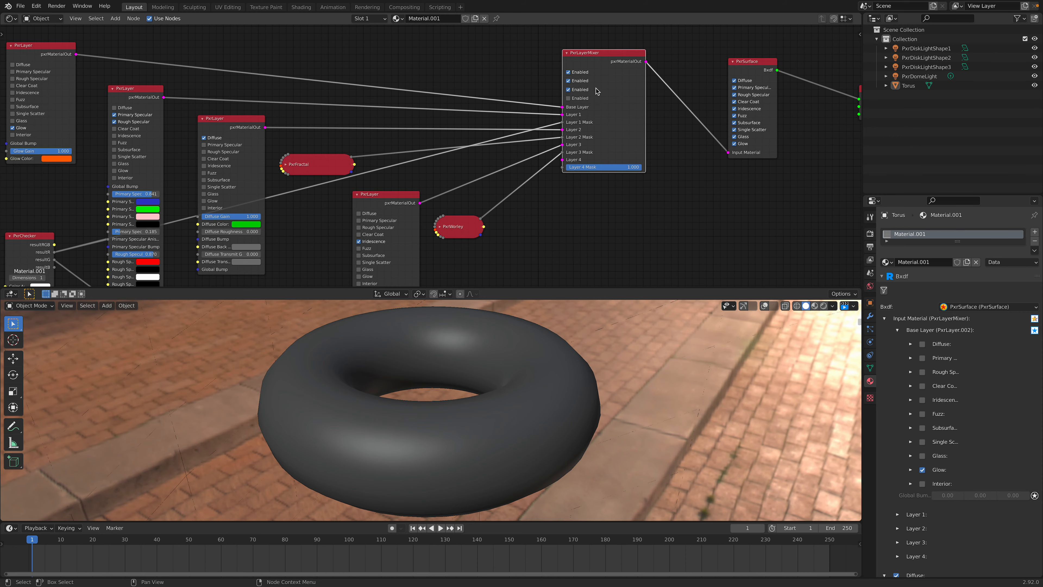
pyautogui.scroll(3, 590, 94)
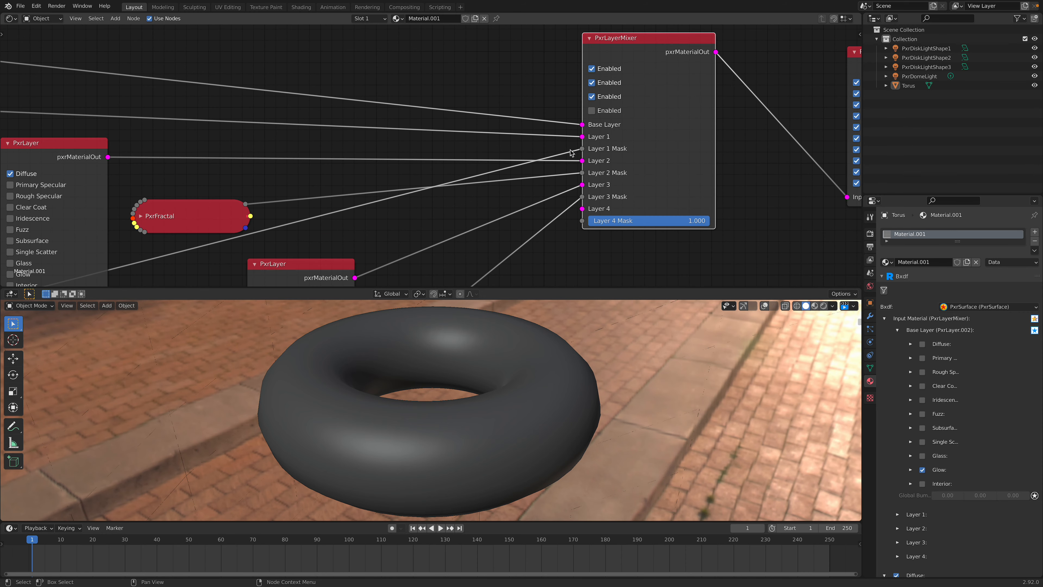
pyautogui.moveTo(617, 153); pyautogui.dragTo(583, 135, button='middle')
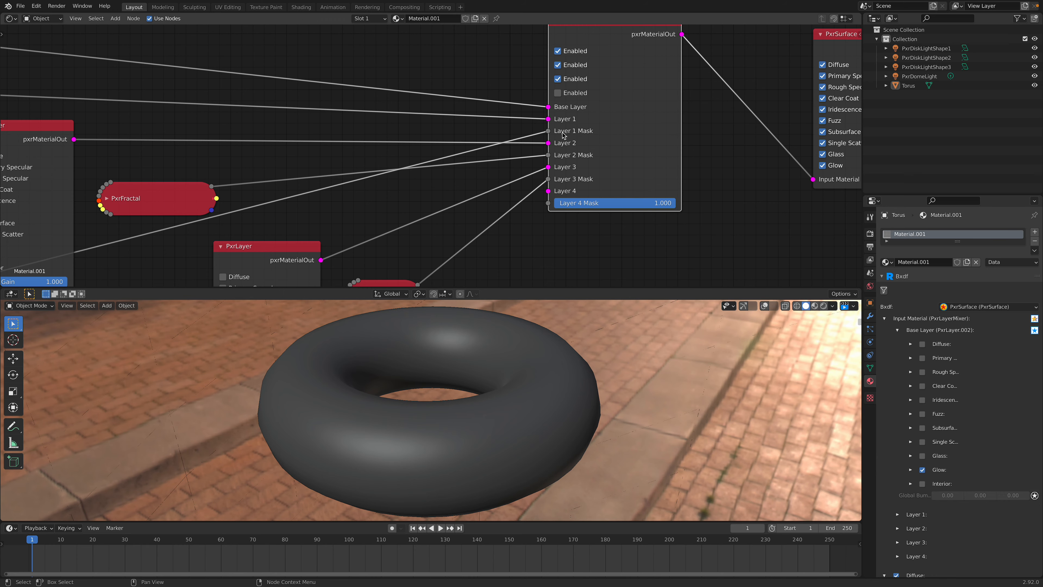
pyautogui.scroll(-3, 577, 148)
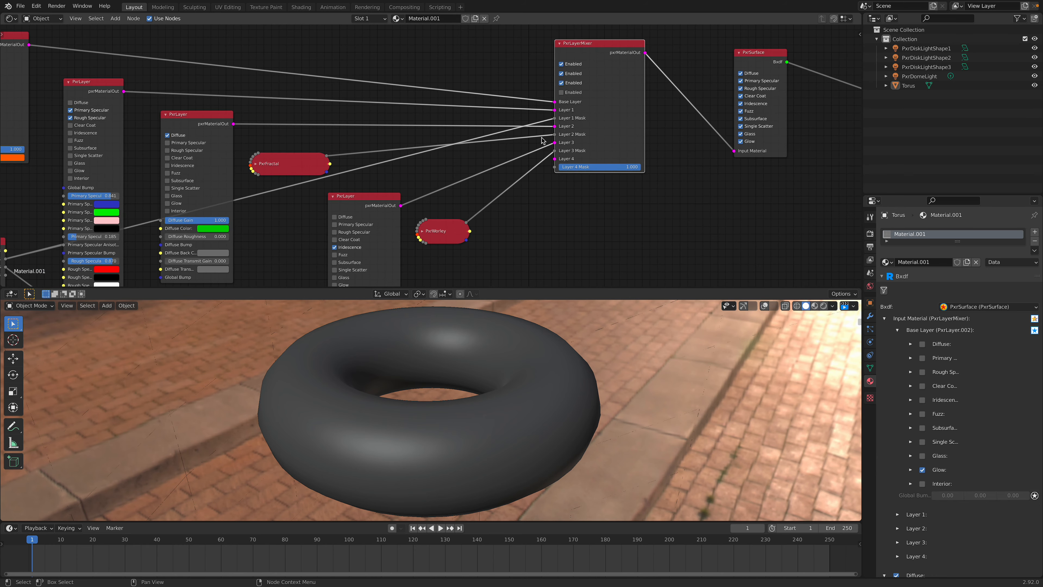
pyautogui.scroll(-2, 434, 184)
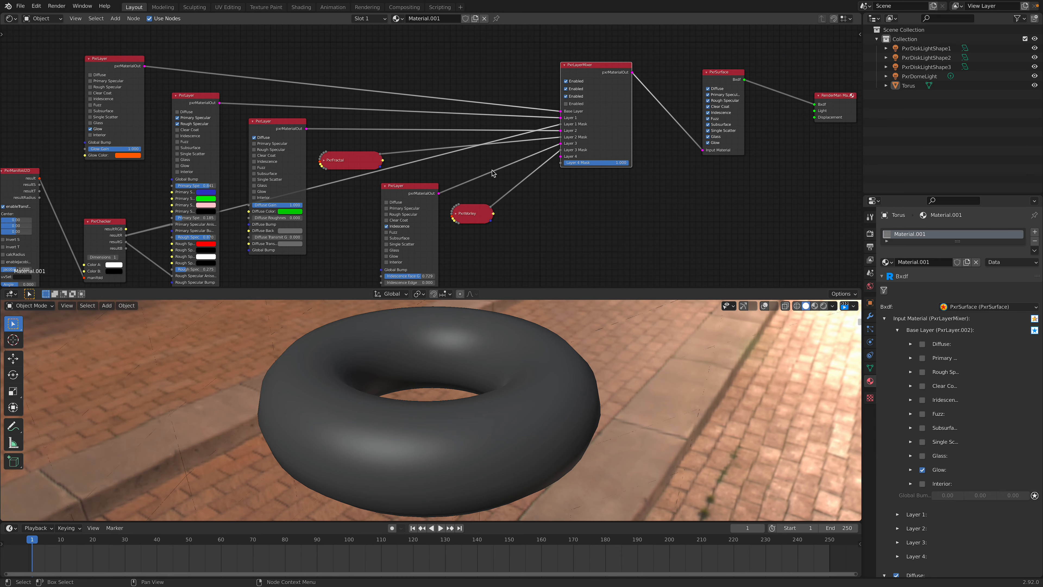
pyautogui.moveTo(376, 173); pyautogui.dragTo(450, 152, button='middle')
pyautogui.moveTo(500, 333); pyautogui.dragTo(491, 321, button='middle')
pyautogui.moveTo(382, 146); pyautogui.dragTo(434, 149, button='middle')
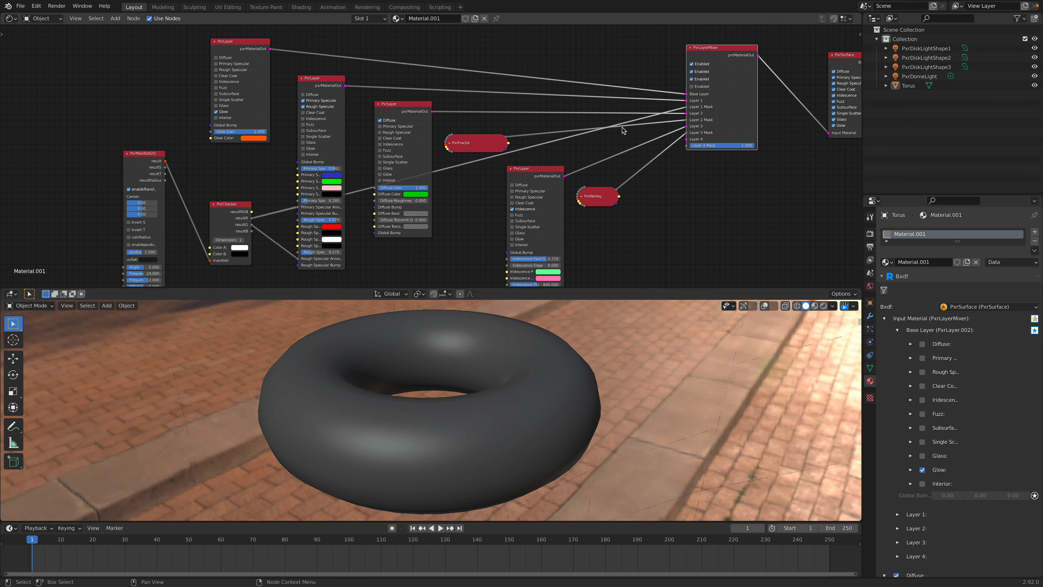
pyautogui.moveTo(631, 158); pyautogui.dragTo(676, 112, button='middle')
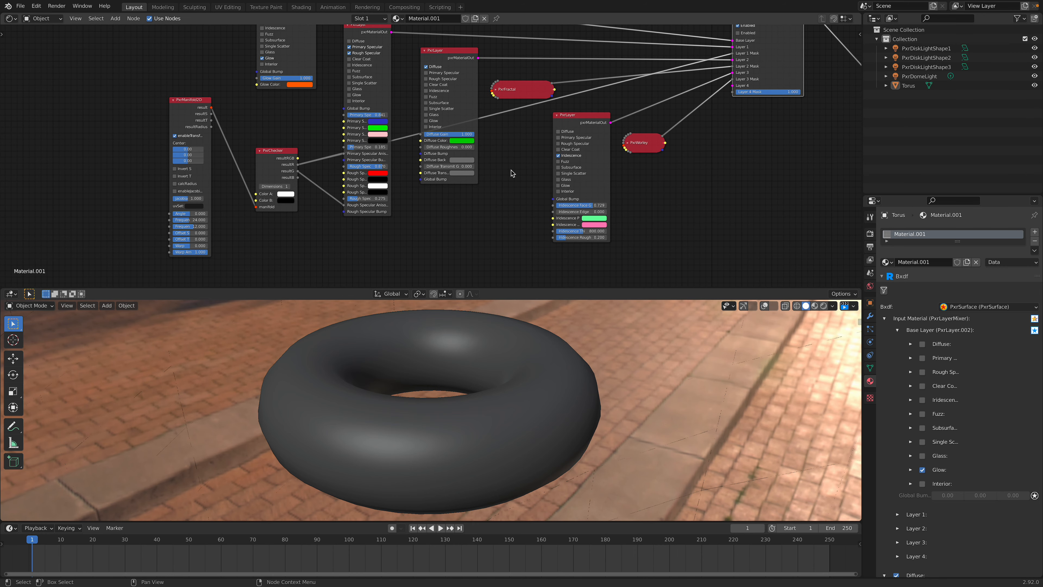
# Step: Move the iridescence PxrLayer and the collapsed PxrWorley node closer to the other layer nodes
pyautogui.moveTo(637, 142); pyautogui.dragTo(585, 156, button='middle')
pyautogui.moveTo(529, 139); pyautogui.dragTo(508, 146)
pyautogui.moveTo(592, 157); pyautogui.dragTo(561, 168)
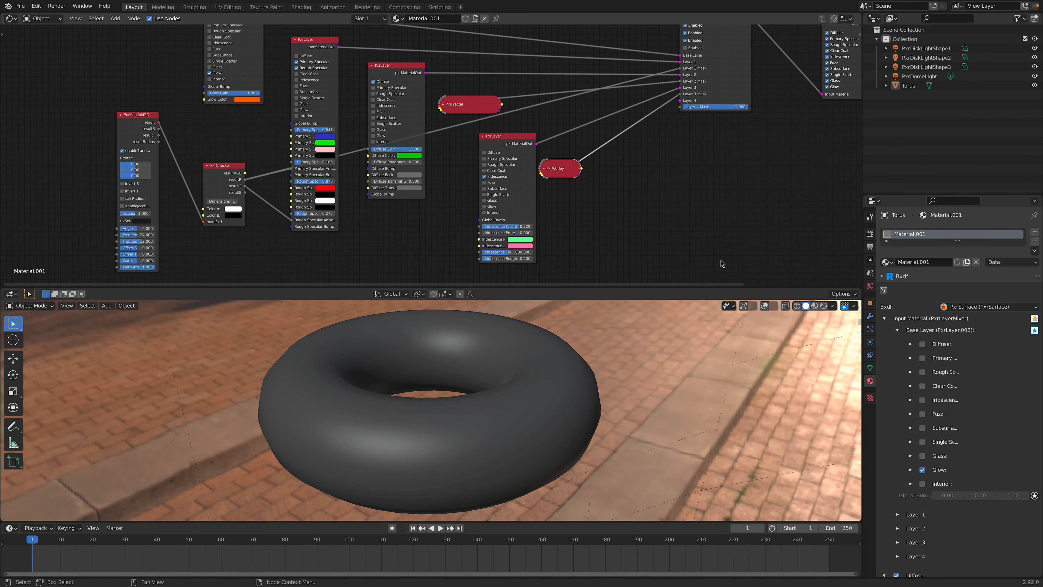
# Step: Start the RenderMan viewport preview of the torus and delete the PxrFractal node that masks Layer 2
pyautogui.click(823, 307)
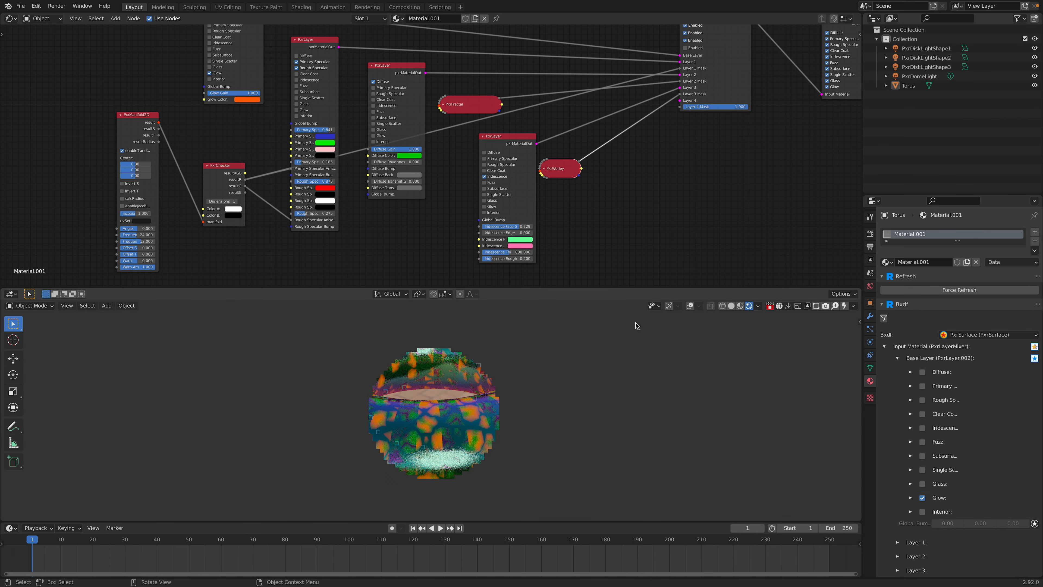
pyautogui.scroll(4, 636, 326)
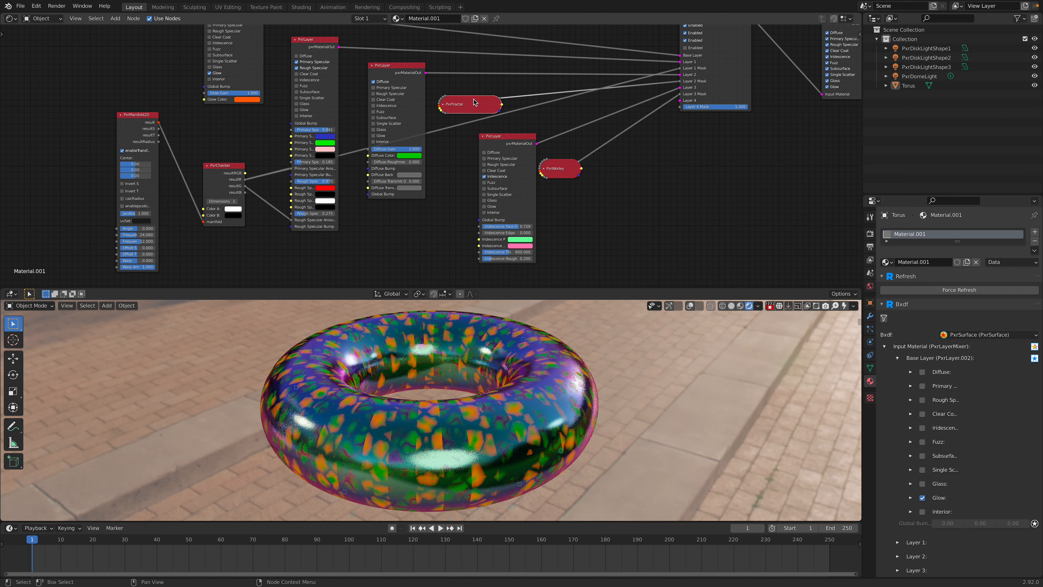
pyautogui.moveTo(472, 103); pyautogui.dragTo(481, 103)
pyautogui.press('x')
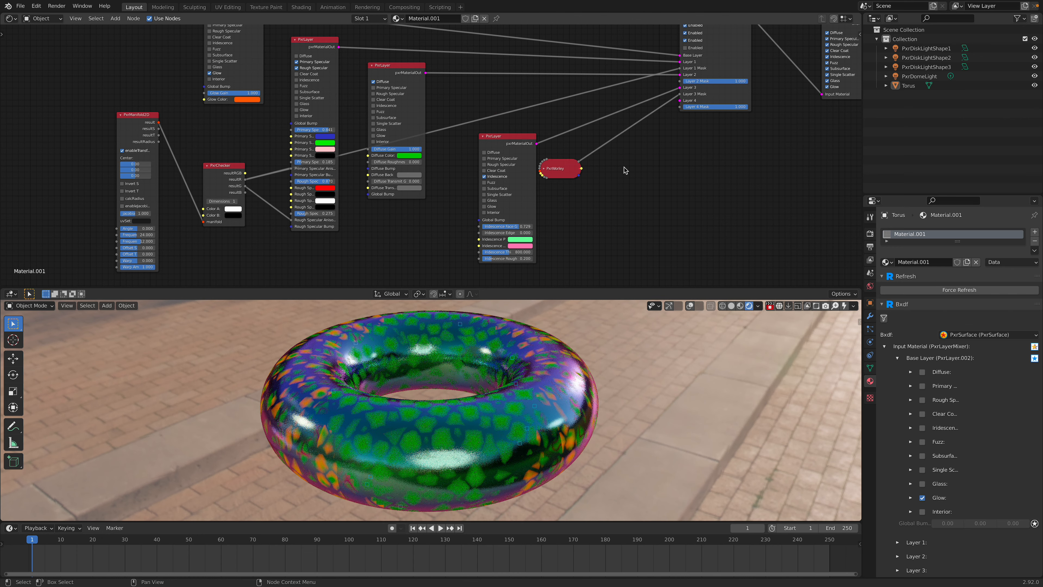
pyautogui.hotkey('shift', 'a')
pyautogui.click(630, 176)
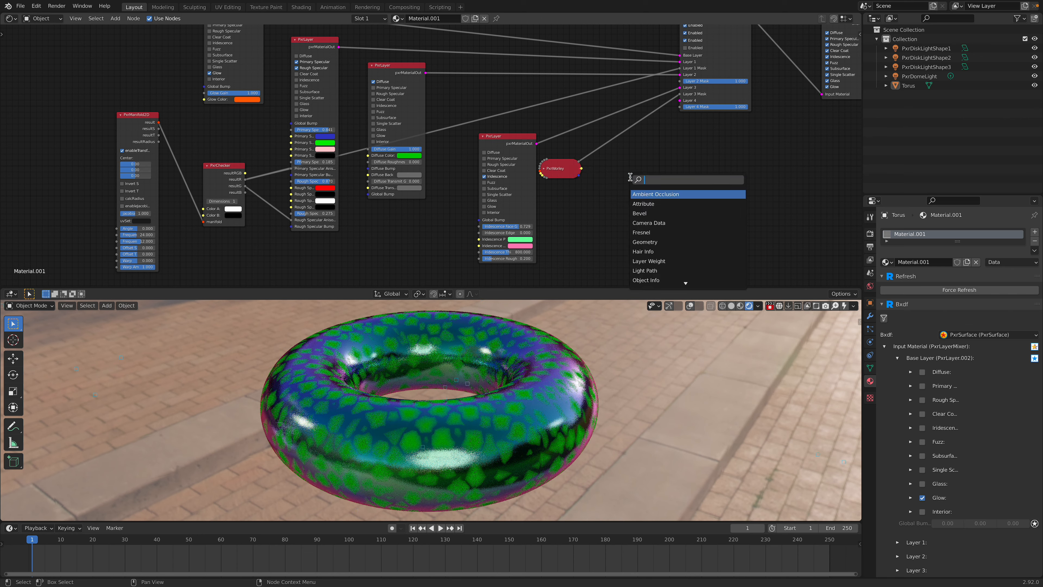
pyautogui.press('Escape')
# Step: Add a PxrPhasorNoise texture pattern node in the empty space beside PxrWorley
pyautogui.hotkey('shift', 'a')
pyautogui.moveTo(650, 260)
pyautogui.moveTo(743, 286)
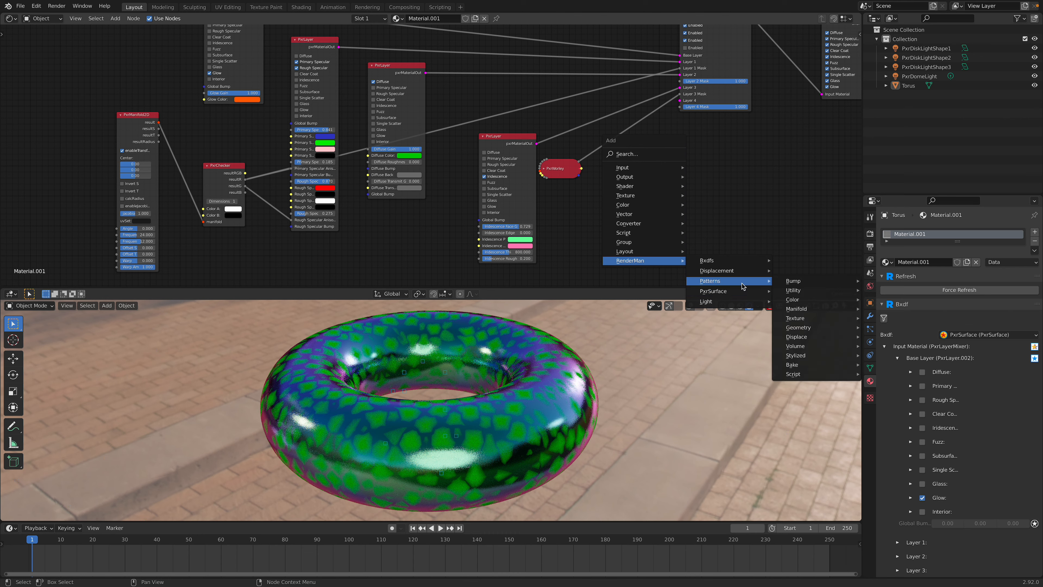
pyautogui.moveTo(815, 322)
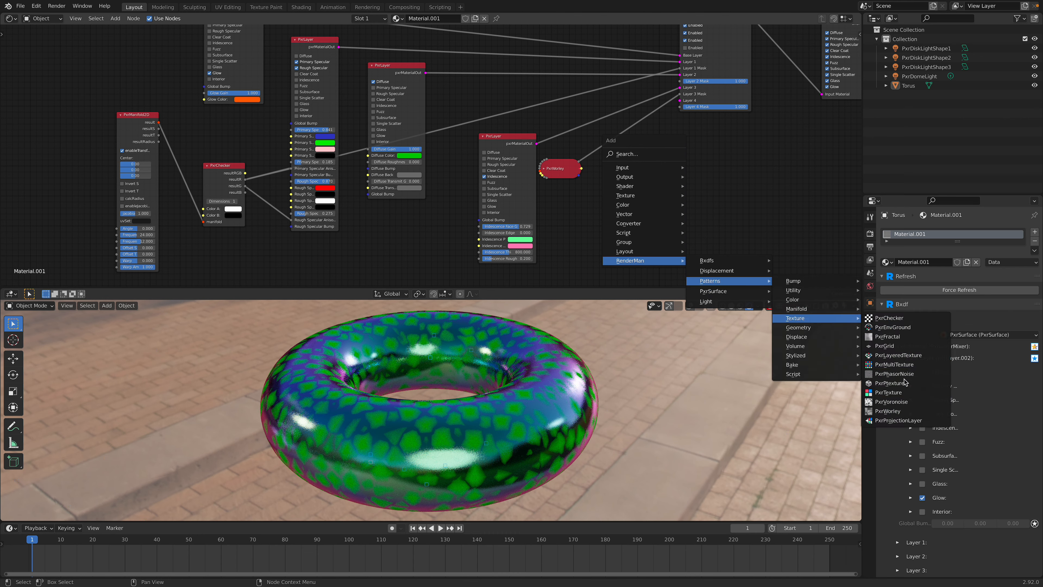
pyautogui.click(899, 373)
pyautogui.click(628, 212)
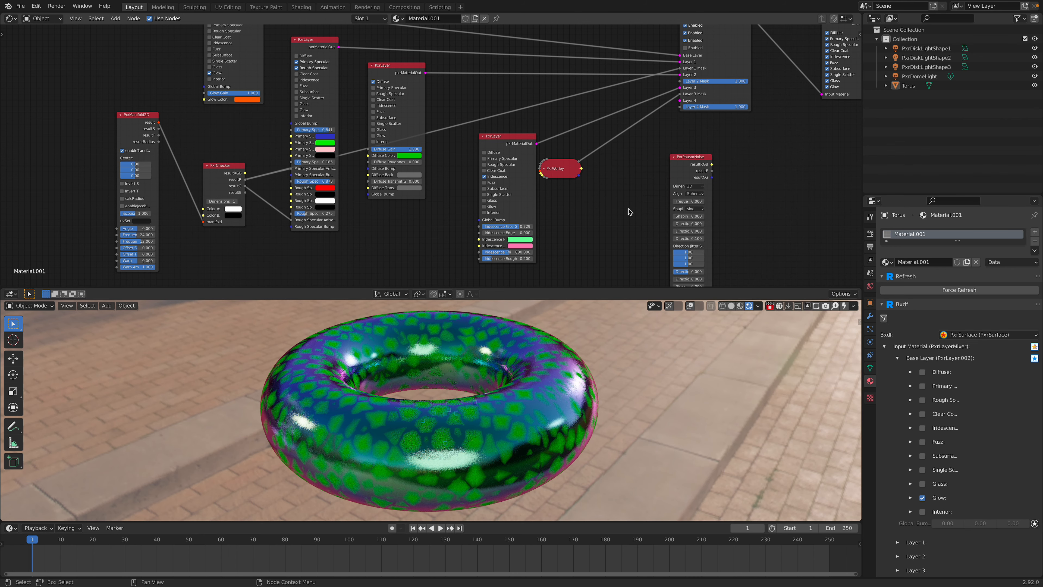
# Step: Add a PxrManifold3D node between PxrWorley and PxrPhasorNoise, and move PxrPhasorNoise farther away to make room
pyautogui.hotkey('shift', 'a')
pyautogui.moveTo(629, 212)
pyautogui.click(612, 103)
pyautogui.write('3d')
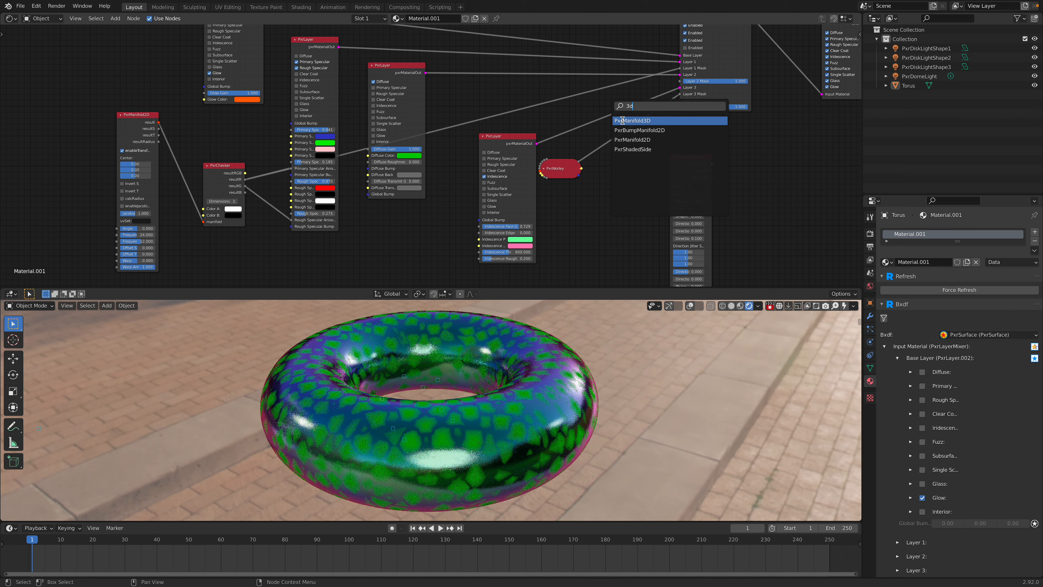
pyautogui.press('Return')
pyautogui.click(604, 216)
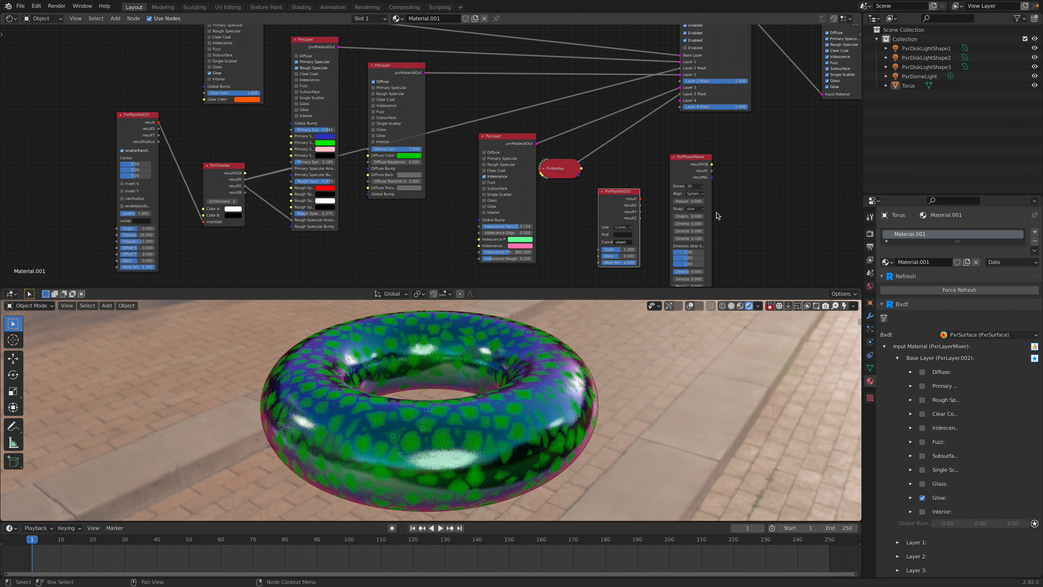
pyautogui.moveTo(681, 157); pyautogui.dragTo(728, 140)
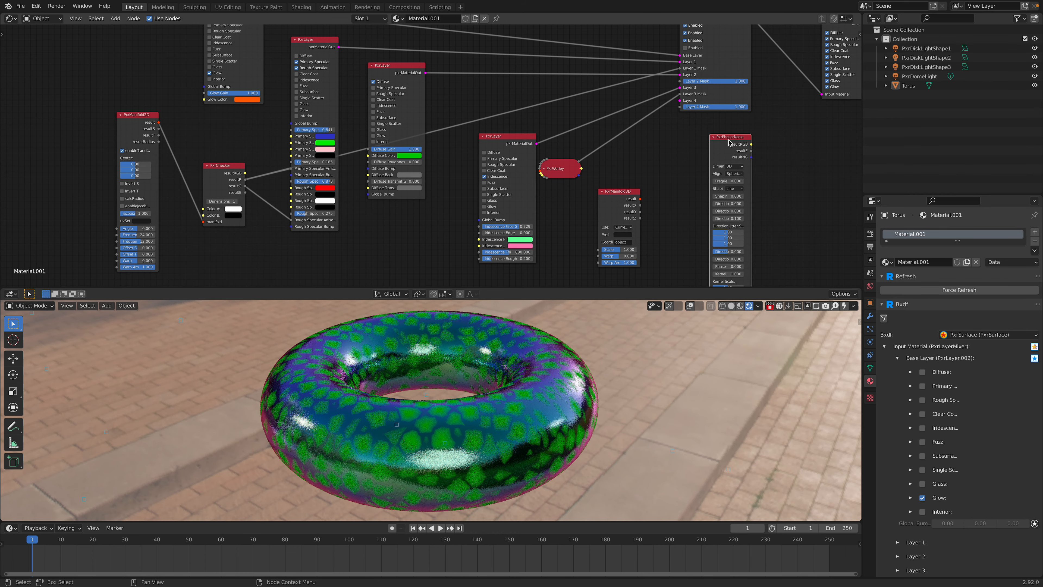
# Step: Connect PxrManifold3D's result to PxrPhasorNoise's input manifold, and the noise's resultF output to the Layer 2 Mask of PxrLayerMixer
pyautogui.moveTo(663, 149); pyautogui.dragTo(655, 31, button='middle')
pyautogui.moveTo(611, 101); pyautogui.dragTo(681, 202)
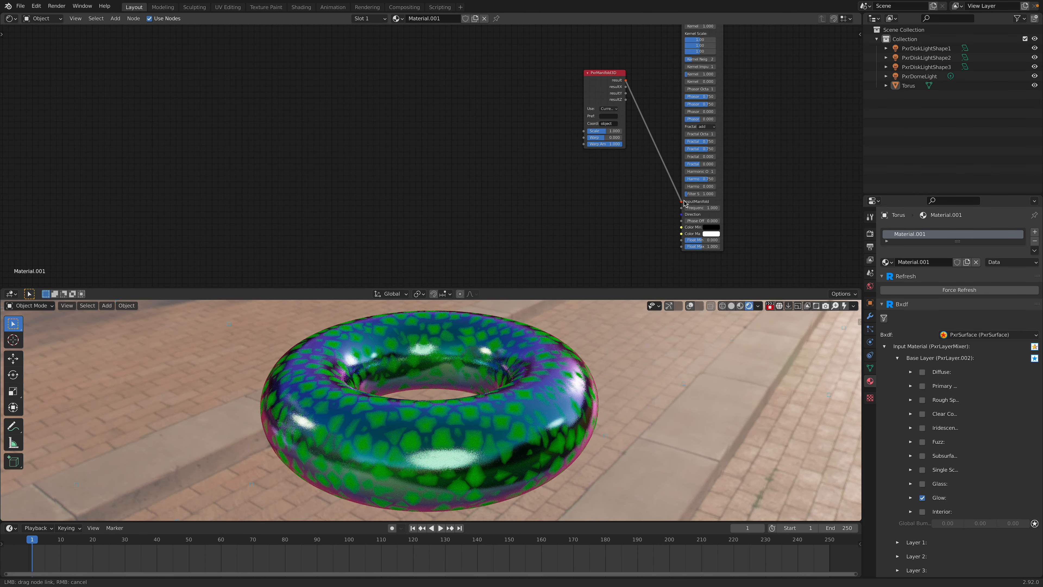
pyautogui.moveTo(639, 126); pyautogui.dragTo(642, 202, button='middle')
pyautogui.moveTo(668, 73); pyautogui.dragTo(655, 87)
pyautogui.moveTo(637, 82); pyautogui.dragTo(627, 160, button='middle')
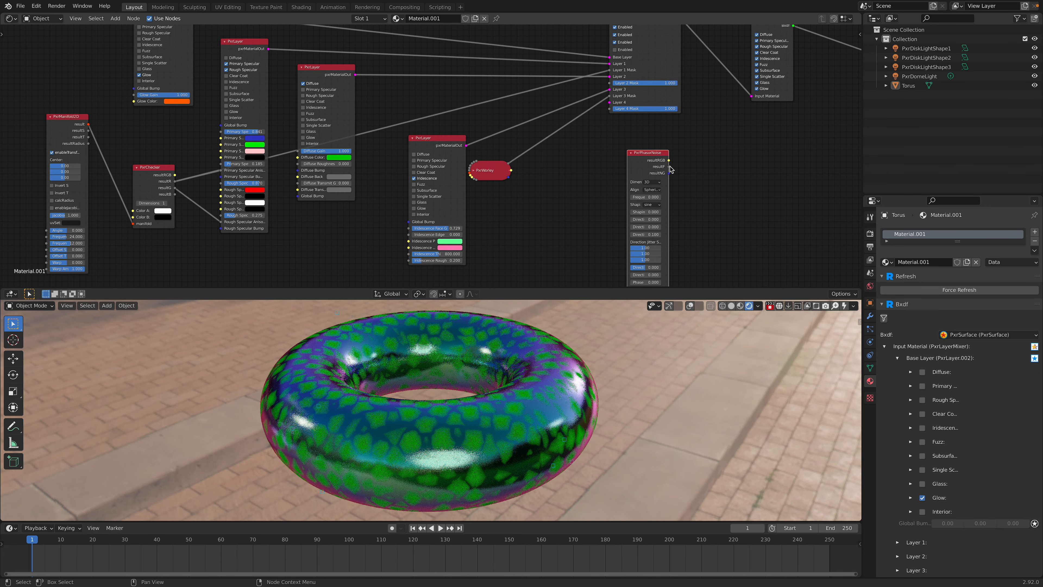
pyautogui.moveTo(669, 166); pyautogui.dragTo(624, 152)
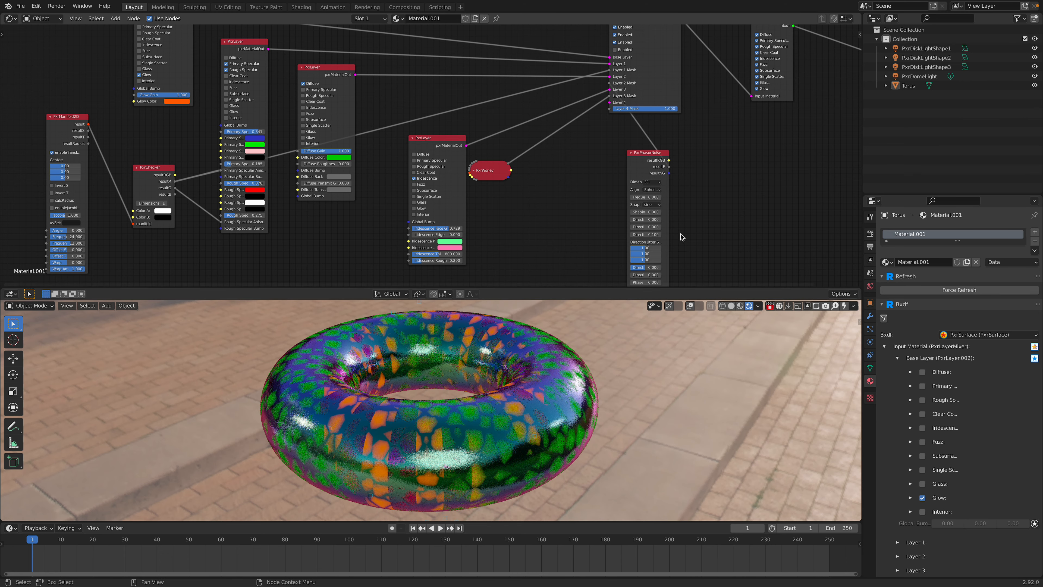
# Step: Try a higher frequency value on the PxrPhasorNoise node
pyautogui.moveTo(662, 208); pyautogui.dragTo(662, 206, button='middle')
pyautogui.click(653, 194)
pyautogui.write('1')
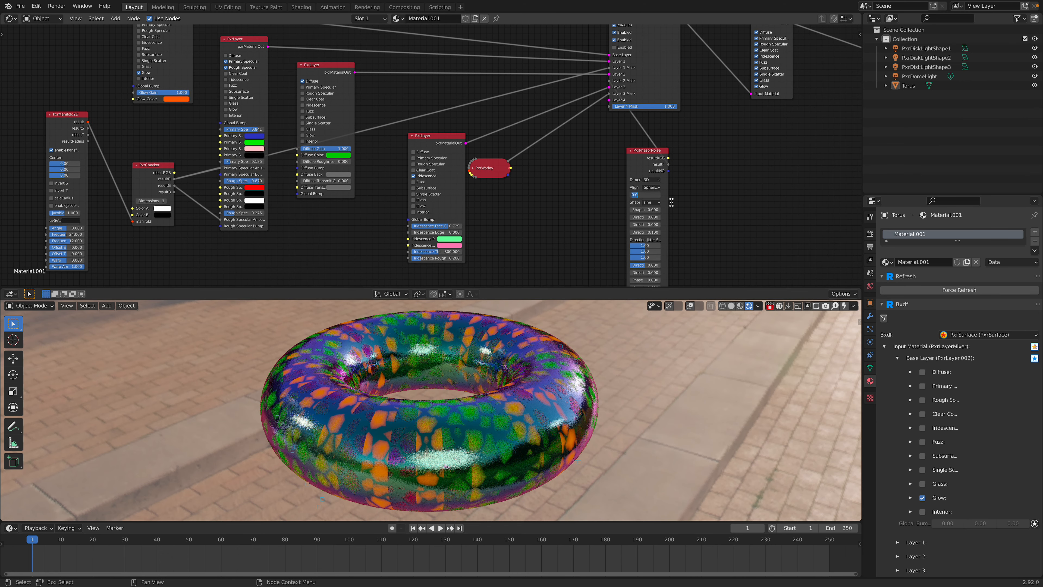
pyautogui.write('2')
pyautogui.press('Return')
# Step: Move the PxrManifold3D and PxrPhasorNoise nodes closer to the PxrWorley node
pyautogui.moveTo(573, 243); pyautogui.dragTo(563, 165, button='middle')
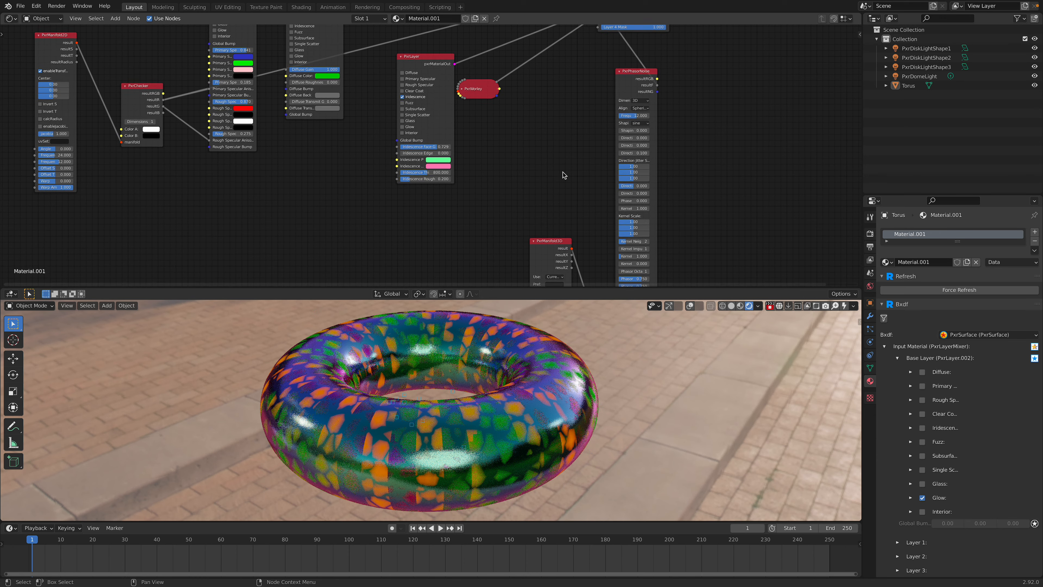
pyautogui.moveTo(548, 245); pyautogui.dragTo(530, 159)
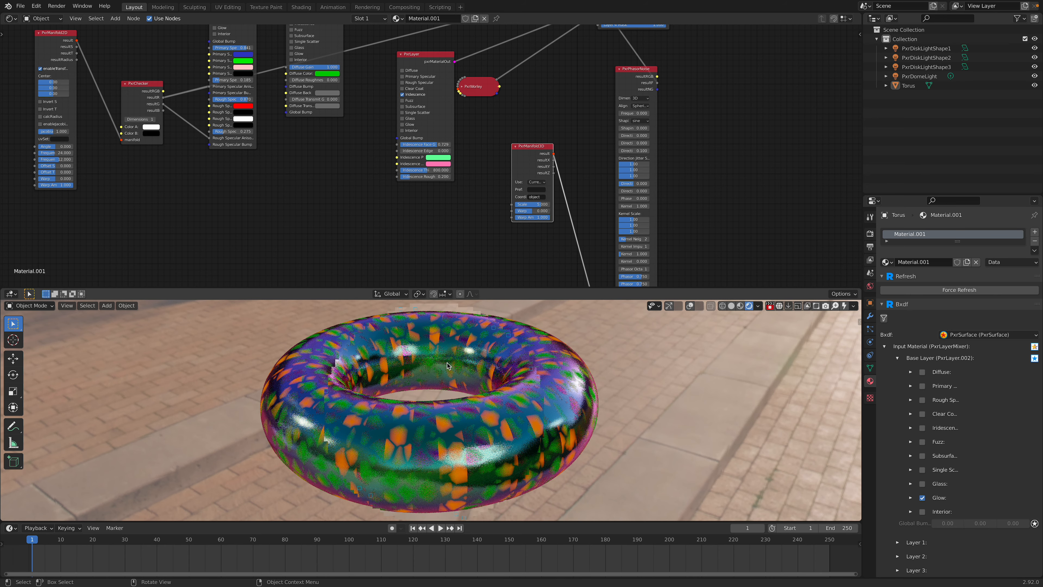
pyautogui.moveTo(328, 156); pyautogui.dragTo(455, 297, button='middle')
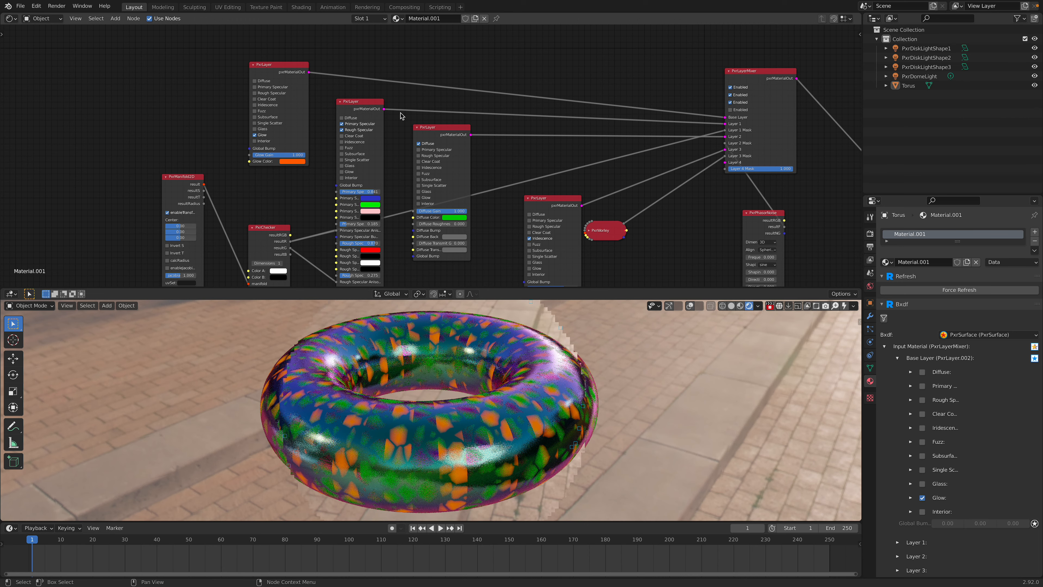
pyautogui.moveTo(402, 115); pyautogui.dragTo(342, 114, button='middle')
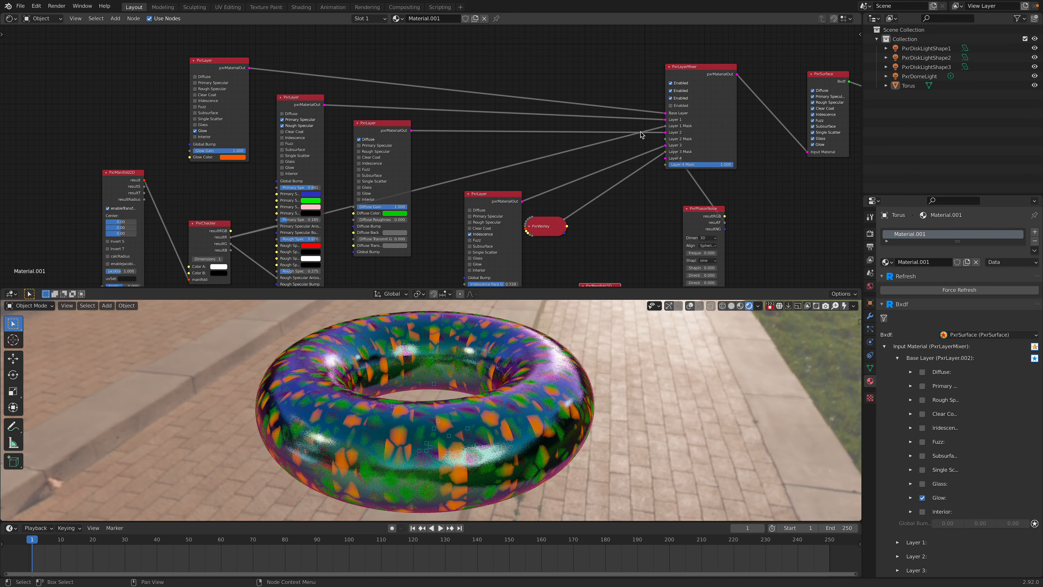
pyautogui.moveTo(668, 182); pyautogui.dragTo(662, 127, button='middle')
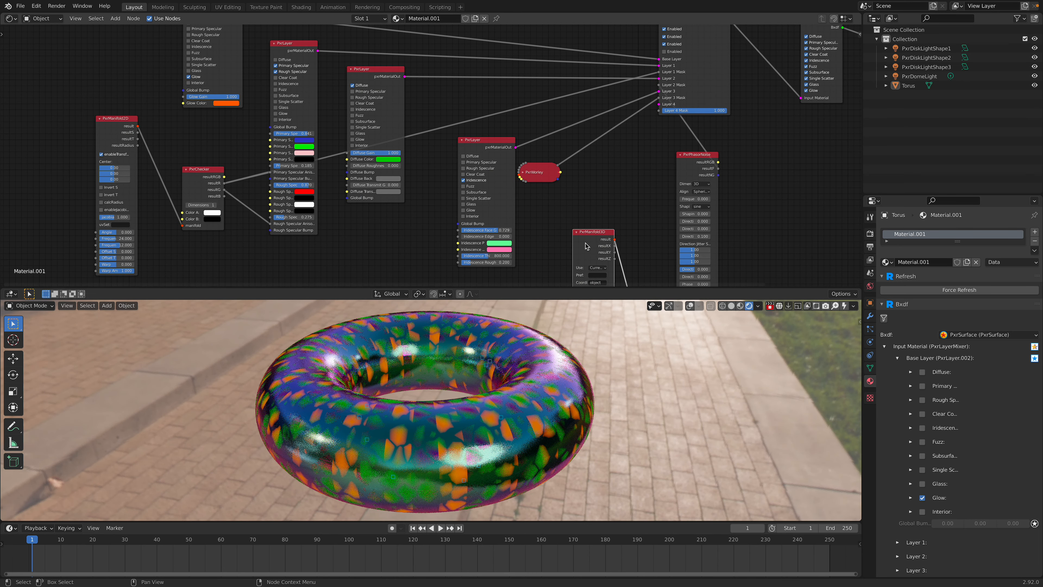
pyautogui.moveTo(588, 241); pyautogui.dragTo(519, 268)
pyautogui.moveTo(703, 163); pyautogui.dragTo(621, 170)
pyautogui.scroll(1, 622, 170)
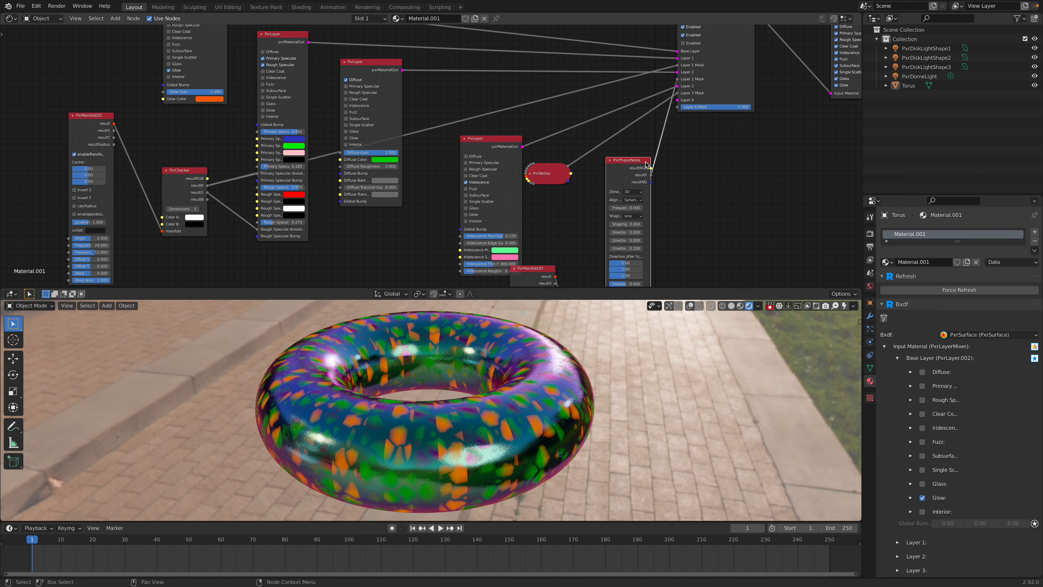
# Step: Change the diffuse color of the diffuse PxrLayer to blue
pyautogui.moveTo(443, 106); pyautogui.dragTo(477, 128, button='middle')
pyautogui.click(414, 184)
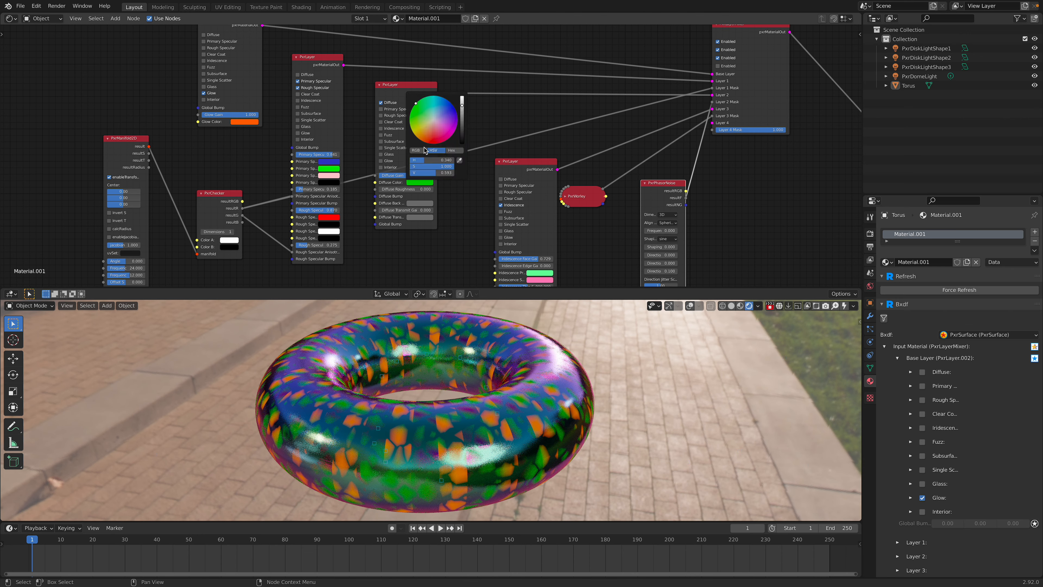
pyautogui.click(450, 108)
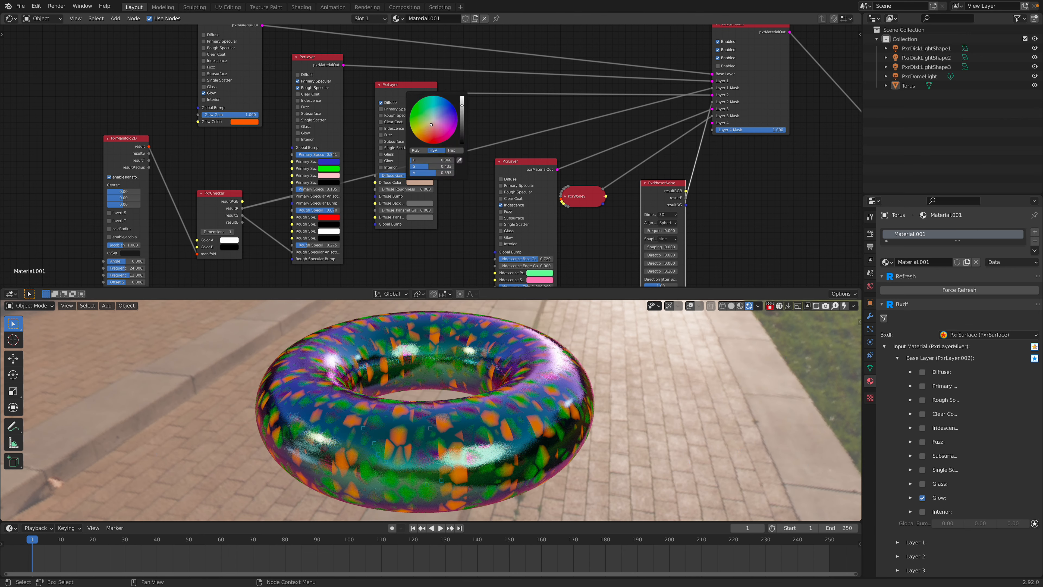
pyautogui.click(451, 106)
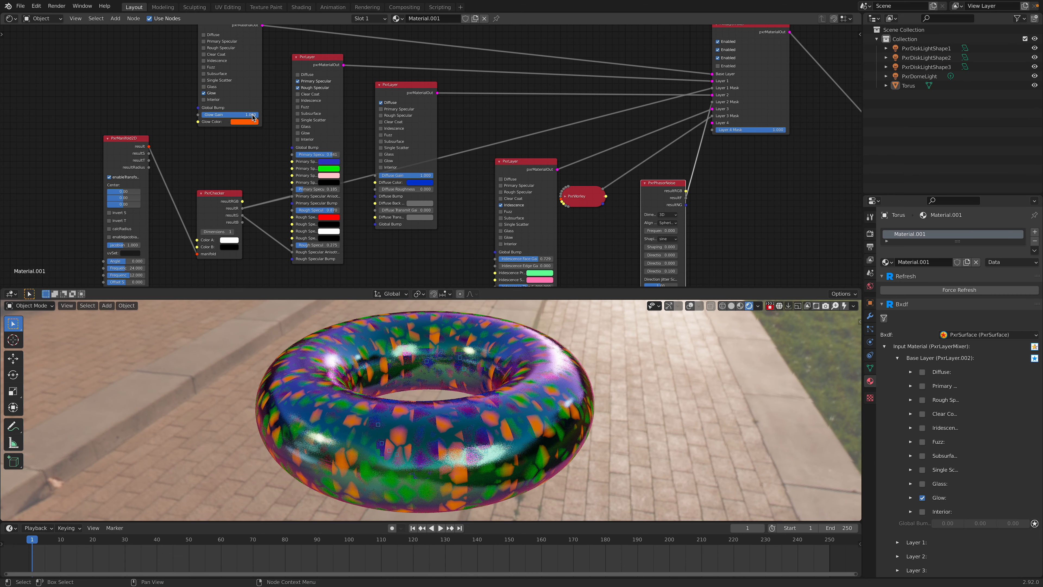
# Step: Change the glow color of the base PxrLayer to yellow
pyautogui.moveTo(250, 132); pyautogui.dragTo(273, 183, button='middle')
pyautogui.moveTo(245, 86); pyautogui.dragTo(222, 68)
pyautogui.click(243, 156)
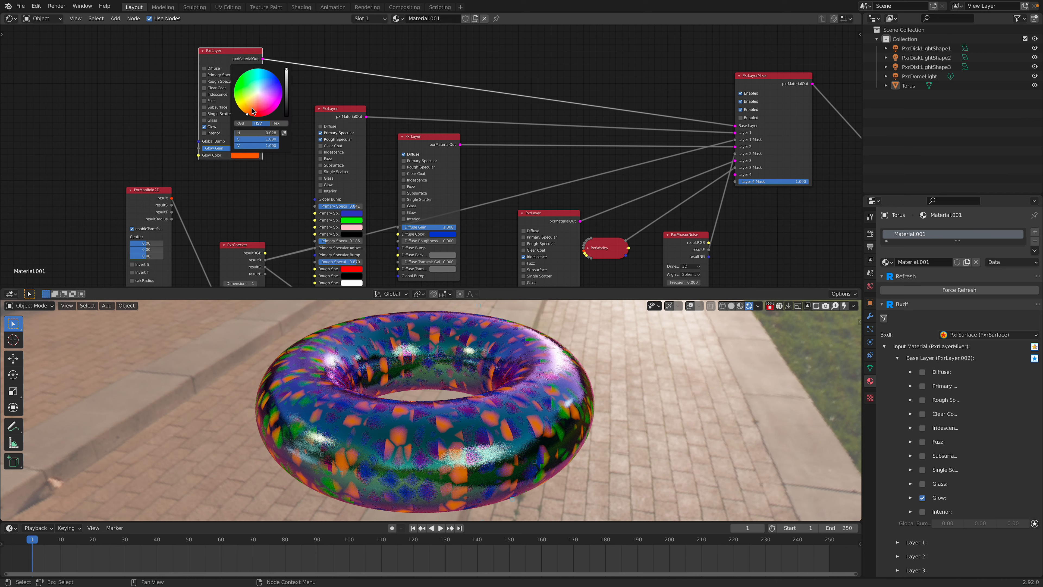
pyautogui.click(257, 97)
pyautogui.moveTo(257, 97); pyautogui.dragTo(235, 102)
# Step: Move the specular PxrLayer away from the diffuse layer and set its primary specular edge color to pink
pyautogui.moveTo(156, 191); pyautogui.dragTo(159, 156, button='middle')
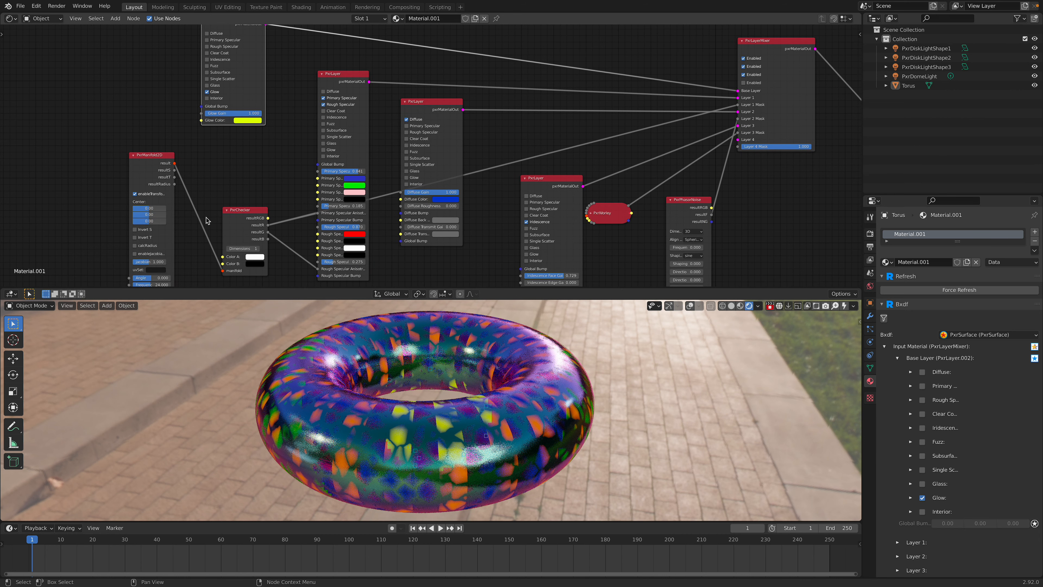
pyautogui.moveTo(334, 74); pyautogui.dragTo(309, 53)
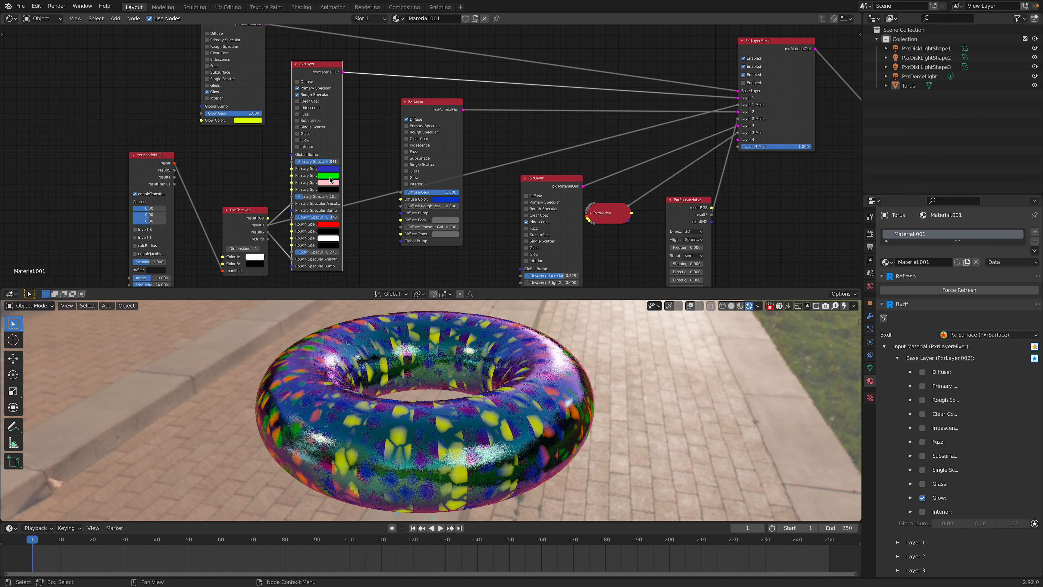
pyautogui.click(329, 176)
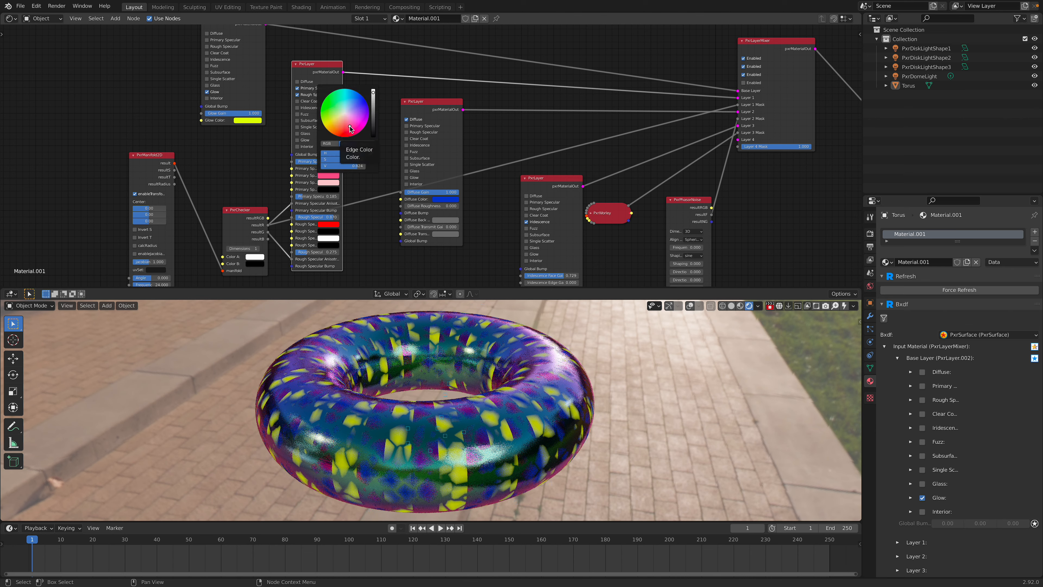
# Step: Try magenta as the primary specular face color of the specular PxrLayer
pyautogui.click(326, 169)
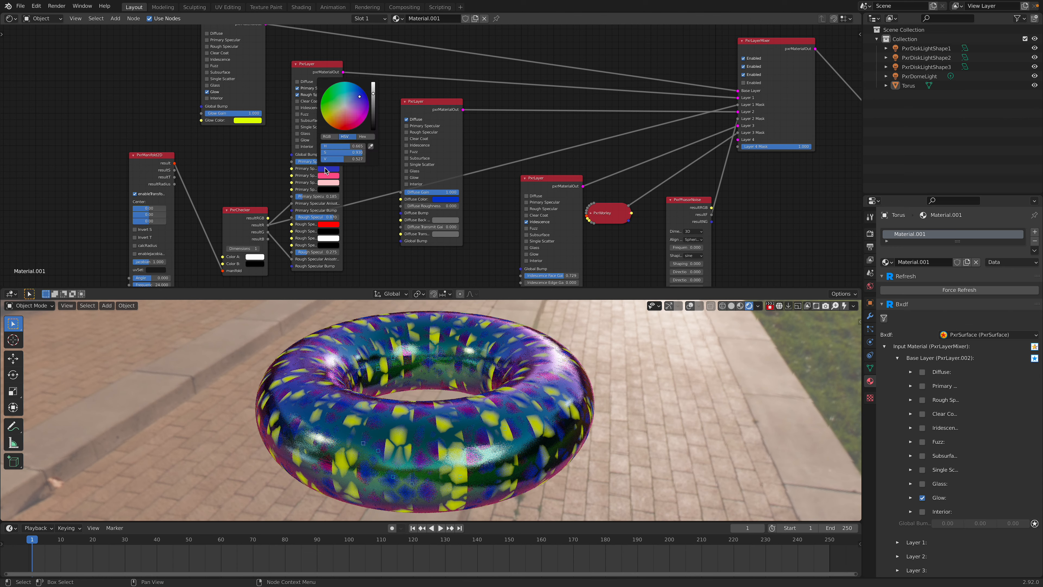
pyautogui.moveTo(360, 96); pyautogui.dragTo(341, 110)
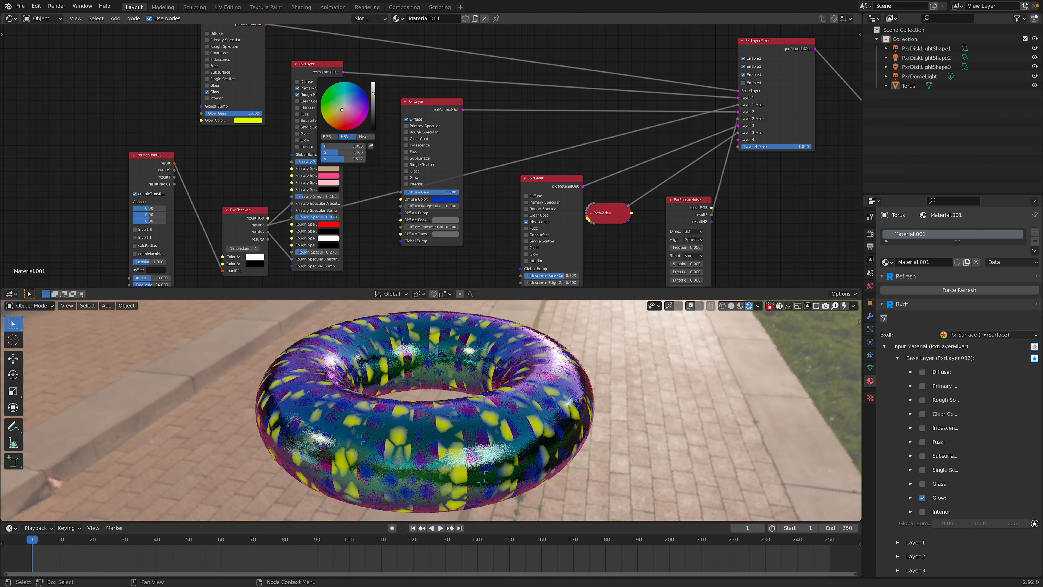
pyautogui.moveTo(320, 108); pyautogui.dragTo(351, 129)
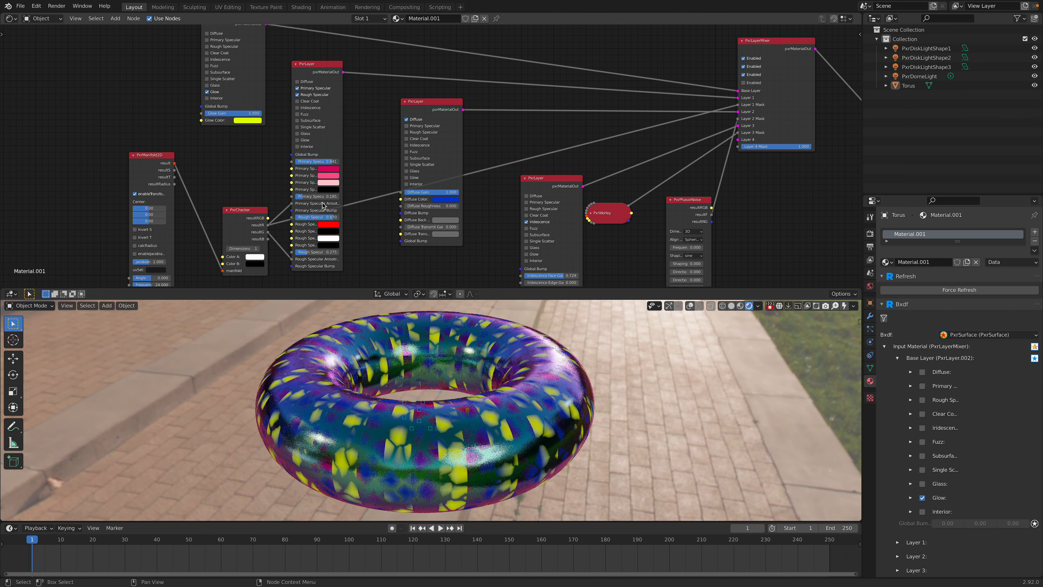
# Step: Delete the PxrManifold2D and PxrChecker nodes and set the PxrLayerMixer's Layer 1 Mask to 1
pyautogui.moveTo(250, 211); pyautogui.dragTo(245, 219)
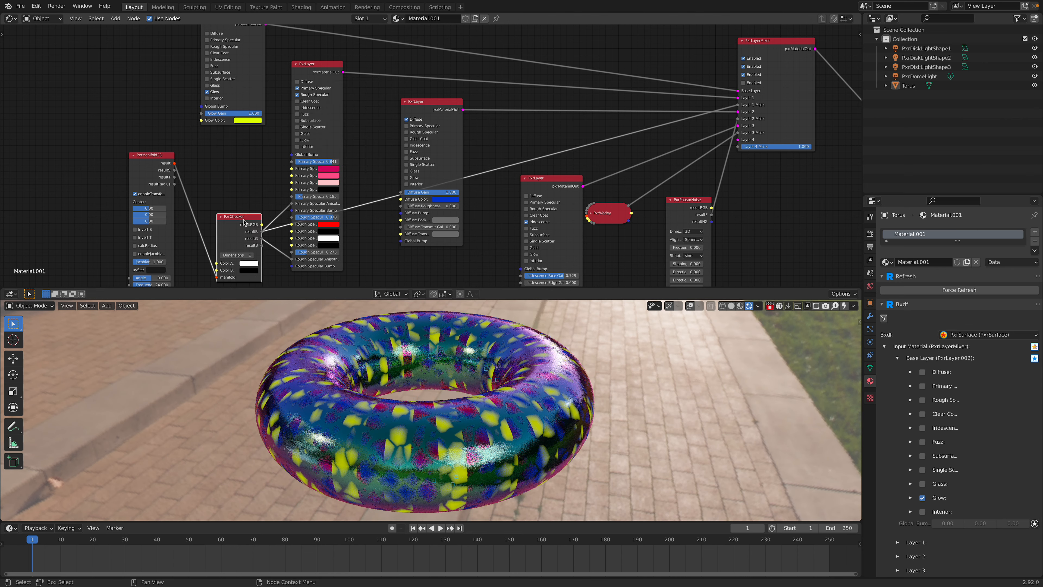
pyautogui.click(157, 160)
pyautogui.press('x')
pyautogui.click(238, 216)
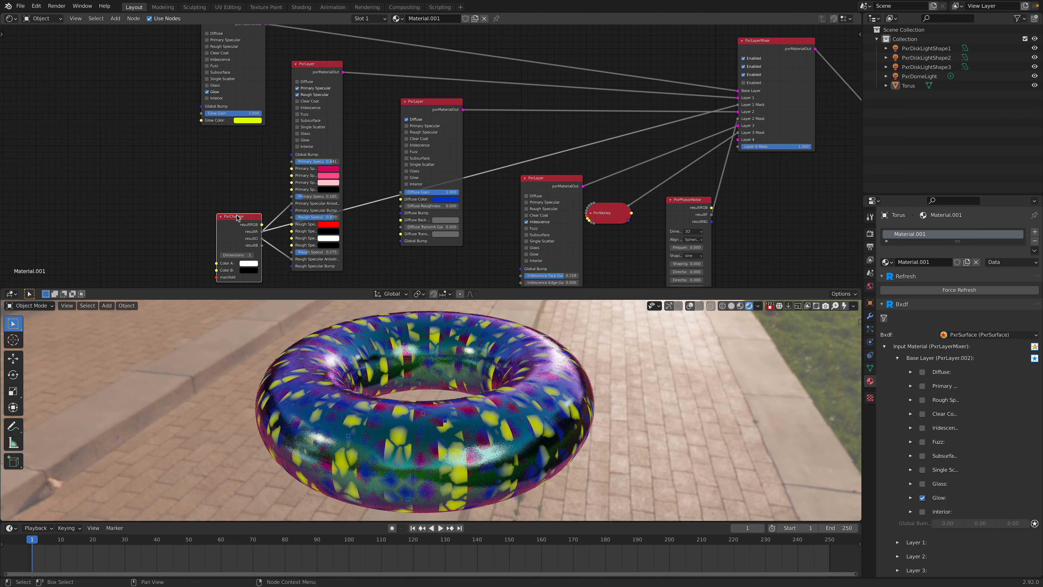
pyautogui.press('x')
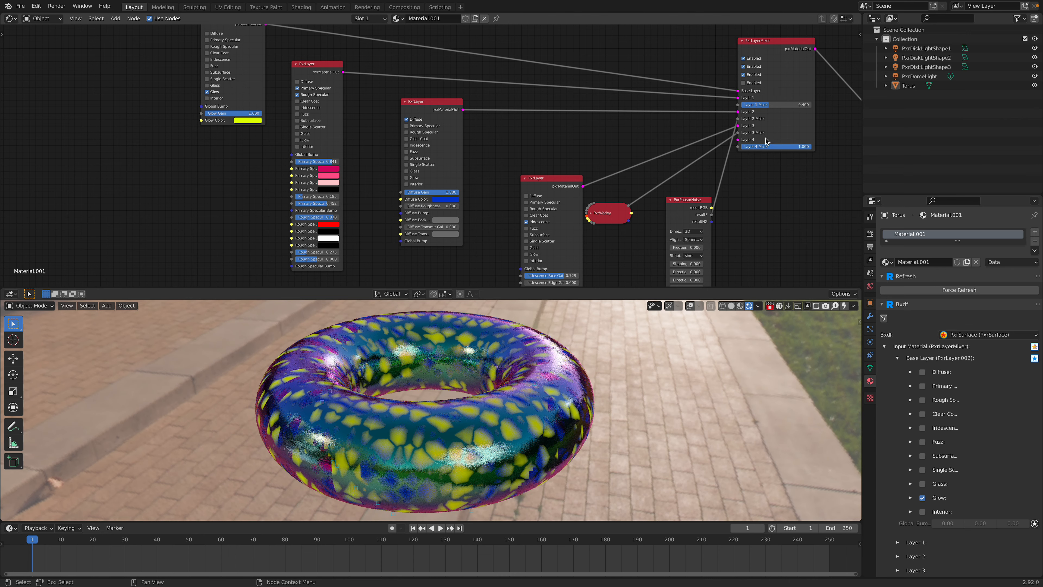
pyautogui.moveTo(777, 107); pyautogui.dragTo(812, 108)
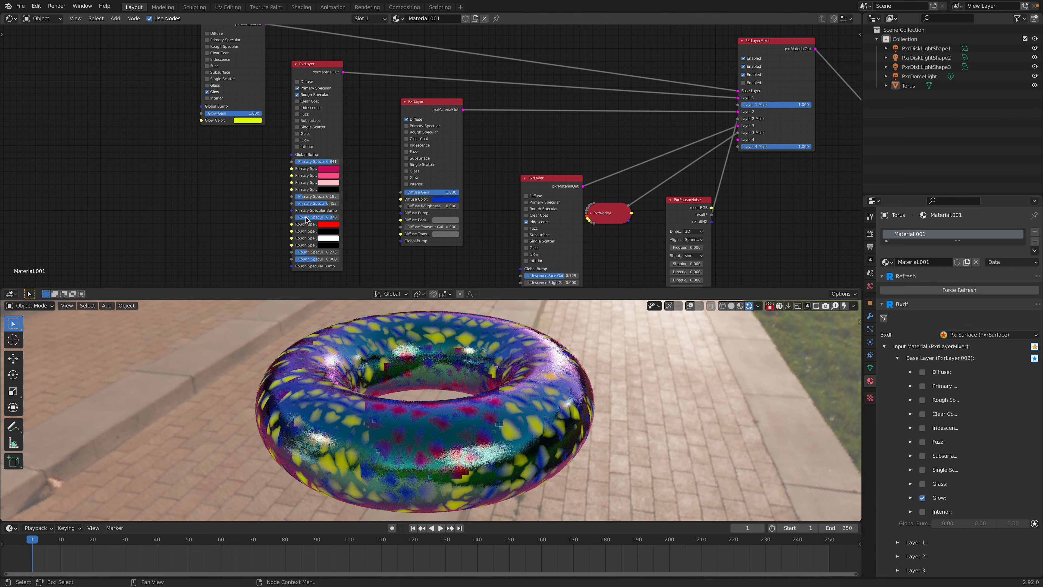
# Step: Set the specular PxrLayer's primary specular face color to deep blue
pyautogui.click(326, 169)
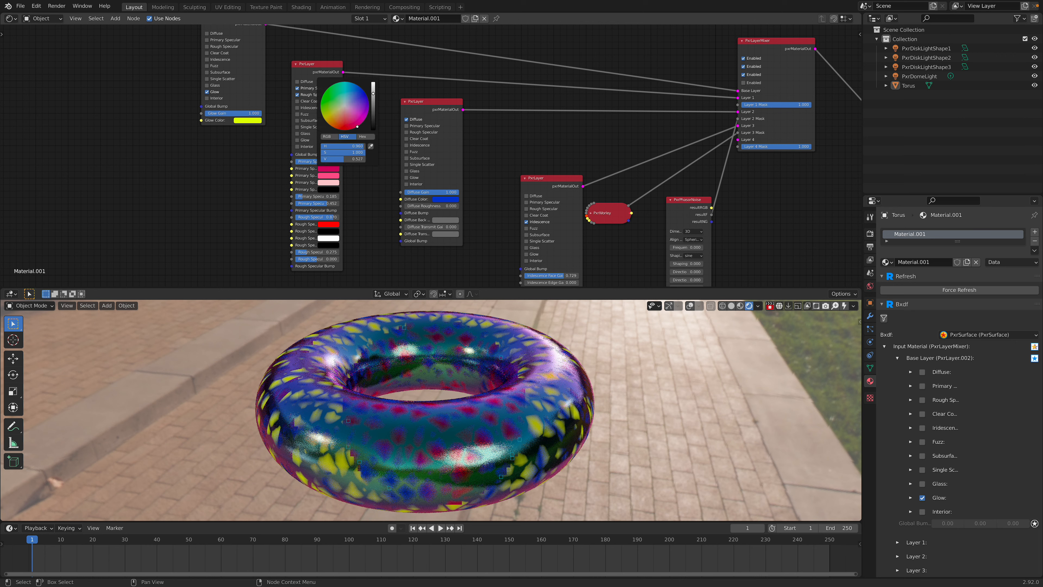
pyautogui.moveTo(357, 127); pyautogui.dragTo(338, 118)
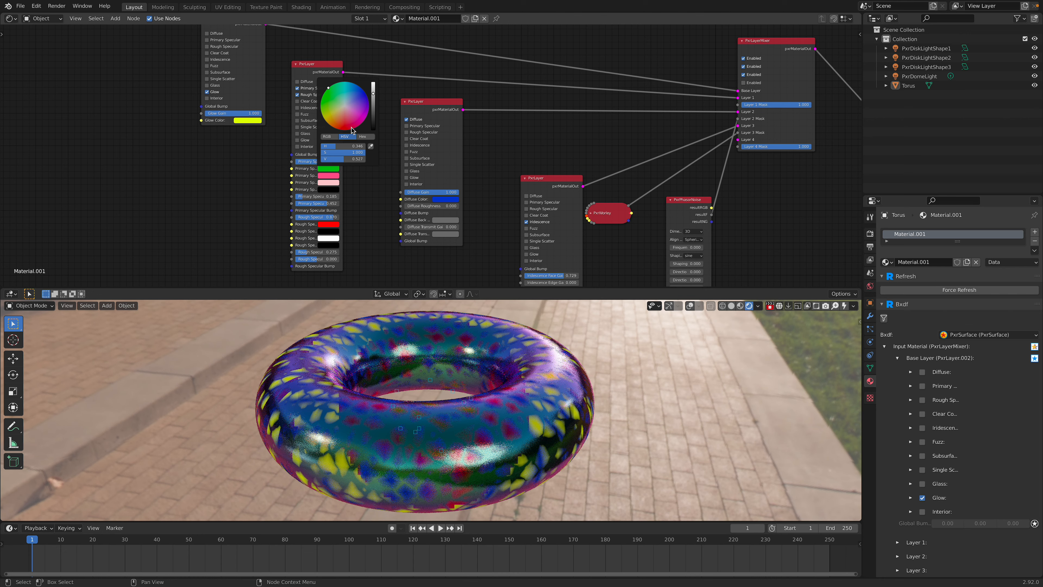
pyautogui.moveTo(328, 88); pyautogui.dragTo(362, 101)
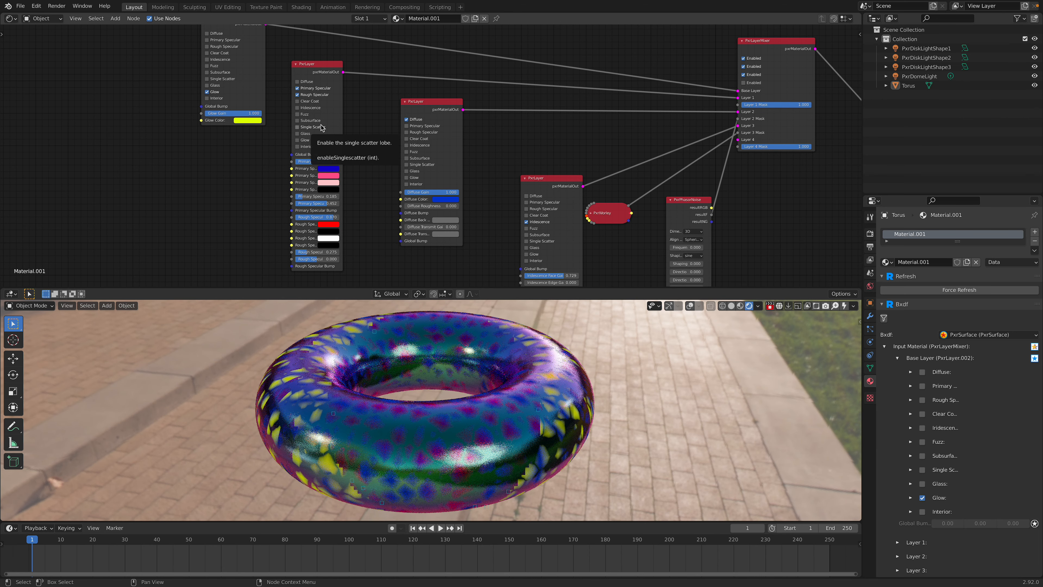
# Step: Move the iridescence PxrLayer closer to the diffuse layer and change the diffuse layer's color to yellow-green
pyautogui.moveTo(485, 140); pyautogui.dragTo(478, 96, button='middle')
pyautogui.moveTo(529, 89); pyautogui.dragTo(515, 62)
pyautogui.moveTo(441, 114); pyautogui.dragTo(447, 167, button='middle')
pyautogui.click(442, 161)
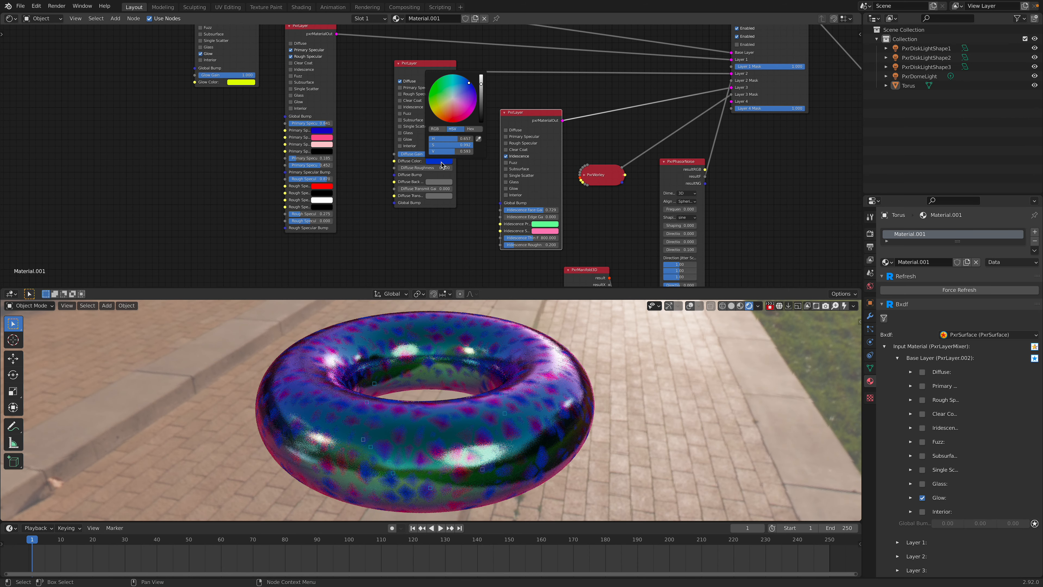
pyautogui.moveTo(469, 83); pyautogui.dragTo(430, 107)
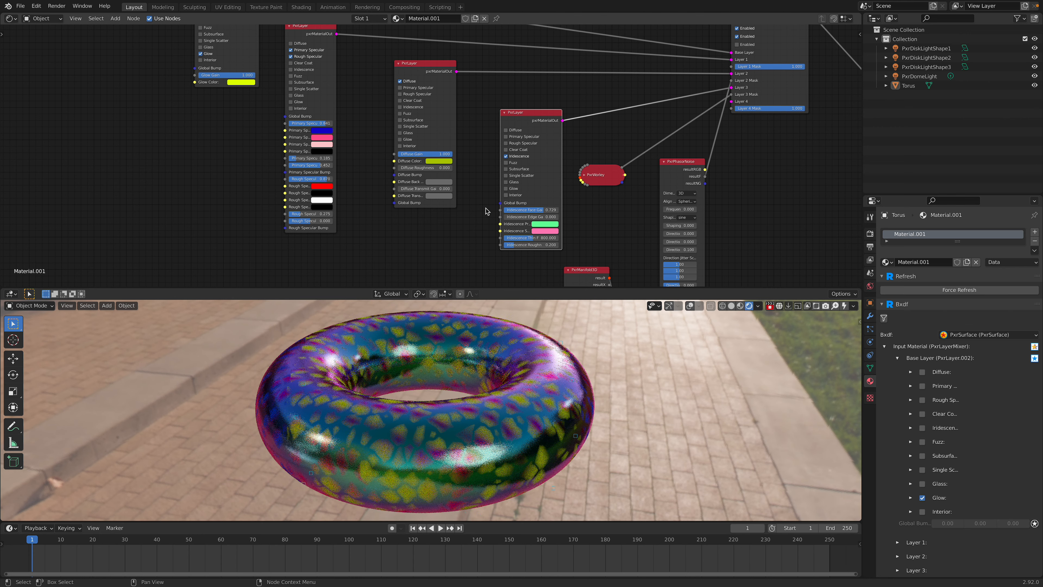
# Step: Save the scene to the Desktop as a new file named RenderMan_layered_004.blend
pyautogui.click(18, 8)
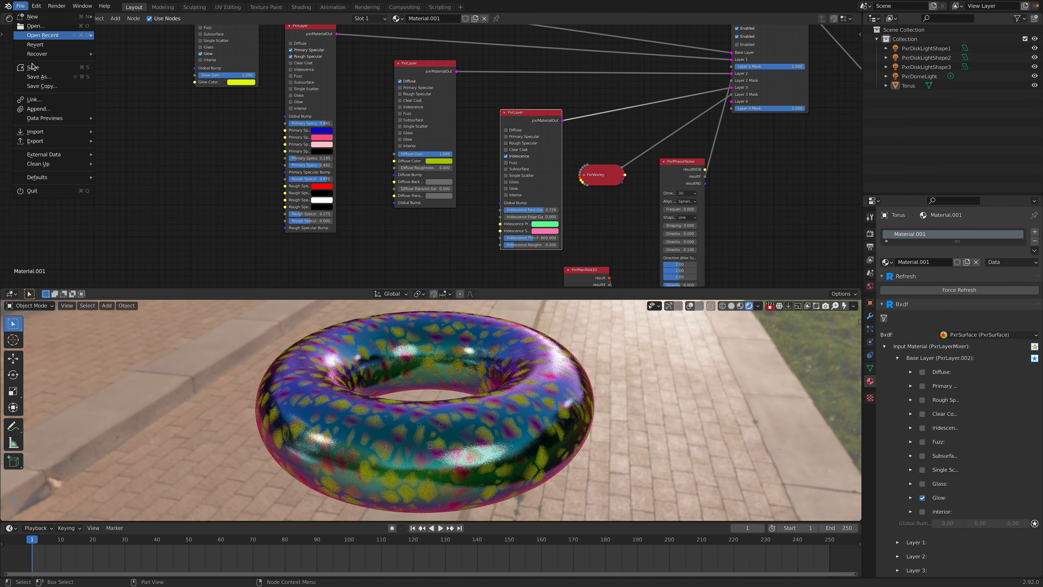
pyautogui.click(41, 77)
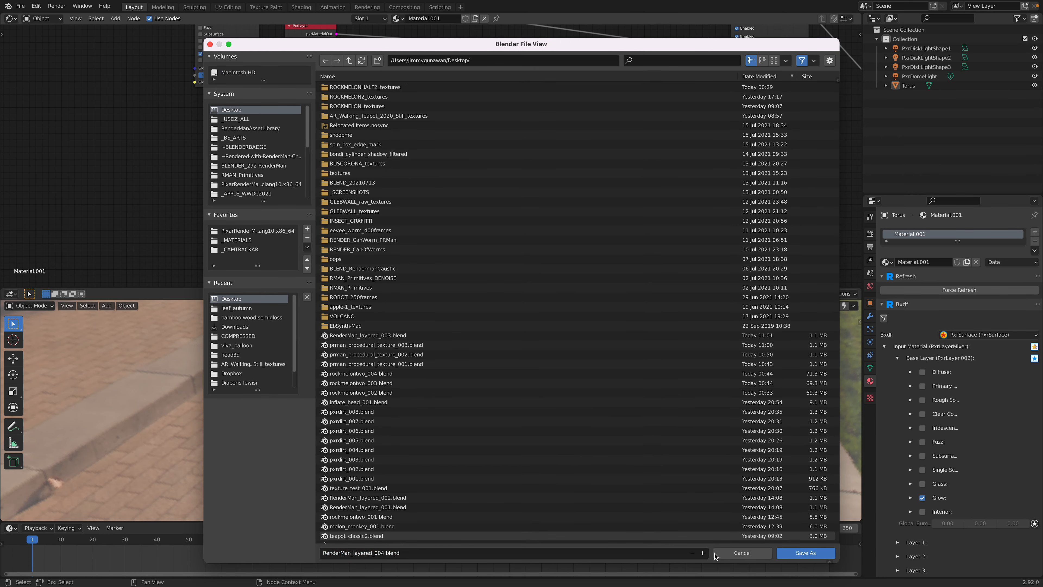
pyautogui.click(805, 552)
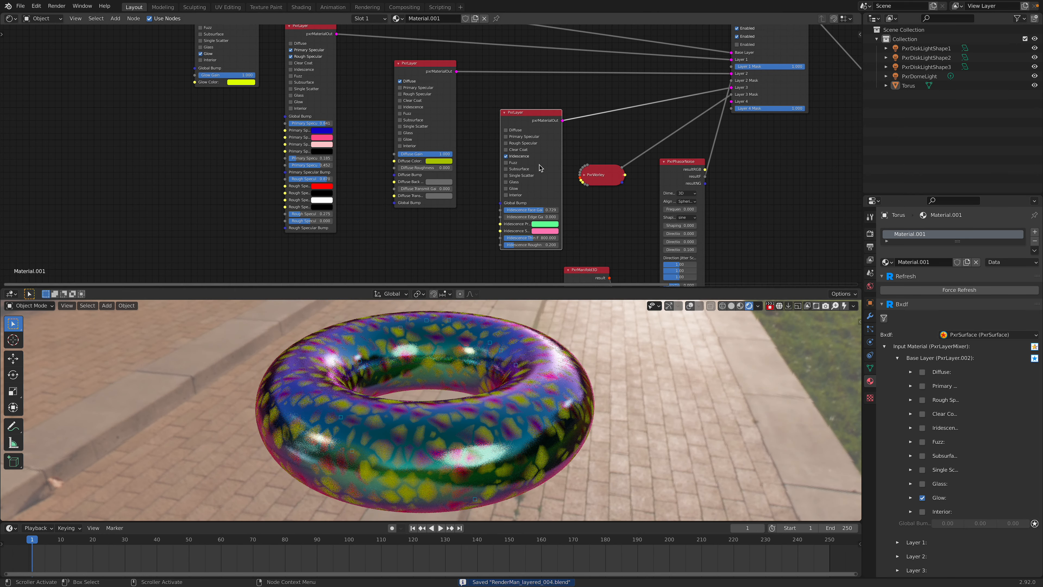
# Step: Set the iridescence PxrLayer's primary color to red and, after trying green, its secondary color to blue
pyautogui.click(543, 225)
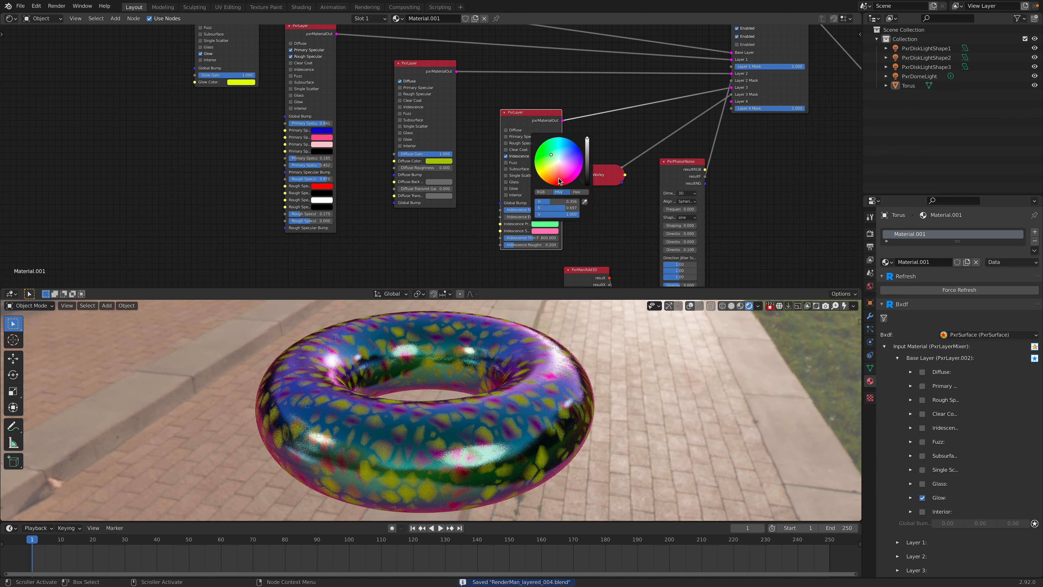
pyautogui.moveTo(561, 182); pyautogui.dragTo(557, 185)
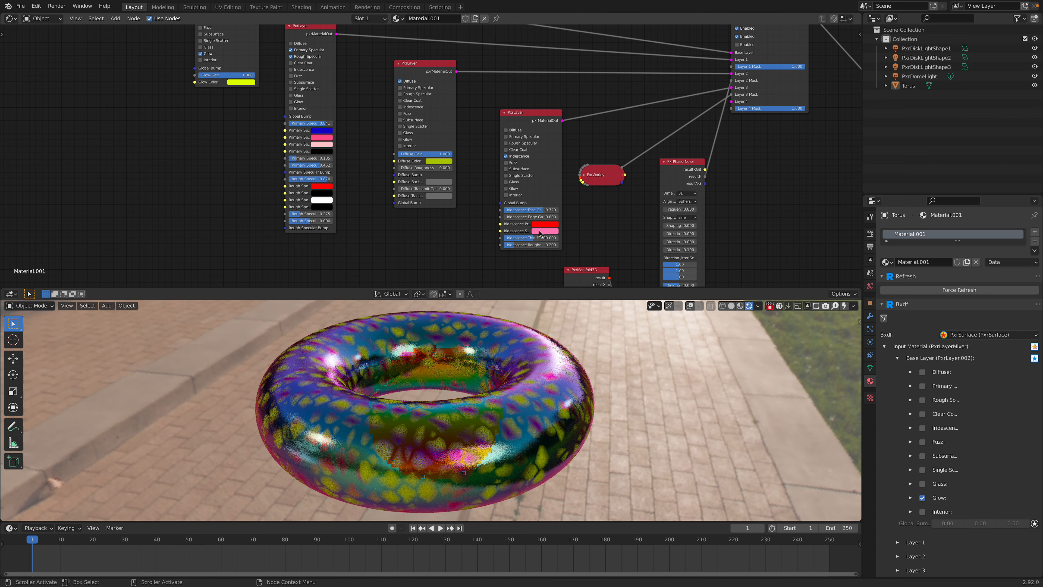
pyautogui.click(539, 233)
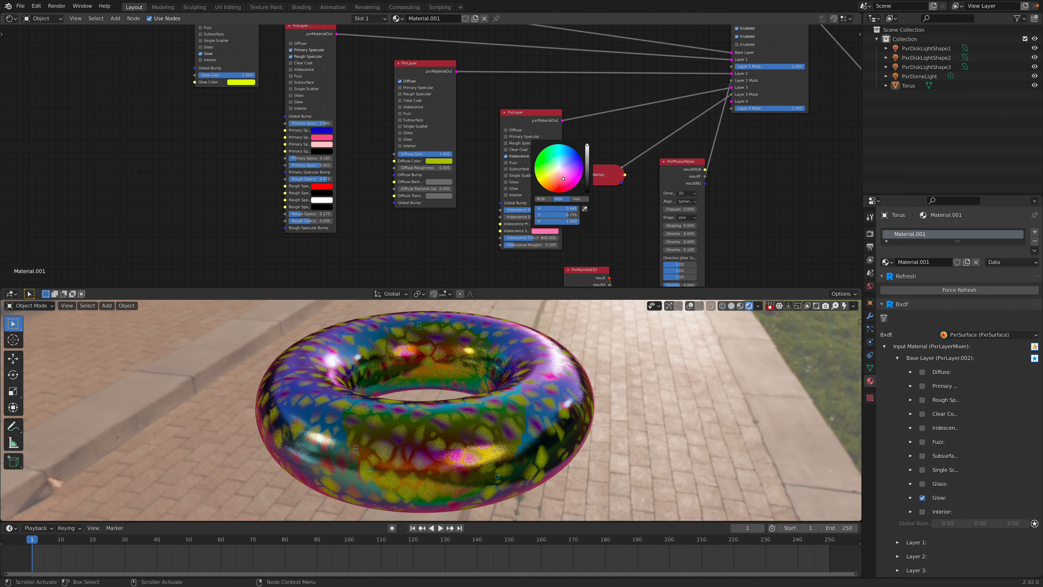
pyautogui.moveTo(563, 178); pyautogui.dragTo(536, 157)
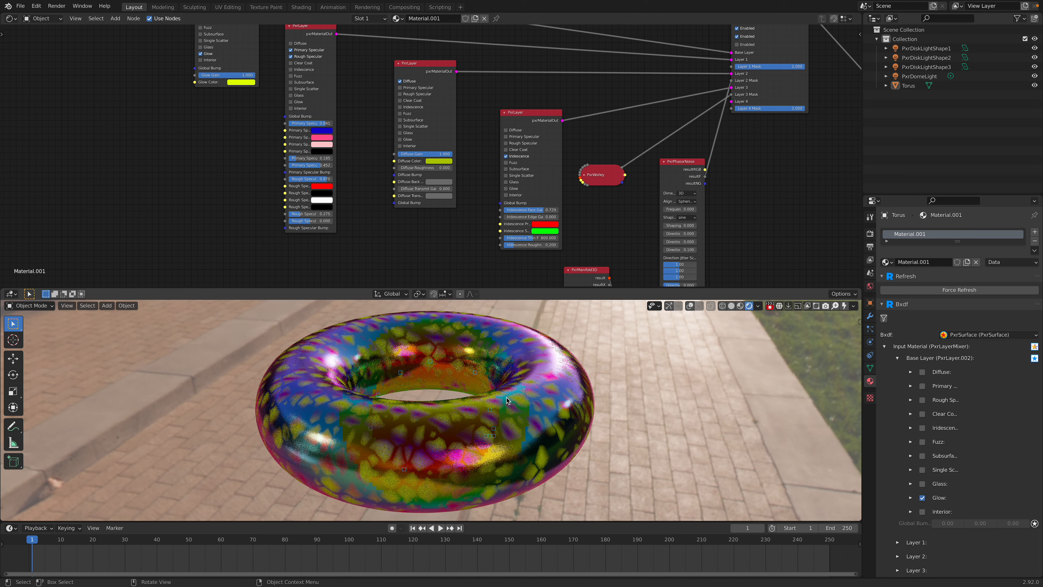
pyautogui.click(544, 231)
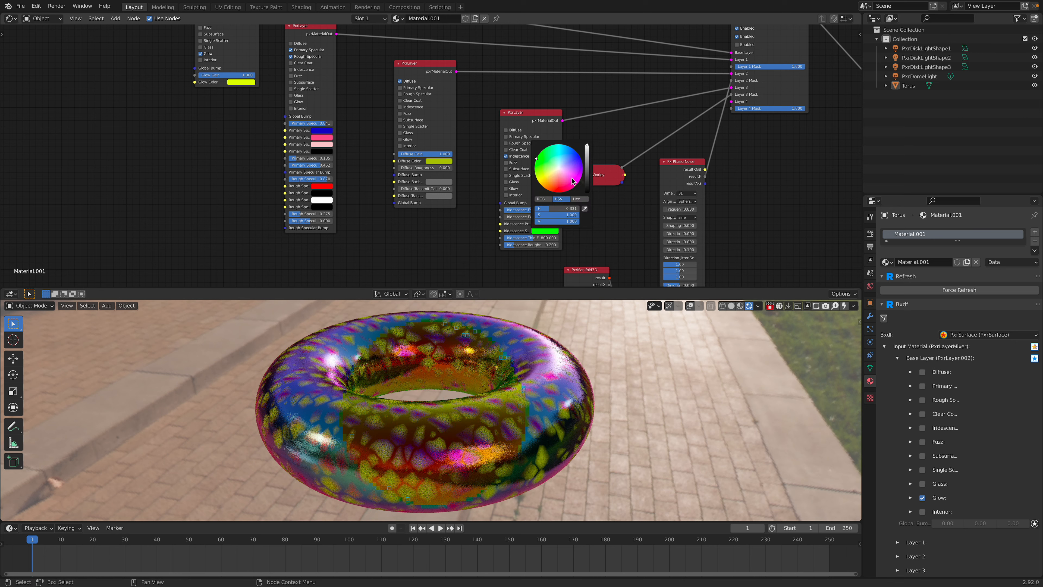
pyautogui.click(573, 165)
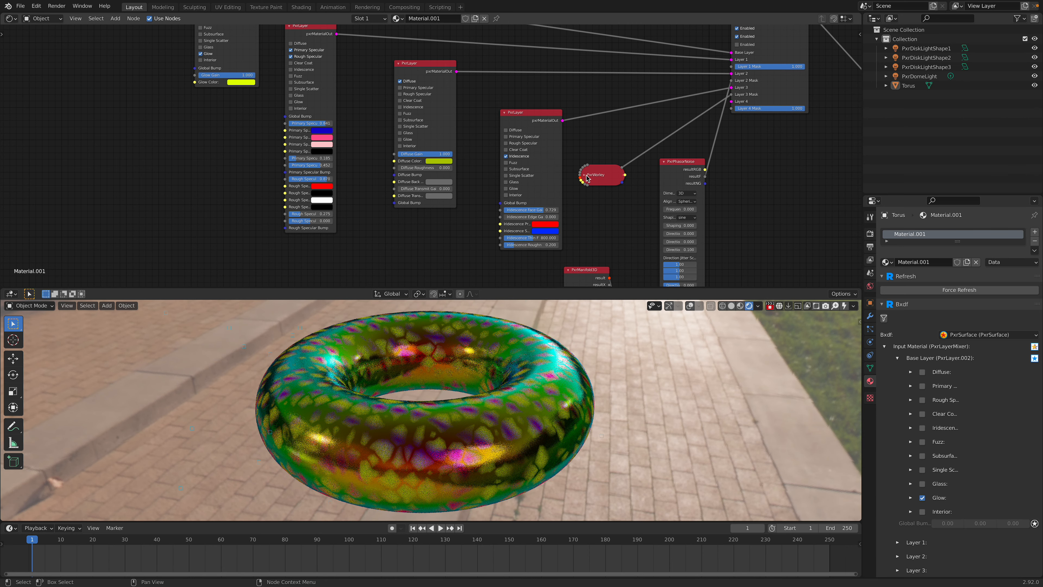
# Step: Move the collapsed PxrWorley node into open space, expand it and set its Frequency to 12
pyautogui.moveTo(646, 211); pyautogui.dragTo(650, 116, button='middle')
pyautogui.scroll(-2, 650, 115)
pyautogui.moveTo(607, 79); pyautogui.dragTo(447, 144)
pyautogui.click(438, 144)
pyautogui.scroll(1, 532, 142)
pyautogui.moveTo(529, 176); pyautogui.dragTo(533, 152, button='middle')
pyautogui.scroll(7, 533, 152)
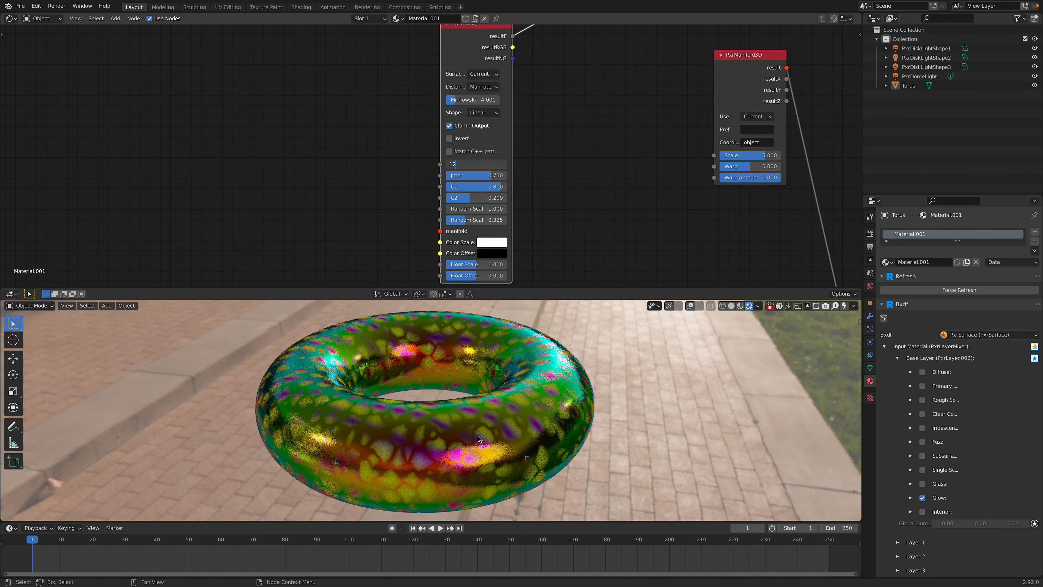
pyautogui.press('Return')
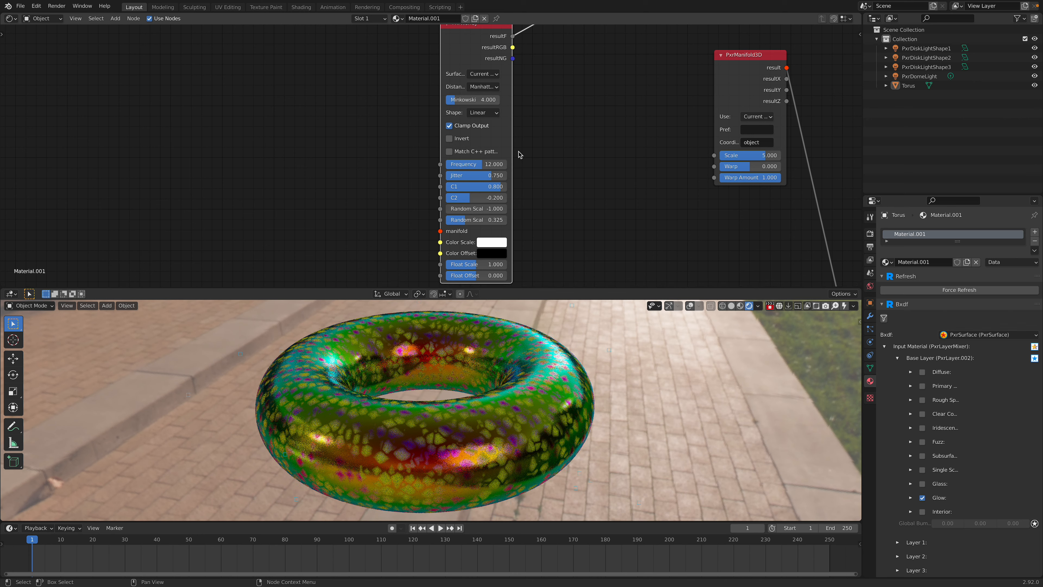
# Step: Widen the PxrWorley node so that its parameter names fit, keeping the Minkowski Exponent as it is
pyautogui.moveTo(543, 149); pyautogui.dragTo(541, 156)
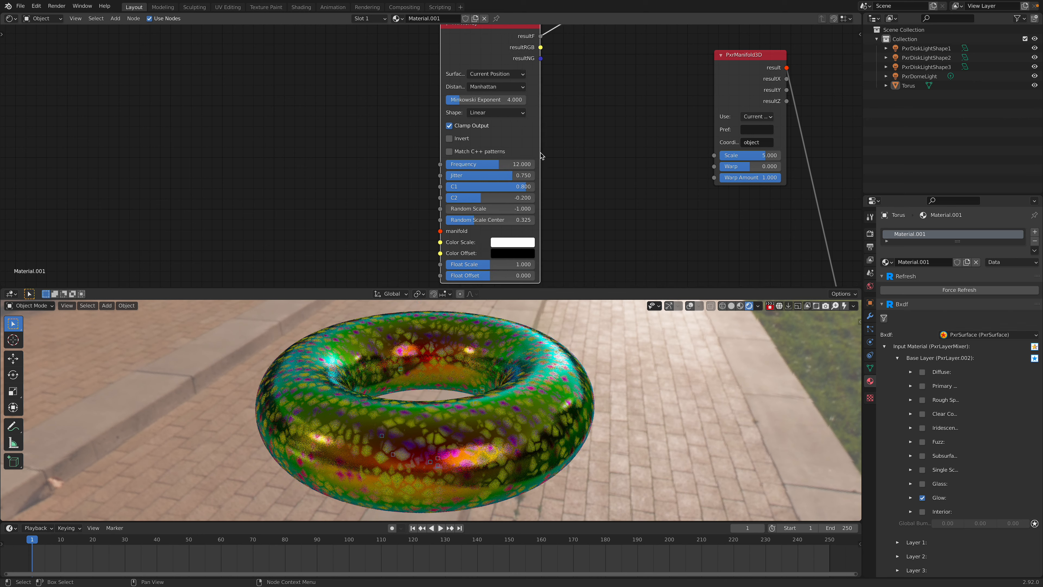
pyautogui.press('Return')
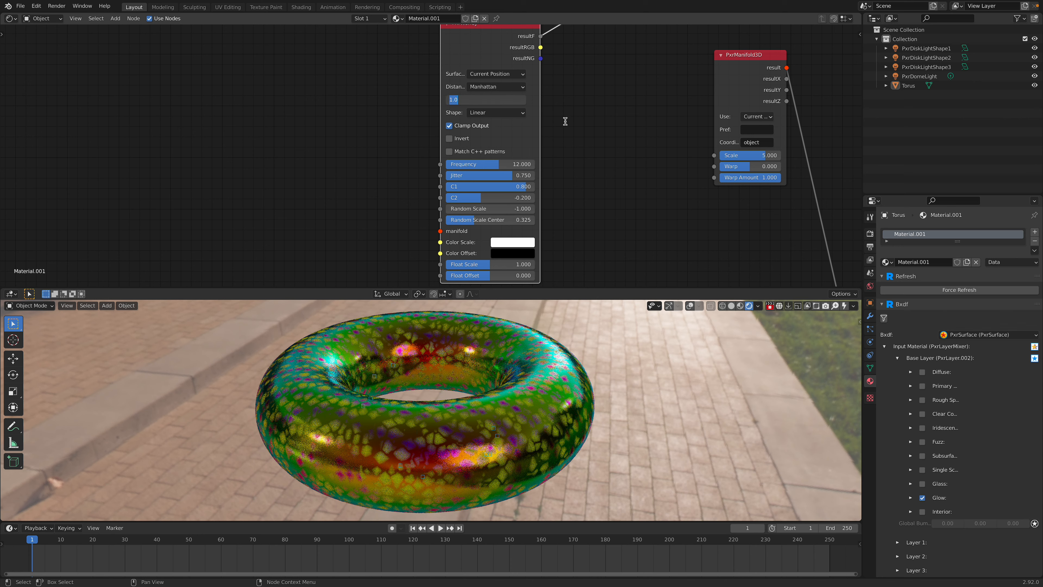
pyautogui.press('Return')
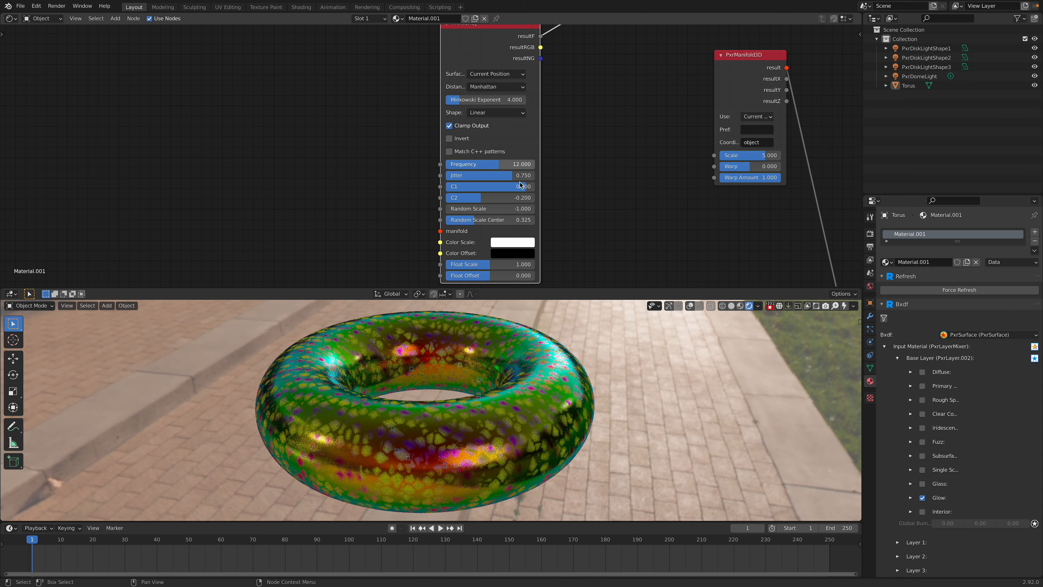
# Step: Try Random Scale values of 3 and 1 on the PxrWorley node, and return it to -1
pyautogui.click(516, 211)
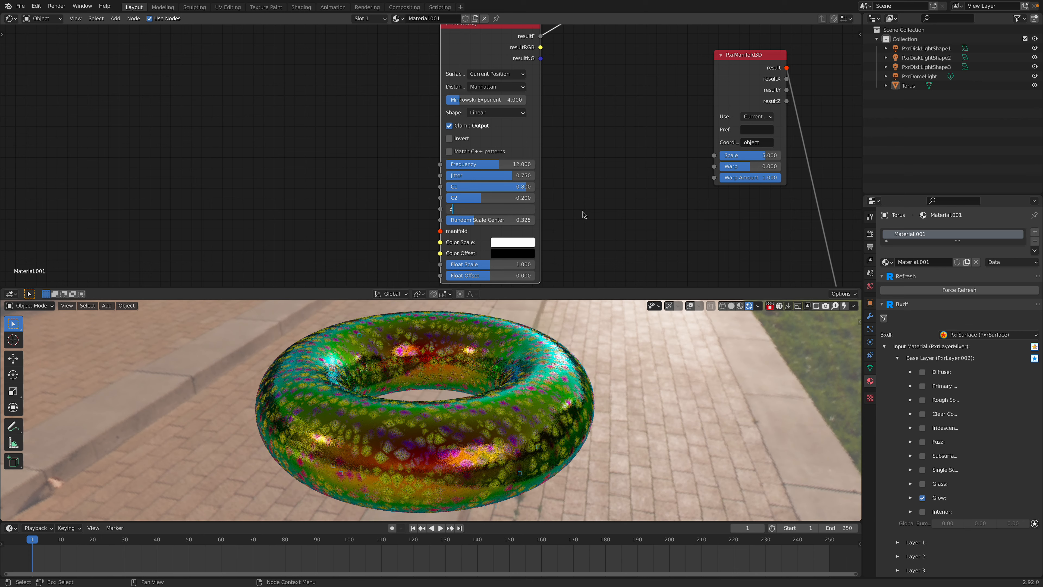
pyautogui.write('3')
pyautogui.press('Return')
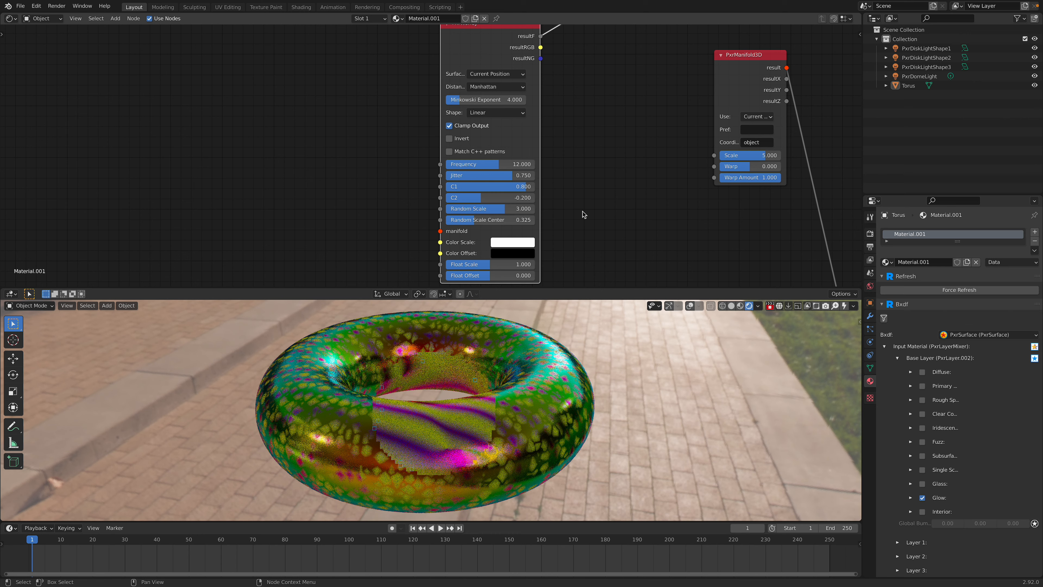
pyautogui.hotkey('ctrl', 'z')
pyautogui.hotkey('ctrl', 'z')
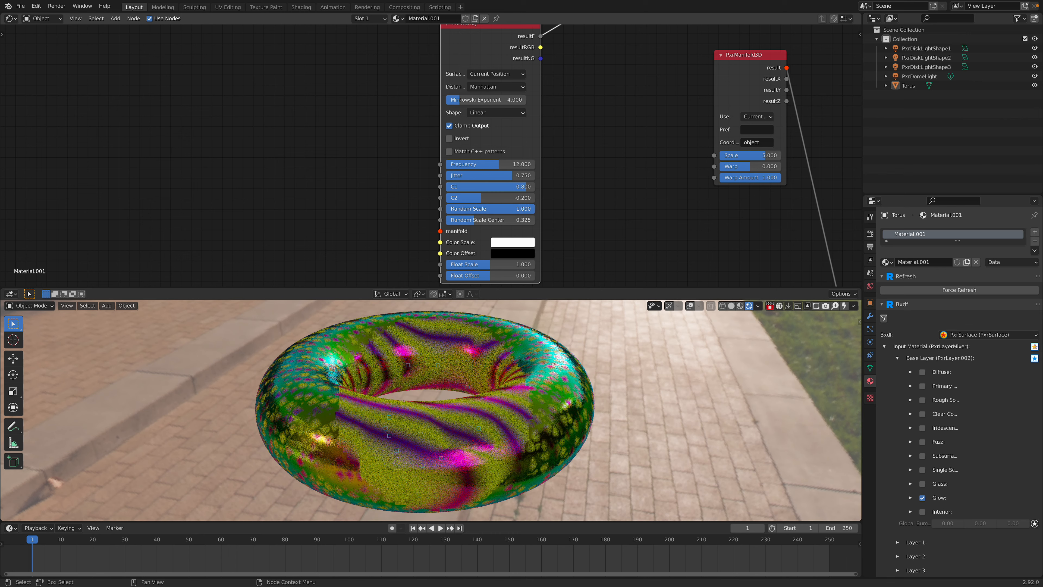
pyautogui.click(517, 209)
pyautogui.press('Return')
pyautogui.click(517, 209)
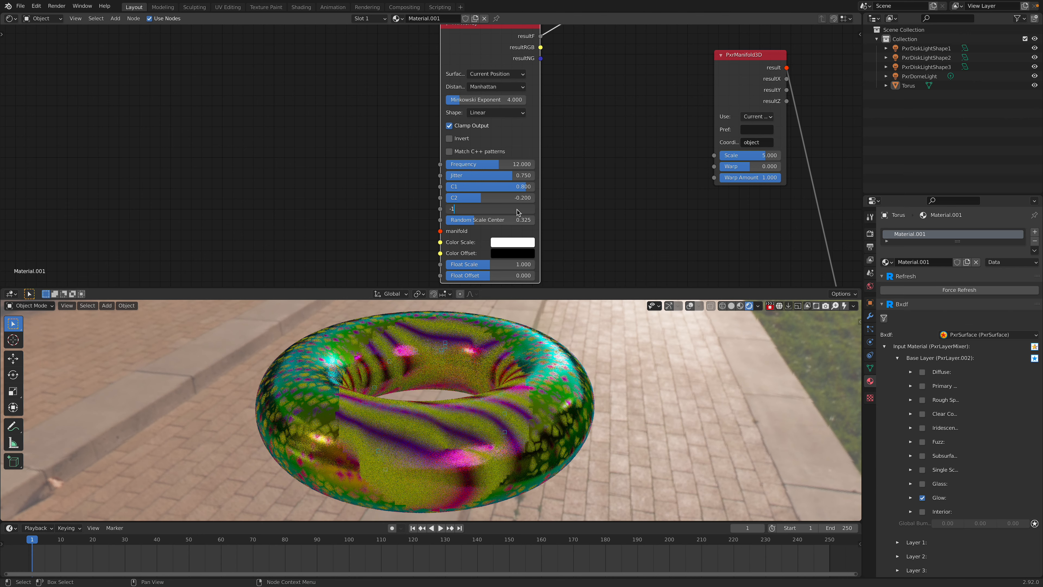
pyautogui.press('Return')
# Step: Try C1 values of 0.2 and 0.5 on the PxrWorley node, and undo both changes
pyautogui.scroll(1, 535, 217)
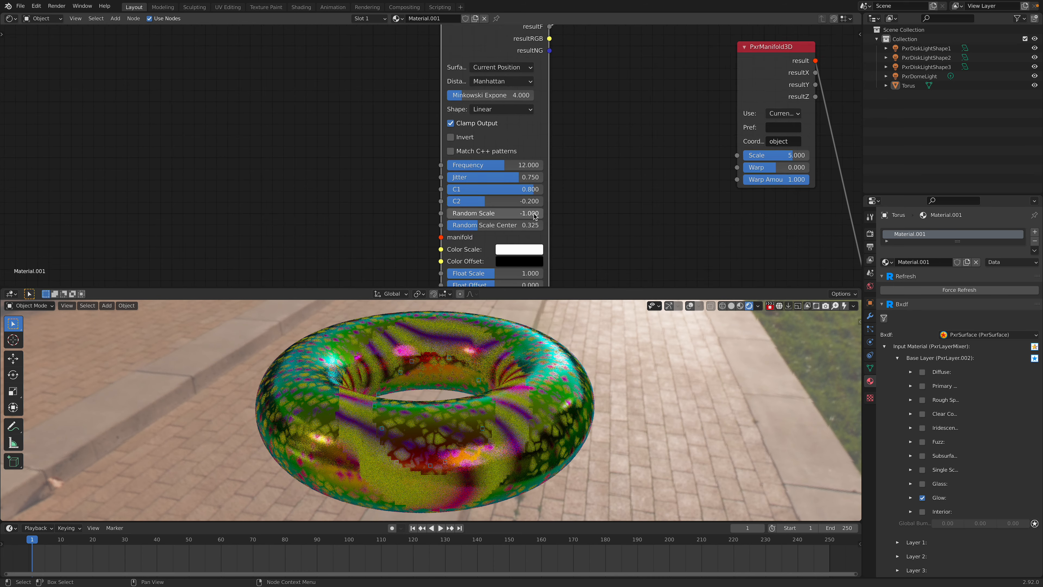
pyautogui.scroll(1, 535, 217)
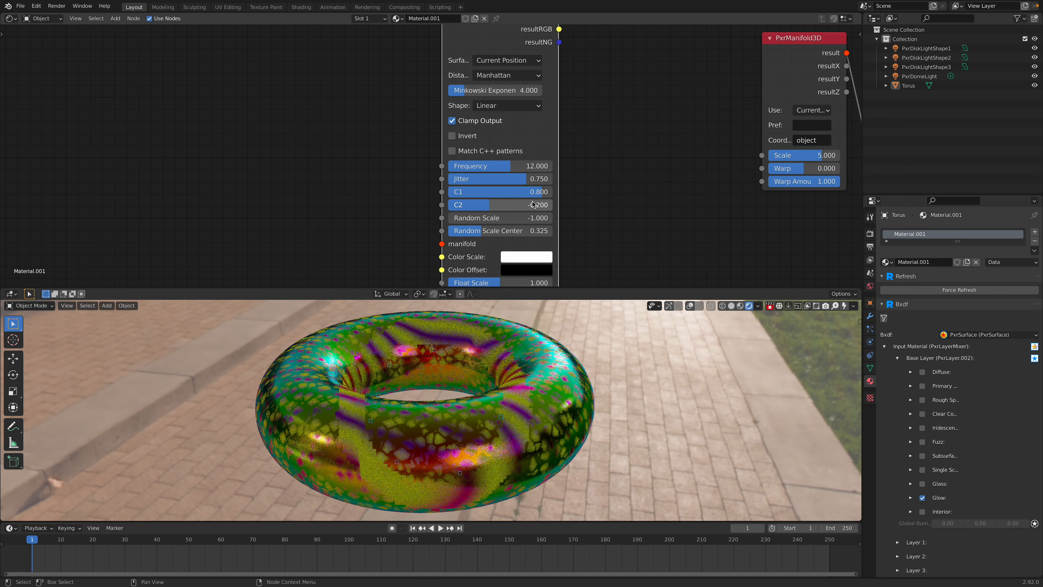
pyautogui.click(510, 195)
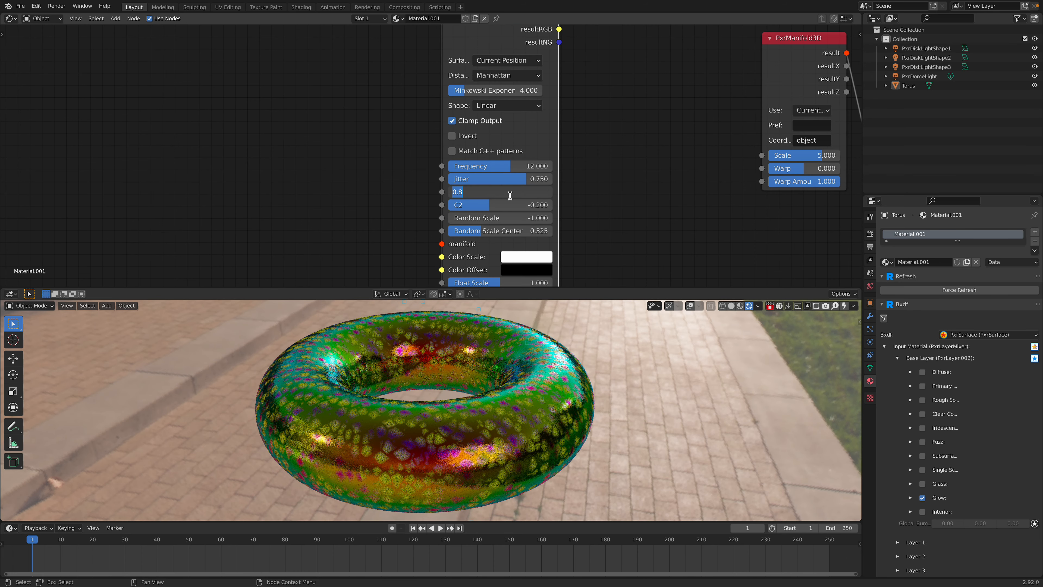
pyautogui.press('Return')
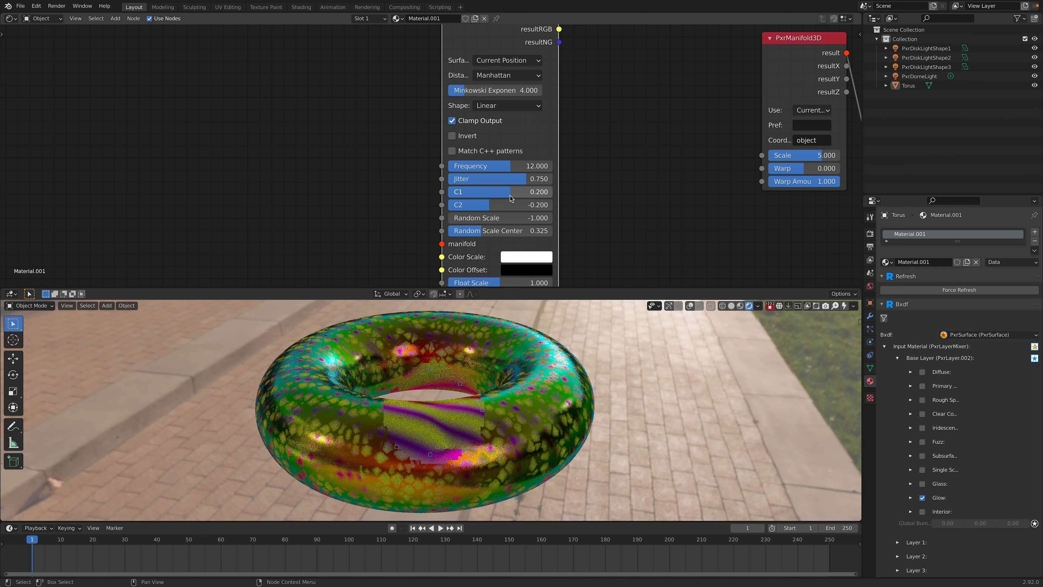
pyautogui.click(510, 195)
pyautogui.write('.5')
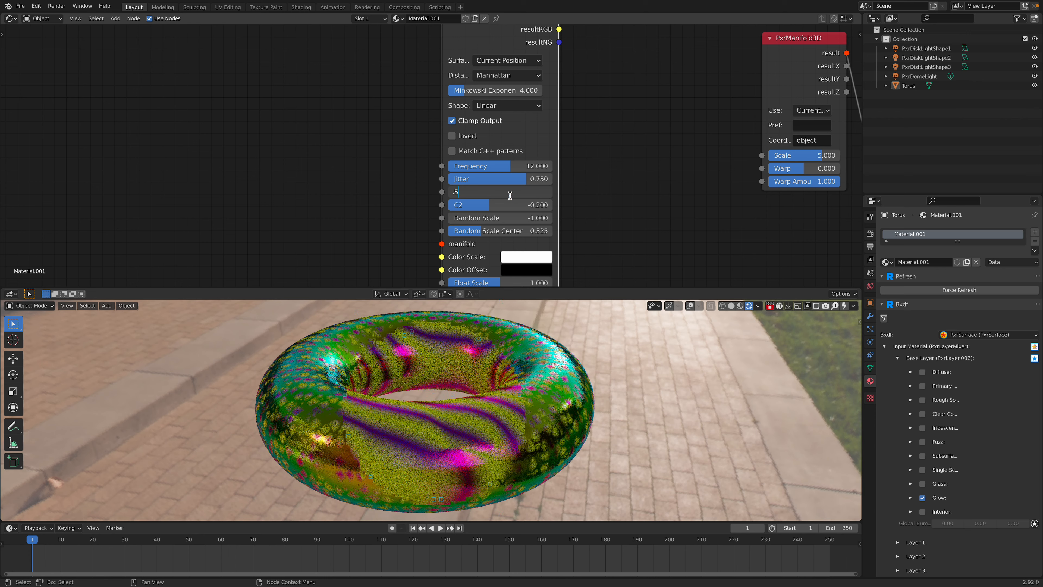
pyautogui.press('Return')
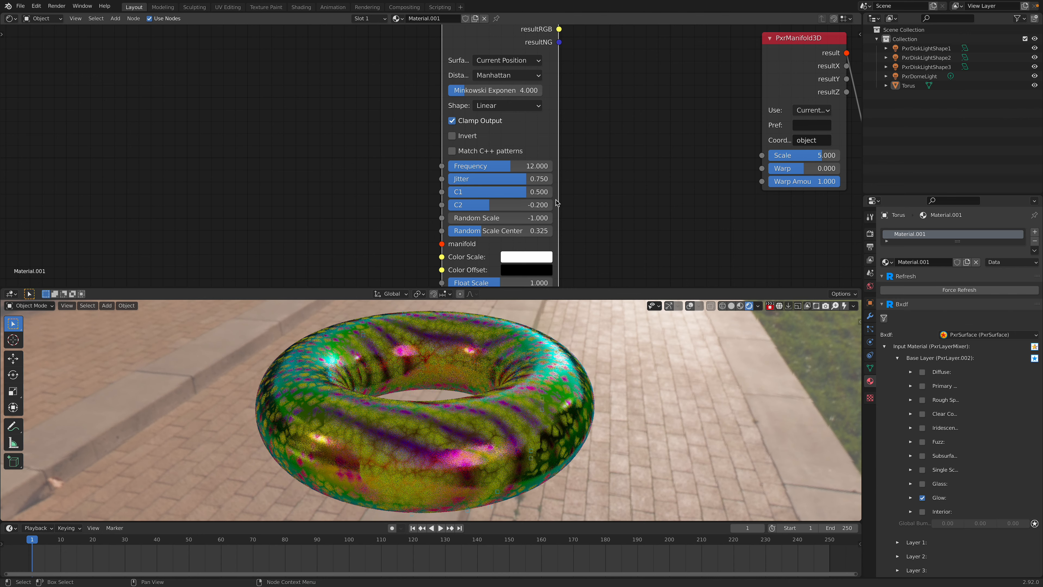
pyautogui.hotkey('ctrl', 'z')
pyautogui.hotkey('ctrl', 'z')
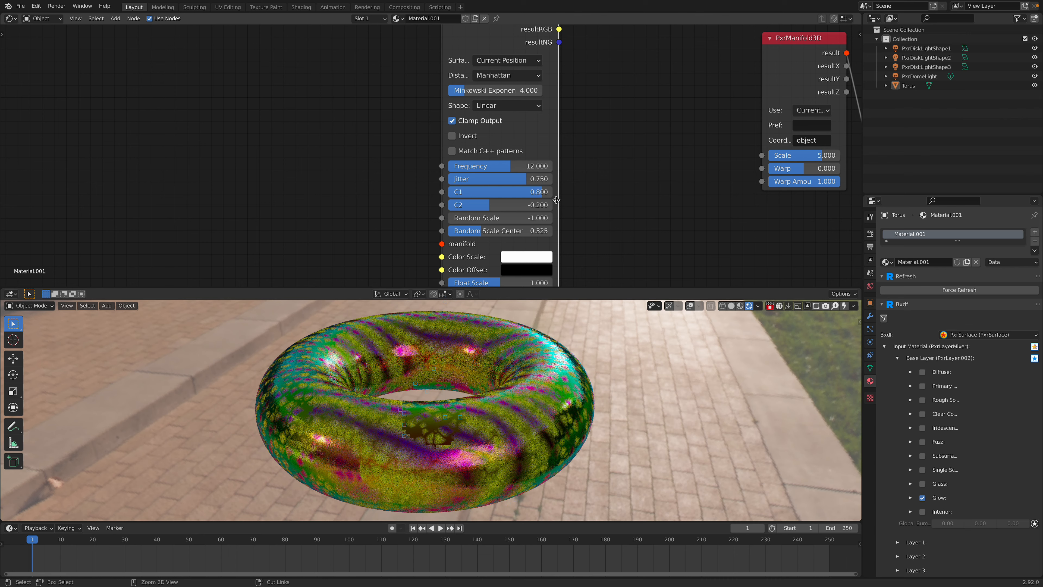
# Step: Try C2 values of -0.5 and -0.1 on the PxrWorley node, and undo both changes
pyautogui.click(536, 205)
pyautogui.write('-0.5')
pyautogui.press('Return')
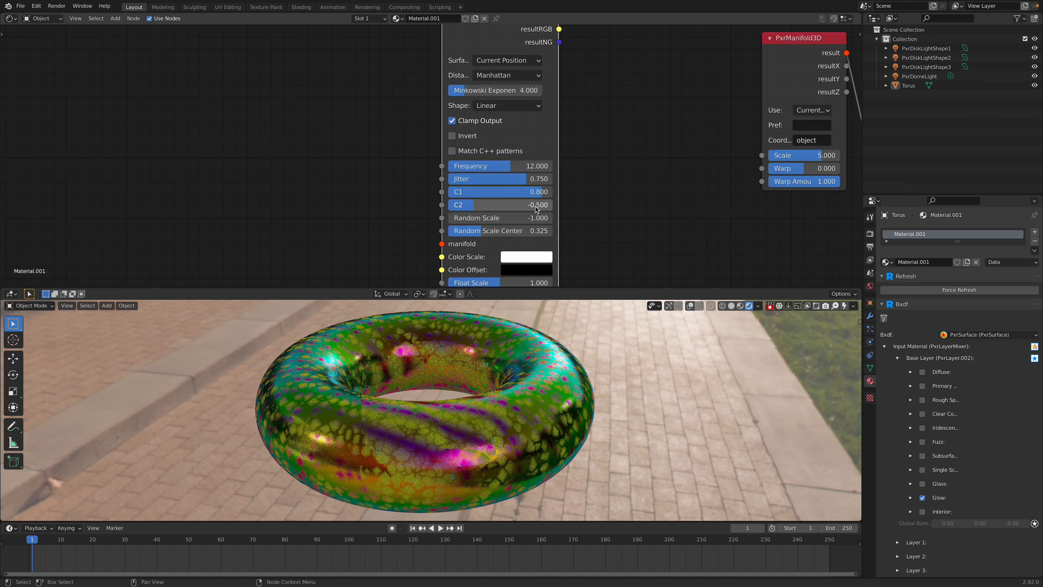
pyautogui.click(536, 205)
pyautogui.write('-0.1')
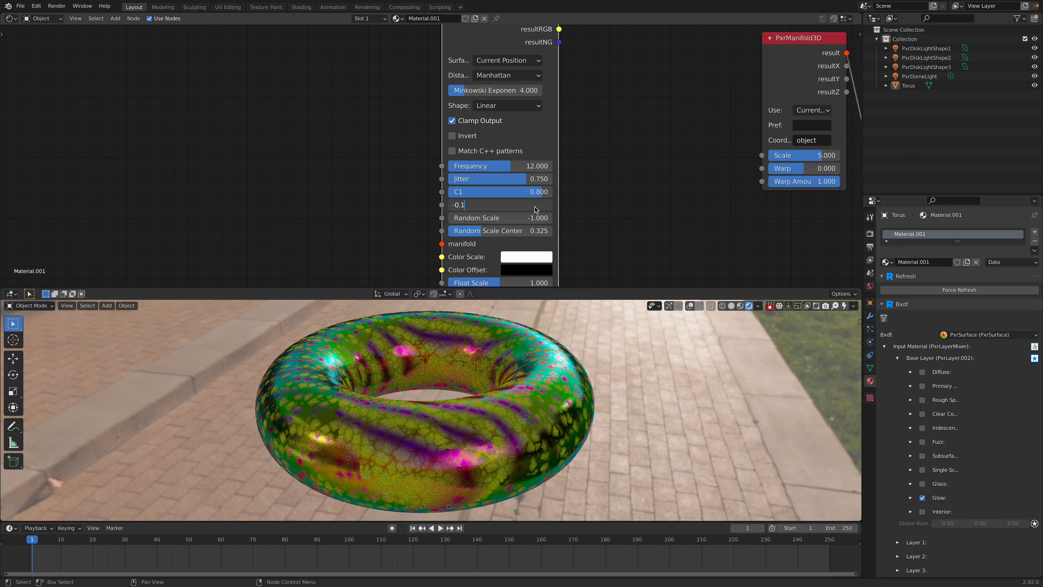
pyautogui.press('Return')
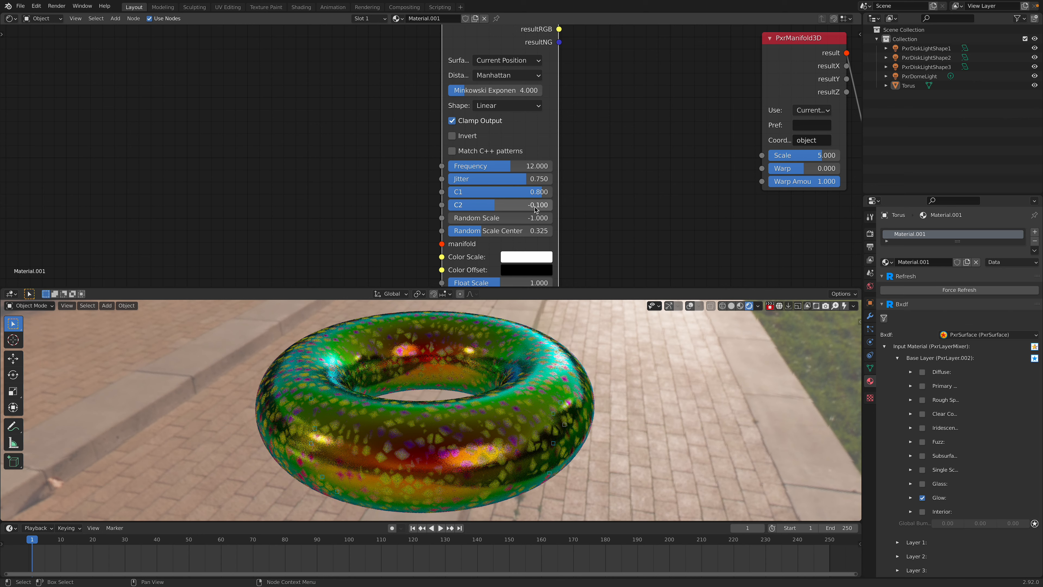
pyautogui.hotkey('ctrl', 'z')
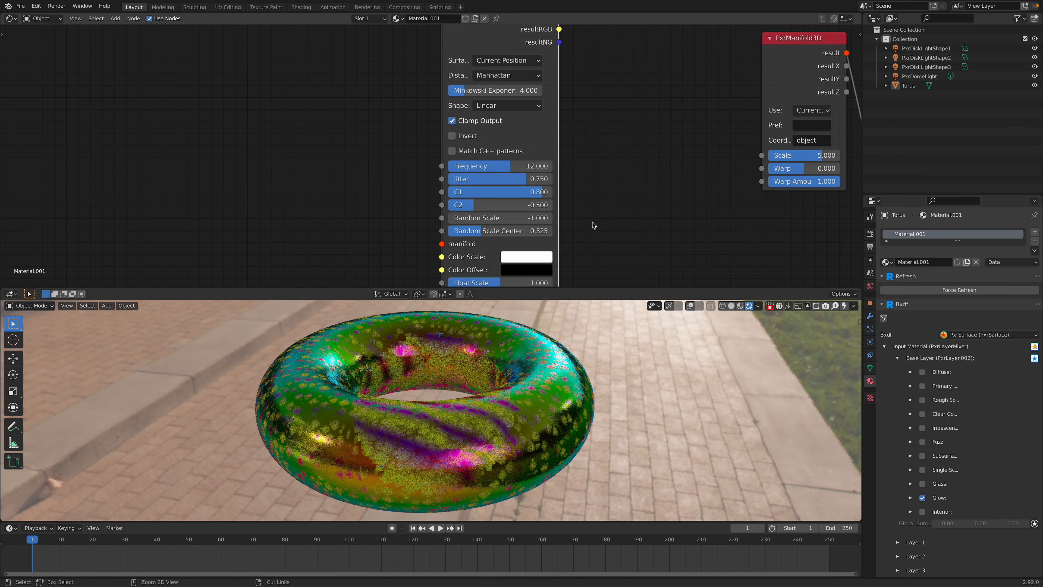
pyautogui.hotkey('ctrl', 'z')
# Step: Nudge the PxrWorley and PxrPhasorNoise nodes slightly upward in the node graph
pyautogui.moveTo(531, 265); pyautogui.dragTo(504, 249, button='middle')
pyautogui.scroll(-4, 506, 238)
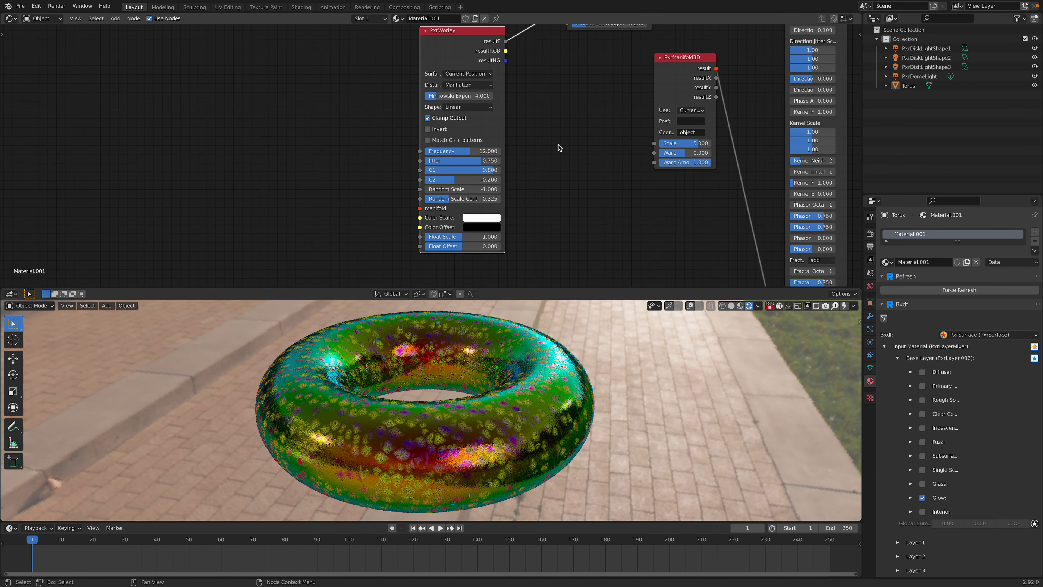
pyautogui.moveTo(559, 146); pyautogui.dragTo(496, 224, button='middle')
pyautogui.moveTo(393, 127)
pyautogui.mouseDown()
pyautogui.moveTo(403, 103)
pyautogui.moveTo(398, 115)
pyautogui.mouseUp()
pyautogui.moveTo(474, 230)
pyautogui.mouseDown(button='middle')
pyautogui.moveTo(487, 127)
pyautogui.moveTo(440, 237)
pyautogui.mouseUp(button='middle')
pyautogui.moveTo(538, 109); pyautogui.dragTo(468, 215, button='middle')
pyautogui.moveTo(544, 124); pyautogui.dragTo(446, 204, button='middle')
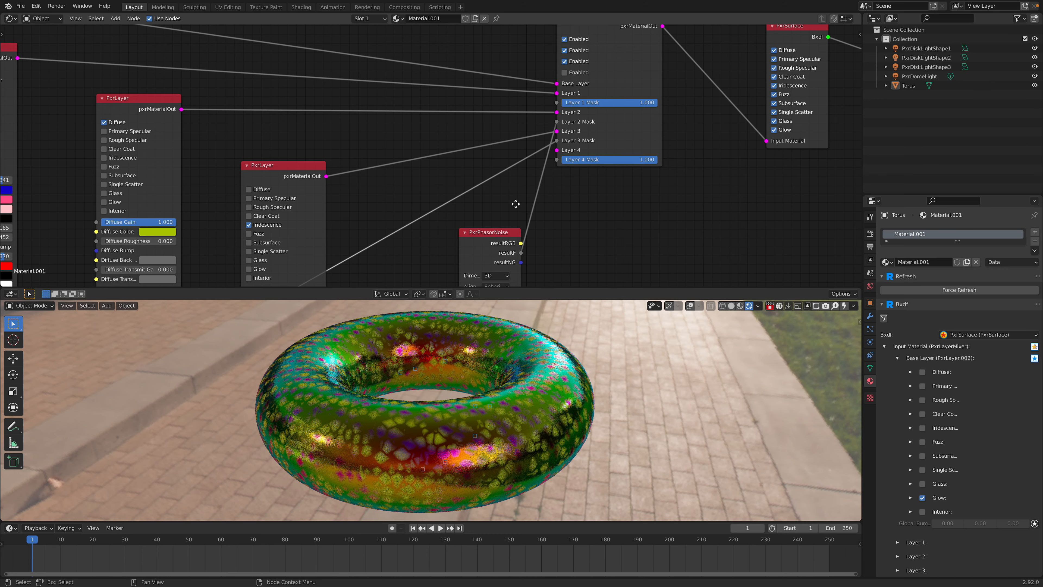
pyautogui.moveTo(530, 191); pyautogui.dragTo(511, 242, button='middle')
pyautogui.scroll(2, 589, 181)
pyautogui.moveTo(453, 271); pyautogui.dragTo(534, 121, button='middle')
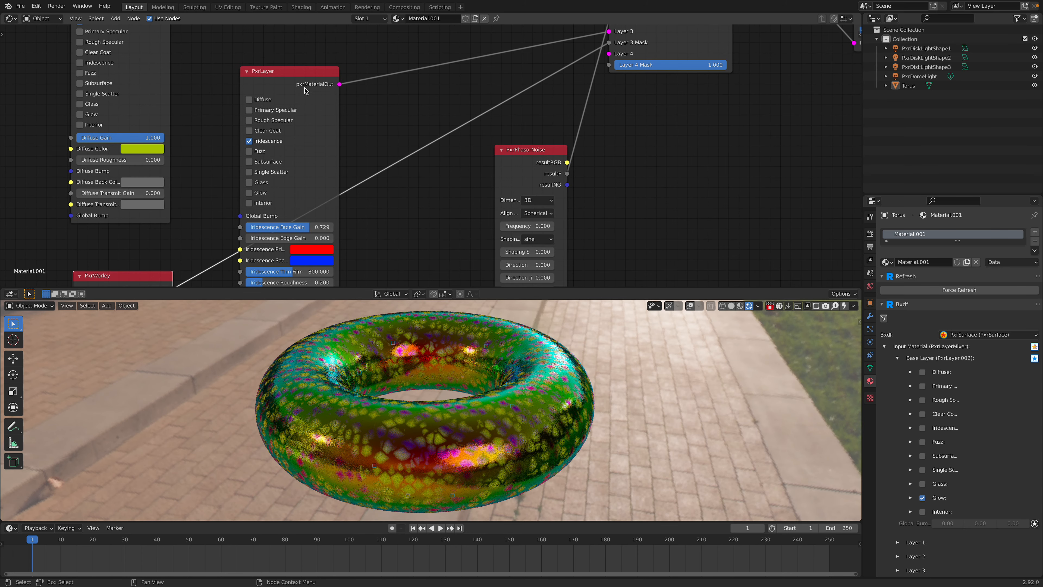
pyautogui.moveTo(535, 154); pyautogui.dragTo(526, 140)
# Step: Try a Frequency of 2 on the PxrPhasorNoise node and settle on a Frequency of 1
pyautogui.moveTo(531, 196); pyautogui.dragTo(540, 126, button='middle')
pyautogui.click(541, 127)
pyautogui.write('2')
pyautogui.press('Return')
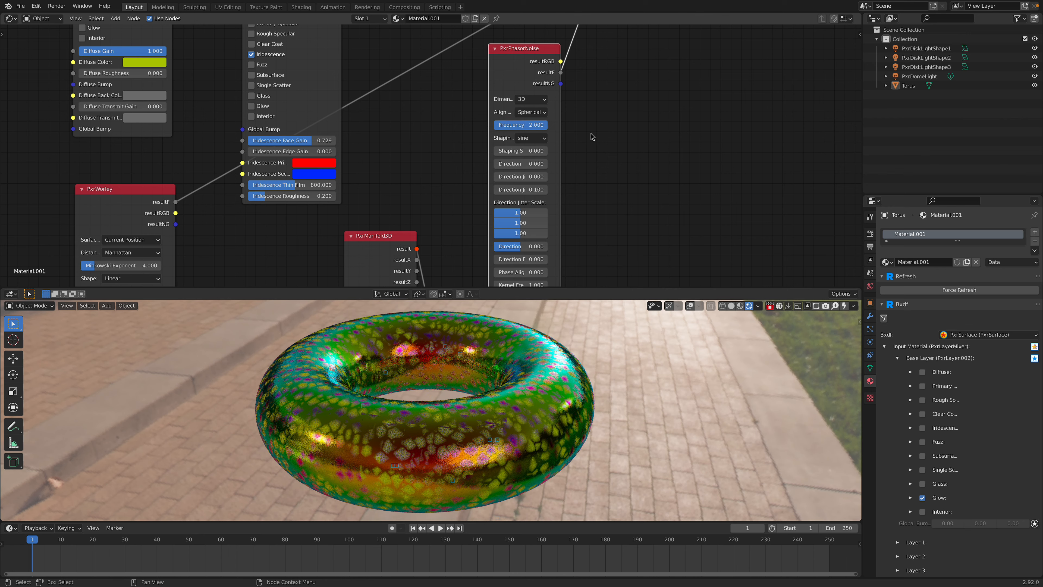
pyautogui.click(531, 128)
pyautogui.write('1')
pyautogui.press('Return')
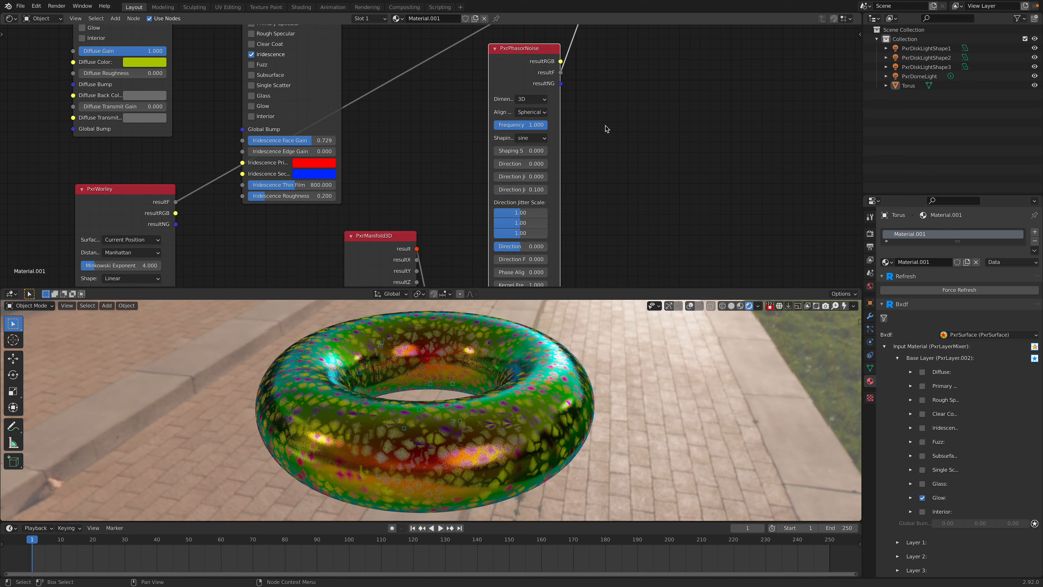
# Step: Save the layered torus scene and stop the interactive RenderMan rendering in the viewport
pyautogui.hotkey('ctrl', 's')
pyautogui.click(769, 305)
pyautogui.scroll(-4, 668, 124)
pyautogui.moveTo(668, 124); pyautogui.dragTo(626, 249, button='middle')
# Step: Open the recent file prman_procedural_texture_003.blend
pyautogui.click(21, 6)
pyautogui.moveTo(50, 36)
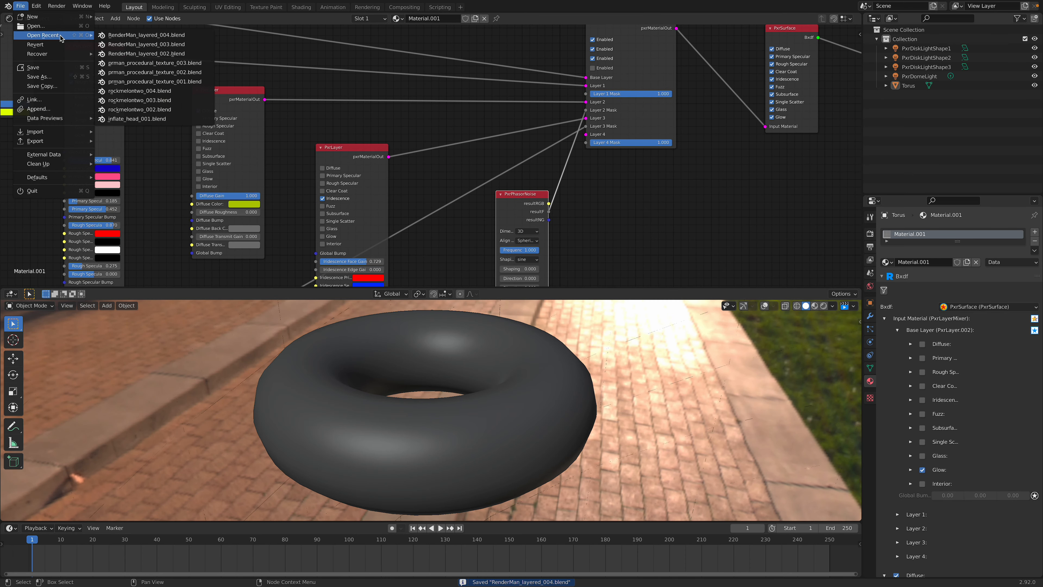
pyautogui.click(147, 60)
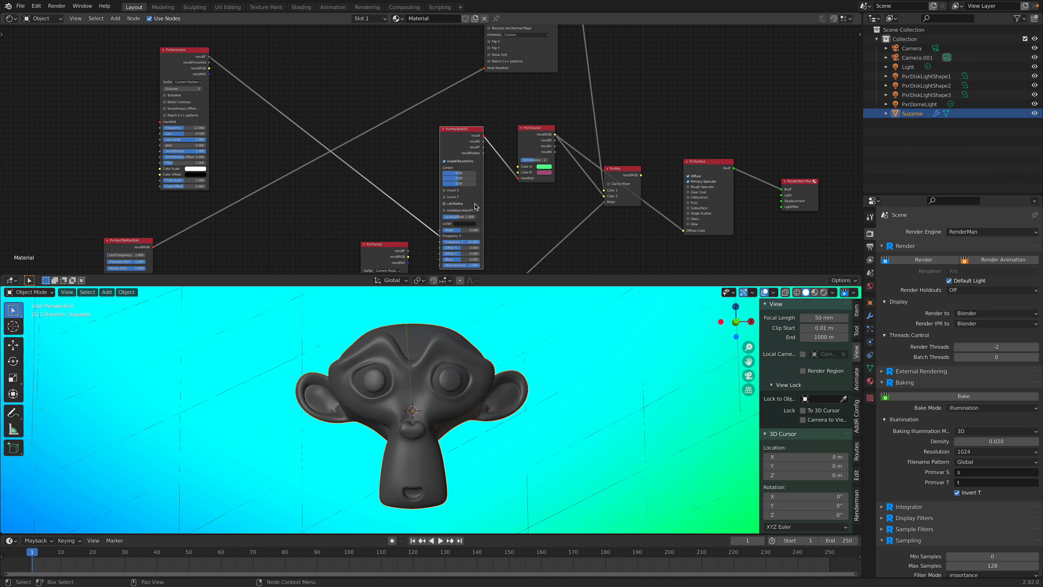
# Step: Rearrange the PxrSurface, RenderMan output and PxrMix nodes of the Suzanne material to space them apart
pyautogui.moveTo(583, 318)
pyautogui.mouseDown(button='middle')
pyautogui.moveTo(547, 337)
pyautogui.moveTo(580, 306)
pyautogui.mouseUp(button='middle')
pyautogui.moveTo(605, 151); pyautogui.dragTo(395, 167, button='middle')
pyautogui.scroll(3, 395, 167)
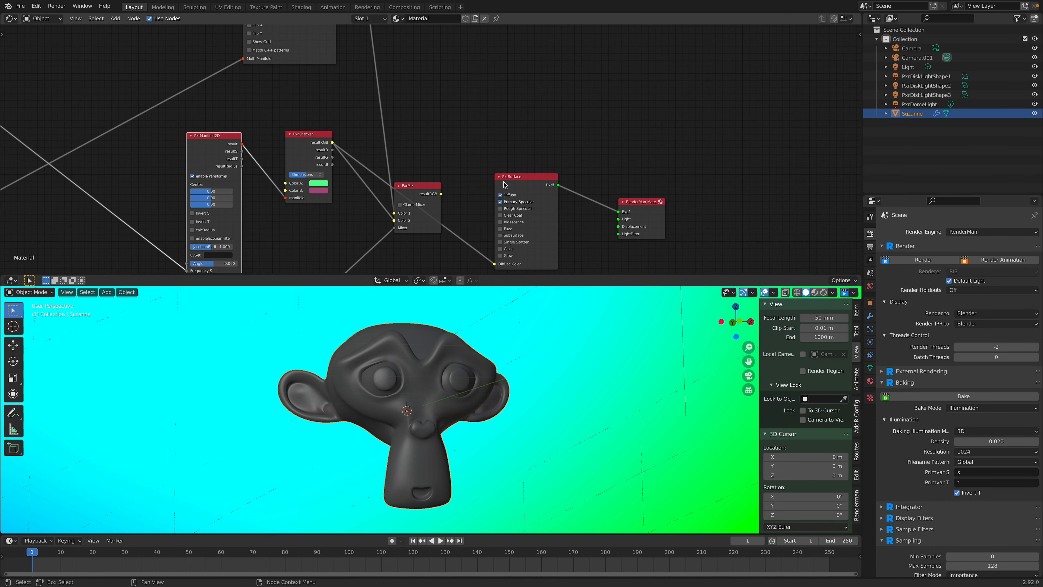
pyautogui.moveTo(515, 180); pyautogui.dragTo(527, 98)
pyautogui.moveTo(652, 202); pyautogui.dragTo(664, 59)
pyautogui.moveTo(546, 99); pyautogui.dragTo(520, 34)
pyautogui.moveTo(426, 185); pyautogui.dragTo(431, 170)
pyautogui.moveTo(442, 150); pyautogui.dragTo(506, 197, button='middle')
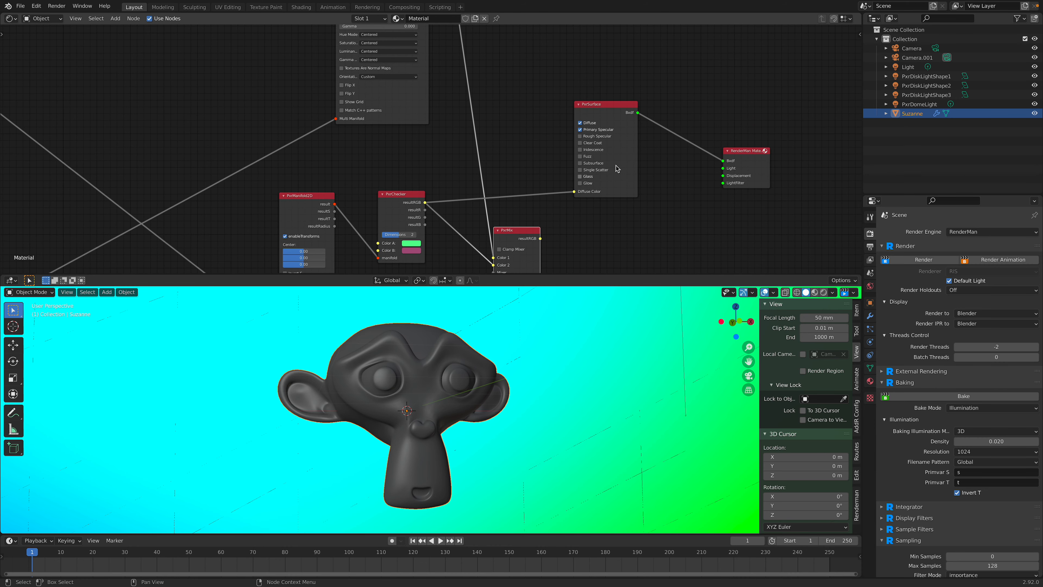
# Step: Enable the Rough Specular, Clear Coat, Iridescence, Fuzz, Subsurface, Single Scatter and Glass lobes on PxrSurface and unhide its unused sockets
pyautogui.click(614, 176)
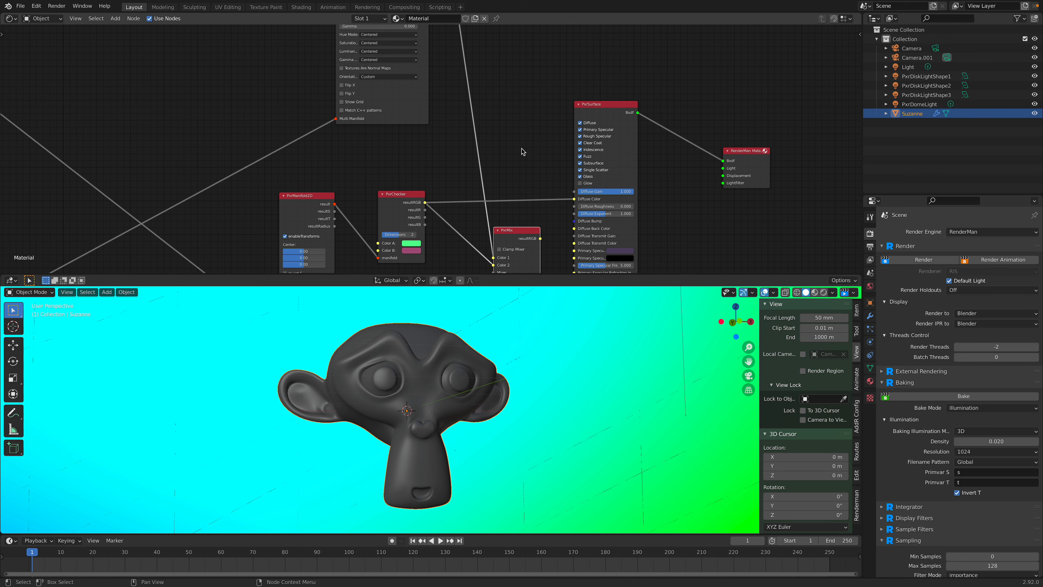
pyautogui.scroll(-1, 522, 152)
pyautogui.click(568, 118)
pyautogui.hotkey('ctrl', 'h')
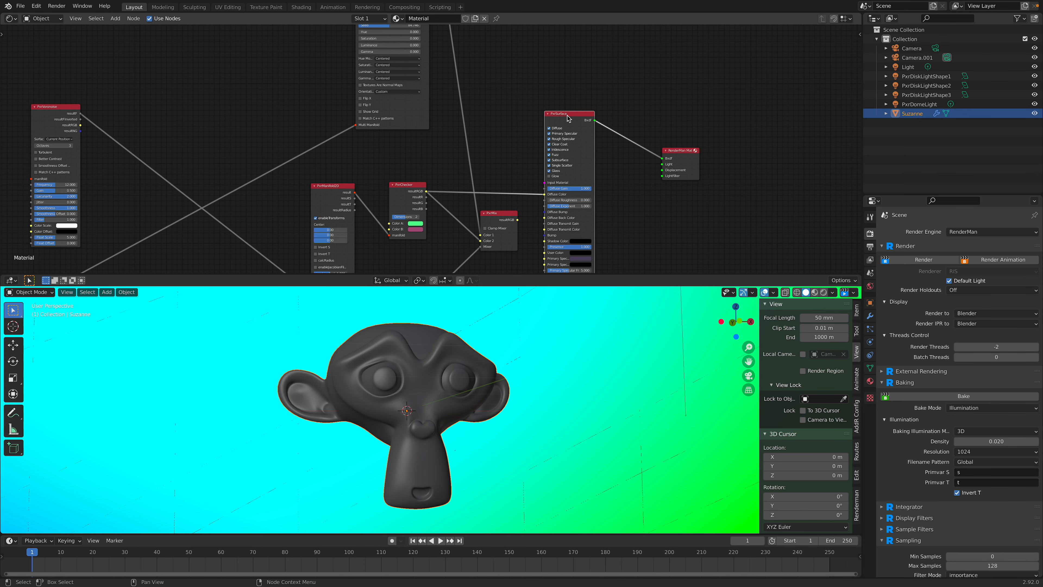
# Step: Add a RenderMan PxrDirt geometry pattern node and place it beside the PxrSurface node
pyautogui.moveTo(665, 125); pyautogui.dragTo(548, 111, button='middle')
pyautogui.hotkey('shift', 'a')
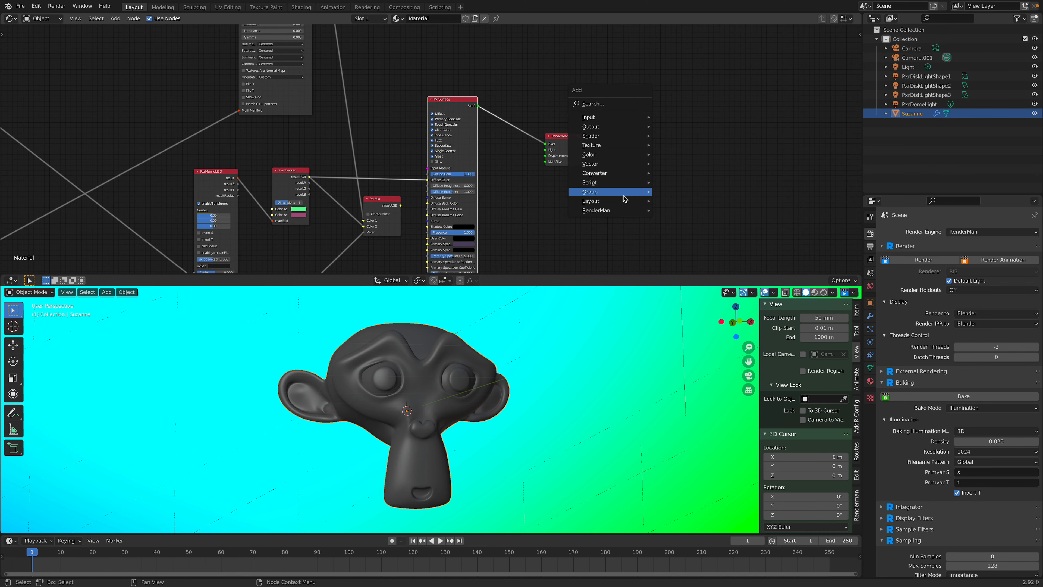
pyautogui.moveTo(624, 209)
pyautogui.moveTo(696, 231)
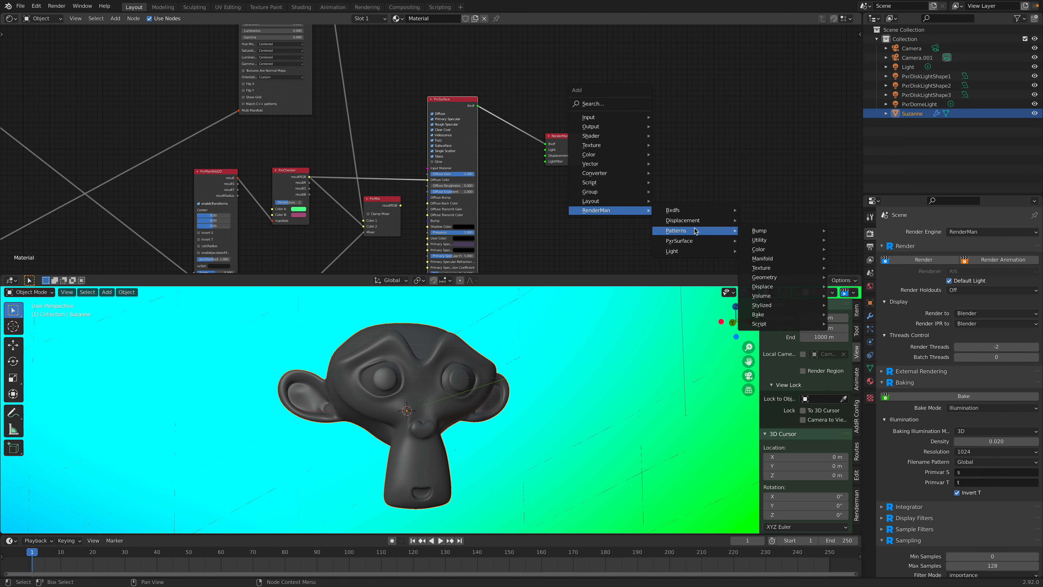
pyautogui.moveTo(787, 273)
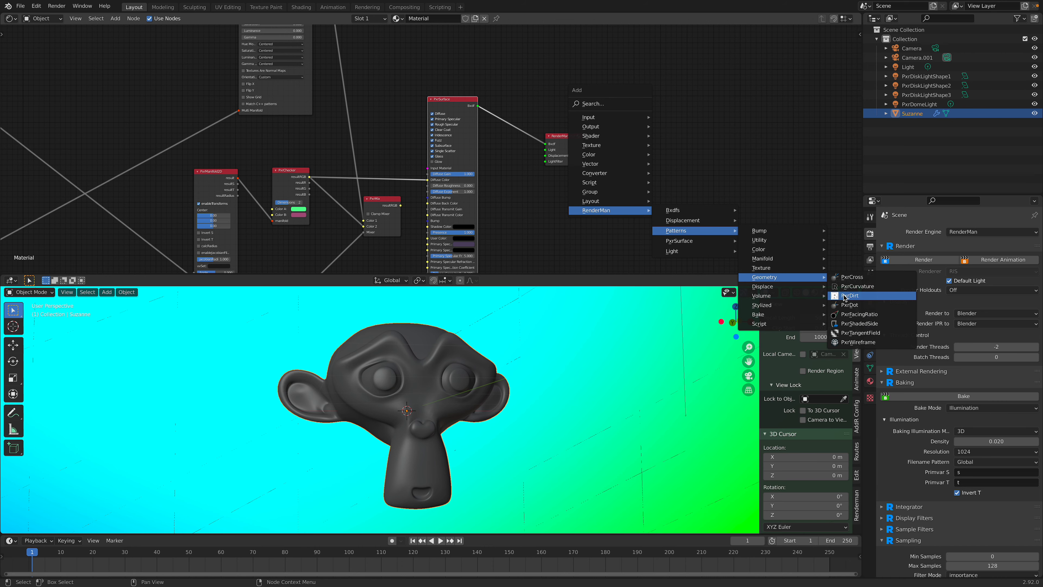
pyautogui.click(847, 296)
pyautogui.moveTo(585, 127); pyautogui.dragTo(607, 159, button='middle')
pyautogui.moveTo(489, 137); pyautogui.dragTo(523, 144)
# Step: Connect the PxrDirt resultRGB output to PxrSurface's Diffuse Color and start the interactive RenderMan rendering in the viewport
pyautogui.moveTo(662, 142); pyautogui.dragTo(437, 72)
pyautogui.scroll(2, 496, 145)
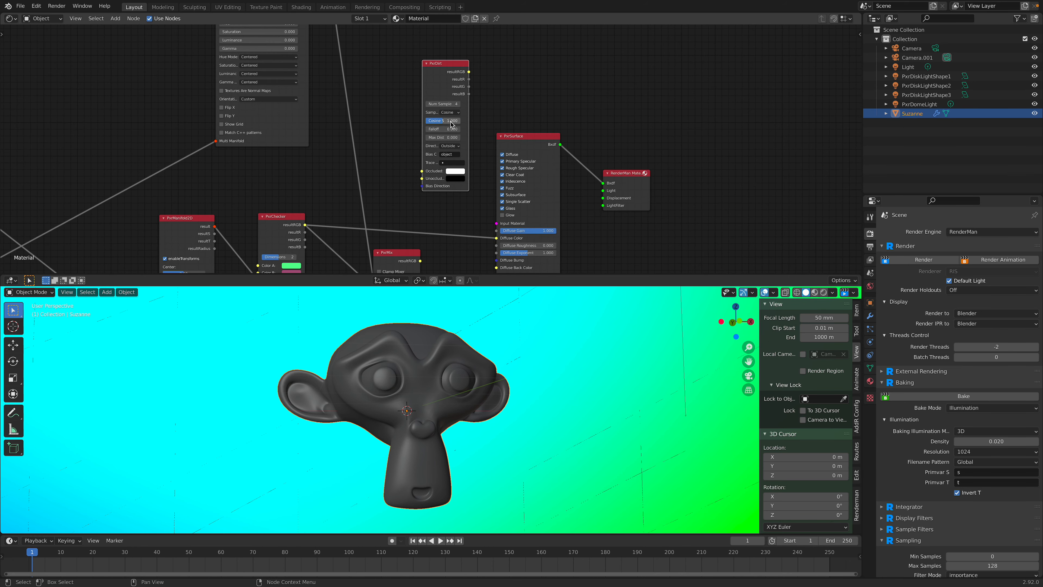
pyautogui.moveTo(540, 140); pyautogui.dragTo(547, 73)
pyautogui.moveTo(472, 67); pyautogui.dragTo(515, 186)
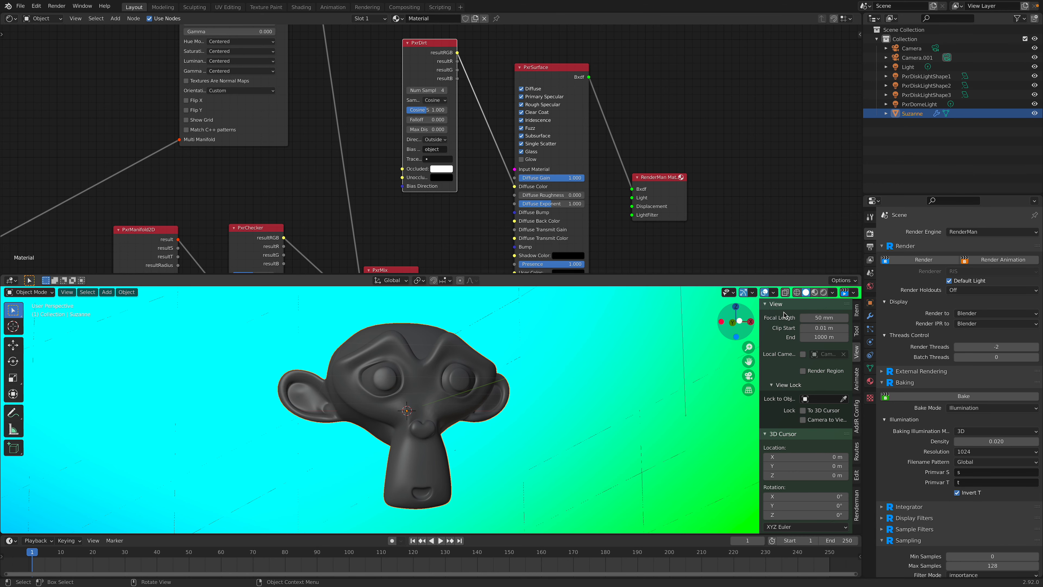
pyautogui.click(823, 292)
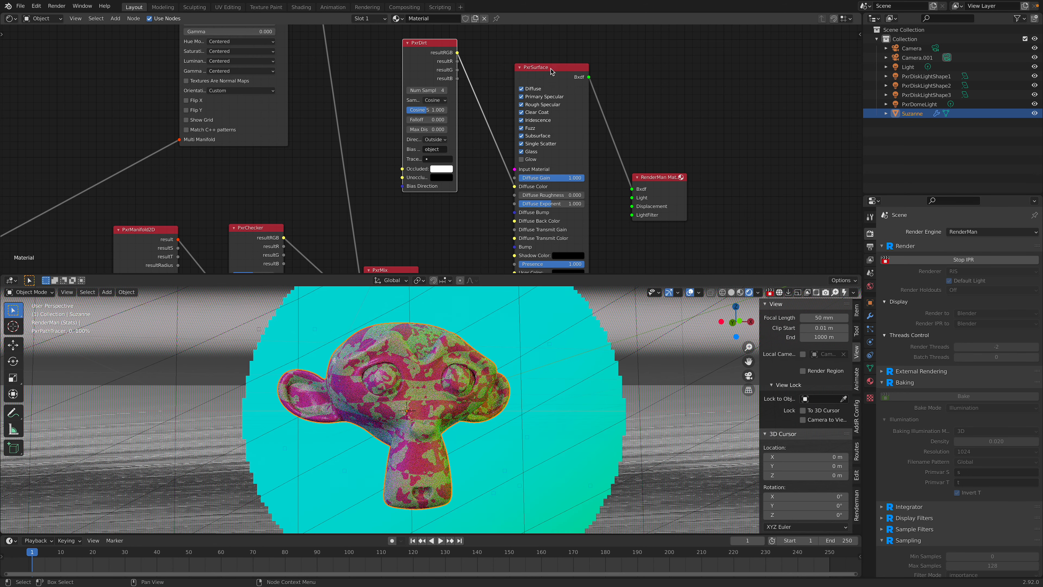
# Step: Disable the Fuzz, Subsurface and Single Scatter lobes on PxrSurface and rearrange the surface, PxrDirt and RenderMan output nodes
pyautogui.moveTo(550, 69); pyautogui.dragTo(549, 39)
pyautogui.moveTo(436, 56); pyautogui.dragTo(440, 102)
pyautogui.scroll(-5, 440, 100)
pyautogui.moveTo(476, 59); pyautogui.dragTo(505, 84, button='middle')
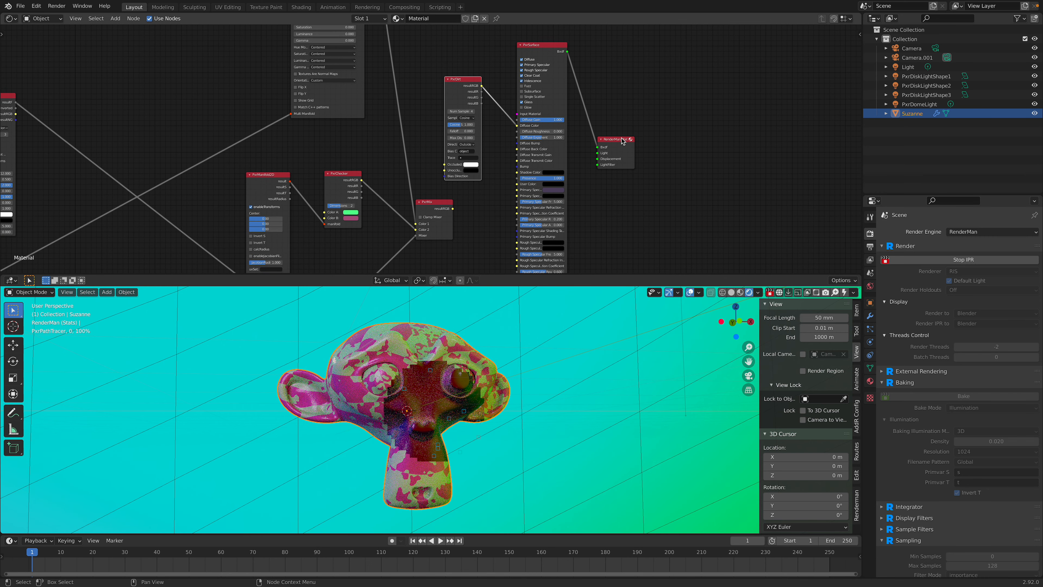
pyautogui.moveTo(625, 140); pyautogui.dragTo(631, 110)
pyautogui.scroll(1, 559, 122)
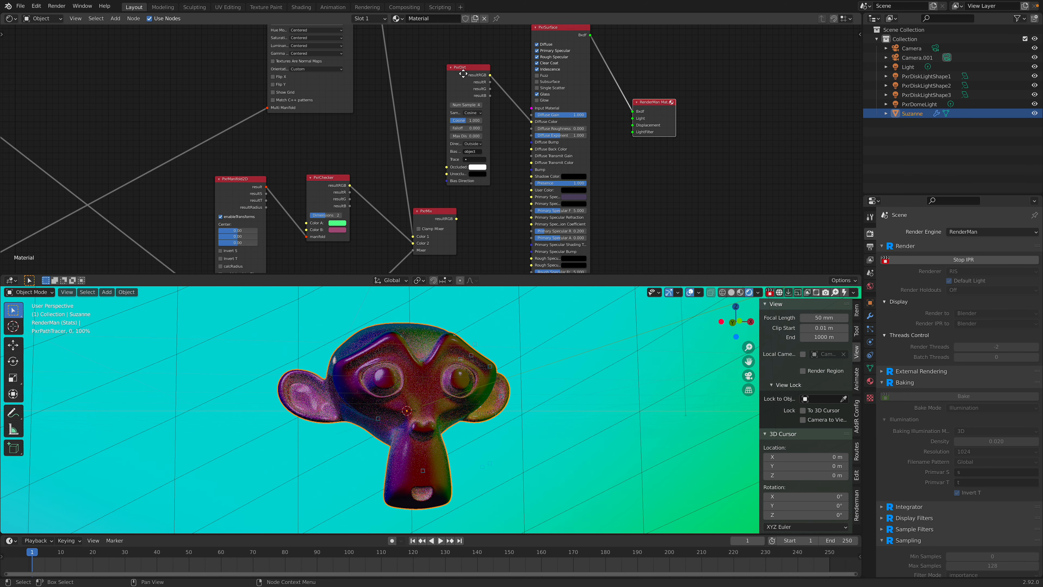
# Step: Widen the PxrDirt node and set its Cosine Spread to 0.4
pyautogui.scroll(1, 477, 116)
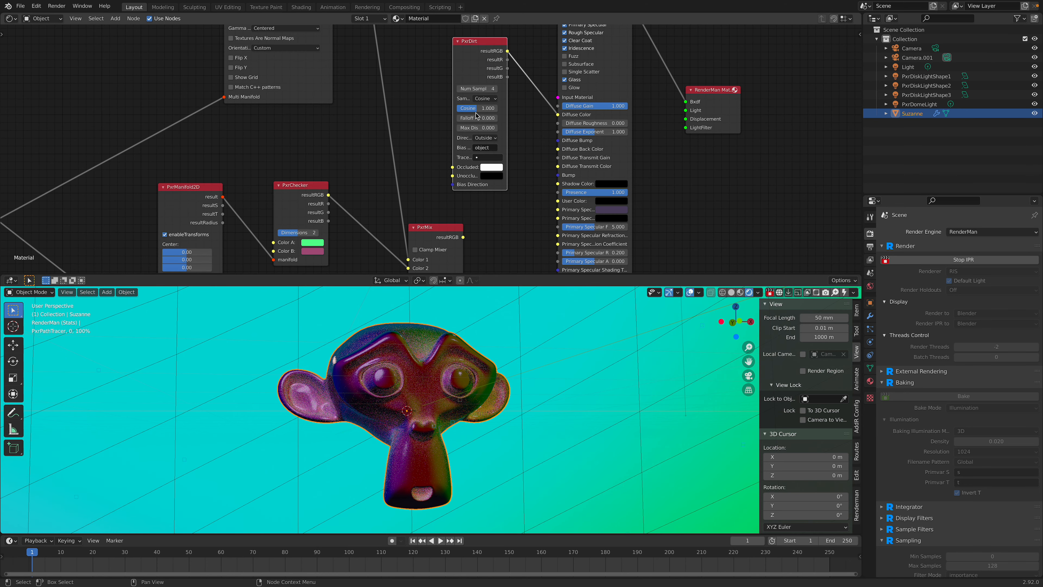
pyautogui.moveTo(453, 84); pyautogui.dragTo(416, 85)
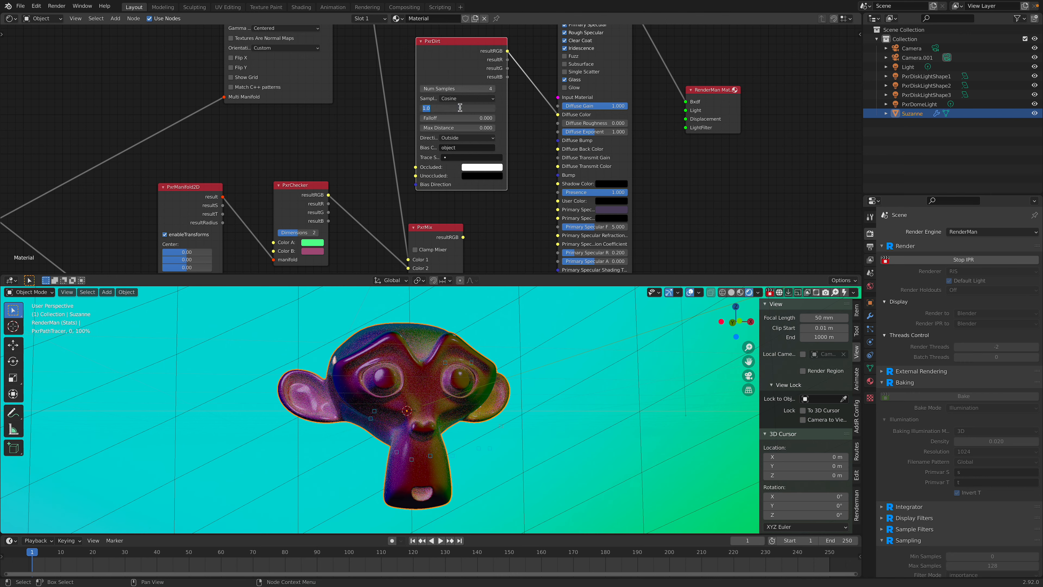
pyautogui.write('0.4')
pyautogui.press('Return')
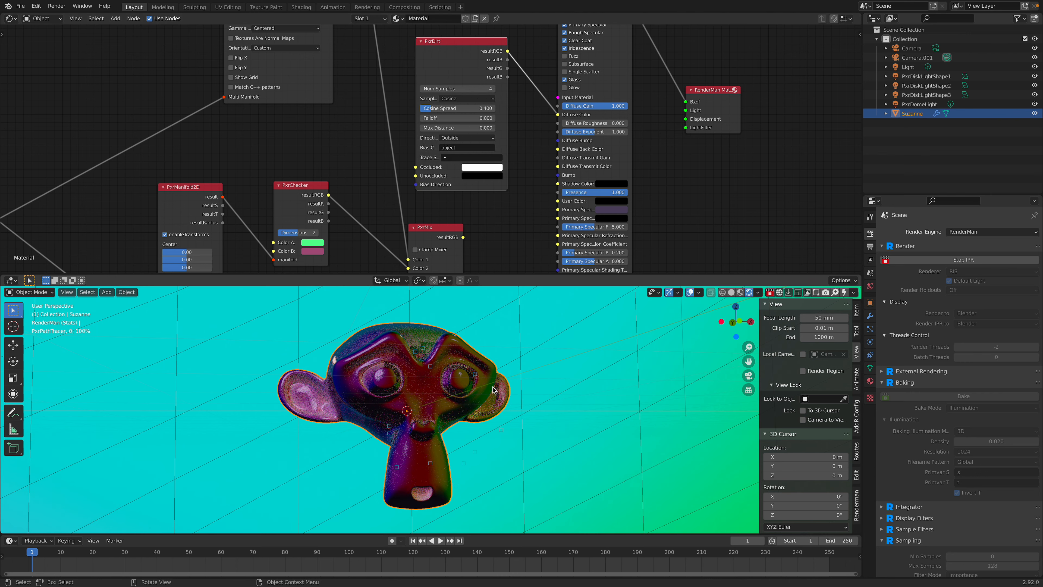
# Step: Delete the PxrDomeLight from the scene and reselect Suzanne
pyautogui.rightClick(566, 372)
pyautogui.moveTo(567, 372)
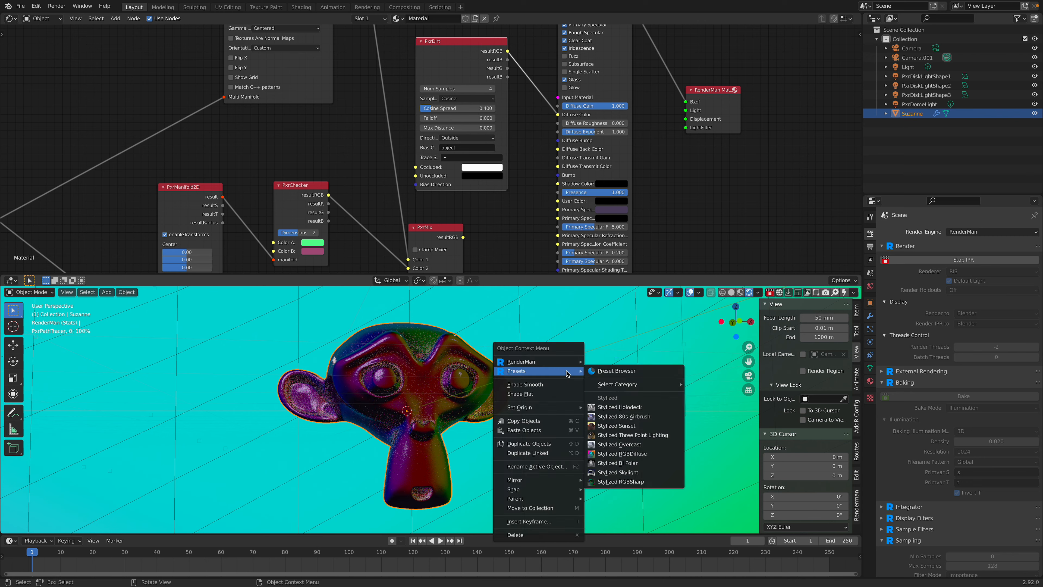
pyautogui.click(919, 104)
pyautogui.rightClick(927, 107)
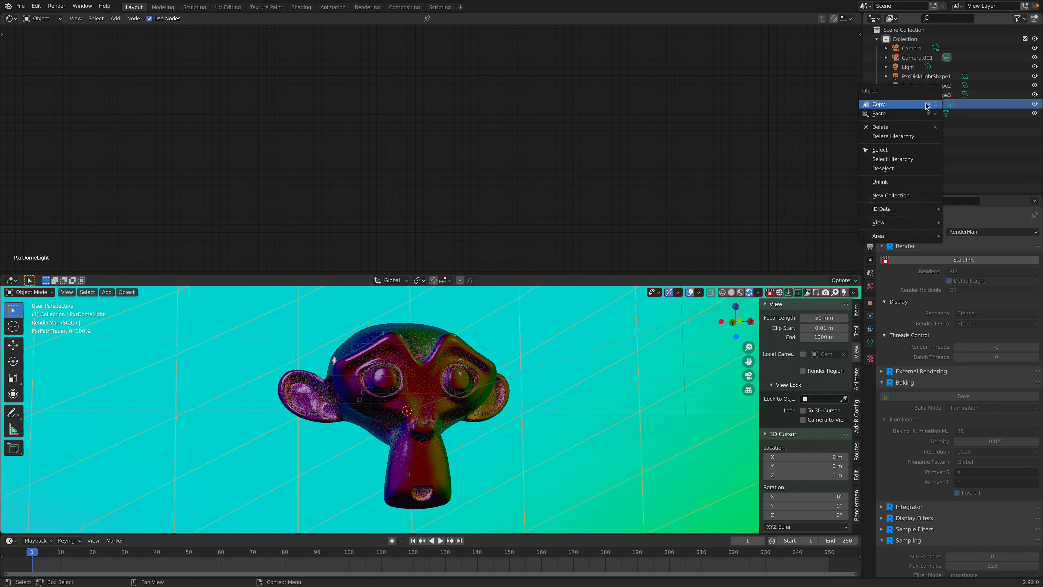
pyautogui.click(880, 126)
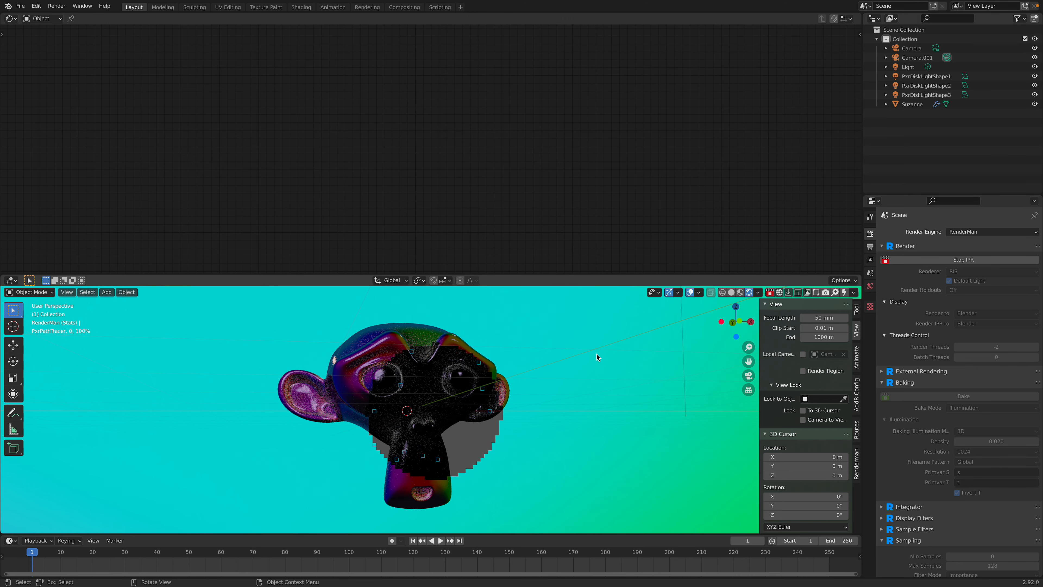
pyautogui.click(444, 377)
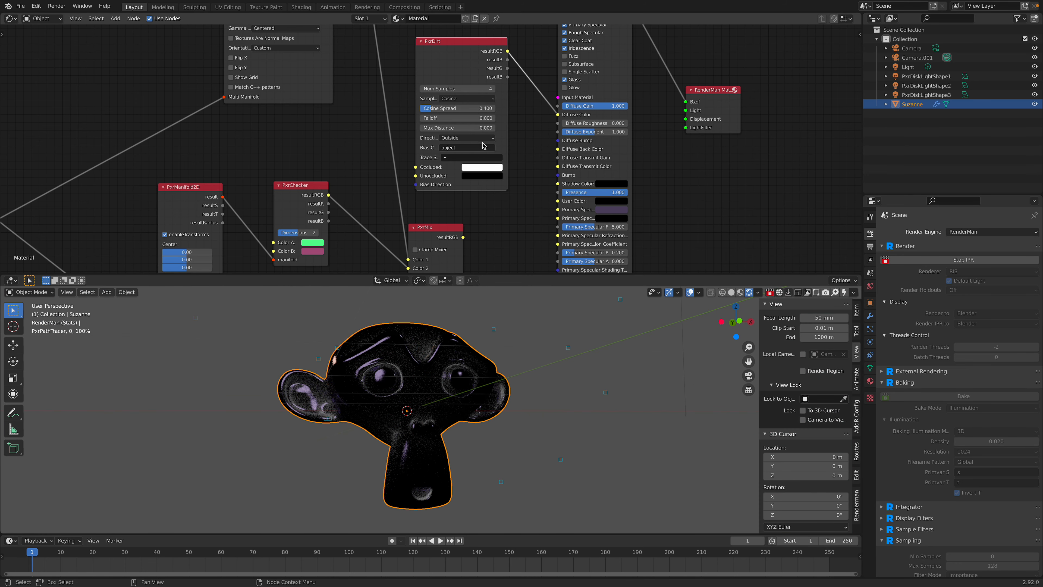
# Step: Insert an Invert node between PxrDirt and PxrSurface's Diffuse Color
pyautogui.hotkey('shift', 'a')
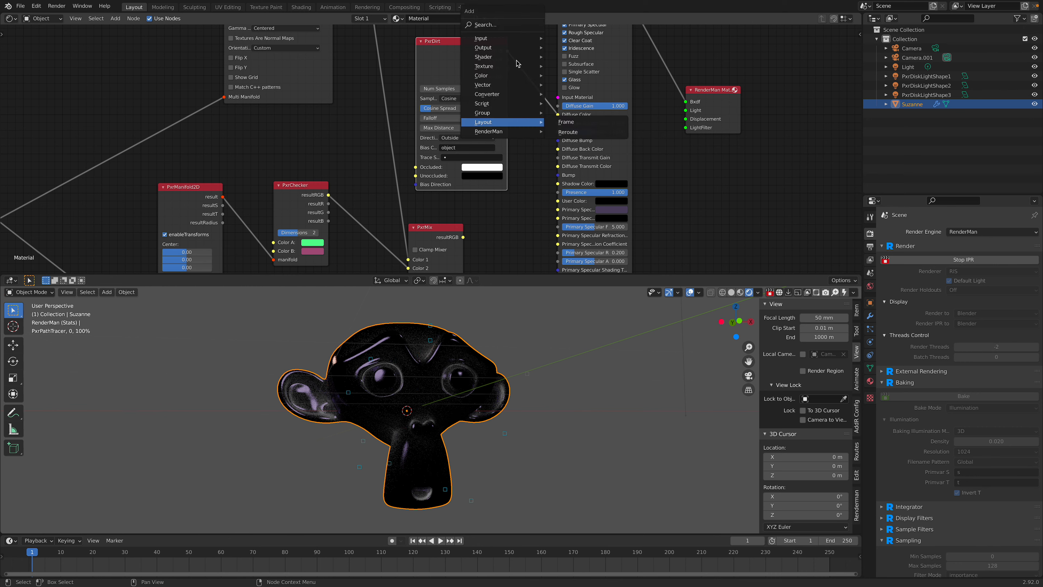
pyautogui.click(513, 30)
pyautogui.write('inv')
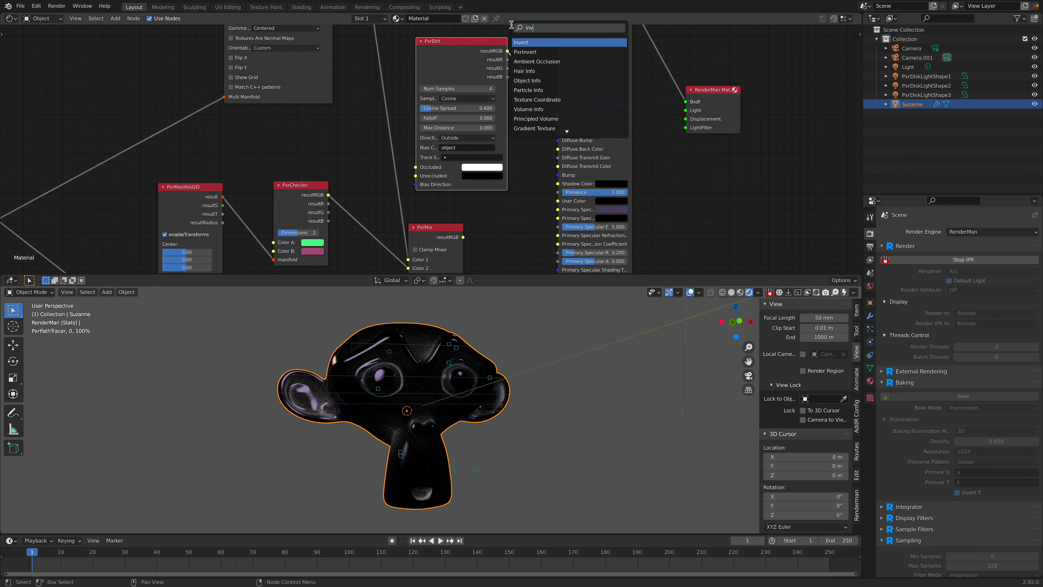
pyautogui.click(525, 42)
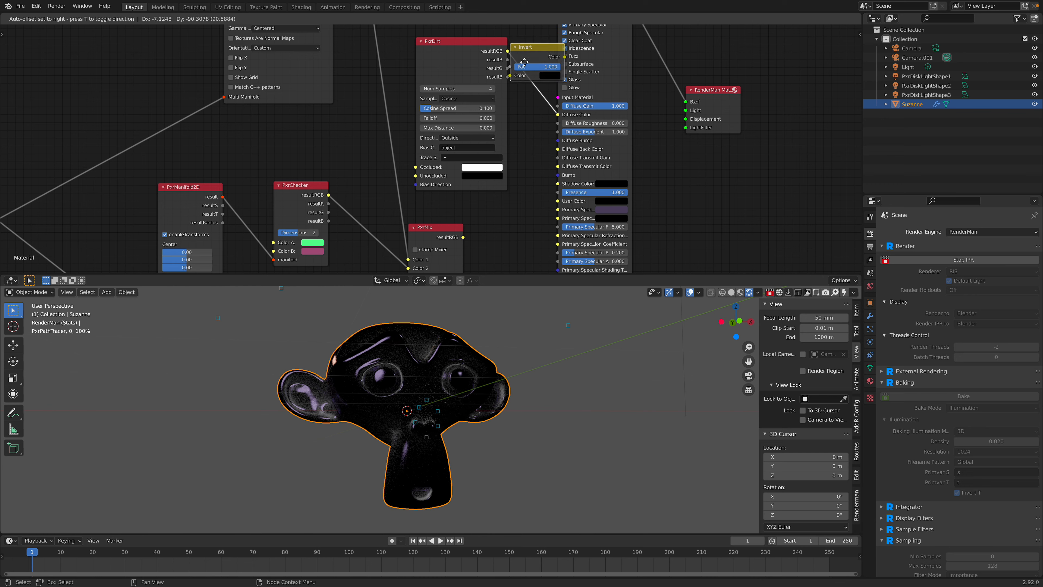
pyautogui.click(557, 61)
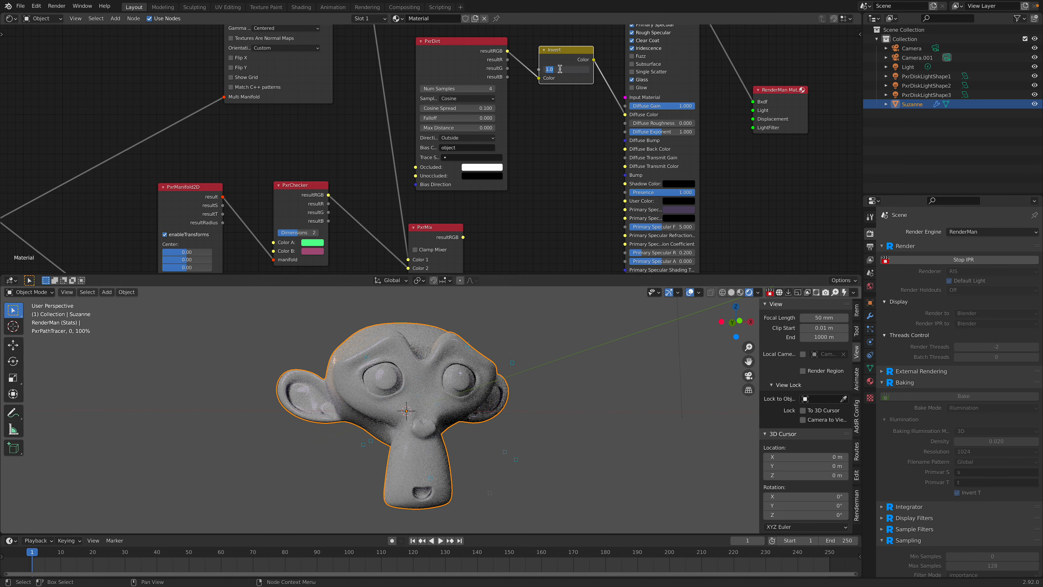
# Step: Set the Invert node's Fac to 0.5, then bypass it by connecting PxrDirt's resultRGB directly to Diffuse Color
pyautogui.write('0.5')
pyautogui.press('Return')
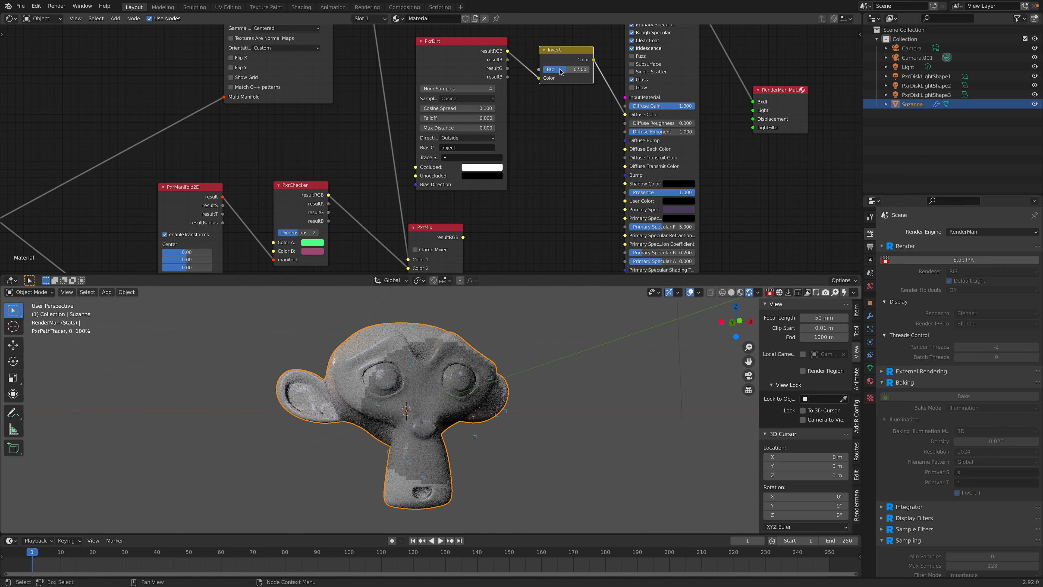
pyautogui.moveTo(508, 50); pyautogui.dragTo(625, 115)
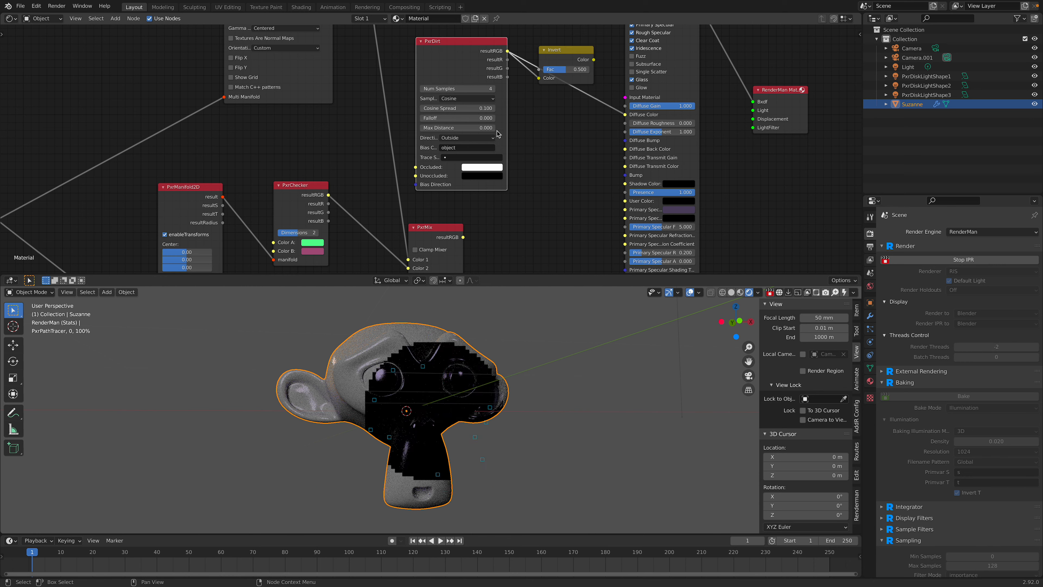
# Step: Try a Cosine Spread of 1 on the PxrDirt node and settle on 3
pyautogui.click(475, 109)
pyautogui.write('1')
pyautogui.press('Return')
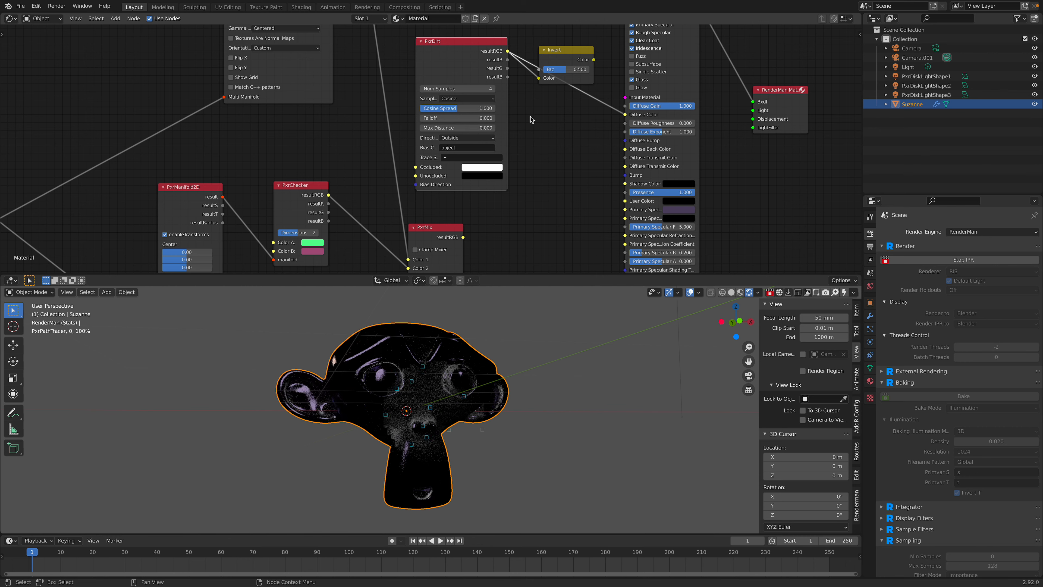
pyautogui.click(478, 110)
pyautogui.write('3')
pyautogui.press('Return')
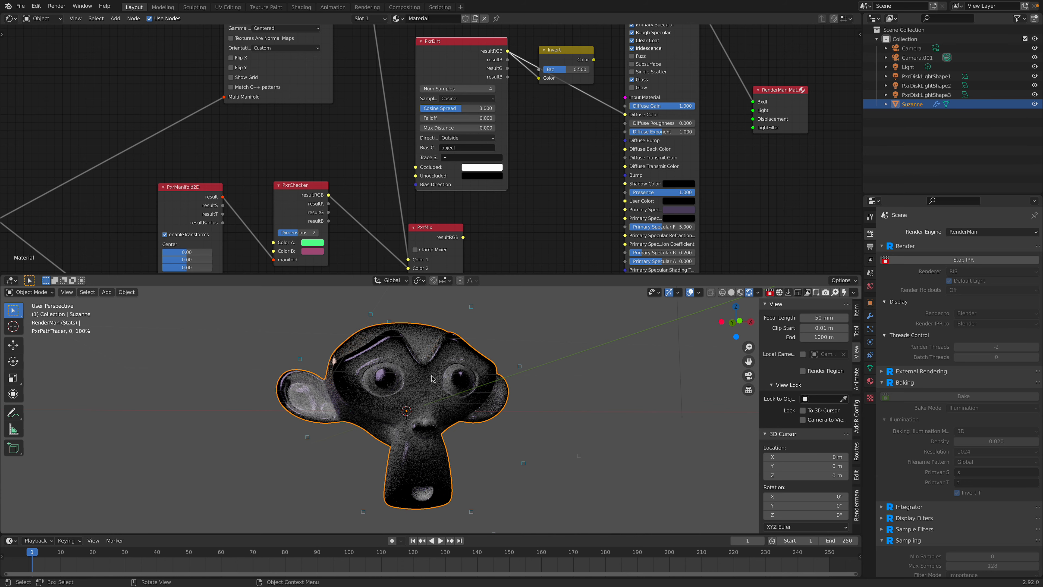
# Step: Move the PxrChecker node up slightly and bring the PxrPhasorNoise node close to the PxrMix node
pyautogui.moveTo(338, 158); pyautogui.dragTo(373, 119, button='middle')
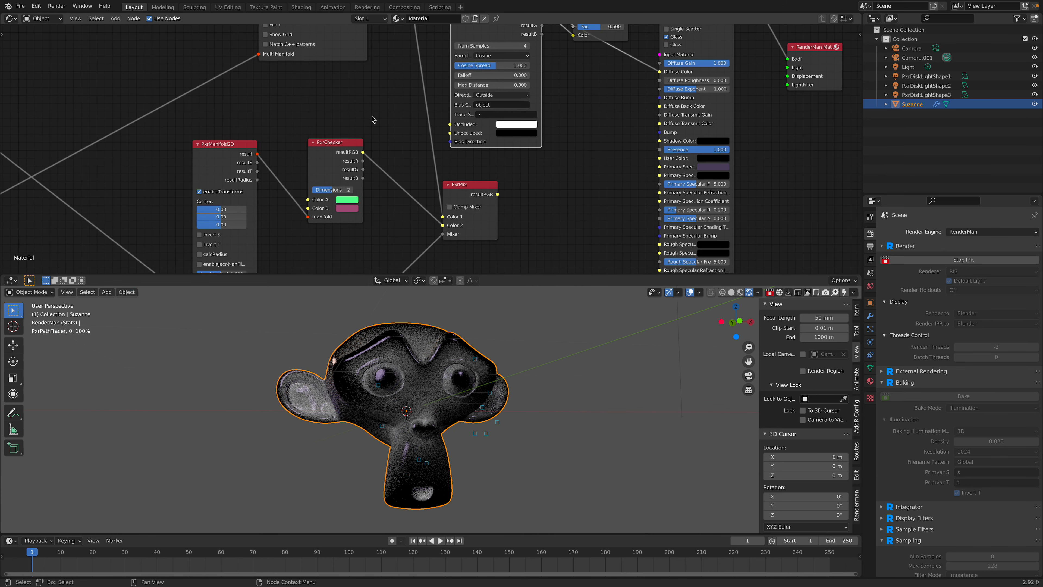
pyautogui.moveTo(348, 144); pyautogui.dragTo(341, 132)
pyautogui.scroll(-4, 343, 141)
pyautogui.moveTo(349, 168); pyautogui.dragTo(376, 78, button='middle')
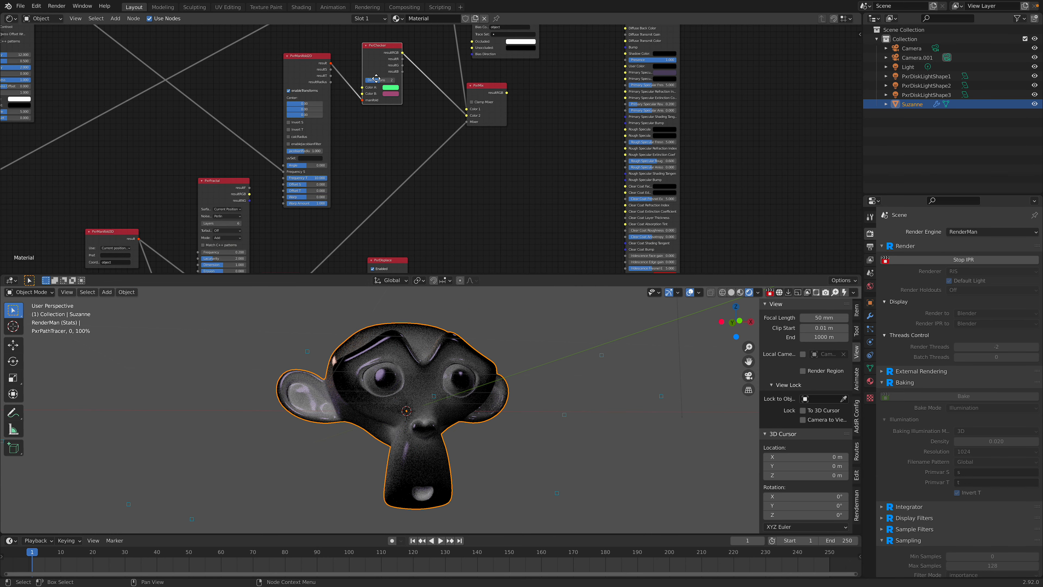
pyautogui.scroll(-6, 382, 152)
pyautogui.moveTo(379, 174); pyautogui.dragTo(384, 157, button='middle')
pyautogui.scroll(3, 372, 176)
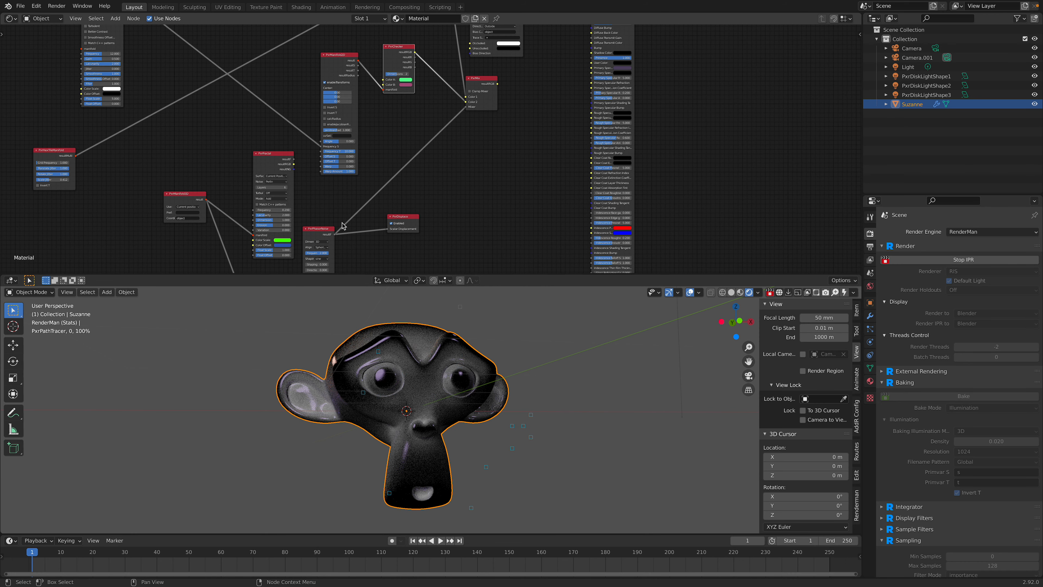
pyautogui.moveTo(324, 232); pyautogui.dragTo(441, 125)
pyautogui.moveTo(440, 125); pyautogui.dragTo(344, 215, button='middle')
pyautogui.moveTo(348, 220); pyautogui.dragTo(336, 209)
pyautogui.scroll(3, 348, 212)
pyautogui.moveTo(353, 214); pyautogui.dragTo(321, 252, button='middle')
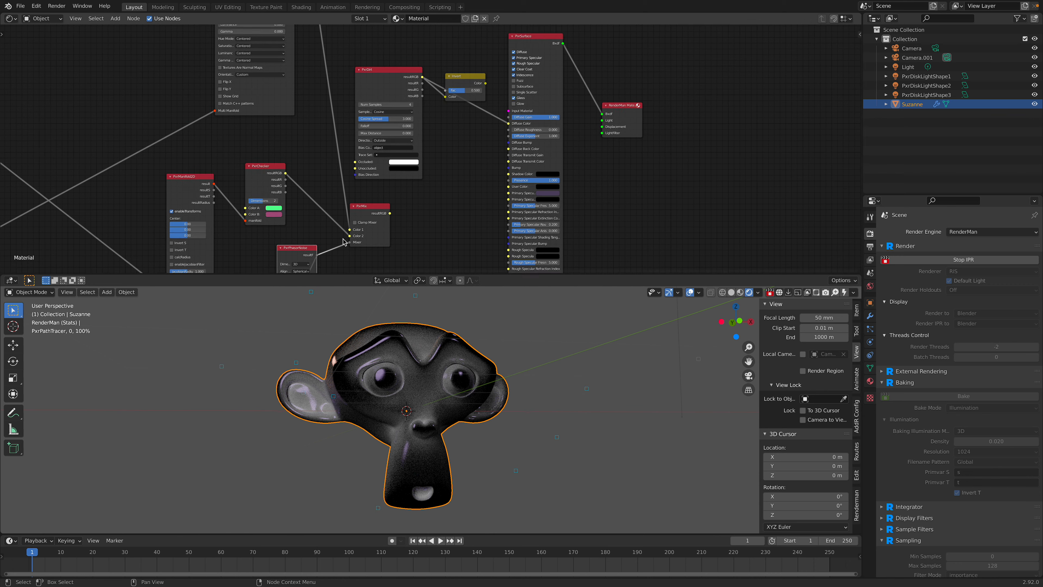
# Step: Connect the PxrPhasorNoise result to the Invert node's Fac input
pyautogui.moveTo(316, 255); pyautogui.dragTo(403, 142)
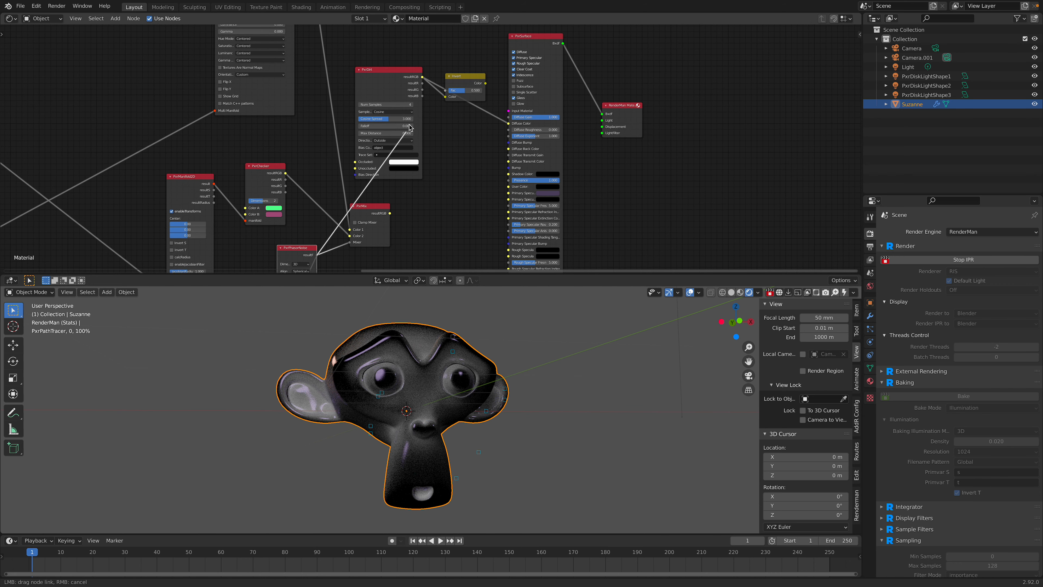
pyautogui.moveTo(437, 101); pyautogui.dragTo(444, 89)
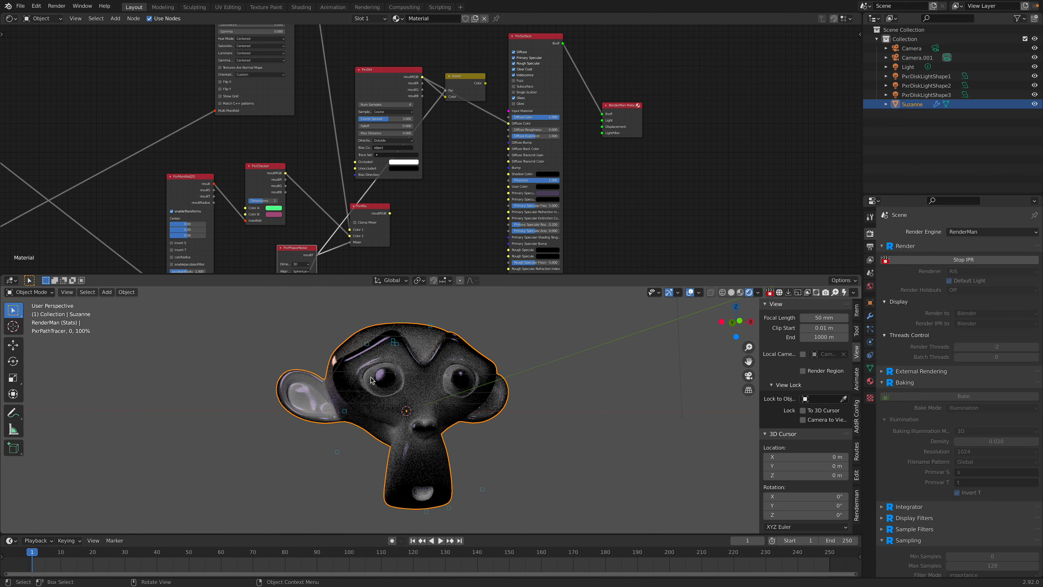
# Step: Move the Invert node lower and route PxrDirt and PxrPhasorNoise through it into PxrSurface's Diffuse Color
pyautogui.moveTo(397, 229); pyautogui.dragTo(426, 123, button='middle')
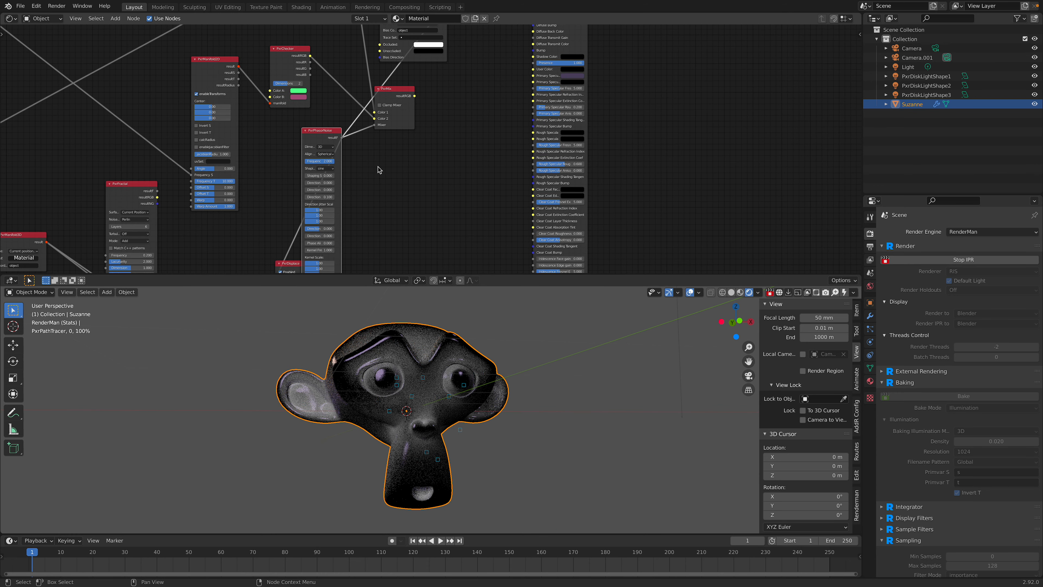
pyautogui.moveTo(340, 181); pyautogui.dragTo(351, 271, button='middle')
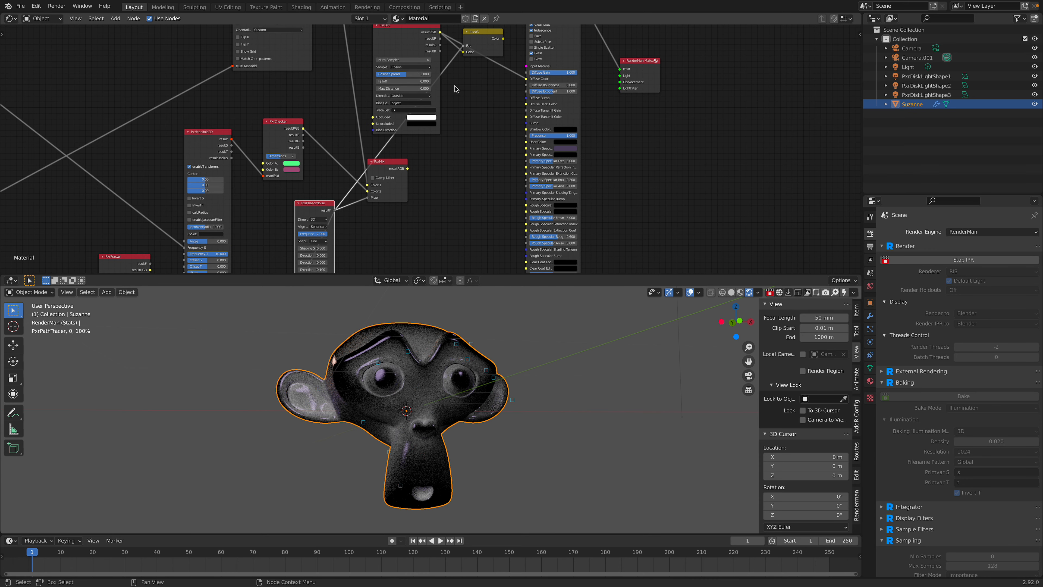
pyautogui.moveTo(485, 48); pyautogui.dragTo(400, 87)
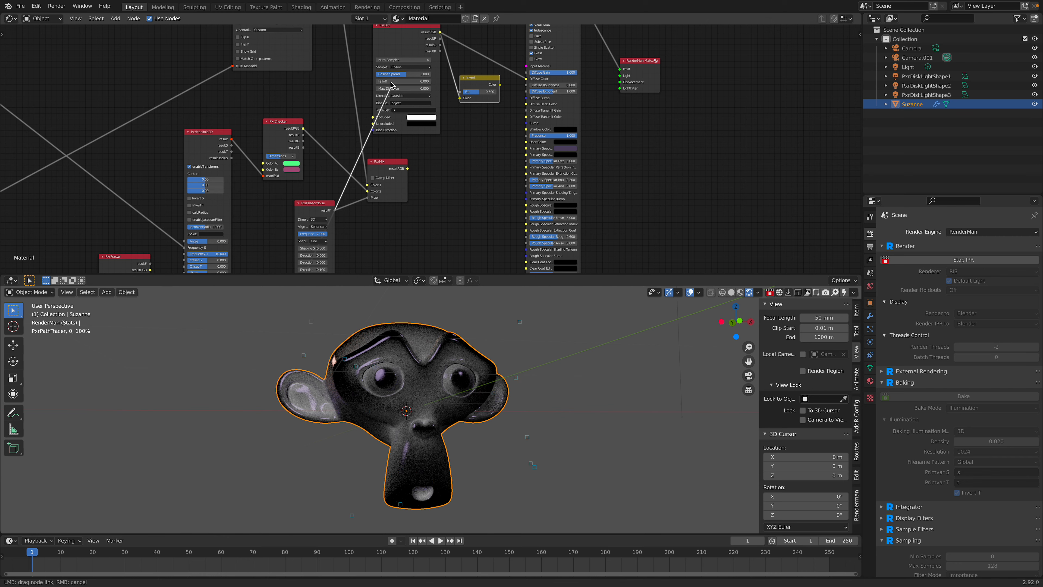
pyautogui.moveTo(393, 91); pyautogui.dragTo(526, 78)
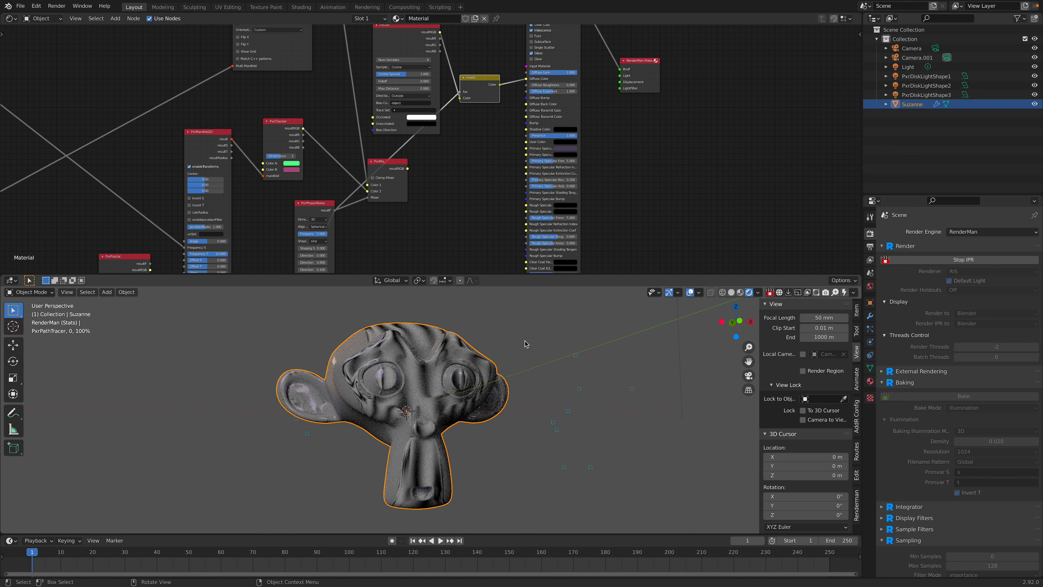
# Step: Move the RenderMan Material output and PxrSurface nodes up and farther from the Invert node to spread out the shader graph
pyautogui.moveTo(504, 347); pyautogui.dragTo(492, 365, button='middle')
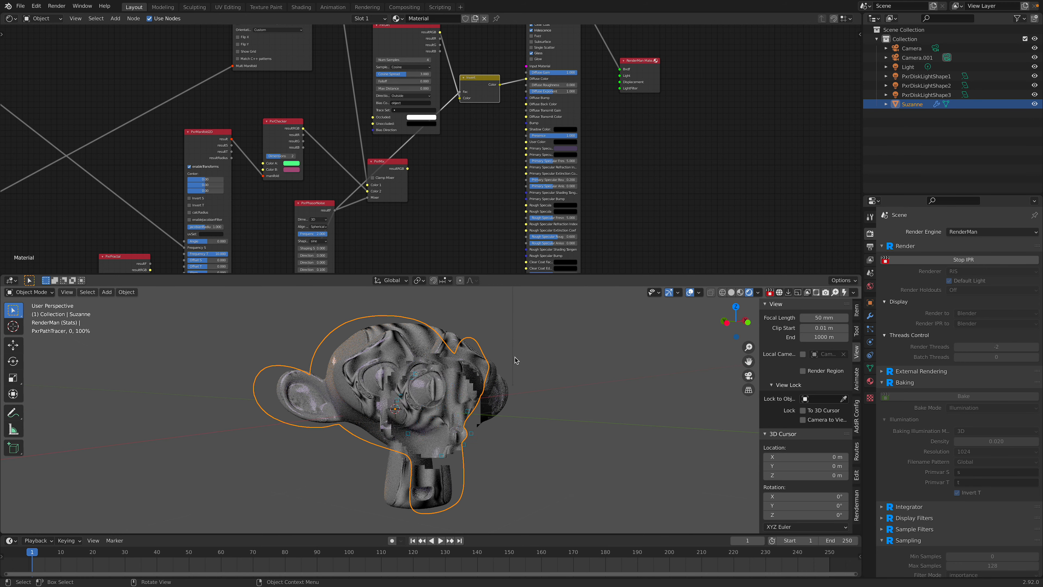
pyautogui.moveTo(624, 170); pyautogui.dragTo(553, 31, button='middle')
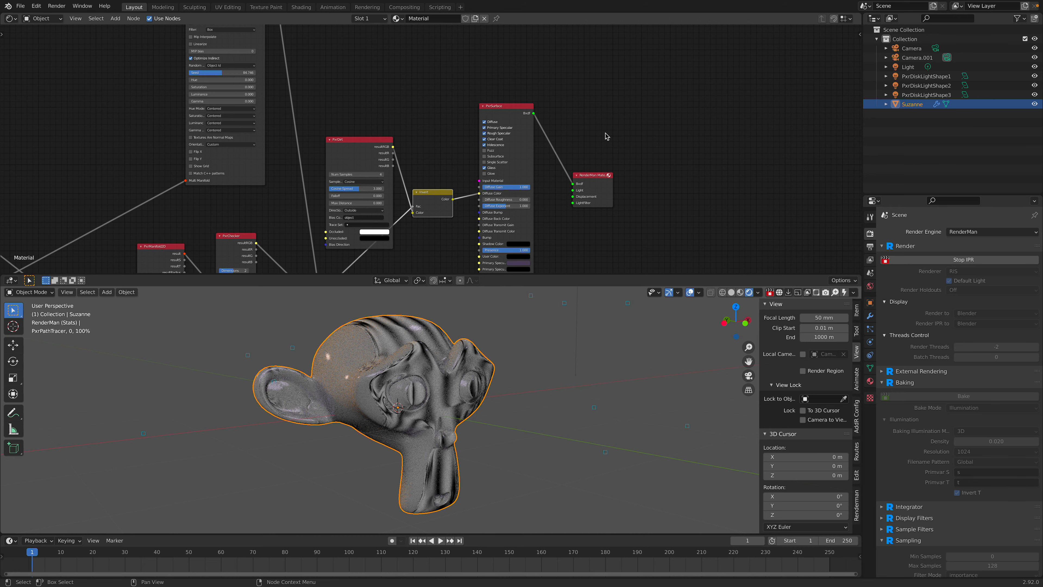
pyautogui.moveTo(567, 167); pyautogui.dragTo(568, 160, button='middle')
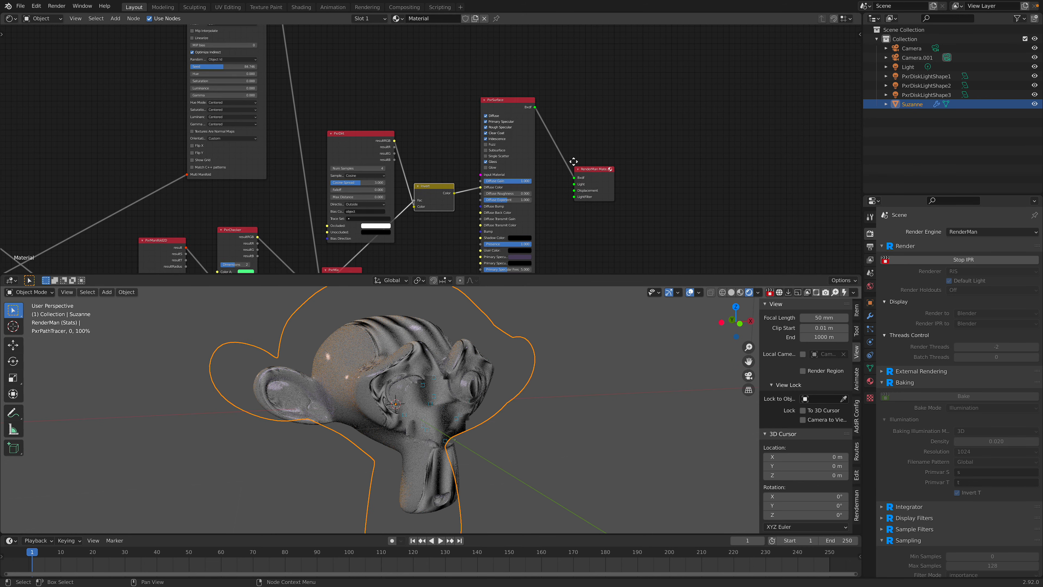
pyautogui.scroll(1, 569, 160)
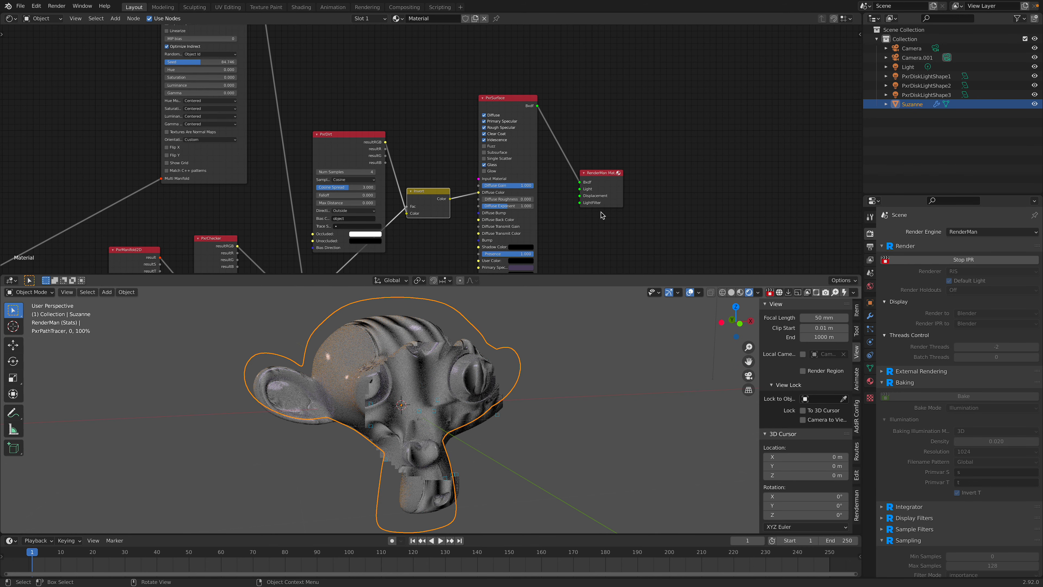
pyautogui.moveTo(605, 174); pyautogui.dragTo(694, 111)
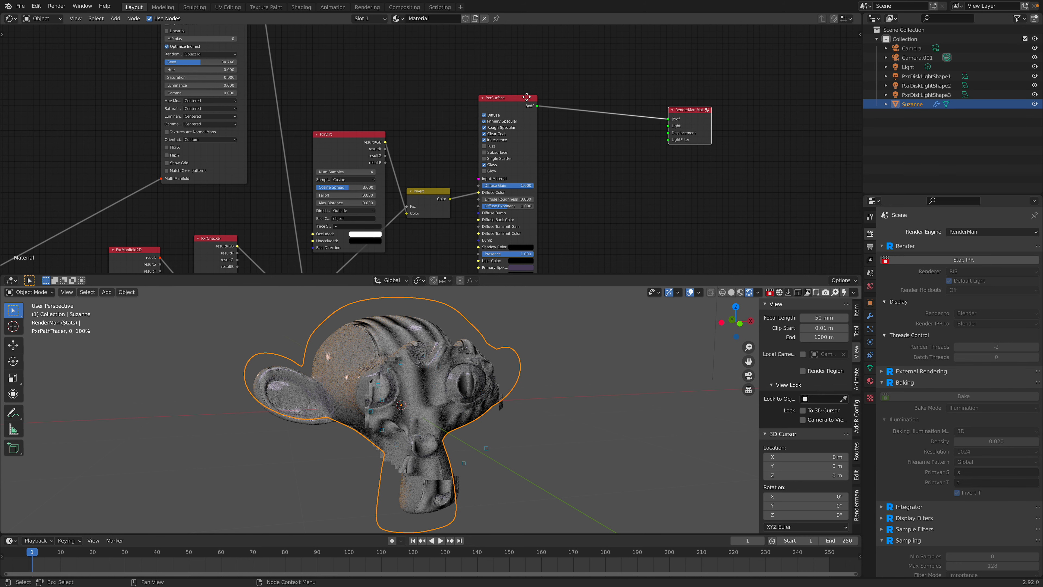
pyautogui.moveTo(527, 97); pyautogui.dragTo(576, 69)
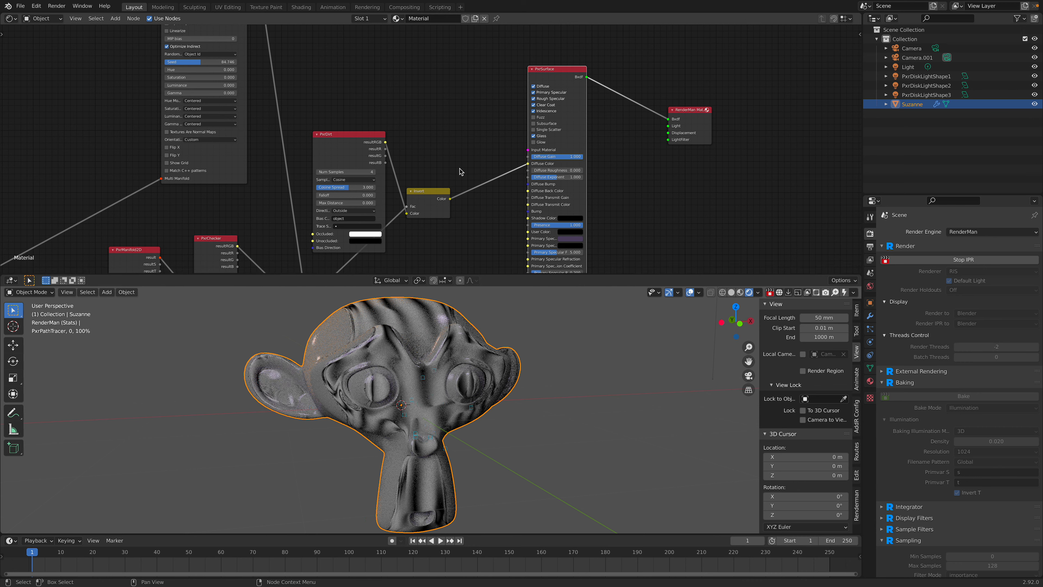
pyautogui.moveTo(876, 6)
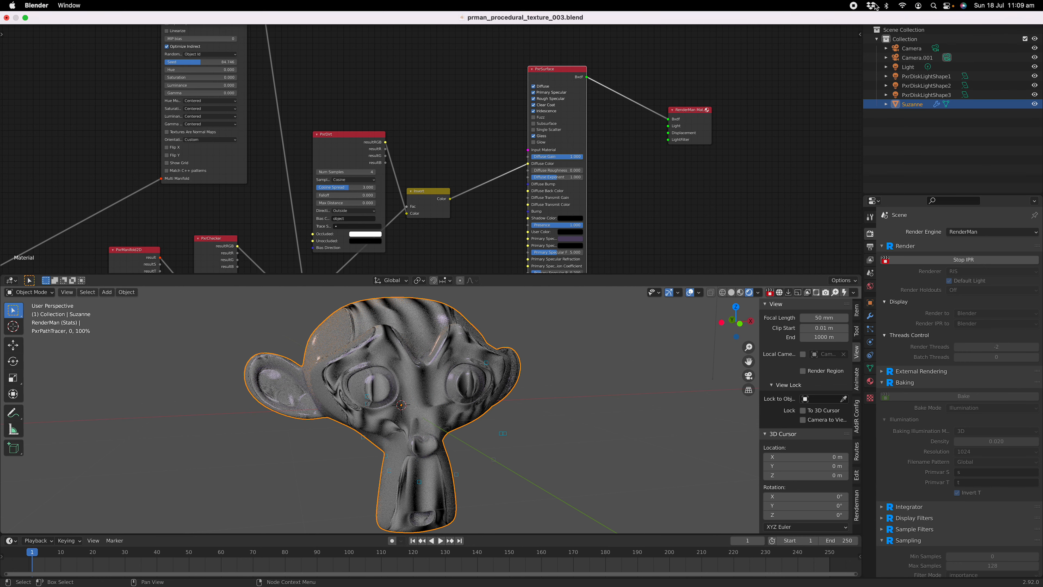